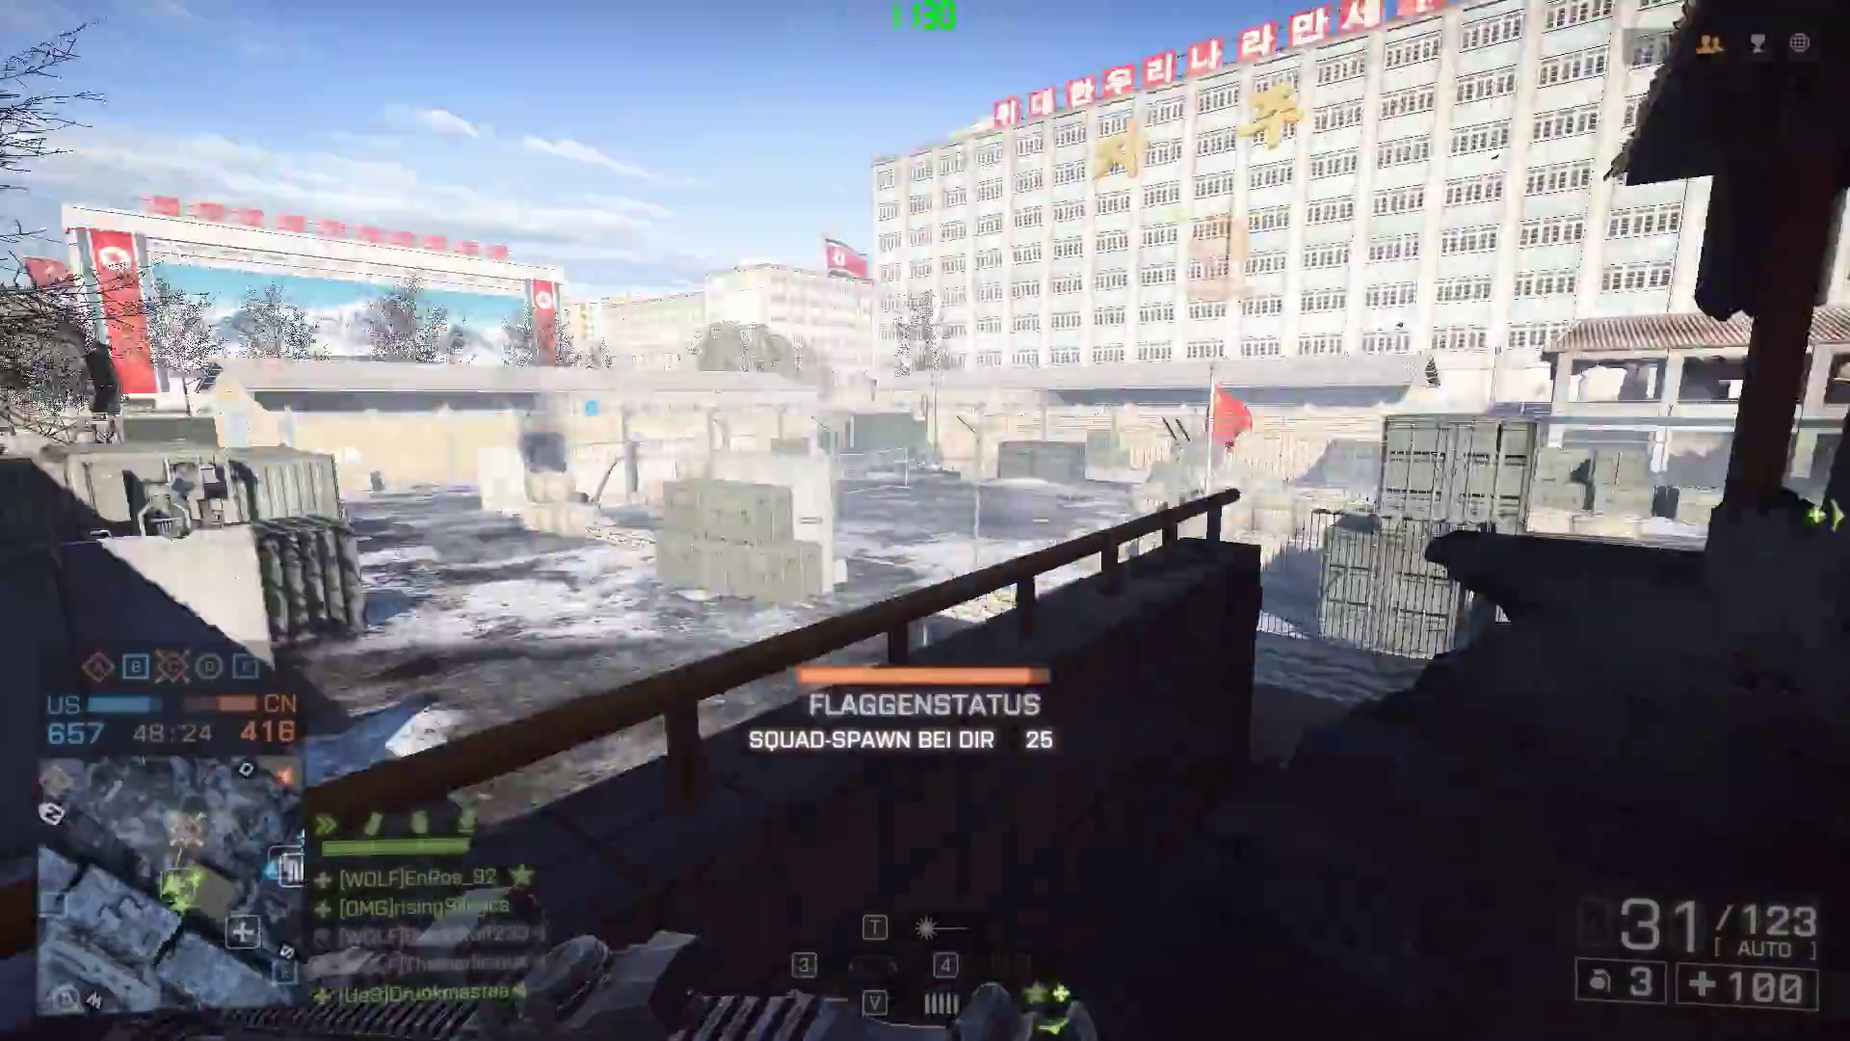
- Advance into the dark building and fire at enemies through the window
{"action": "key", "text": "w"}
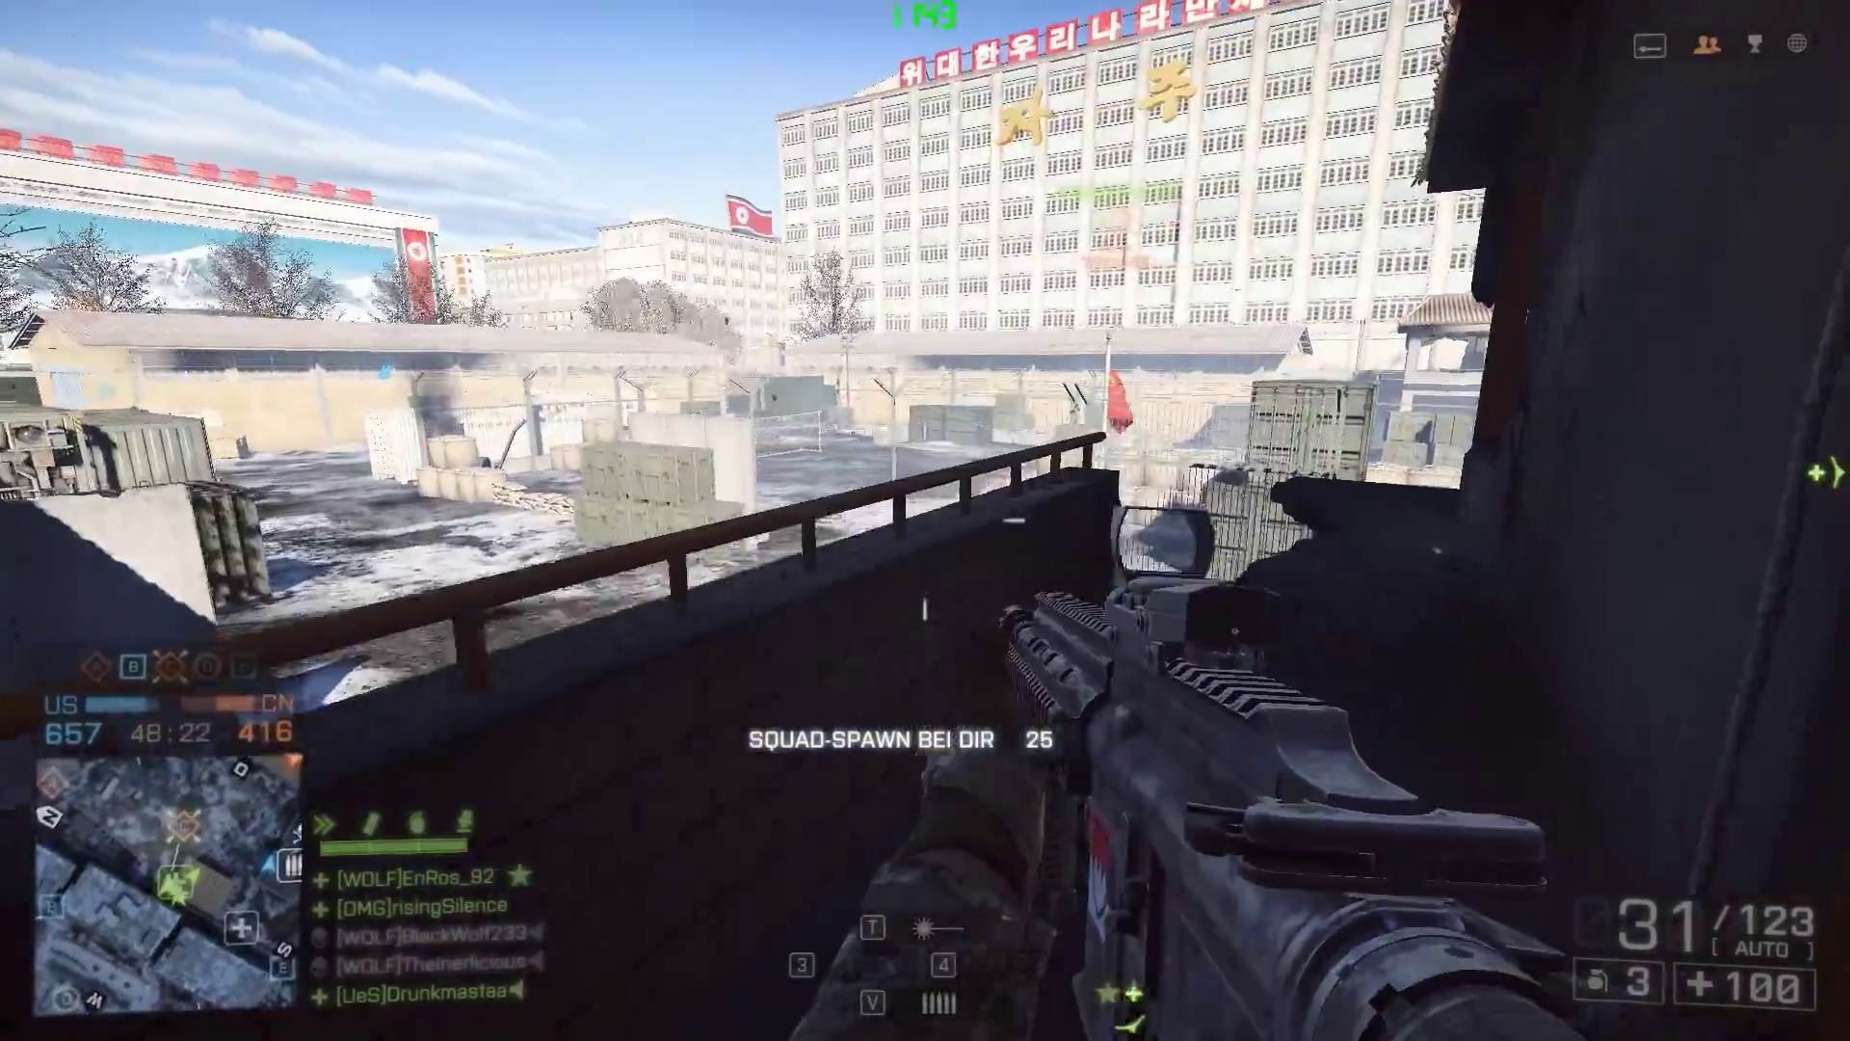
{"action": "key", "text": "w"}
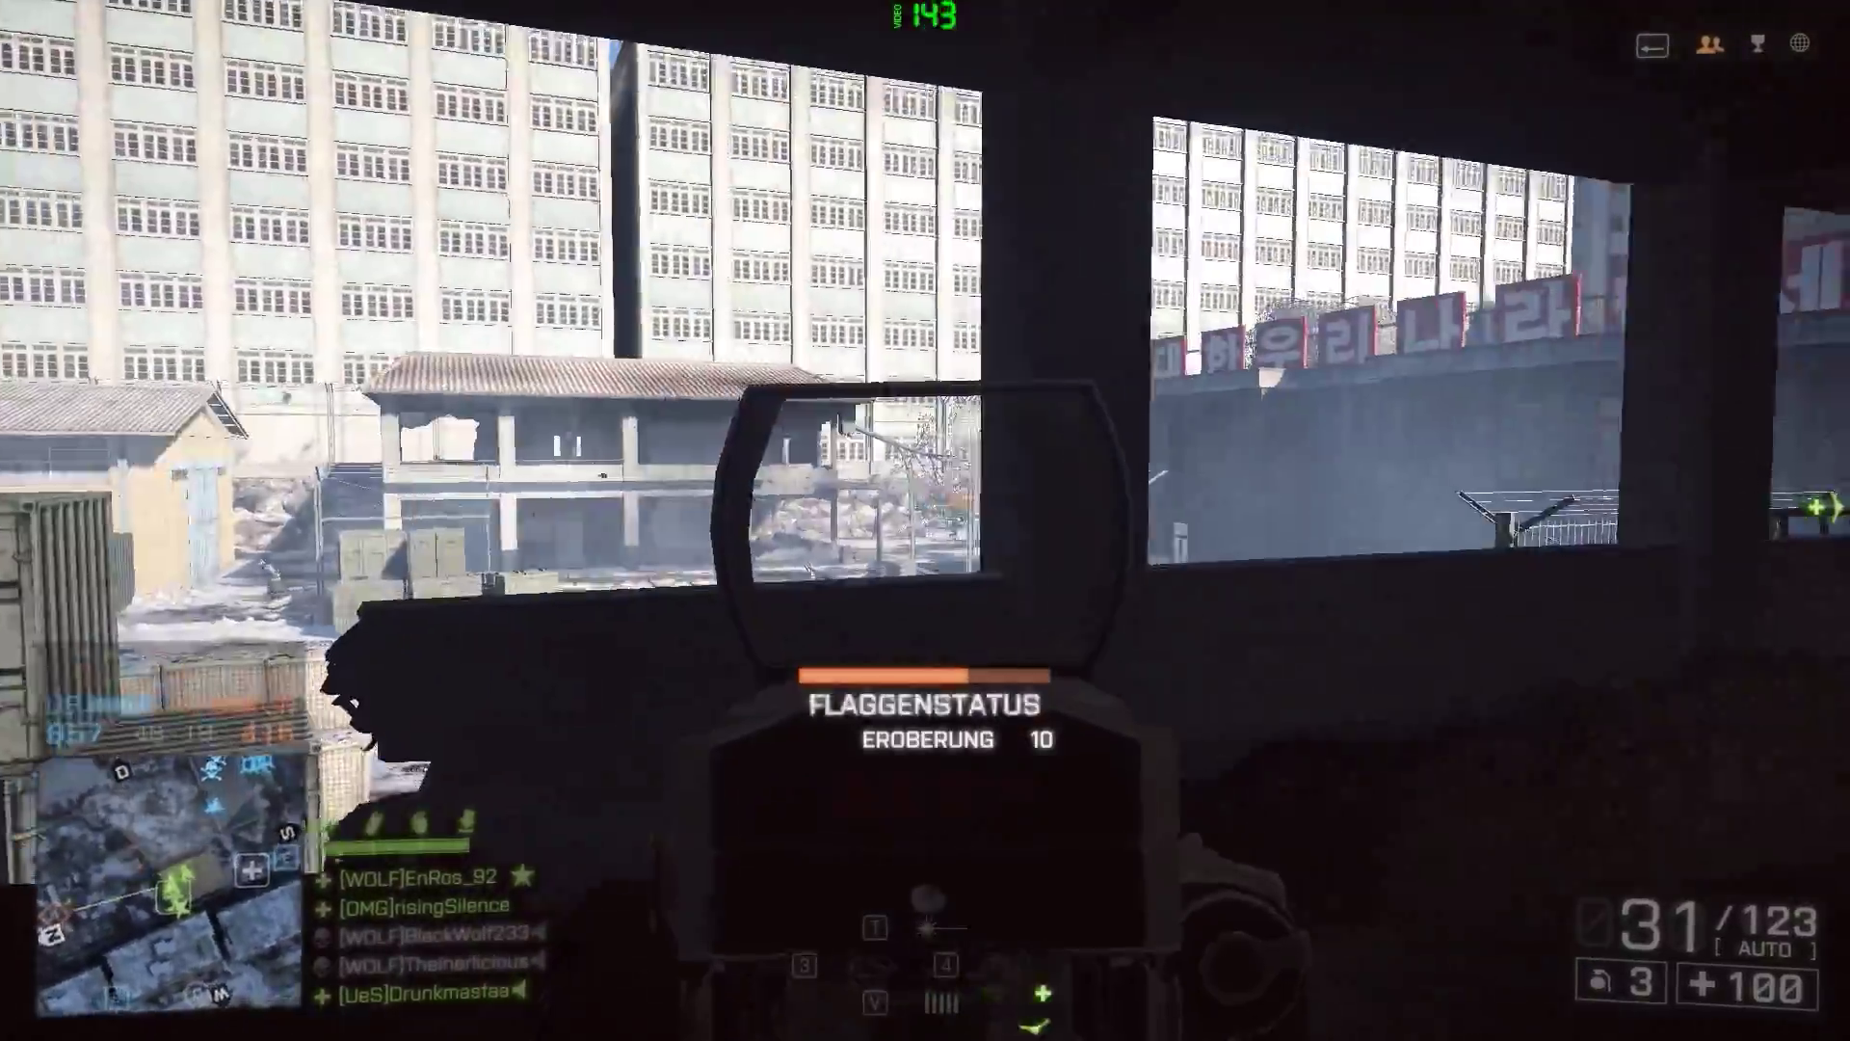
{"action": "left_click", "coordinate": [925, 521]}
{"action": "left_click", "coordinate": [925, 521]}
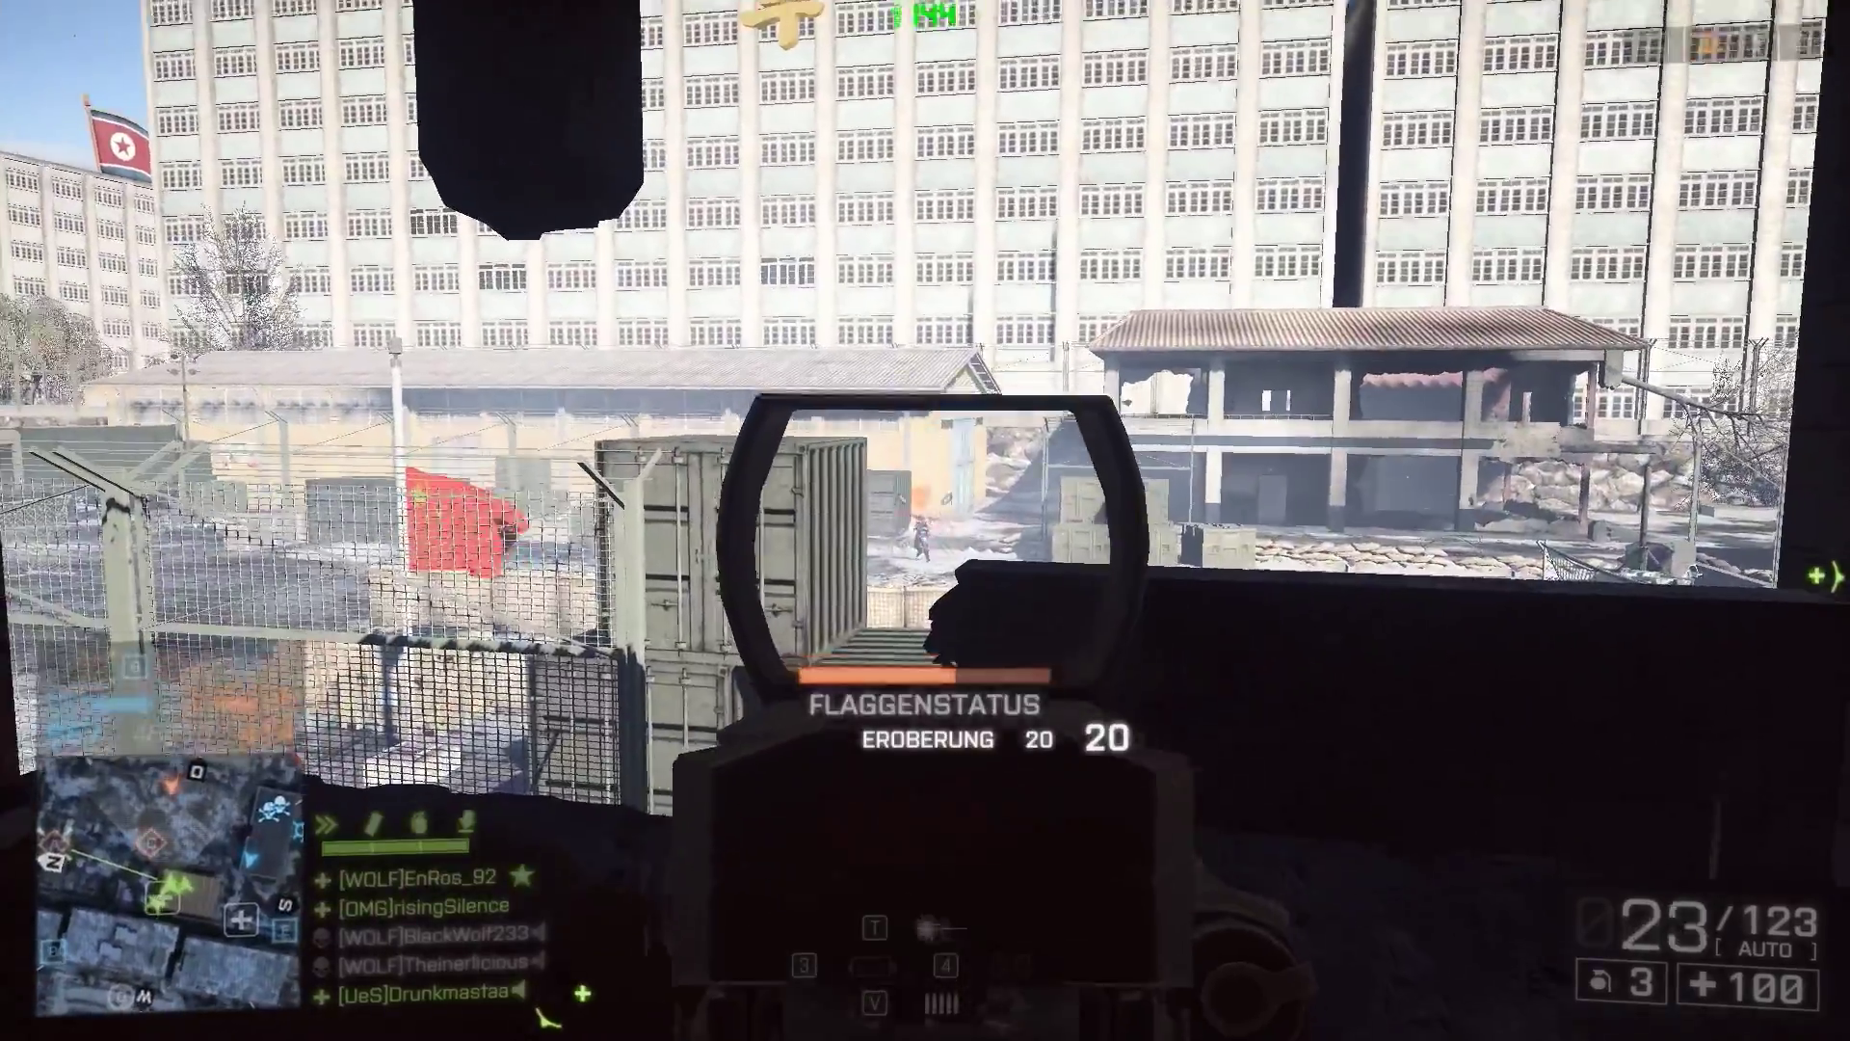
{"action": "key", "text": "w"}
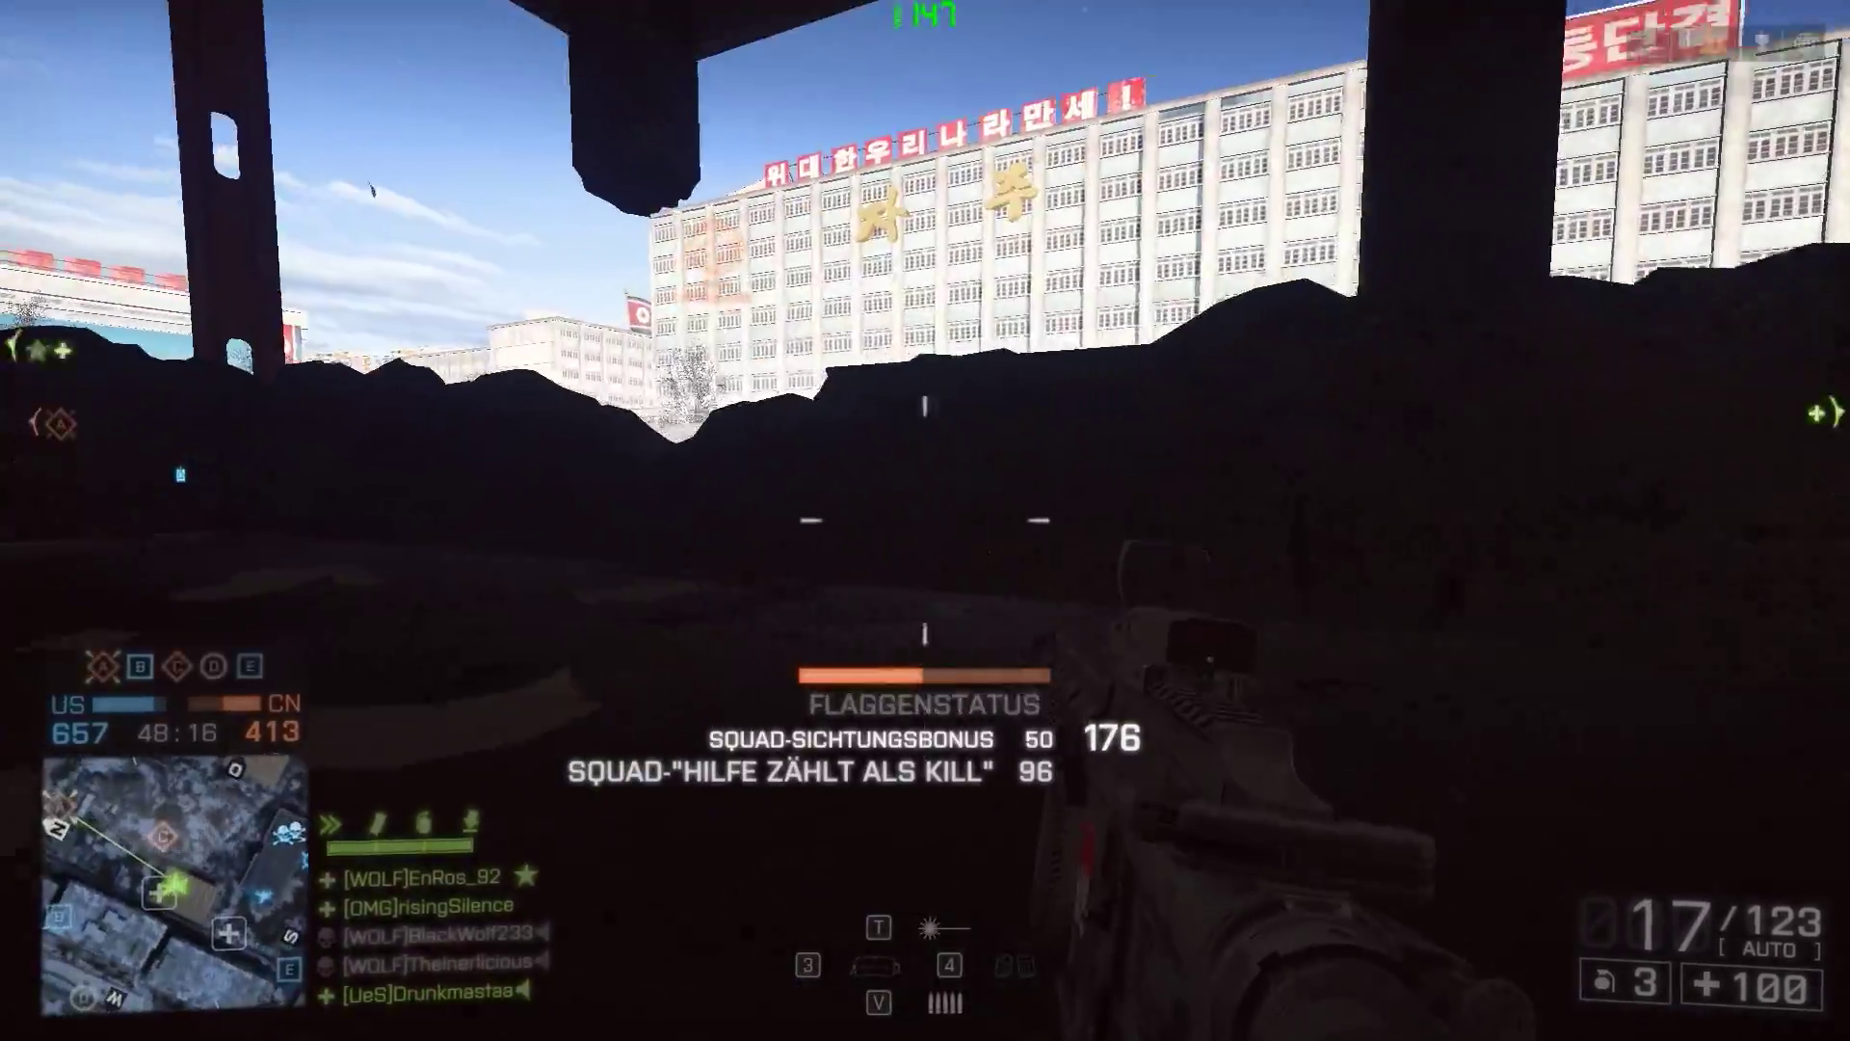
{"action": "key", "text": "w"}
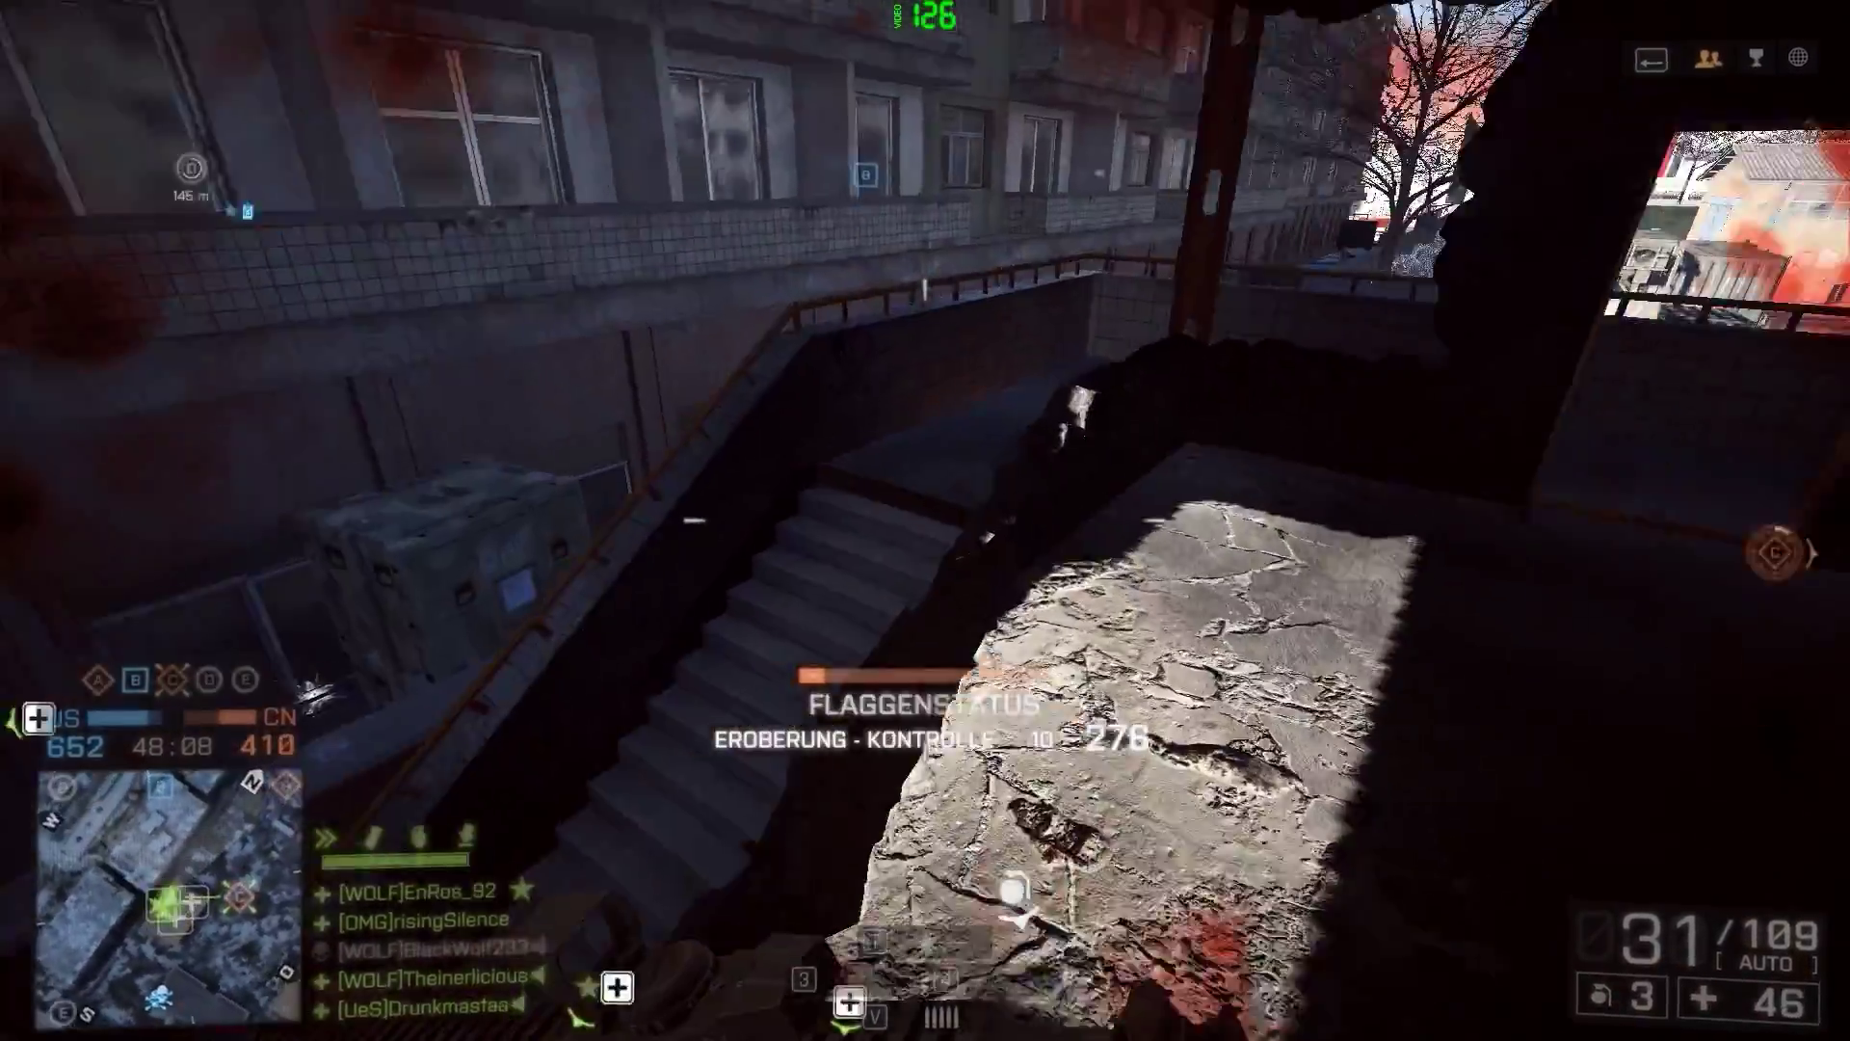
- Push through the alley into the courtyard, take down two enemies, and reload the rifle
{"action": "key", "text": "w"}
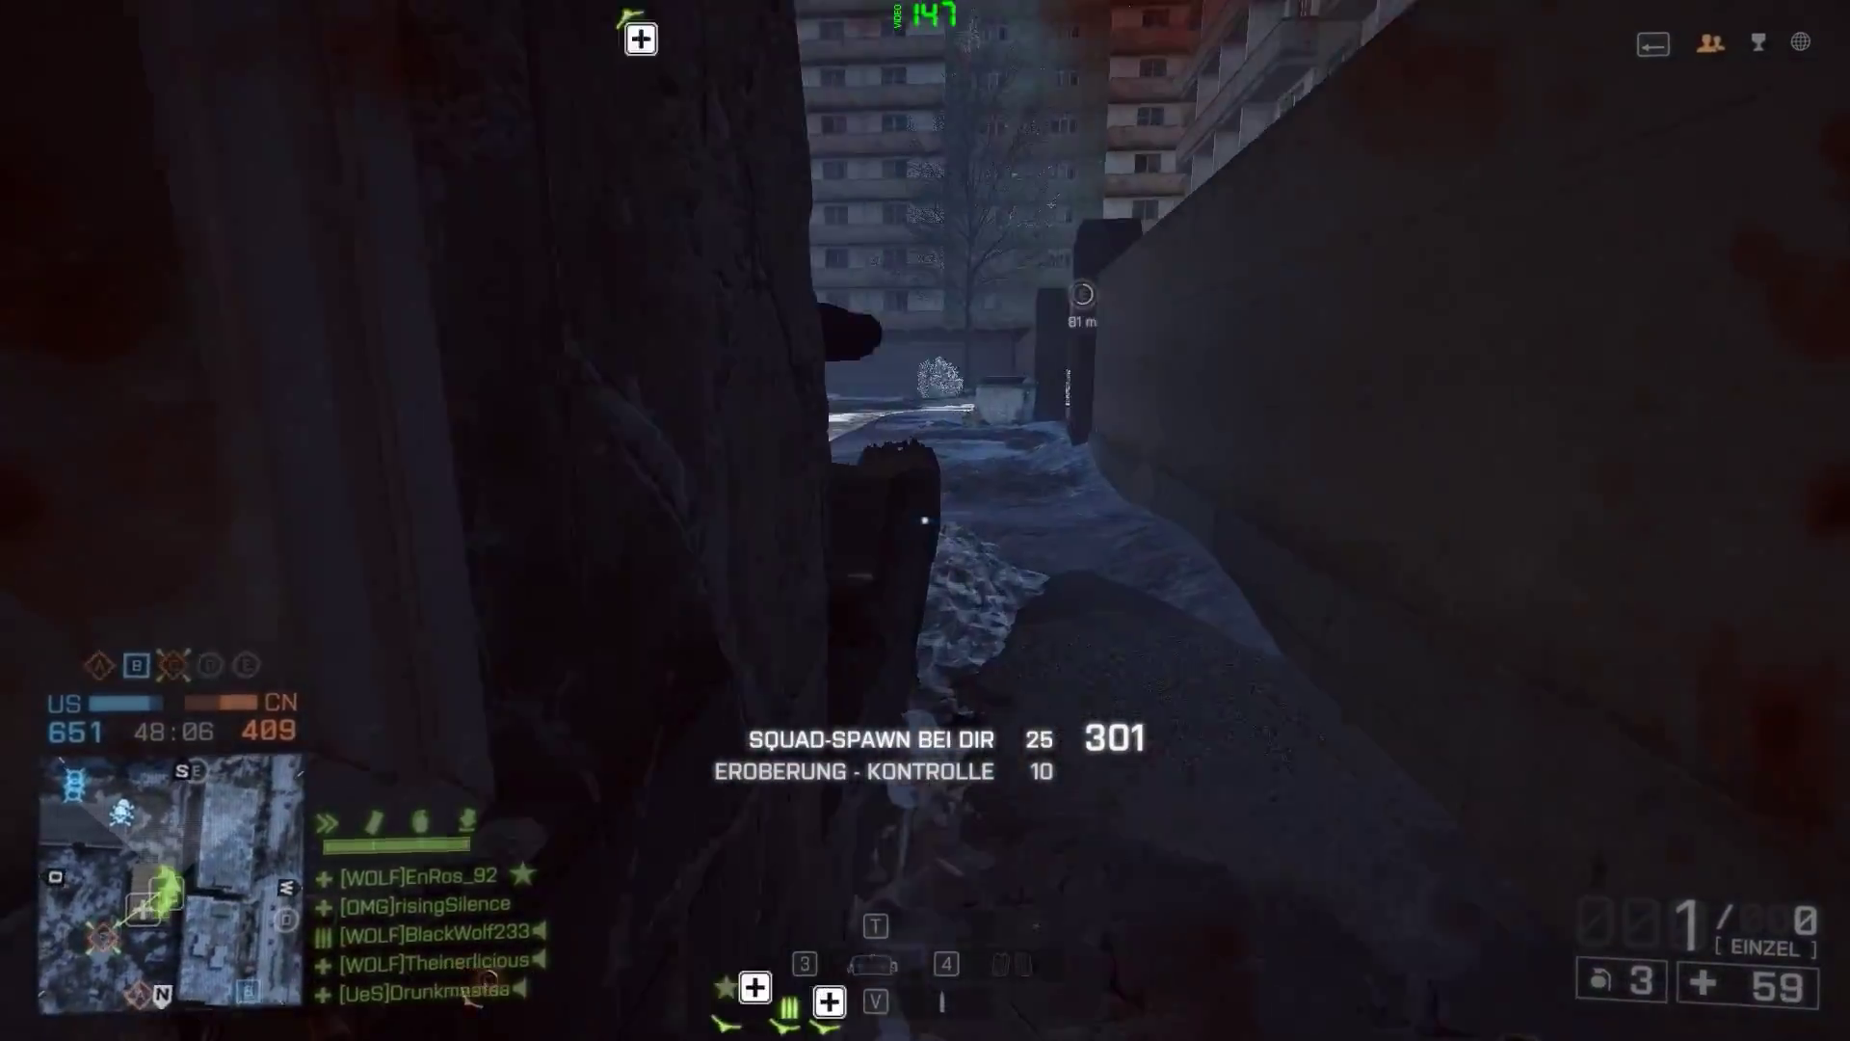
{"action": "key", "text": "w"}
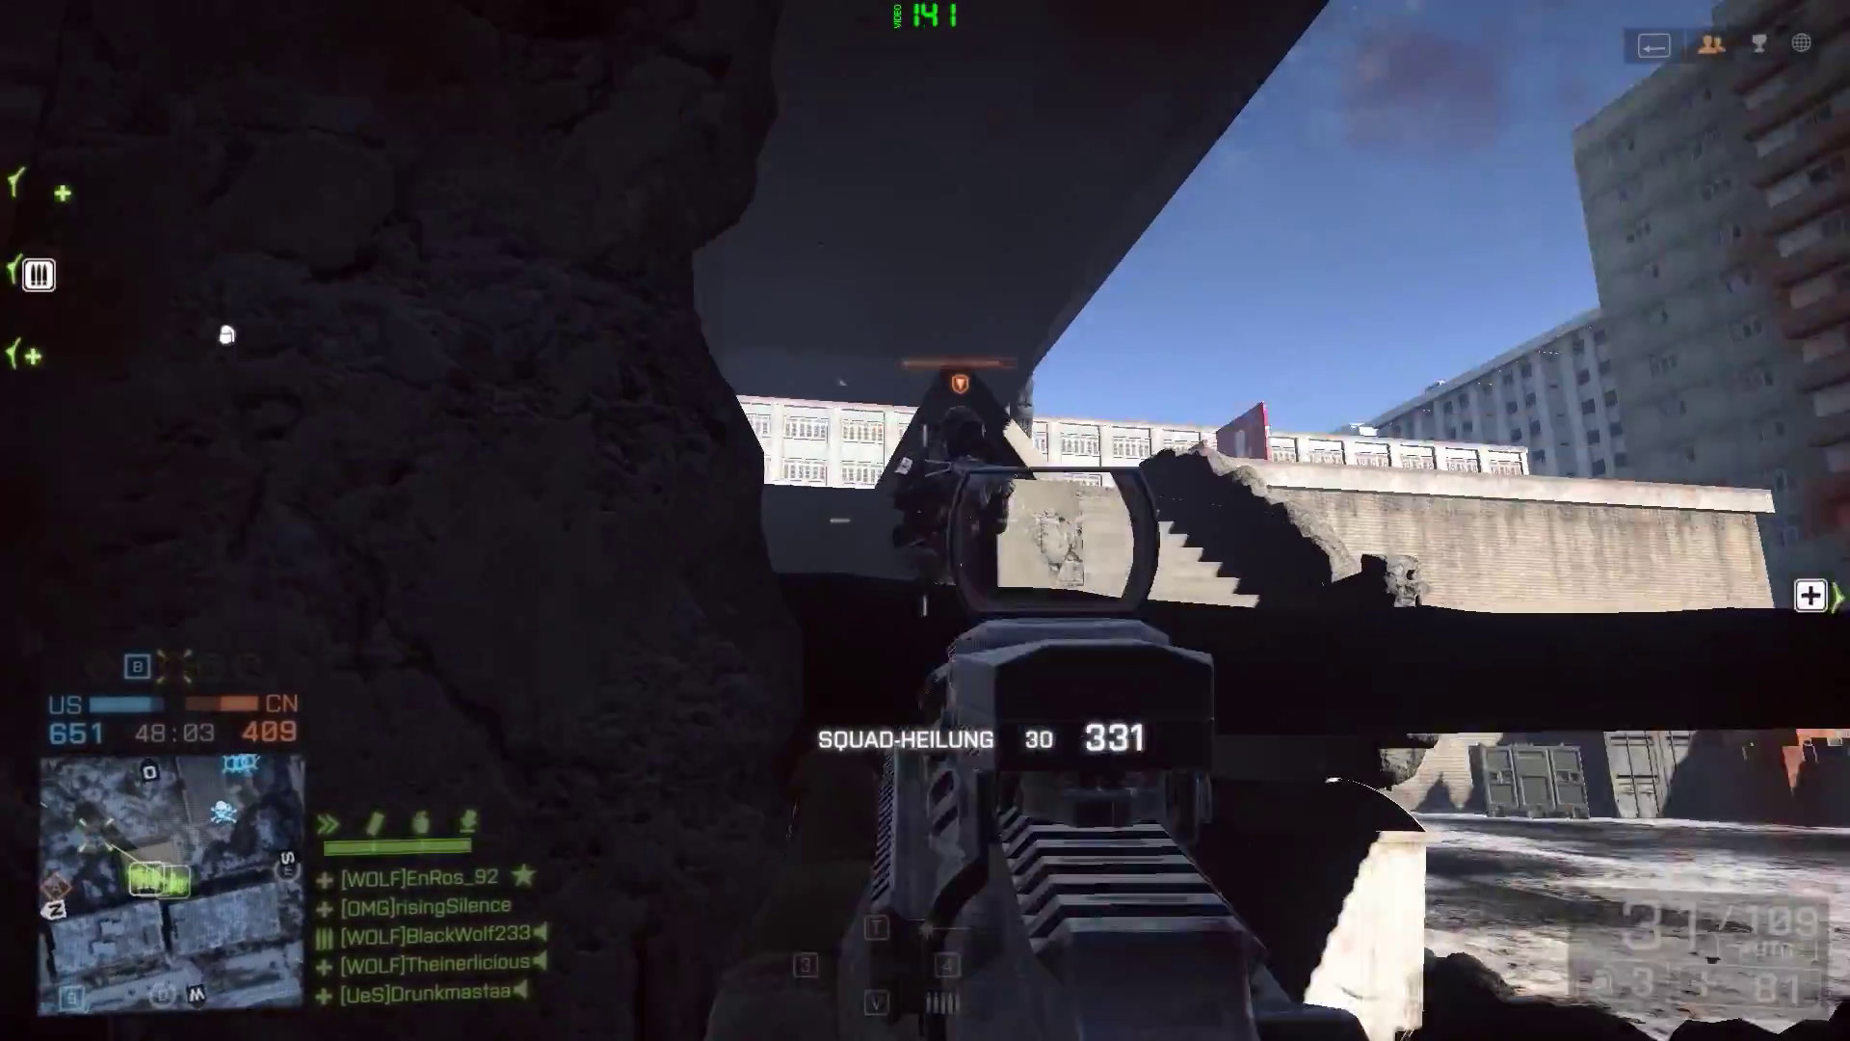
{"action": "left_click", "coordinate": [926, 520]}
{"action": "left_click", "coordinate": [925, 520]}
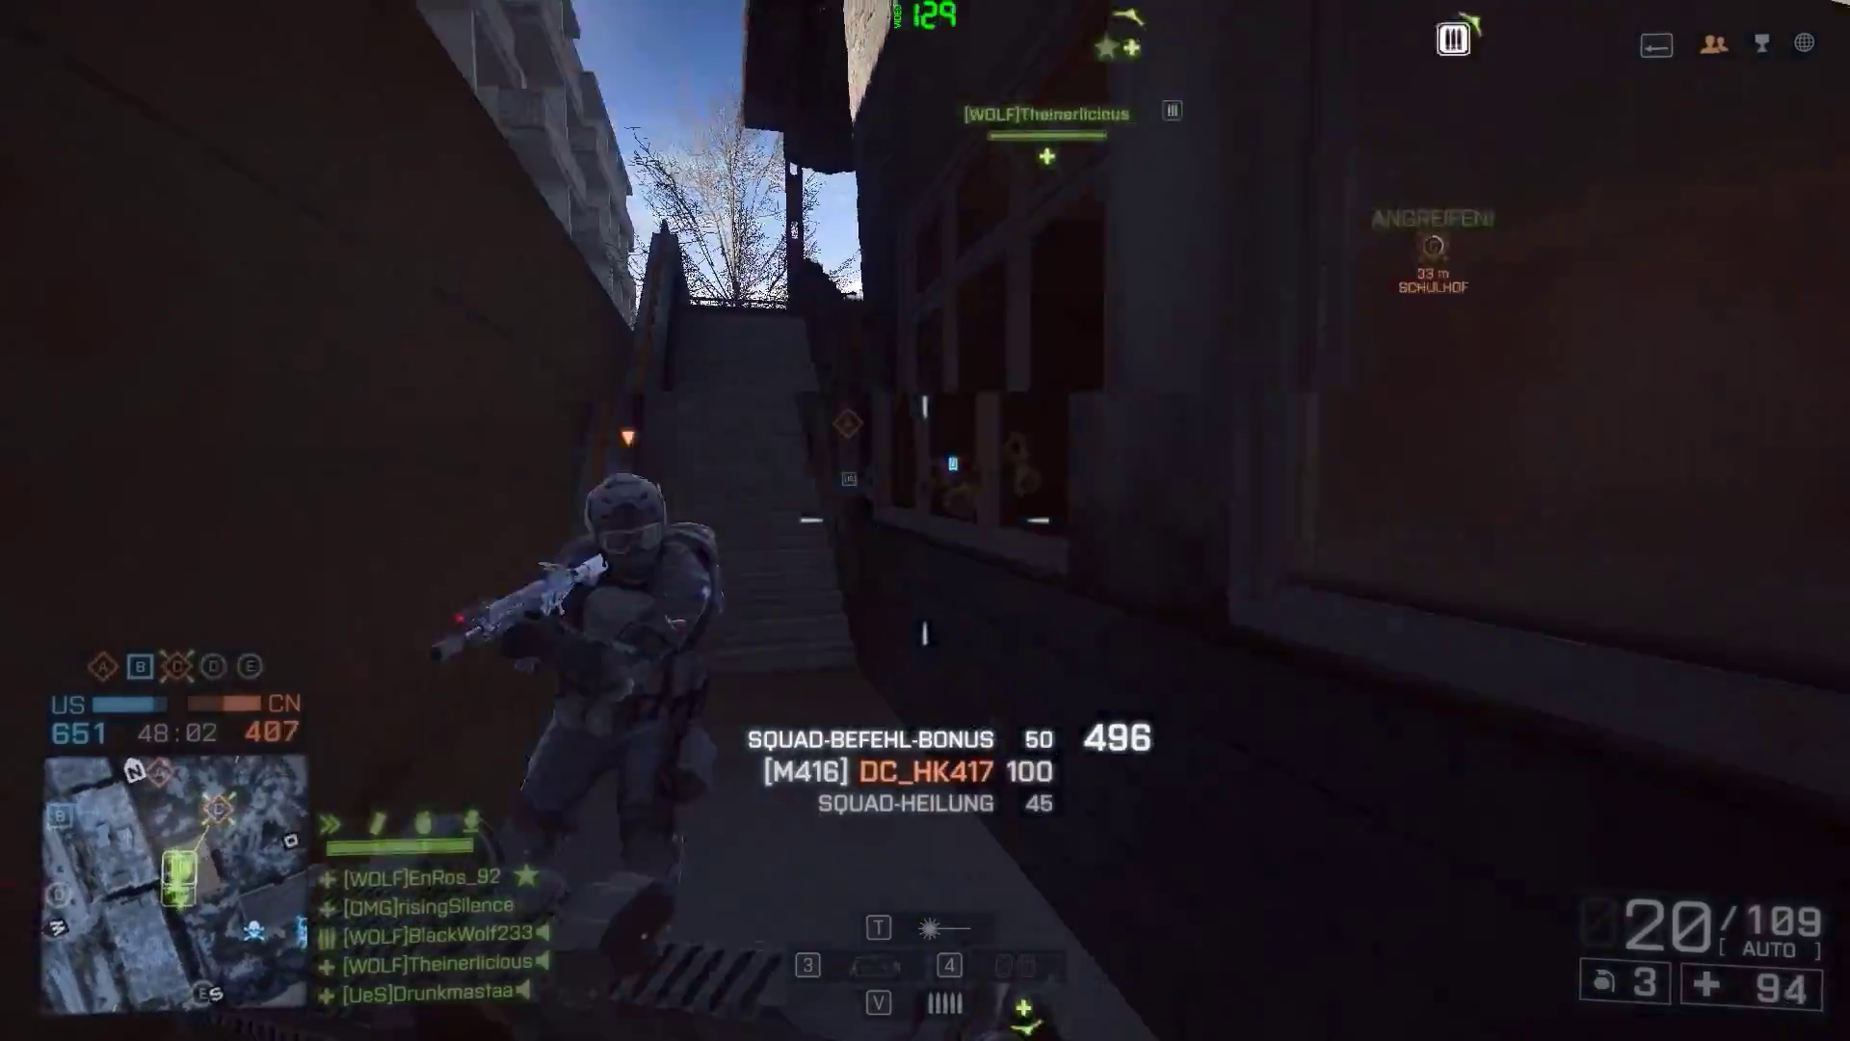
{"action": "left_click", "coordinate": [925, 521]}
{"action": "left_click", "coordinate": [925, 521]}
{"action": "key", "text": "w"}
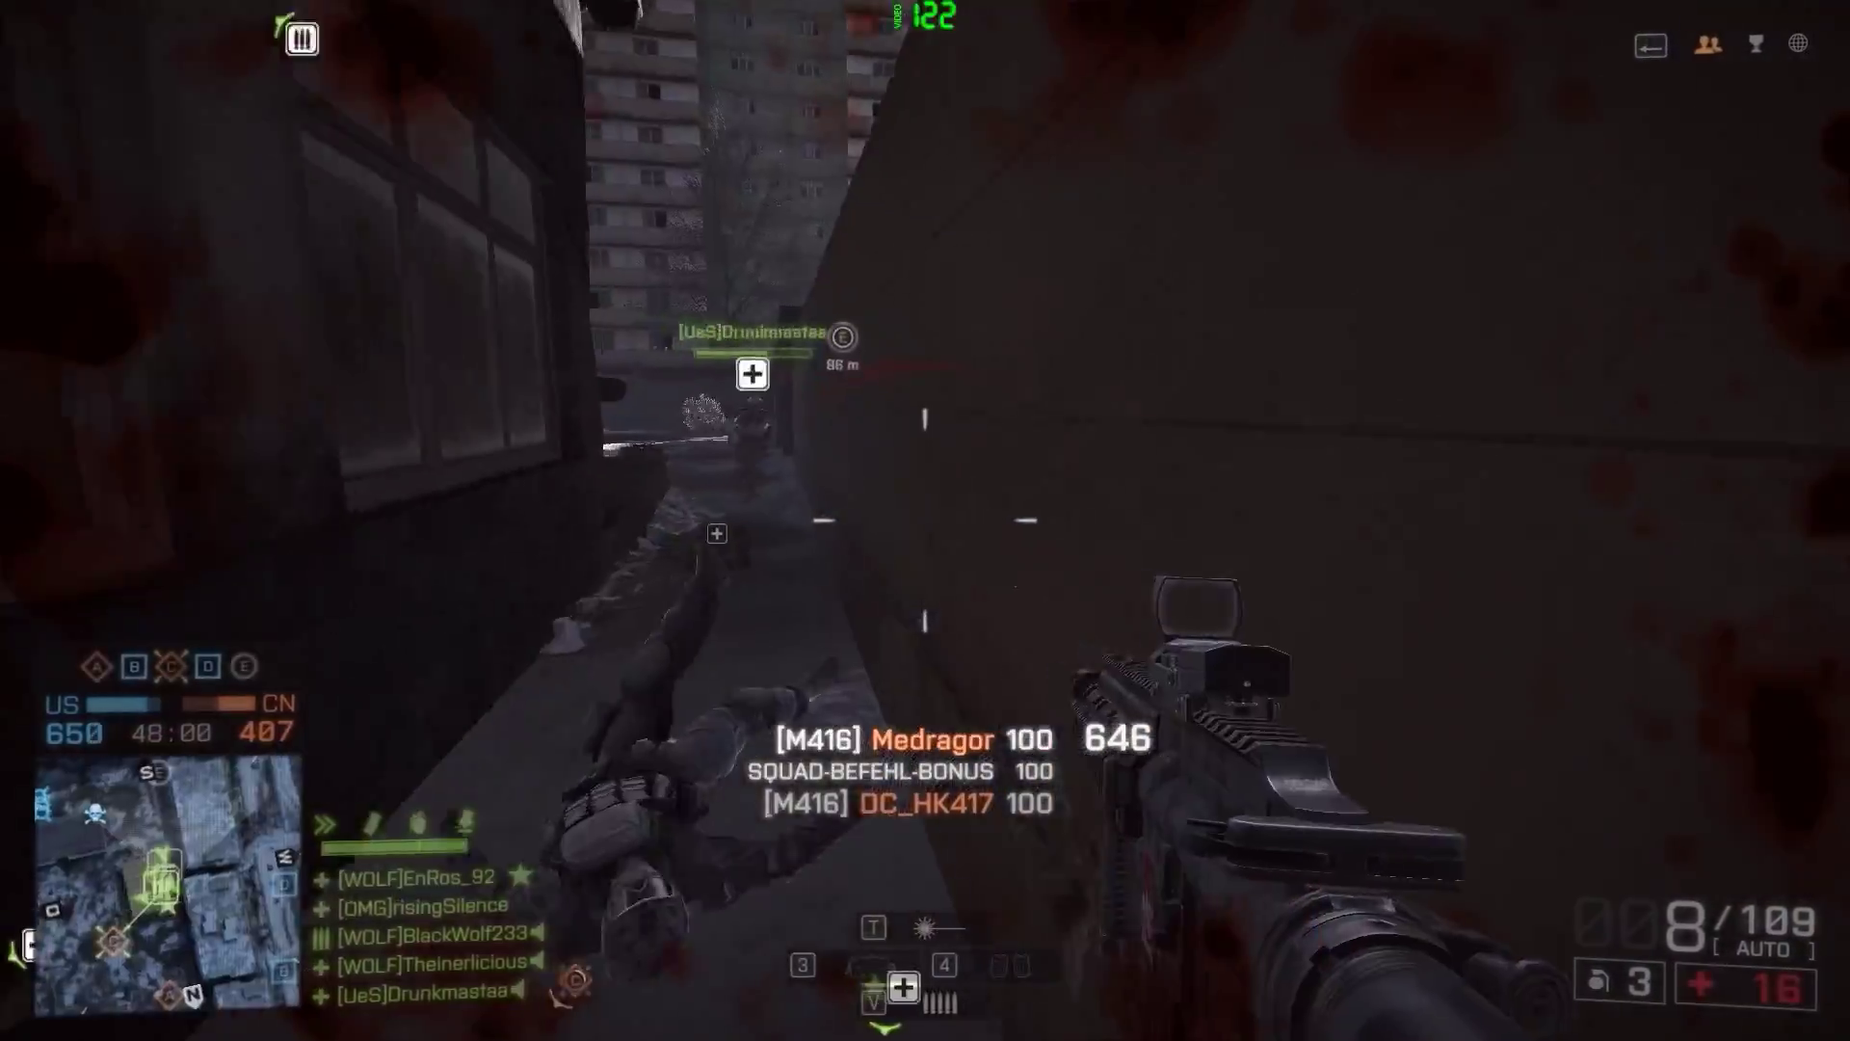
{"action": "key", "text": "r"}
{"action": "key", "text": "w"}
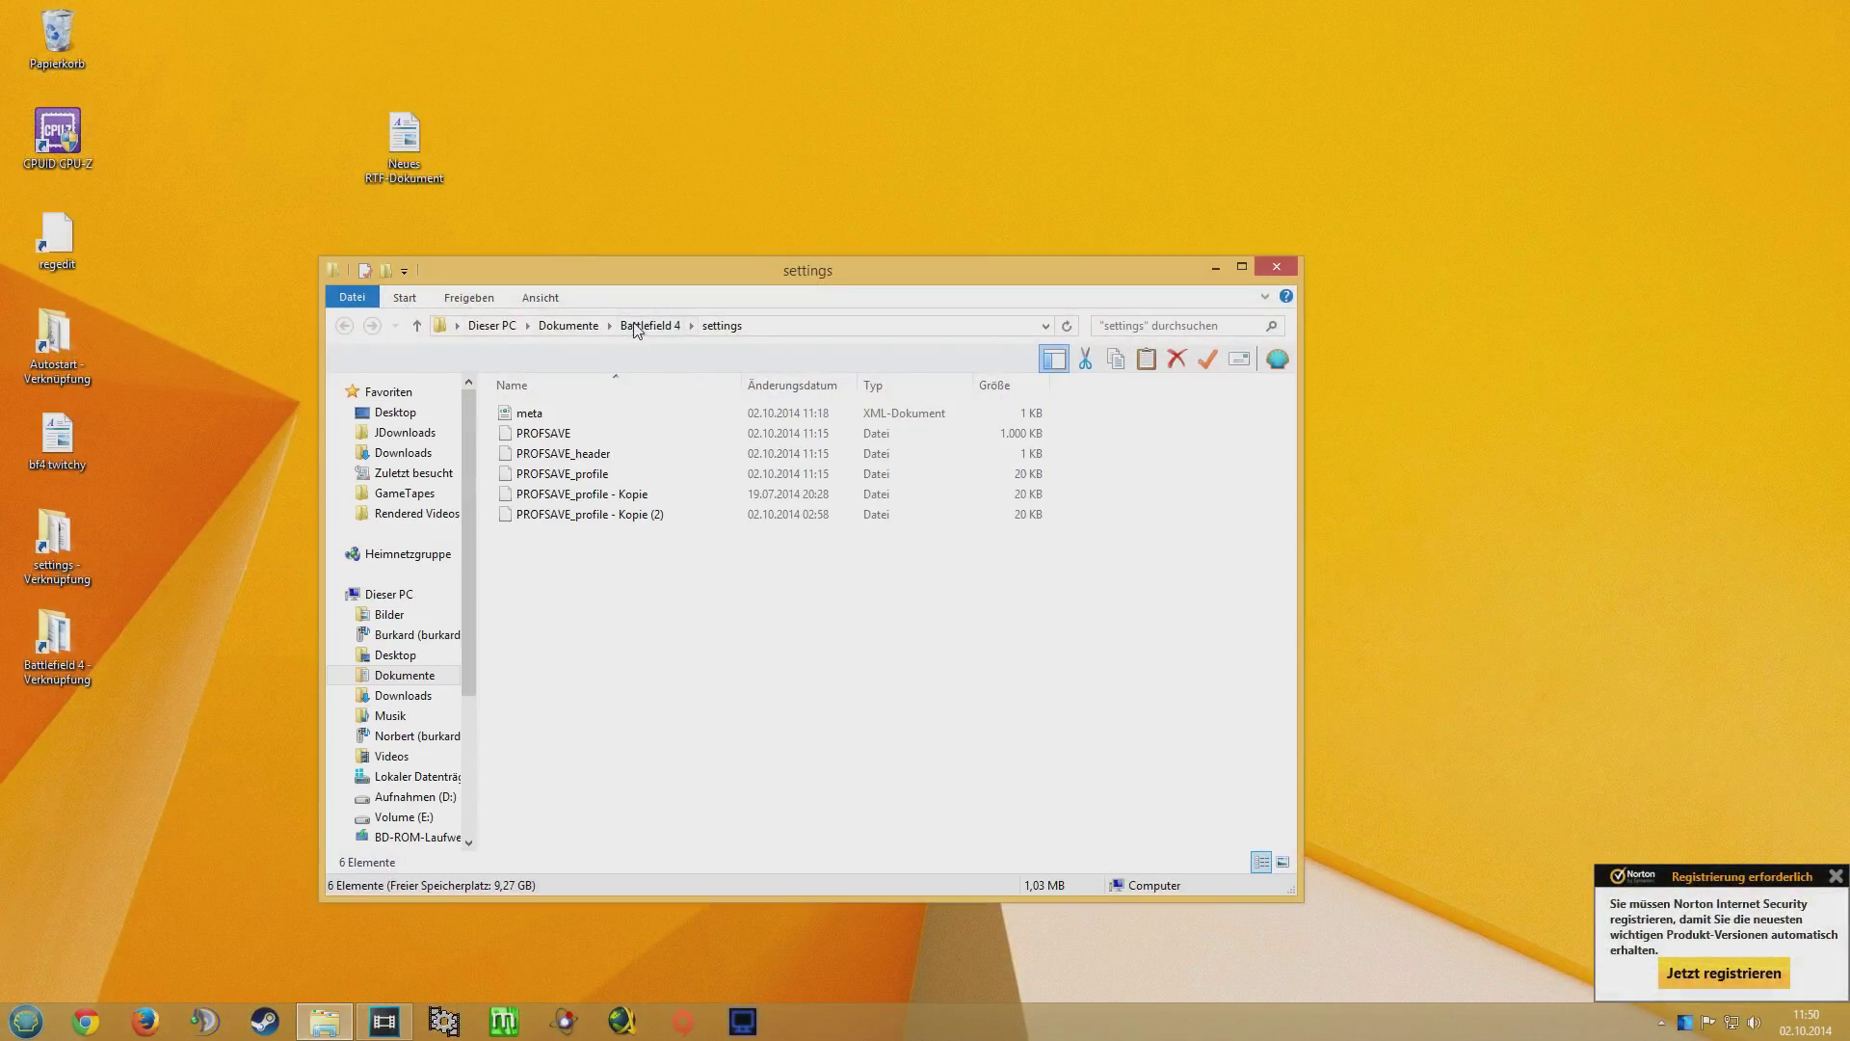
- Reveal the folder's full path, then select and double-click PROFSAVE_profile to get the Open with prompt
{"action": "left_click", "coordinate": [768, 326]}
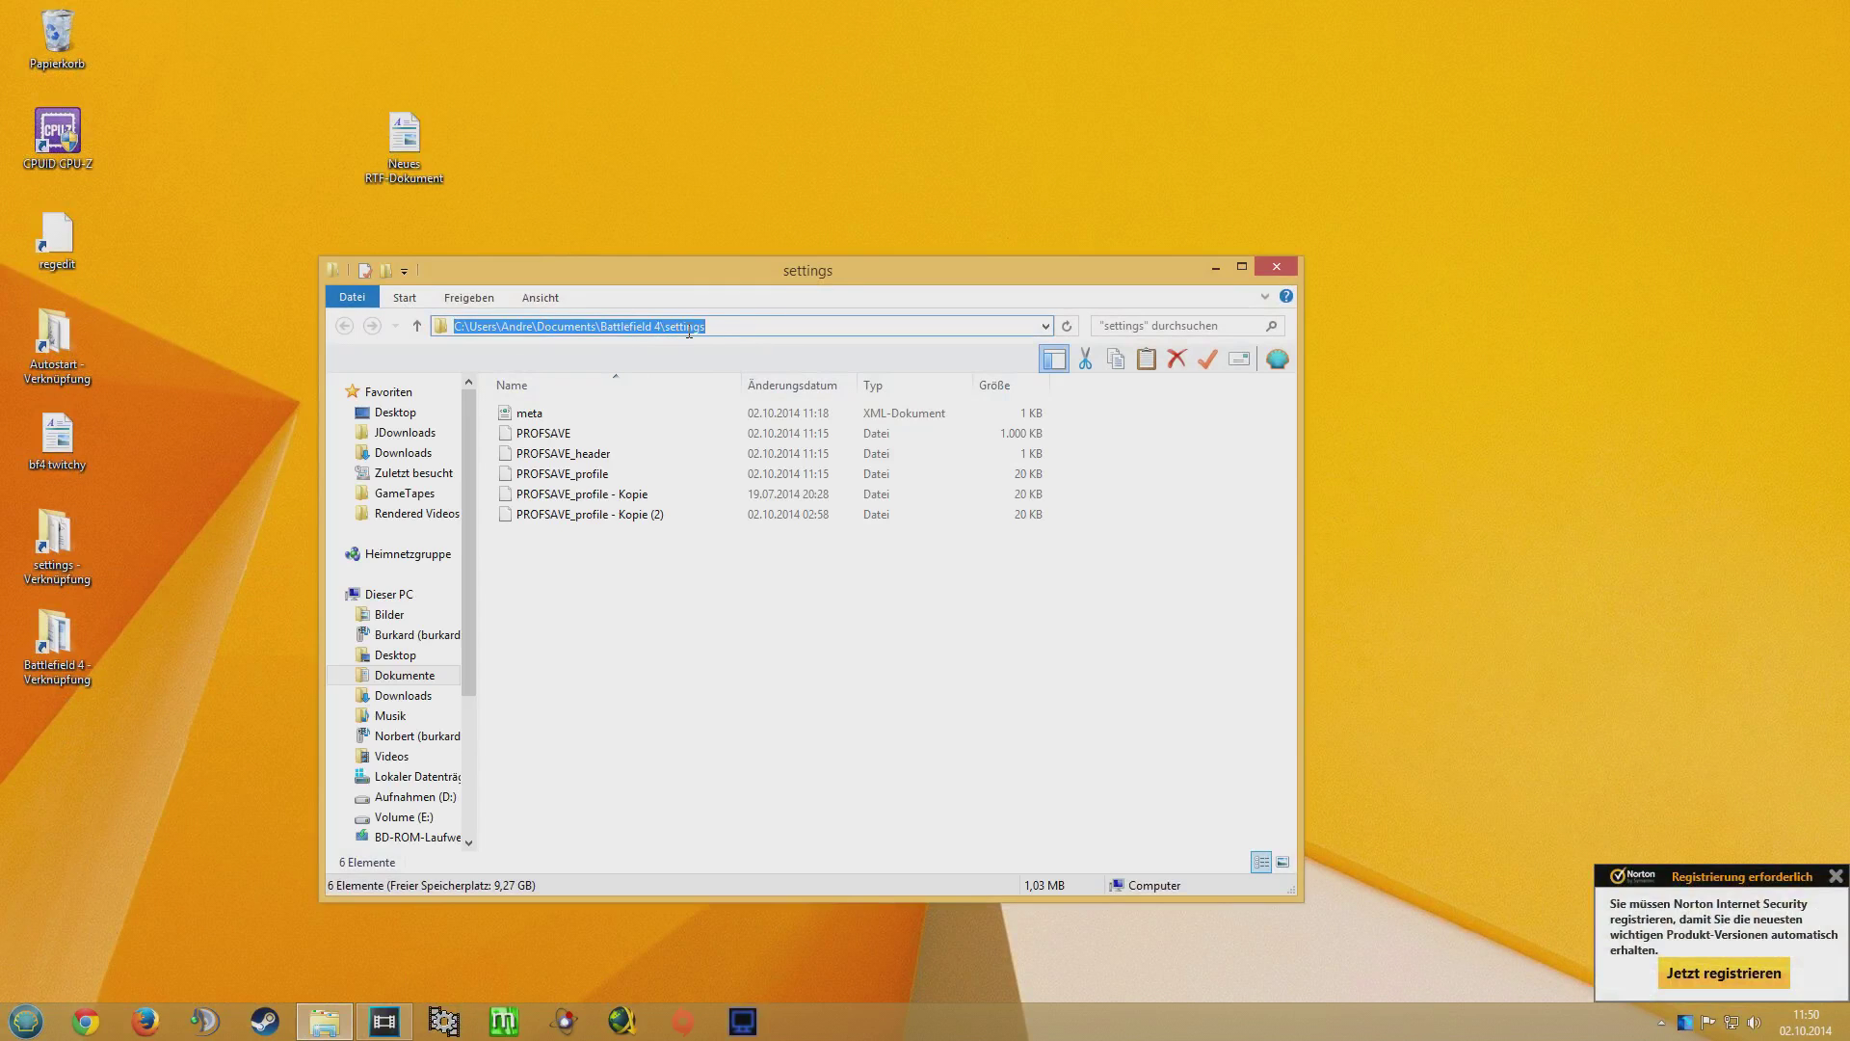
{"action": "left_click", "coordinate": [598, 475]}
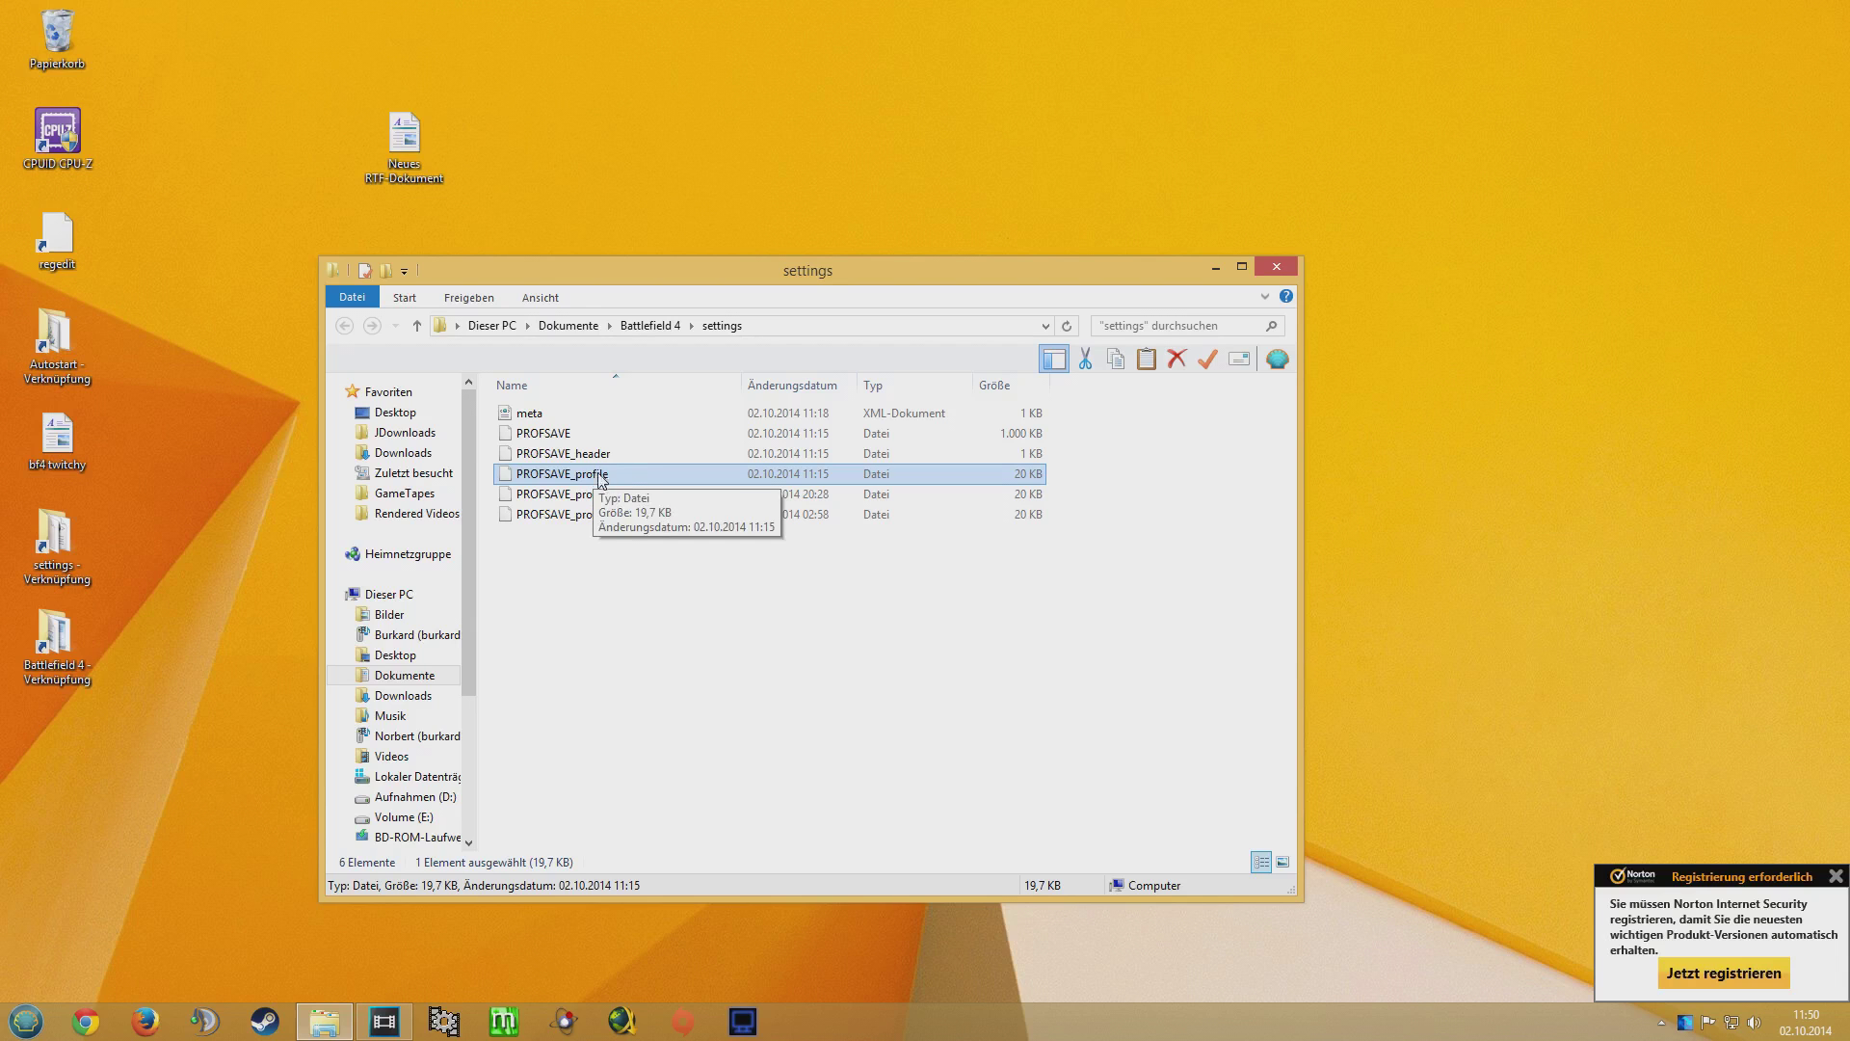
{"action": "double_click", "coordinate": [597, 475]}
- Open PROFSAVE_profile in WordPad and scroll down to select the GstInput lines
{"action": "scroll", "coordinate": [889, 523], "scroll_direction": "down", "scroll_amount": 1}
{"action": "left_click", "coordinate": [848, 553]}
{"action": "scroll", "coordinate": [935, 607], "scroll_direction": "down", "scroll_amount": 2}
{"action": "scroll", "coordinate": [804, 475], "scroll_direction": "down", "scroll_amount": 12}
{"action": "mouse_move", "coordinate": [723, 607]}
{"action": "left_mouse_down"}
{"action": "mouse_move", "coordinate": [715, 688]}
{"action": "mouse_move", "coordinate": [761, 680]}
{"action": "mouse_move", "coordinate": [776, 646]}
{"action": "mouse_move", "coordinate": [737, 625]}
{"action": "left_mouse_up"}
- Scroll through the GstInput settings showing MouseSensitivity 0.016850 and MouseSensitivityVehicle 0.165000
{"action": "scroll", "coordinate": [715, 688], "scroll_direction": "down", "scroll_amount": 3}
{"action": "scroll", "coordinate": [717, 686], "scroll_direction": "down", "scroll_amount": 7}
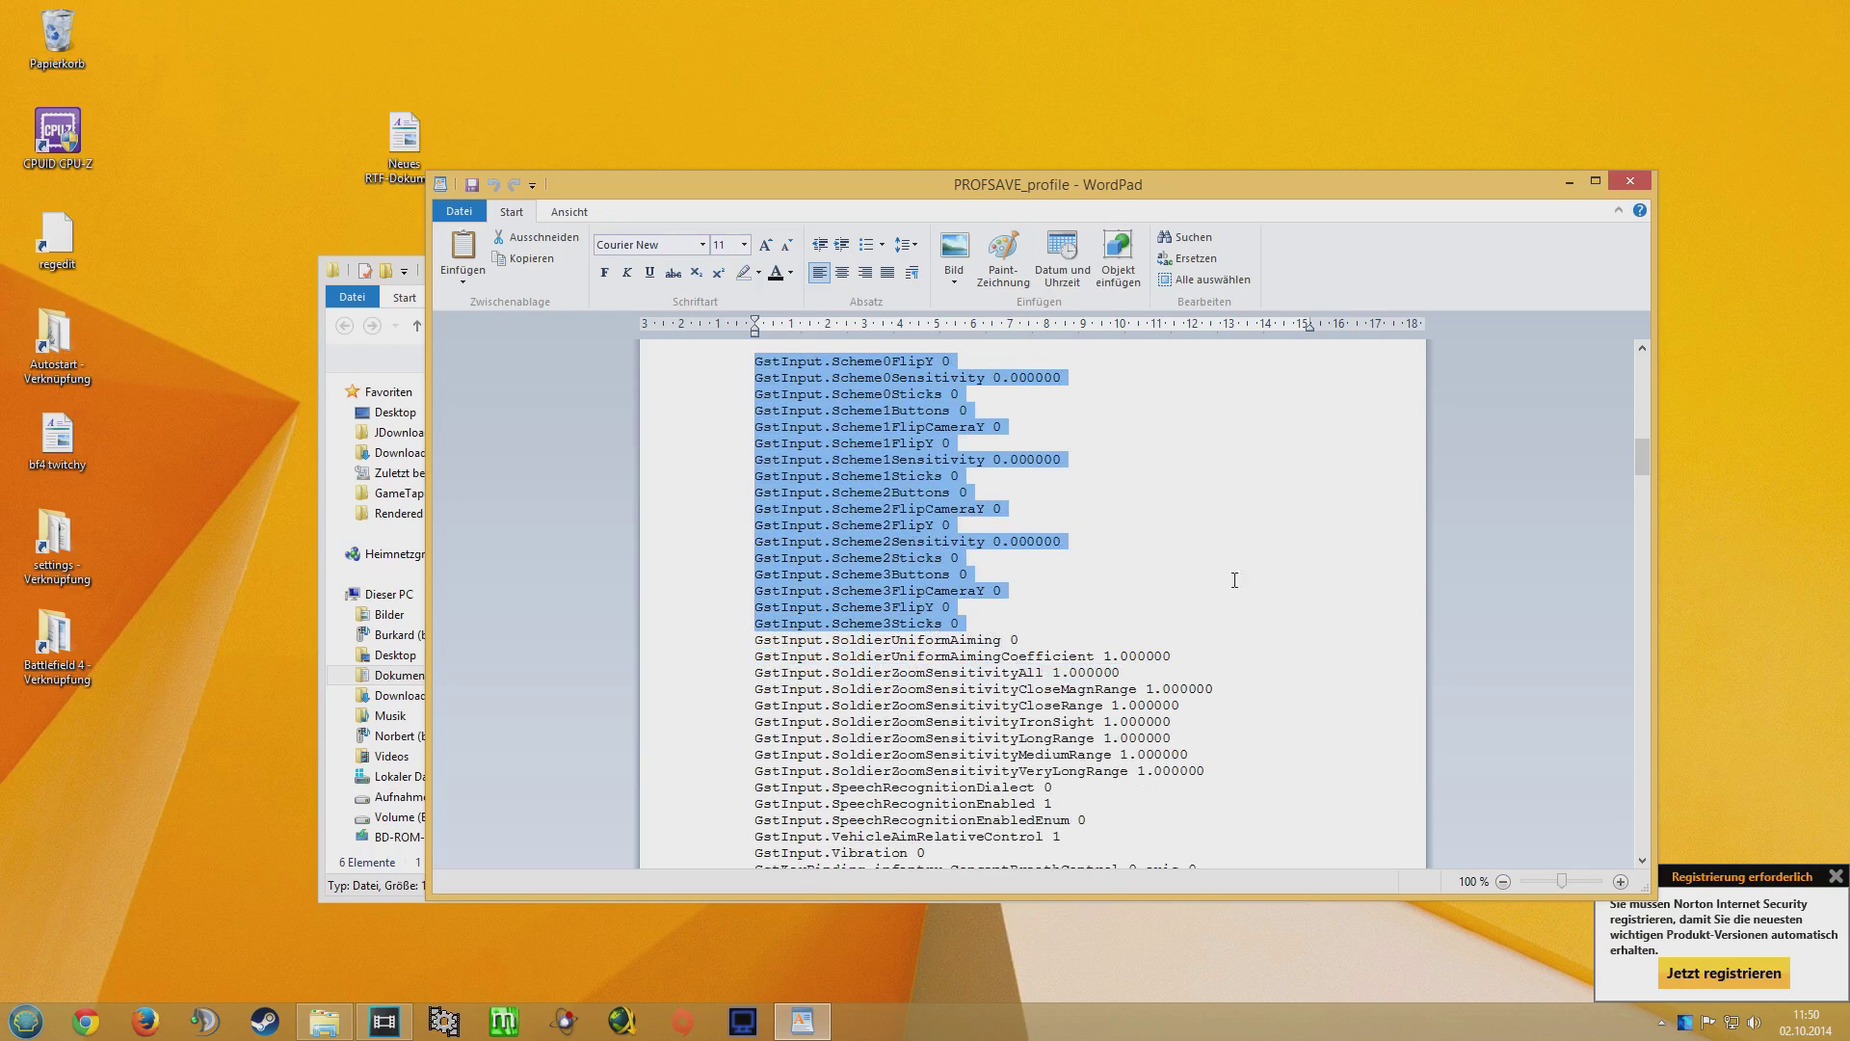
{"action": "scroll", "coordinate": [1261, 573], "scroll_direction": "up", "scroll_amount": 5}
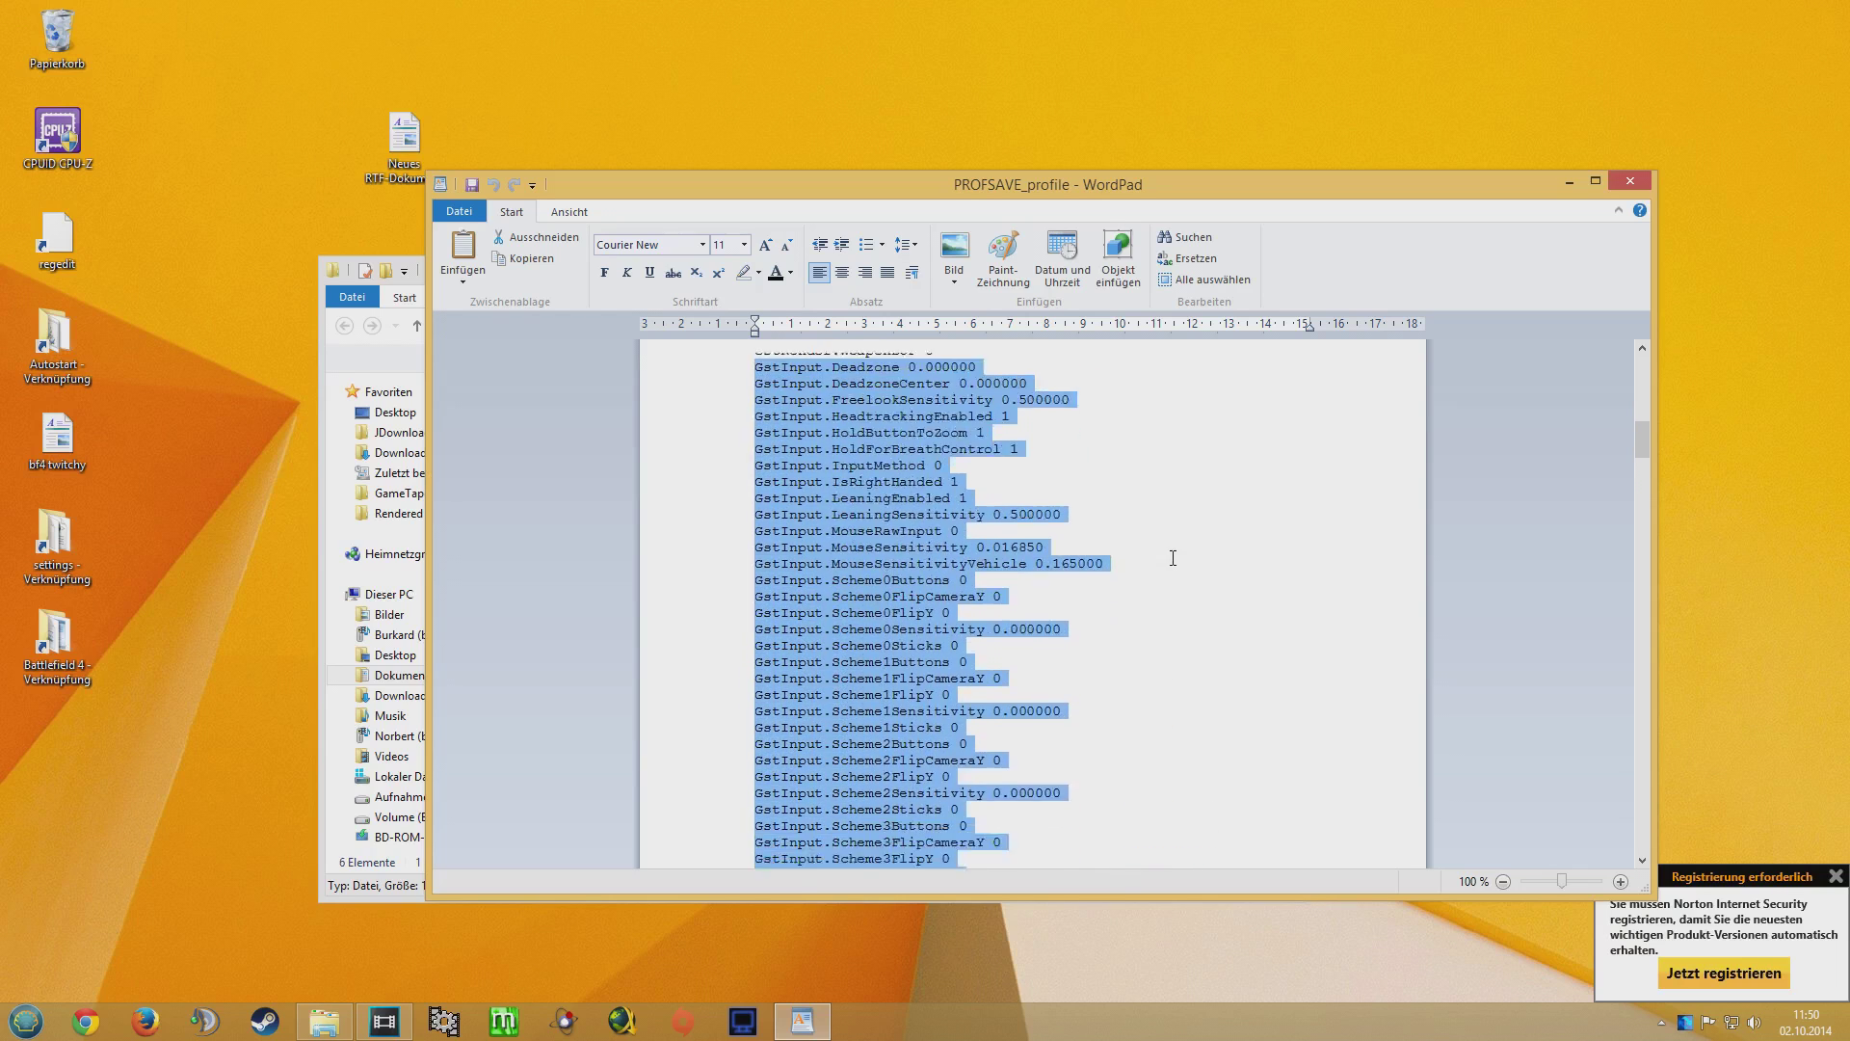
{"action": "scroll", "coordinate": [1175, 557], "scroll_direction": "down", "scroll_amount": 2}
{"action": "scroll", "coordinate": [1177, 559], "scroll_direction": "up", "scroll_amount": 6}
{"action": "scroll", "coordinate": [1203, 588], "scroll_direction": "down", "scroll_amount": 3}
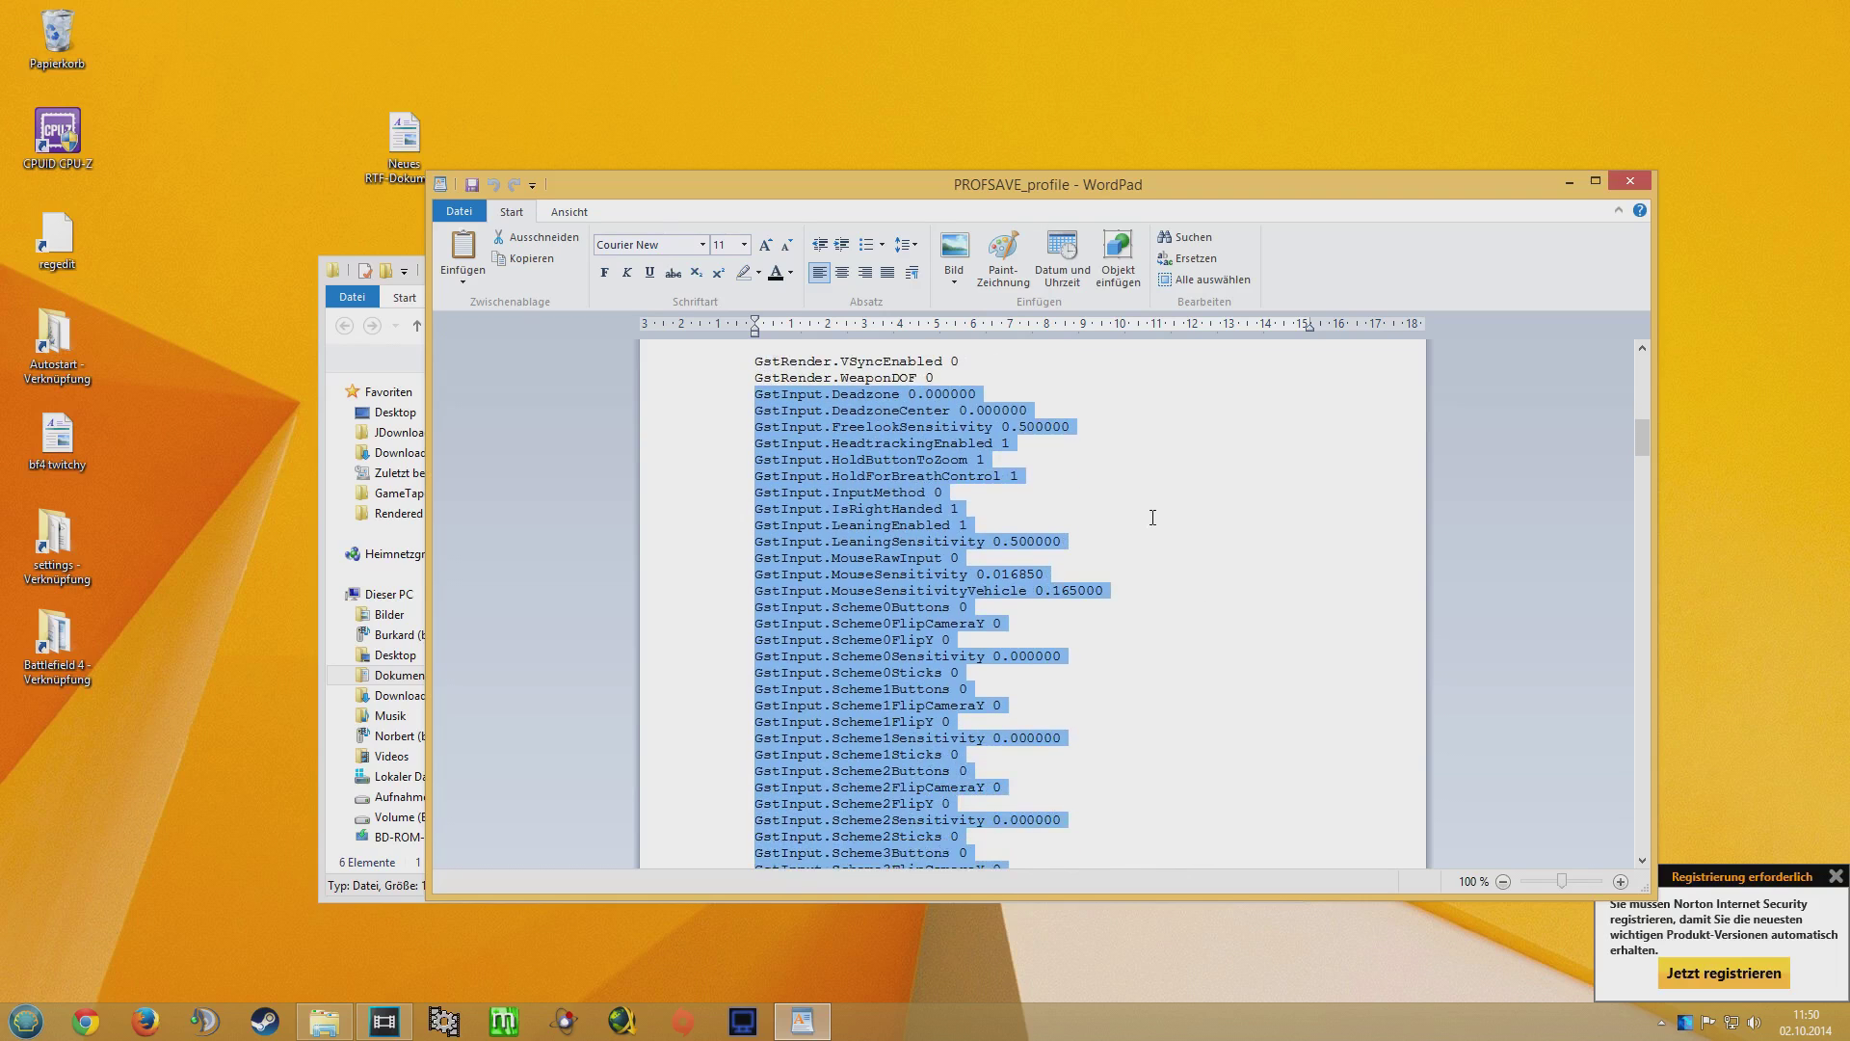
{"action": "scroll", "coordinate": [1060, 554], "scroll_direction": "down", "scroll_amount": 4}
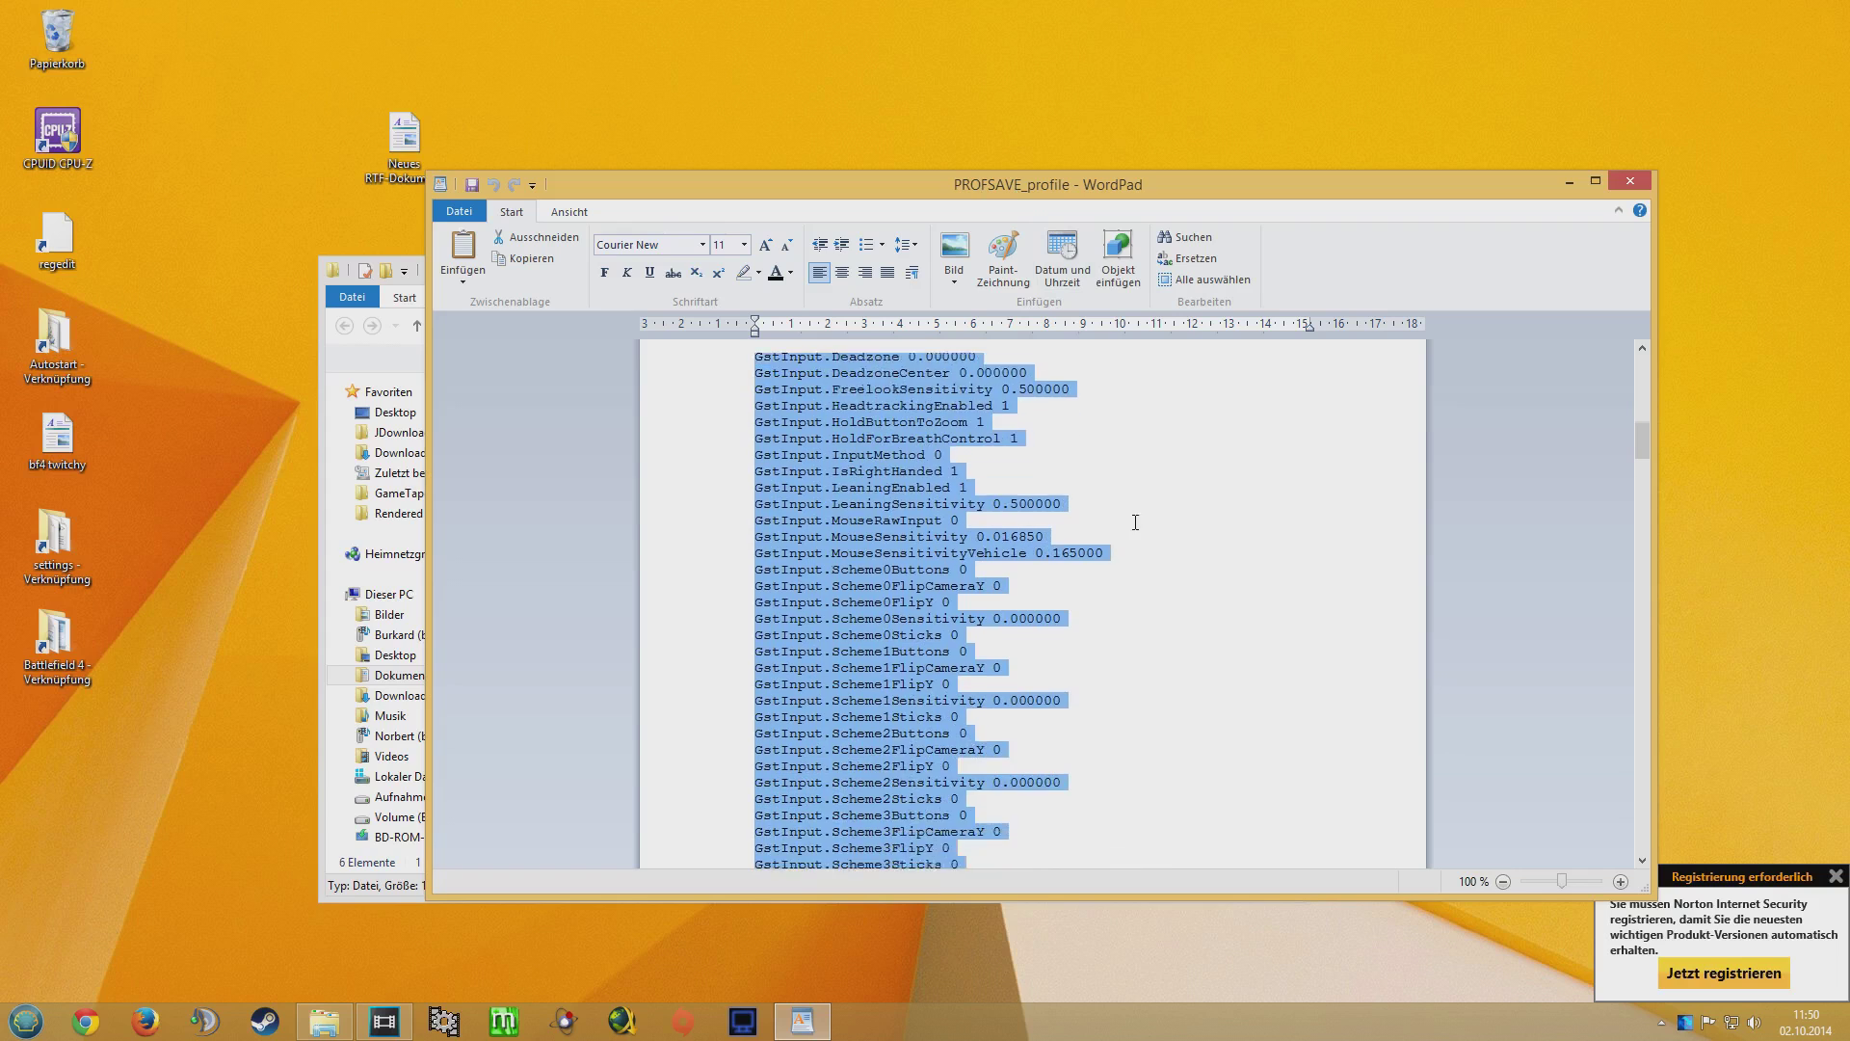
{"action": "scroll", "coordinate": [1125, 533], "scroll_direction": "up", "scroll_amount": 4}
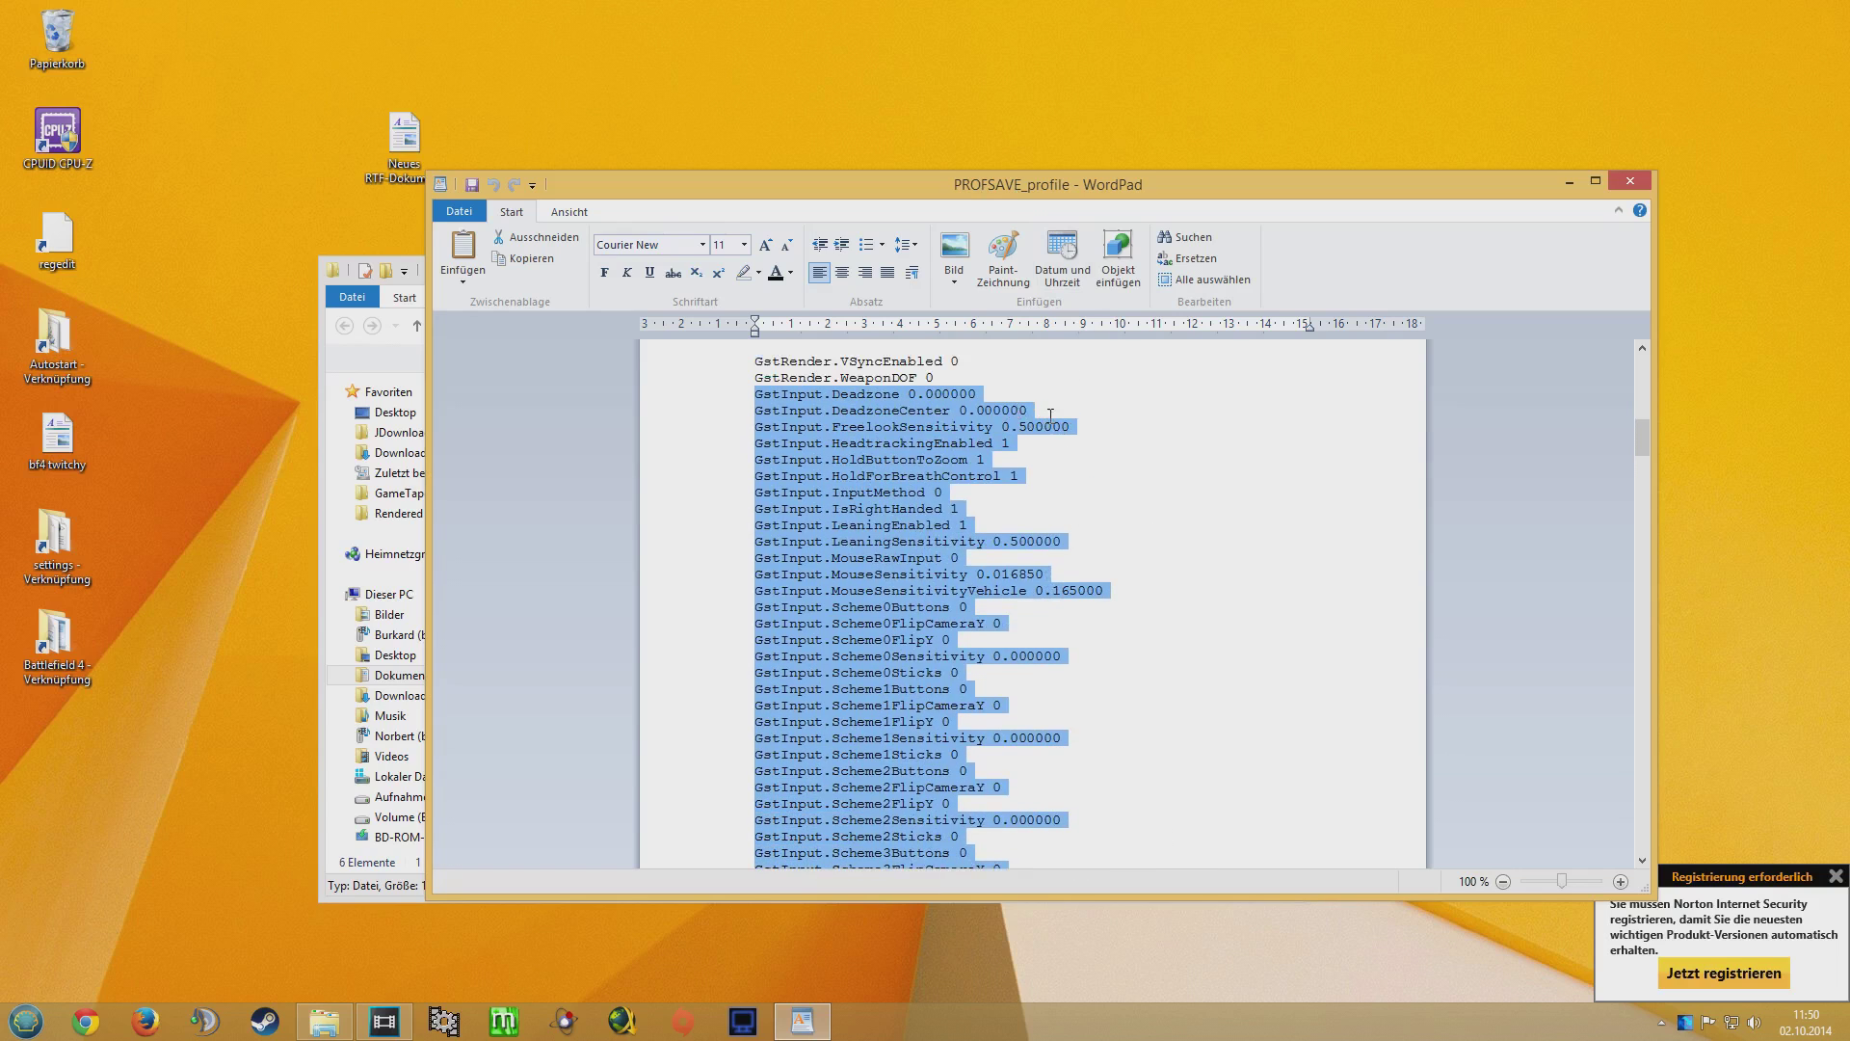
{"action": "left_click", "coordinate": [1070, 578]}
{"action": "left_click_drag", "start_coordinate": [717, 576], "coordinate": [718, 595]}
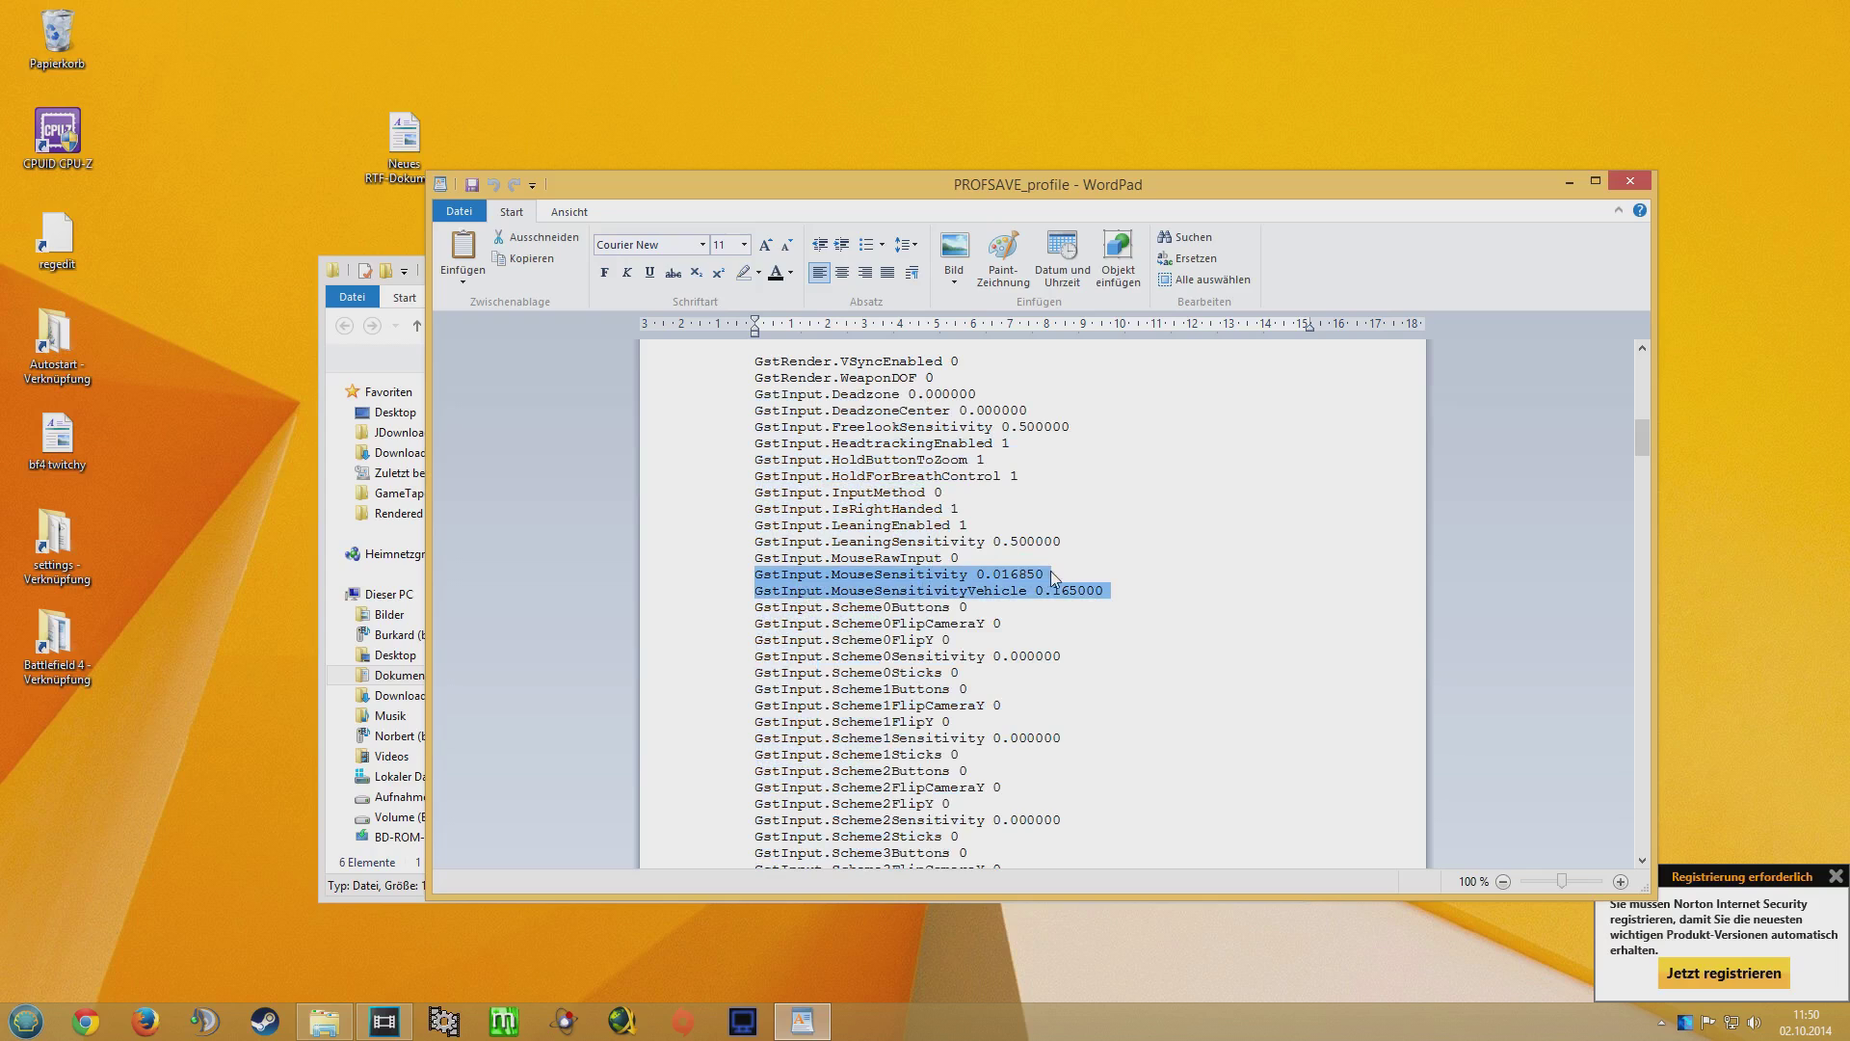
{"action": "left_click_drag", "start_coordinate": [1045, 590], "coordinate": [1106, 589]}
{"action": "left_click_drag", "start_coordinate": [976, 574], "coordinate": [830, 577]}
{"action": "left_click", "coordinate": [1101, 590]}
{"action": "left_click_drag", "start_coordinate": [1087, 590], "coordinate": [756, 576]}
{"action": "left_click", "coordinate": [1066, 590]}
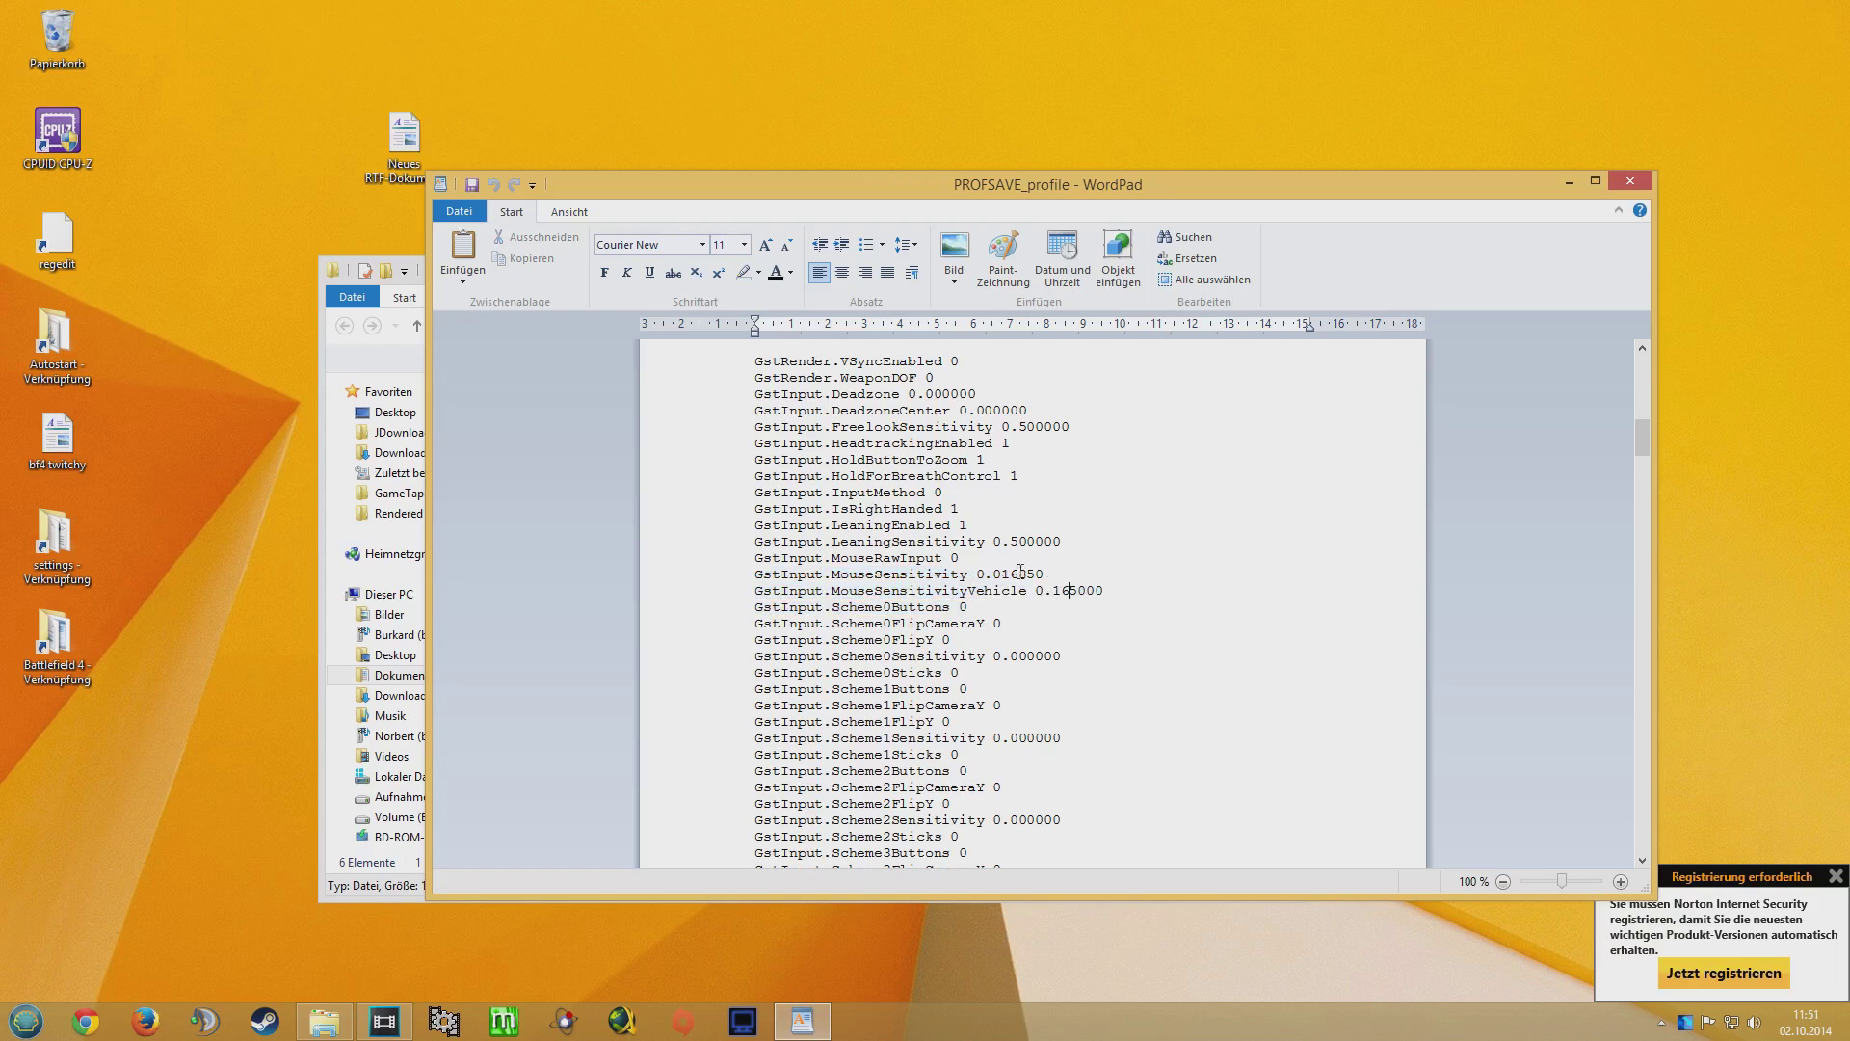
{"action": "left_click_drag", "start_coordinate": [665, 410], "coordinate": [761, 621]}
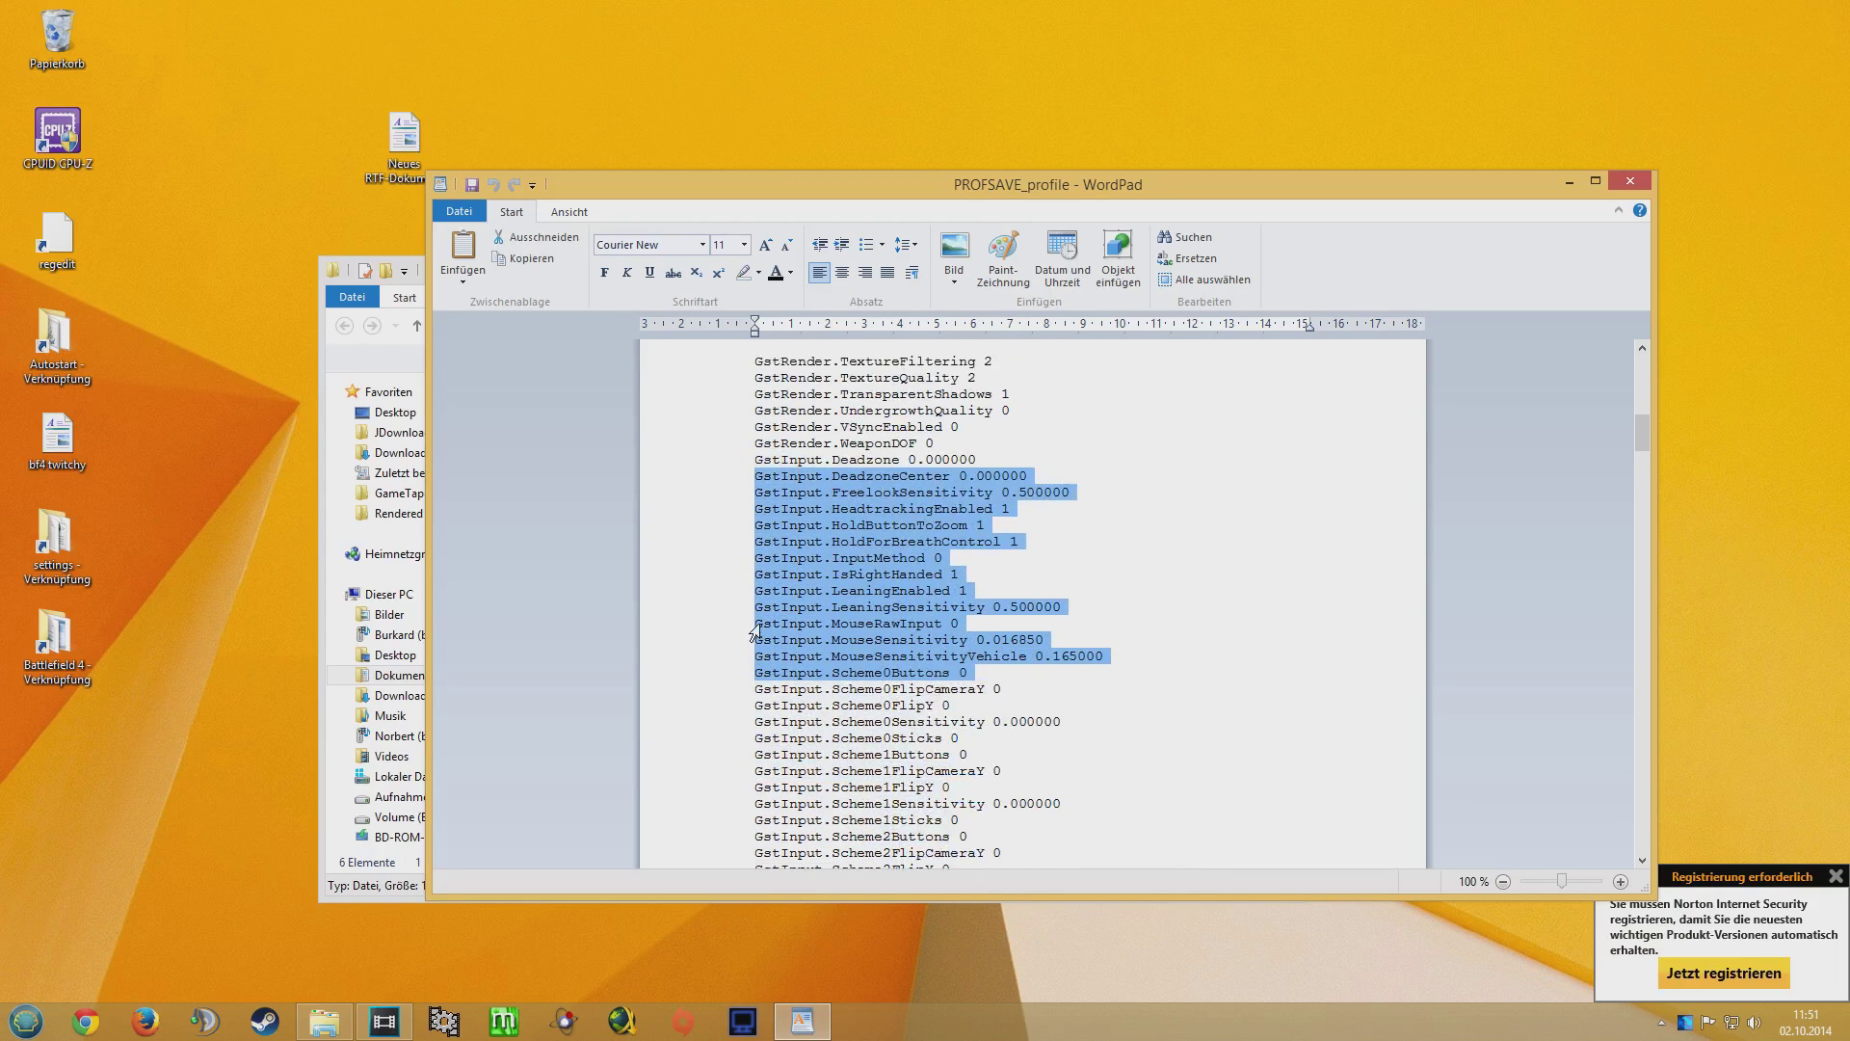
{"action": "left_click", "coordinate": [1018, 491]}
{"action": "left_click_drag", "start_coordinate": [1106, 656], "coordinate": [752, 639]}
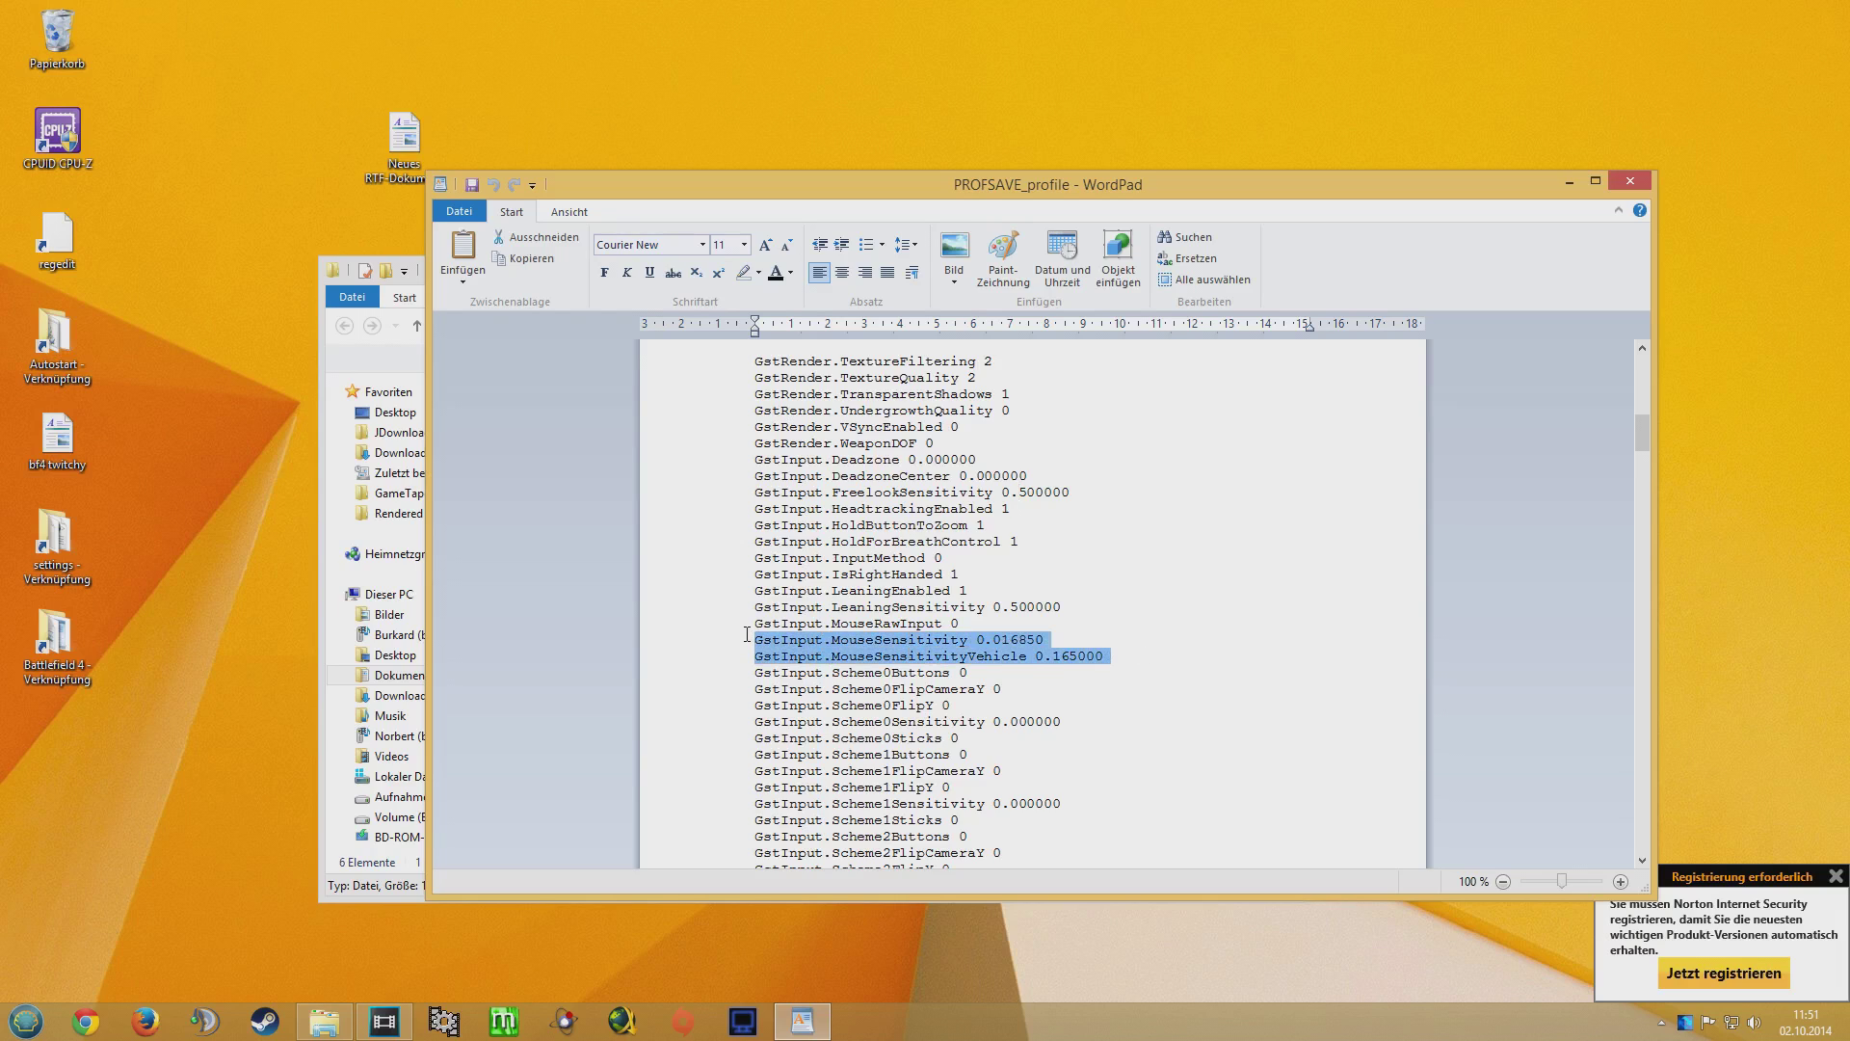
{"action": "left_click", "coordinate": [1062, 631]}
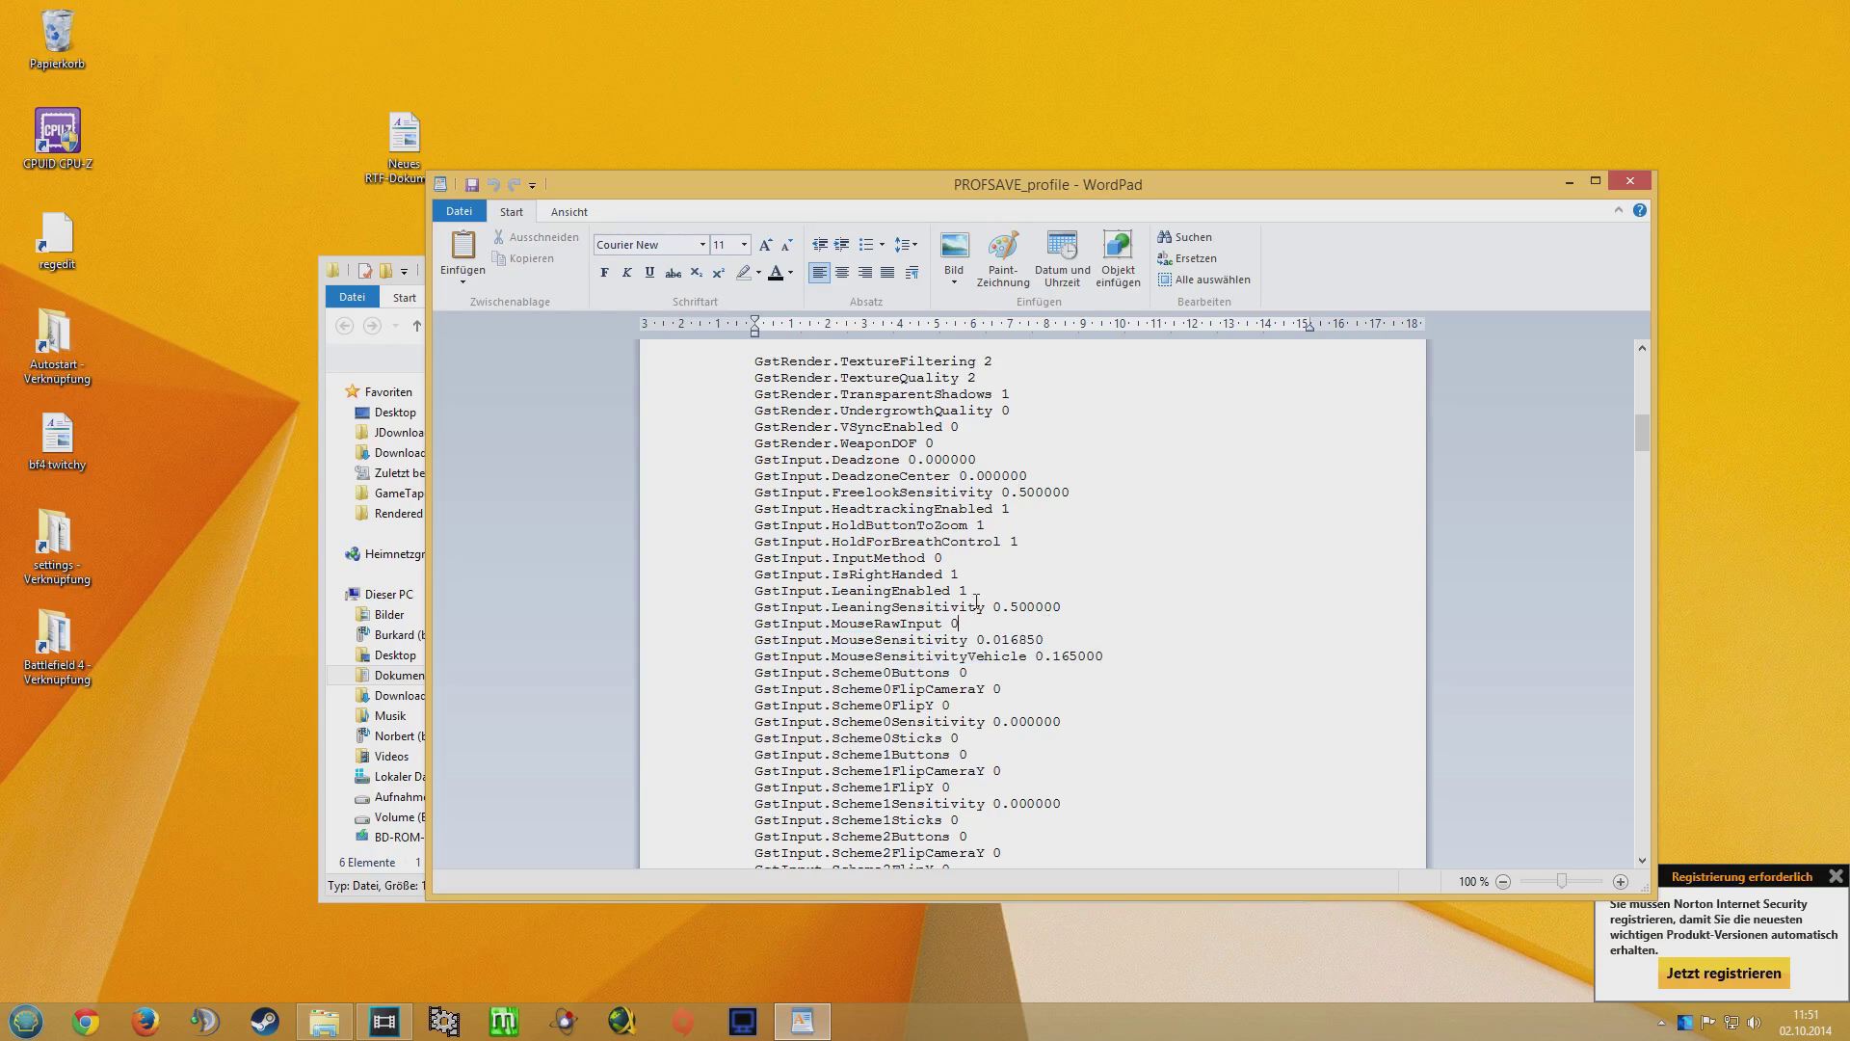
{"action": "left_click_drag", "start_coordinate": [725, 459], "coordinate": [749, 489]}
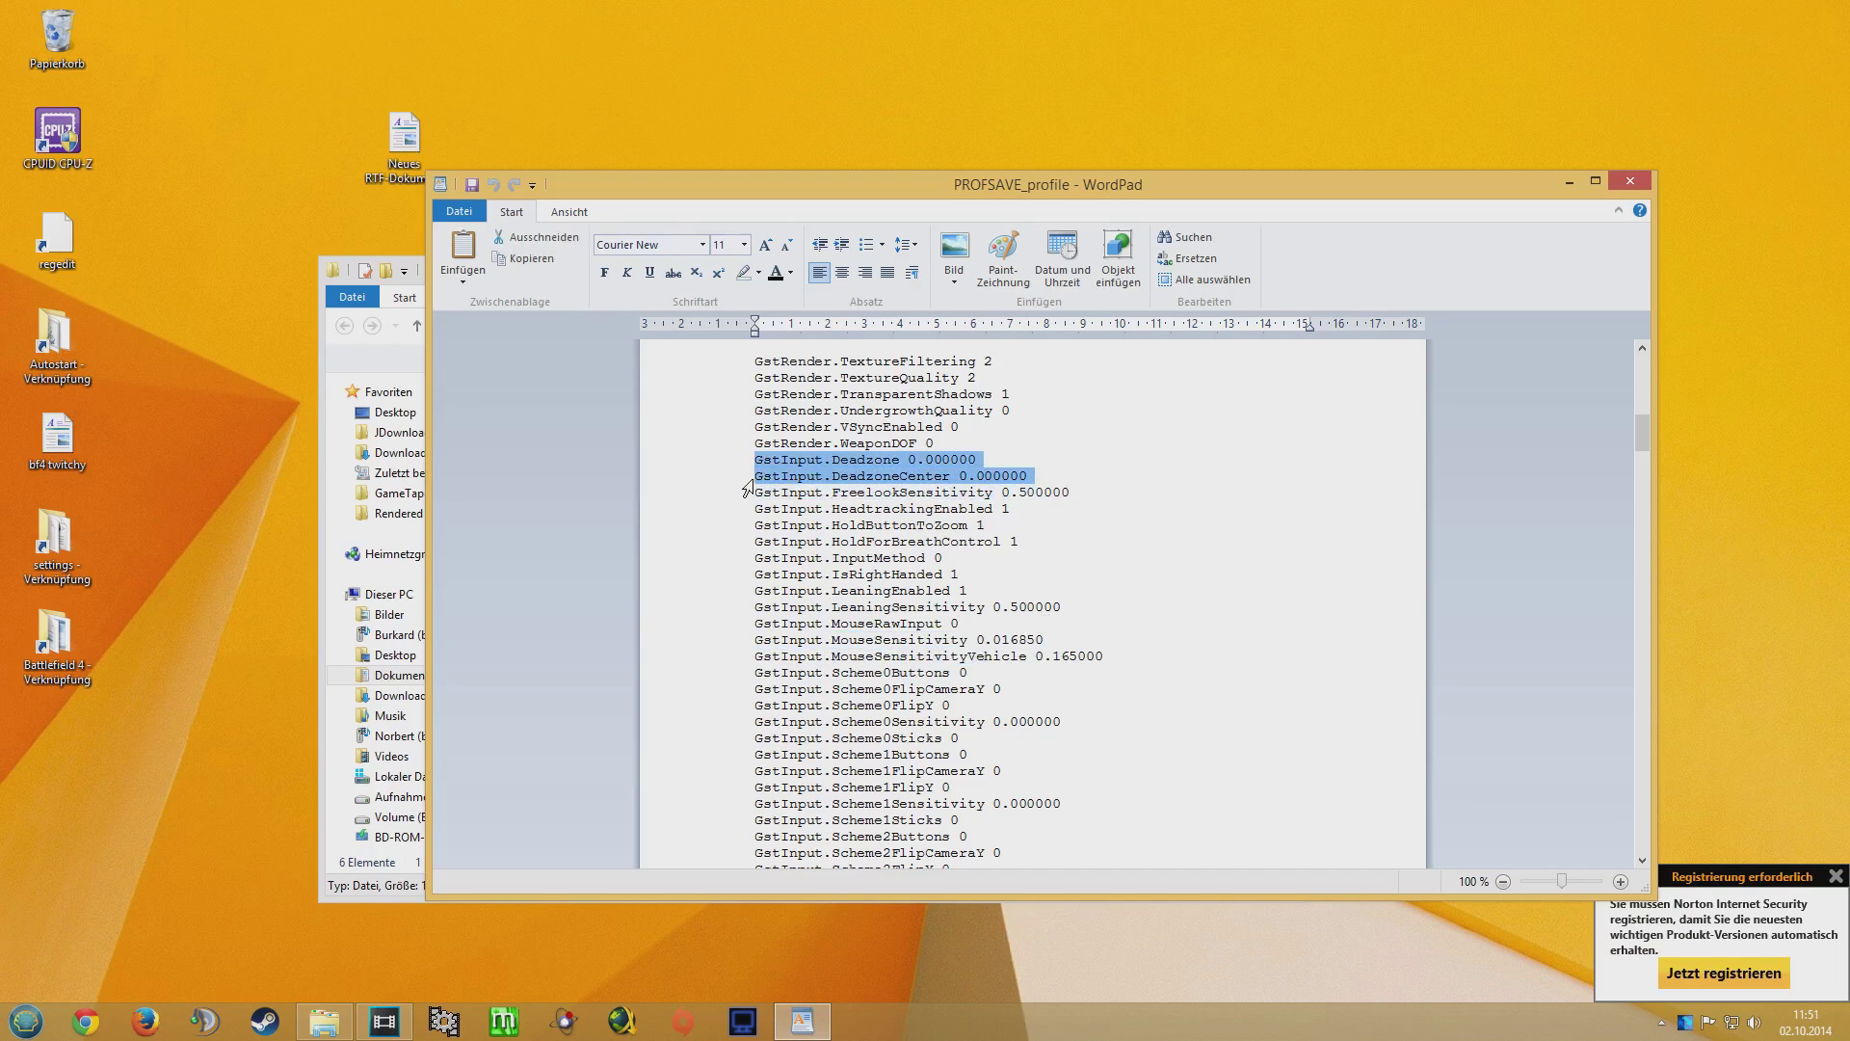
{"action": "left_click", "coordinate": [732, 673]}
{"action": "scroll", "coordinate": [733, 640], "scroll_direction": "down", "scroll_amount": 4}
{"action": "left_click_drag", "start_coordinate": [735, 482], "coordinate": [732, 631]}
{"action": "scroll", "coordinate": [734, 653], "scroll_direction": "down", "scroll_amount": 3}
{"action": "scroll", "coordinate": [733, 631], "scroll_direction": "up", "scroll_amount": 2}
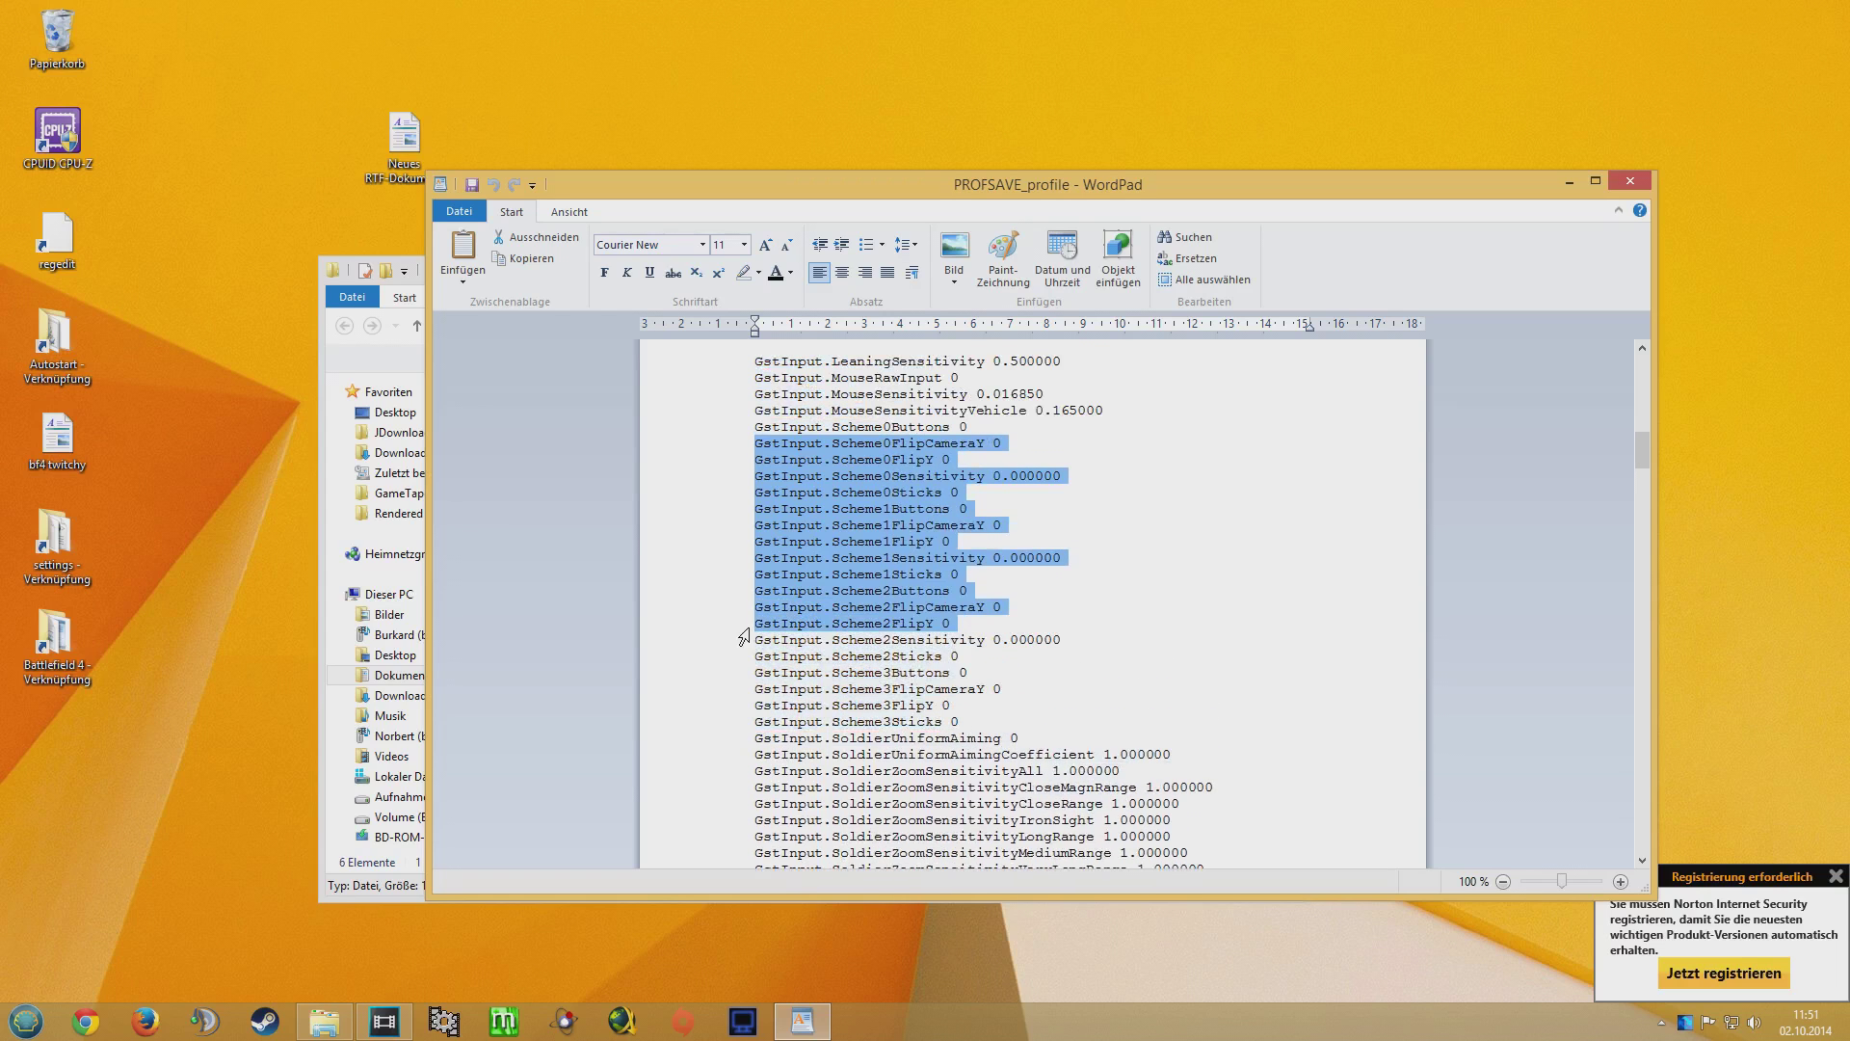
{"action": "left_click", "coordinate": [960, 557]}
{"action": "scroll", "coordinate": [1029, 526], "scroll_direction": "up", "scroll_amount": 4}
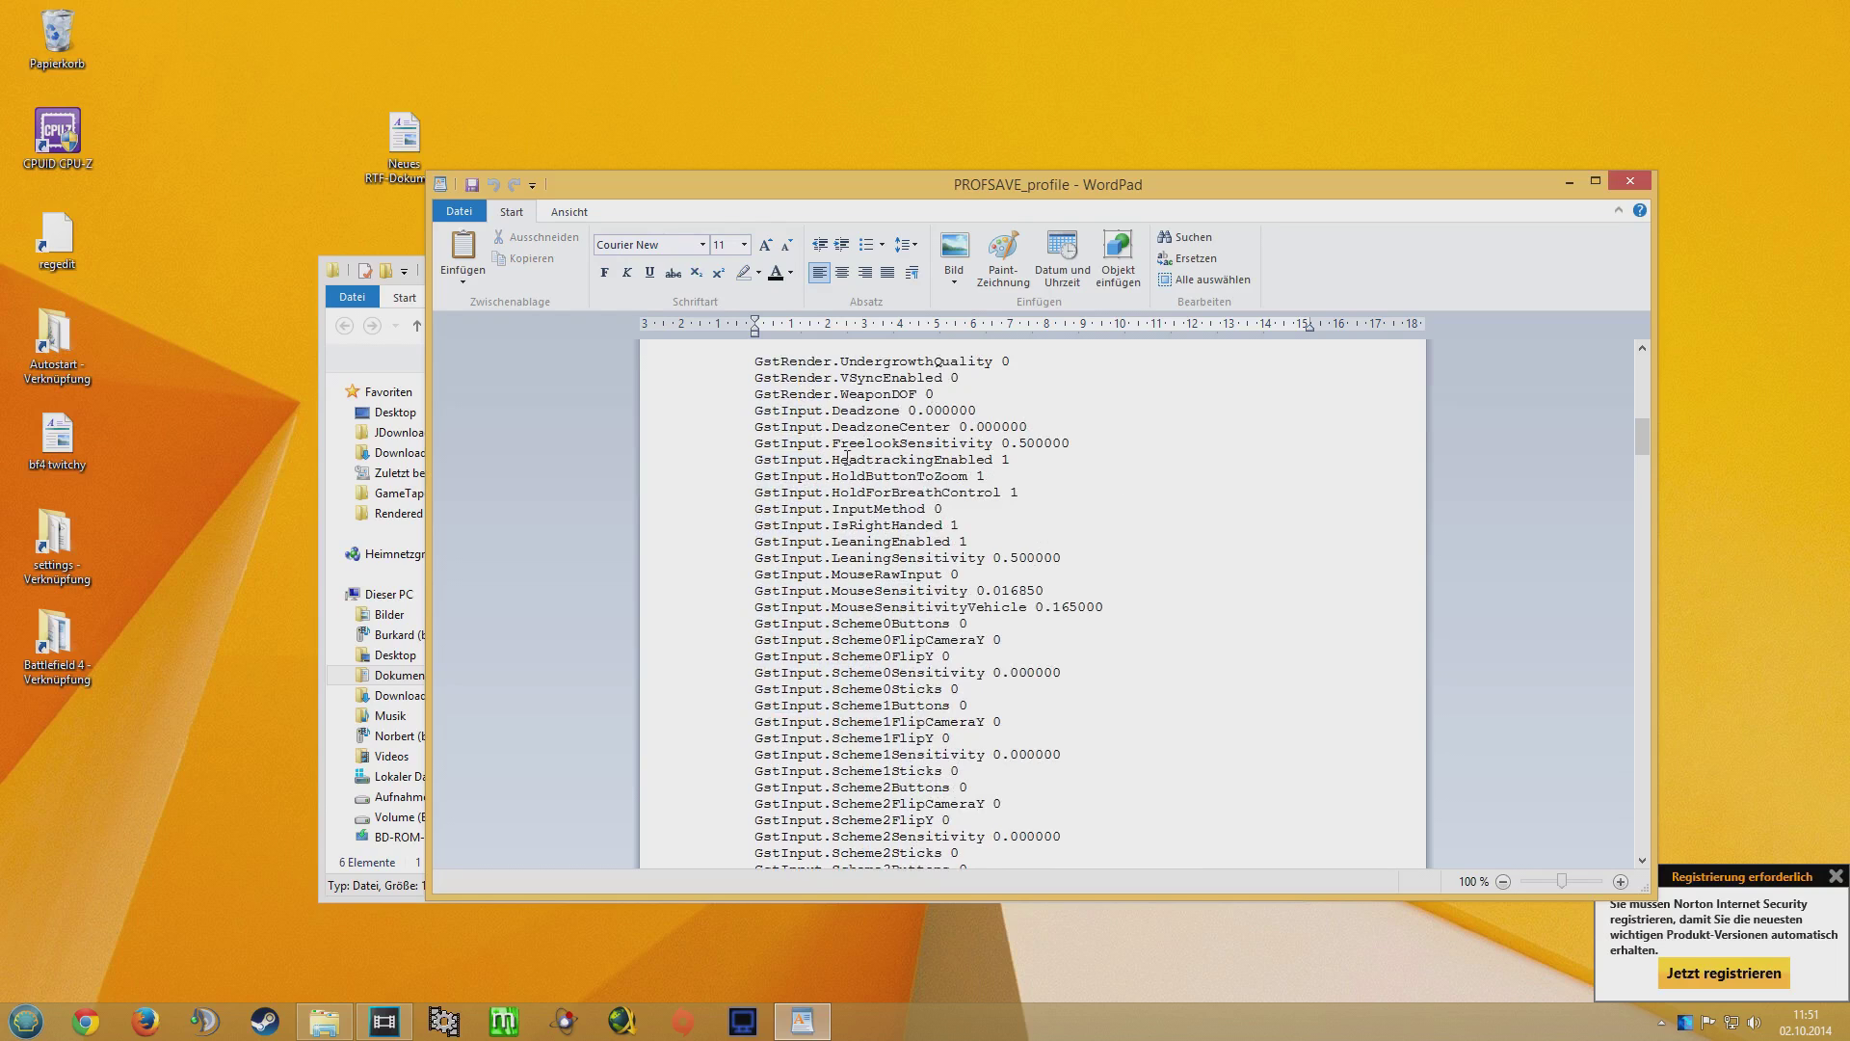
{"action": "left_click", "coordinate": [704, 461]}
{"action": "left_click", "coordinate": [704, 493]}
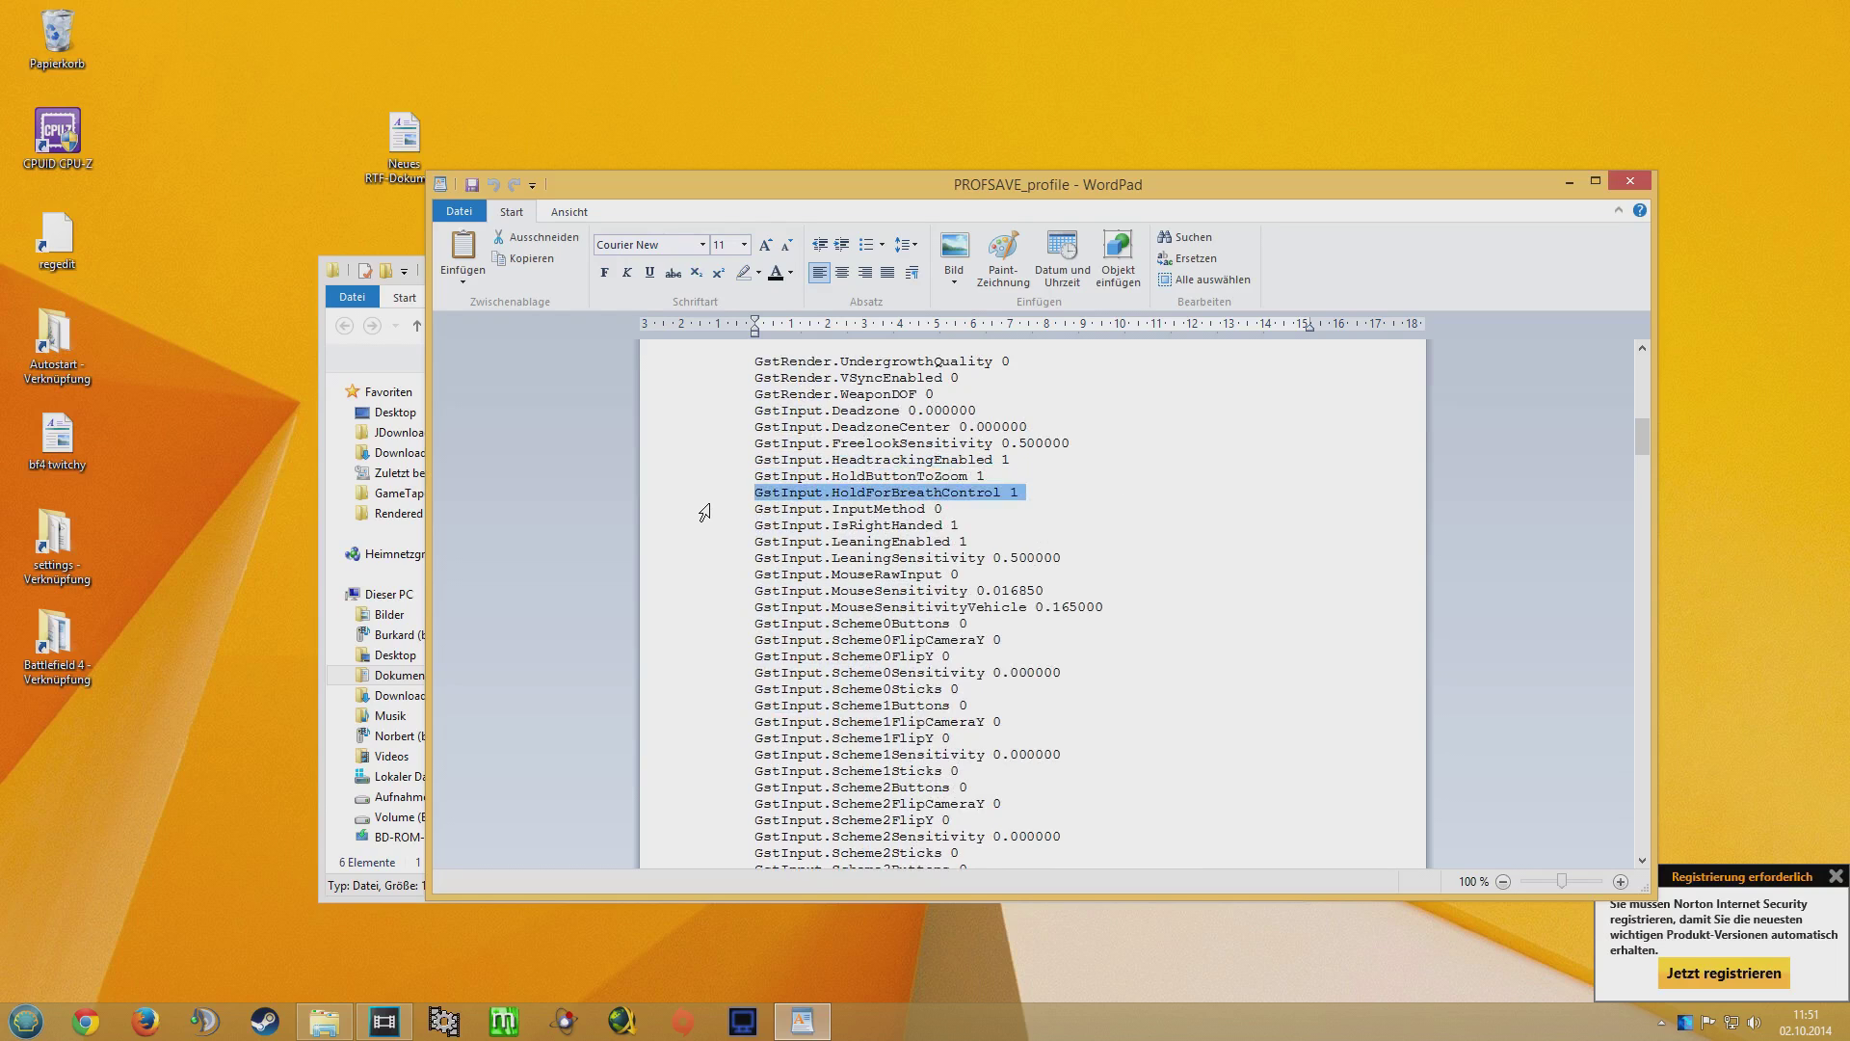
{"action": "left_click_drag", "start_coordinate": [704, 512], "coordinate": [672, 451]}
{"action": "left_click", "coordinate": [673, 459]}
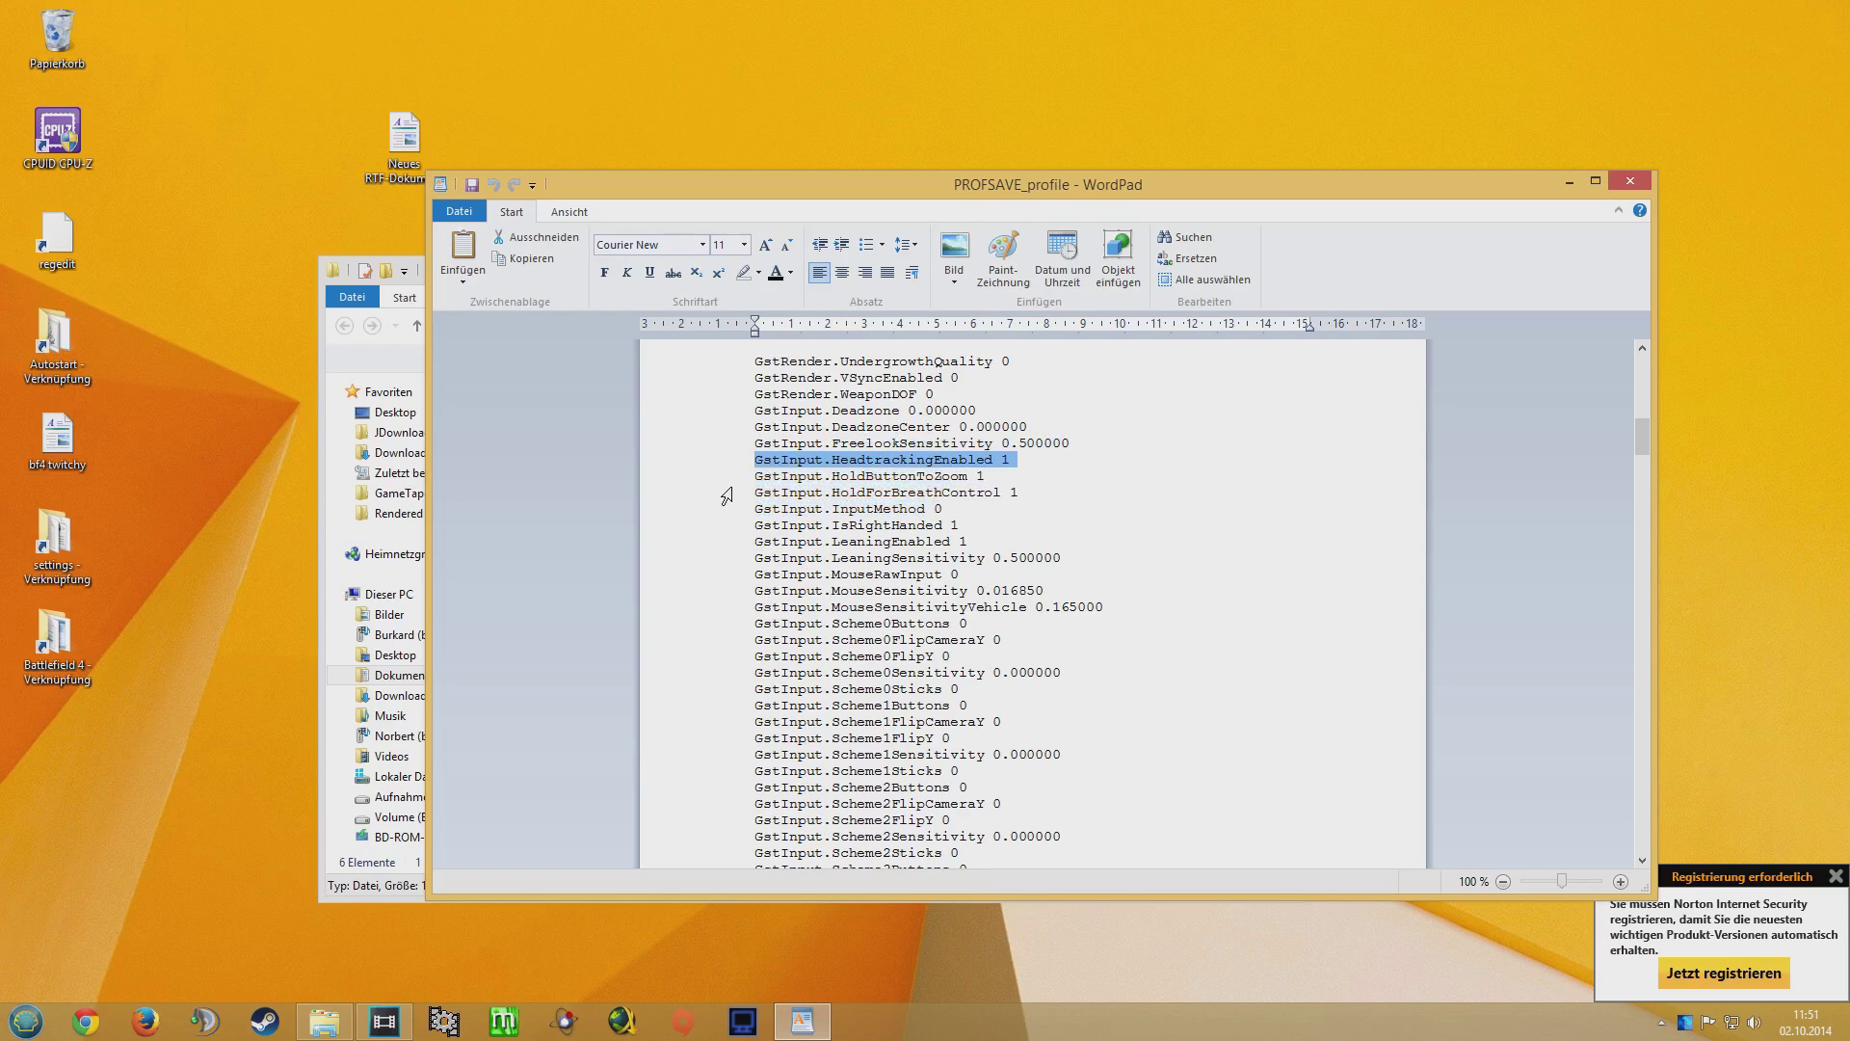
{"action": "left_click", "coordinate": [726, 493]}
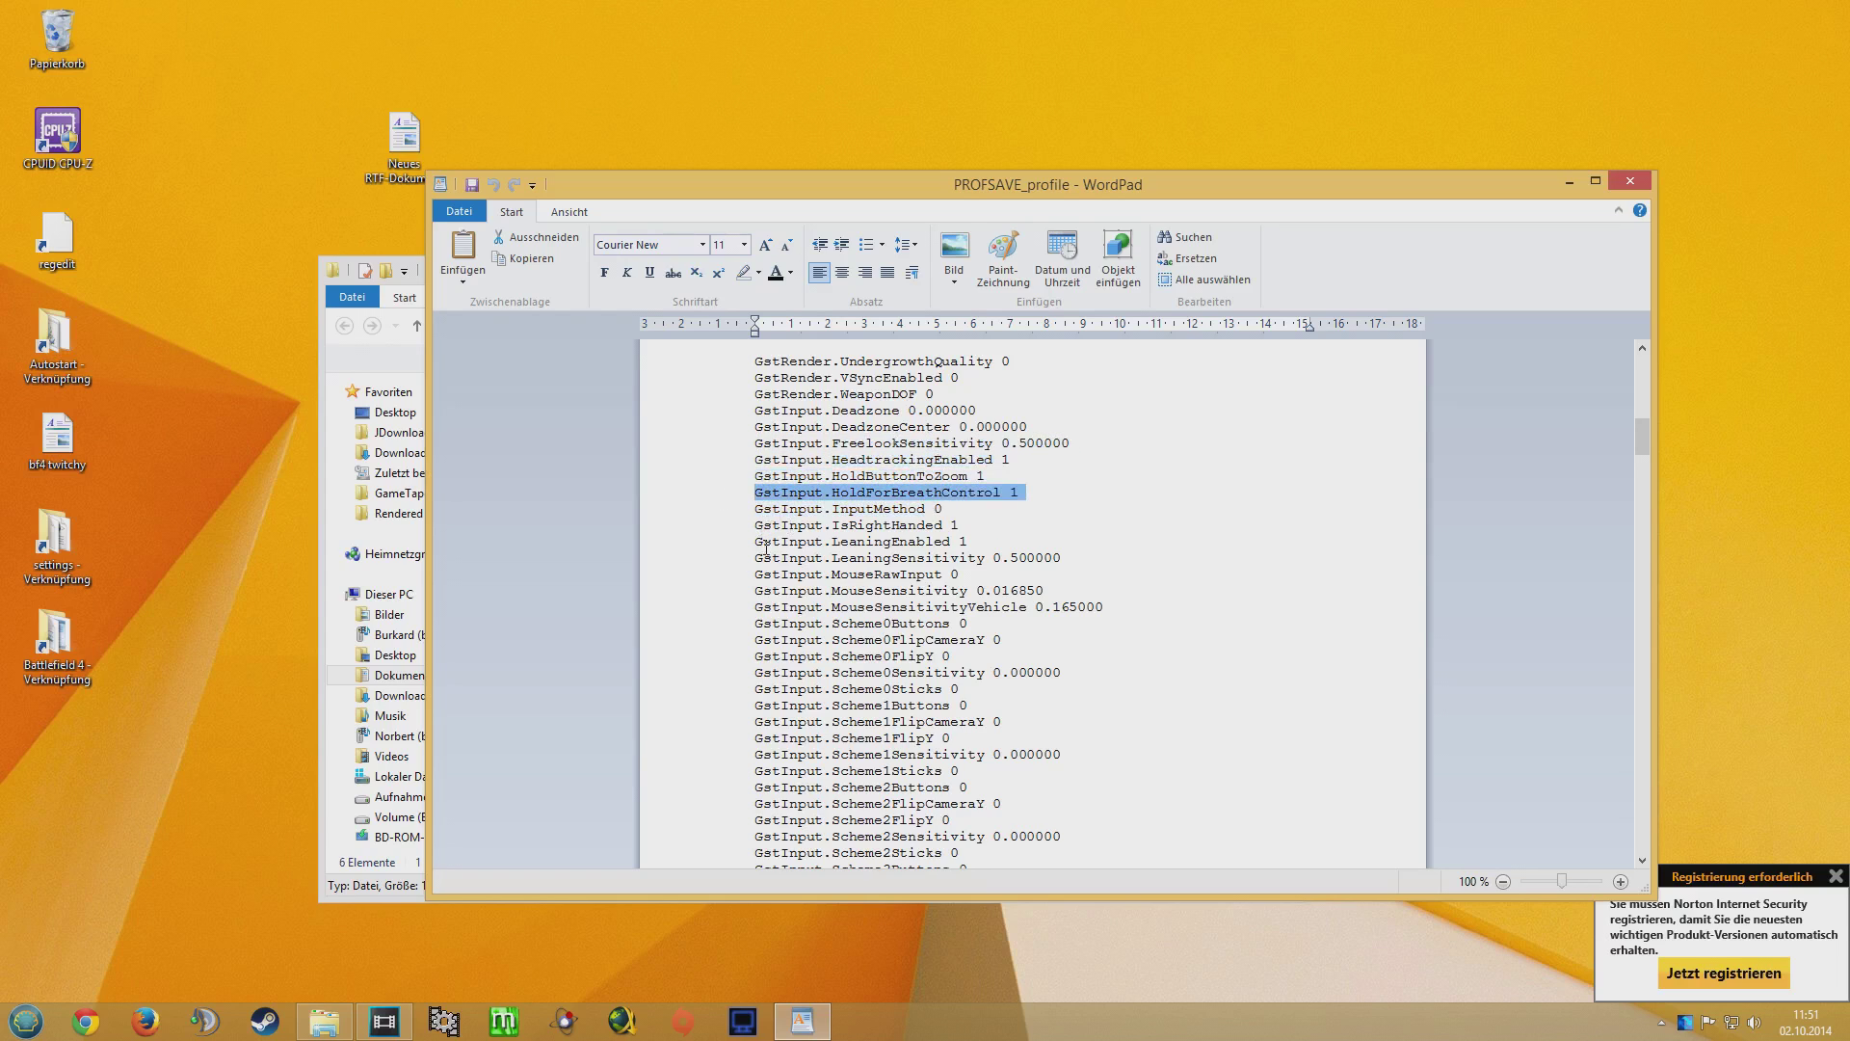
{"action": "left_click", "coordinate": [738, 545]}
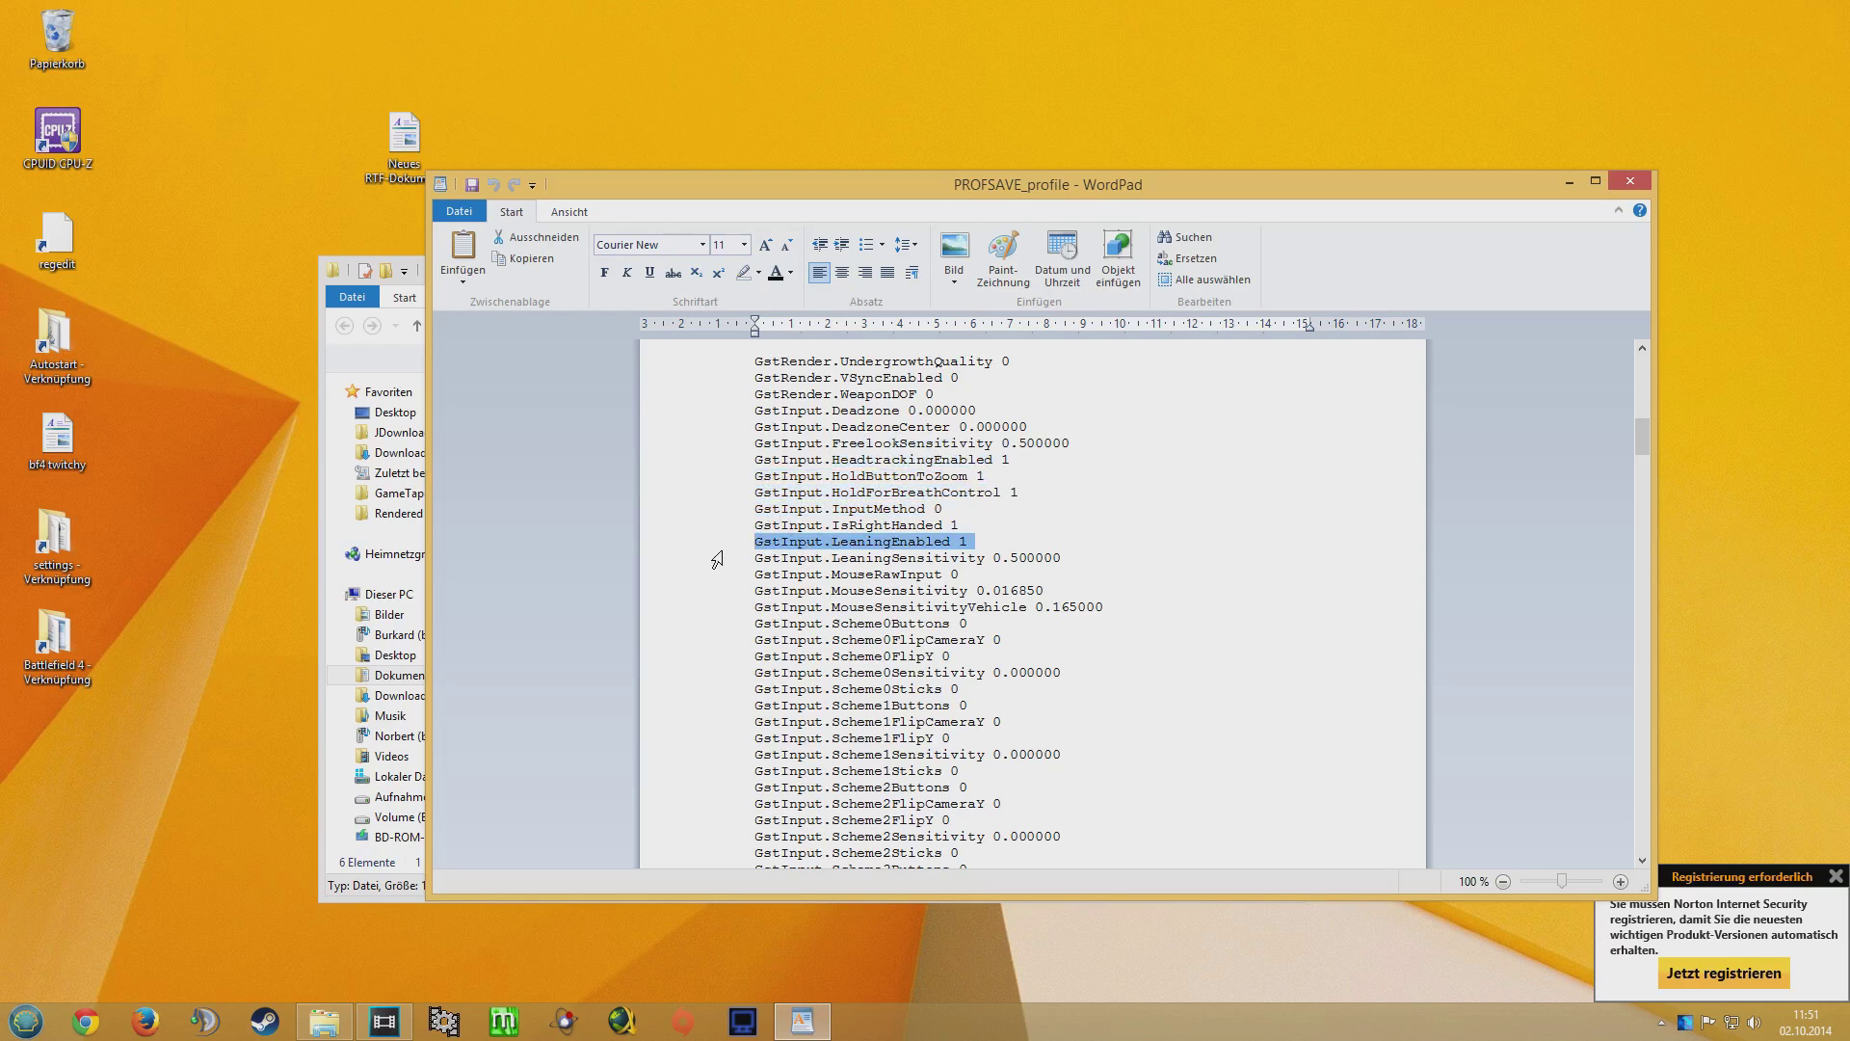
{"action": "left_click_drag", "start_coordinate": [716, 559], "coordinate": [717, 554]}
{"action": "left_click", "coordinate": [975, 545]}
{"action": "left_click_drag", "start_coordinate": [976, 544], "coordinate": [730, 542]}
{"action": "left_click", "coordinate": [975, 545]}
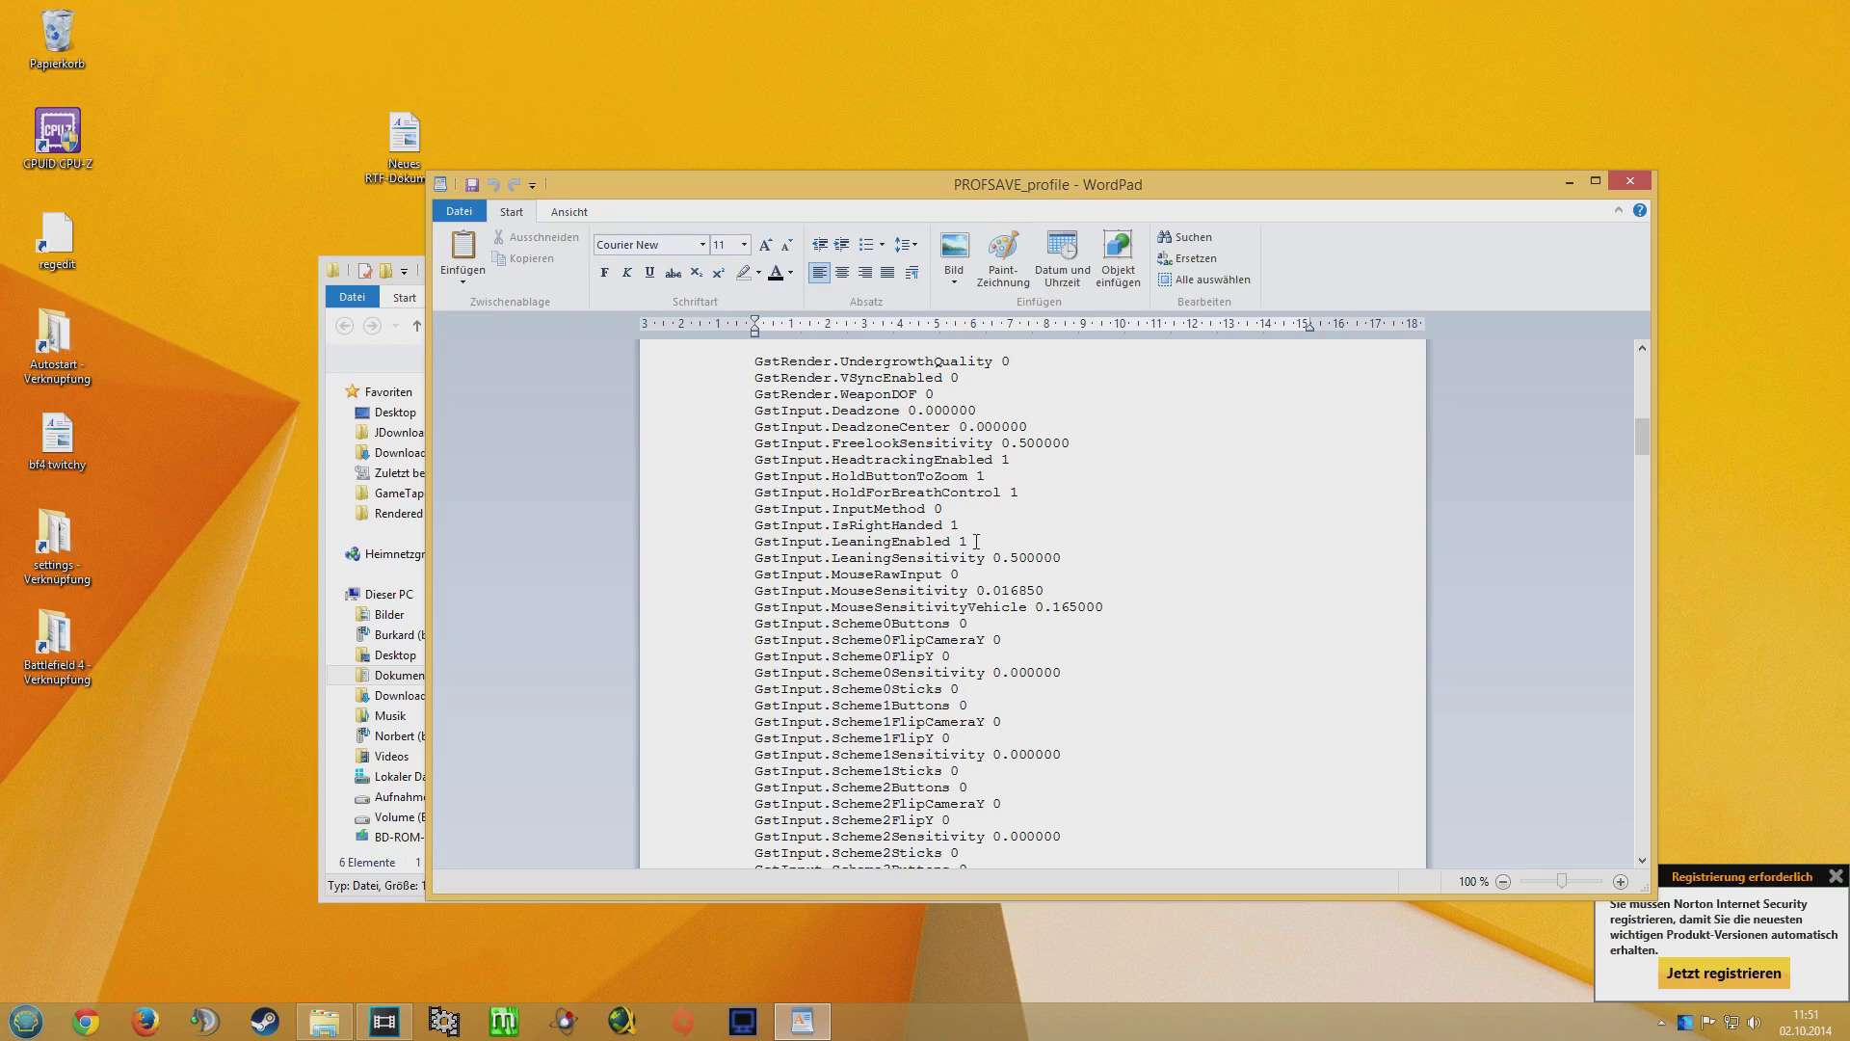
{"action": "left_click", "coordinate": [718, 545]}
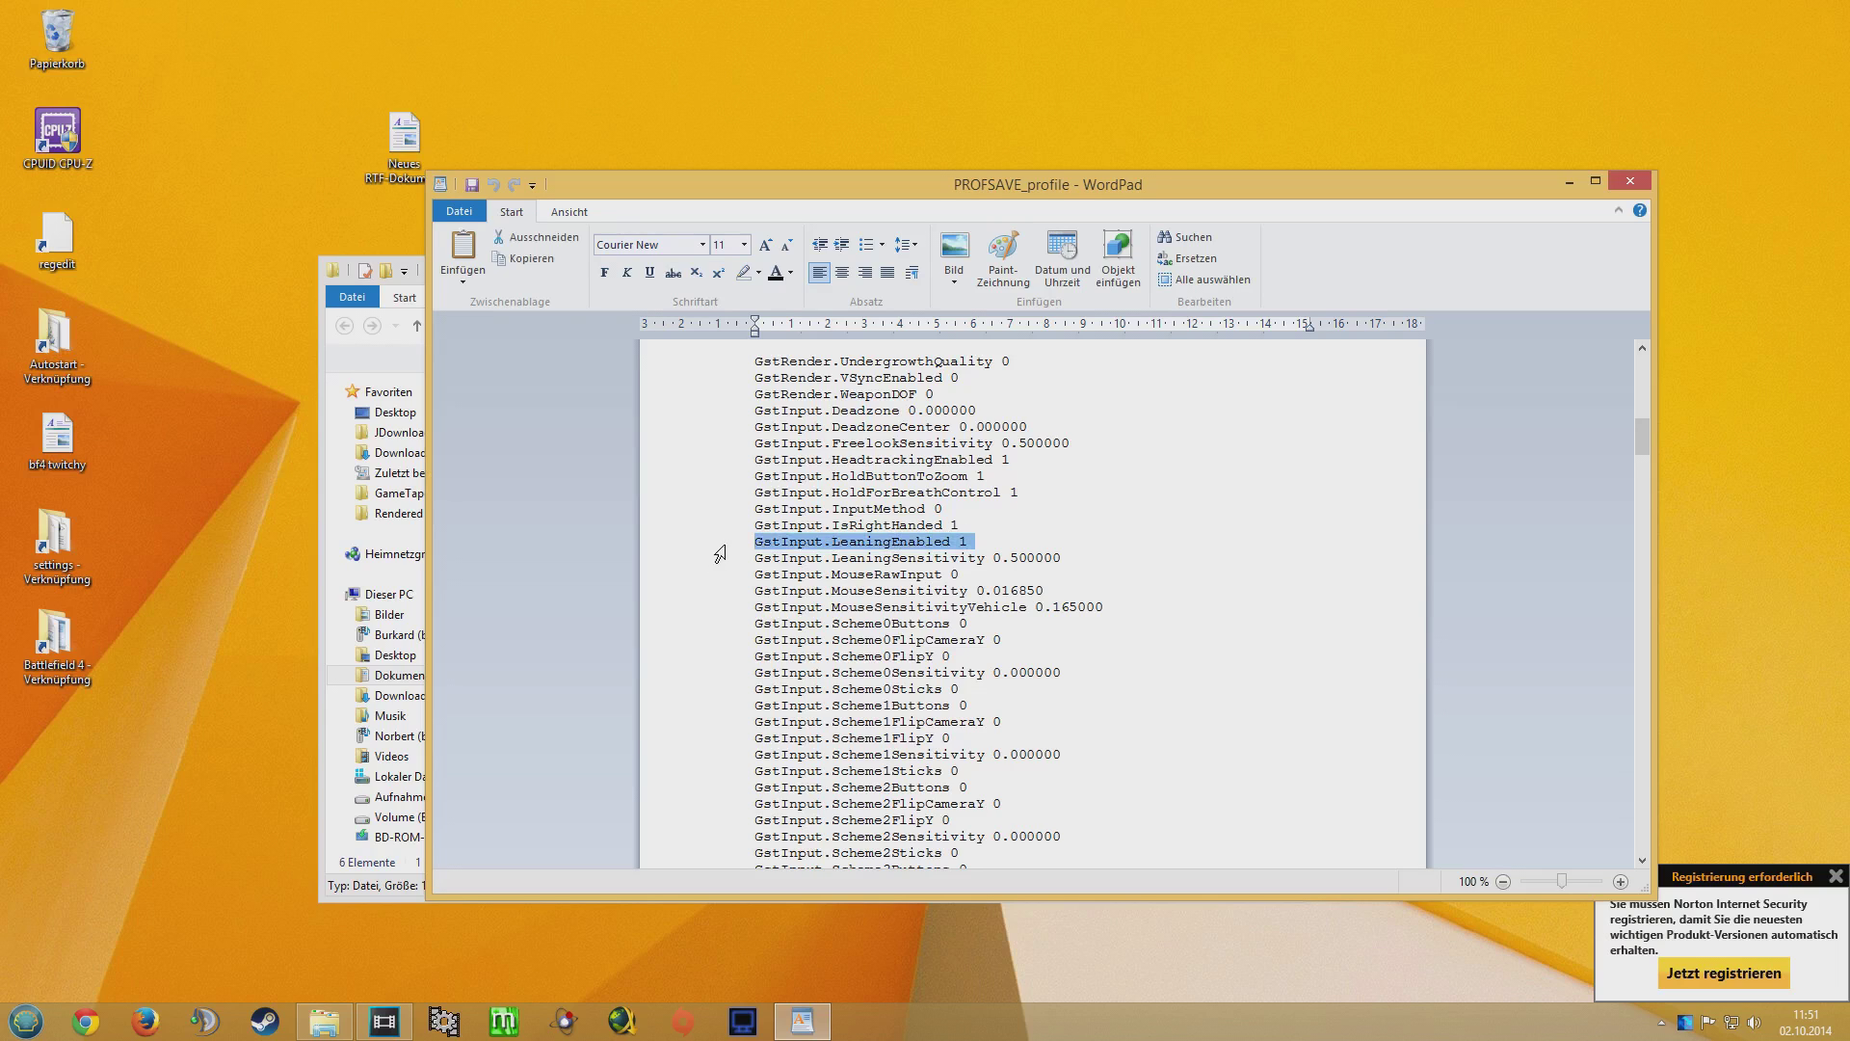
{"action": "left_click", "coordinate": [731, 560]}
{"action": "left_click", "coordinate": [732, 545]}
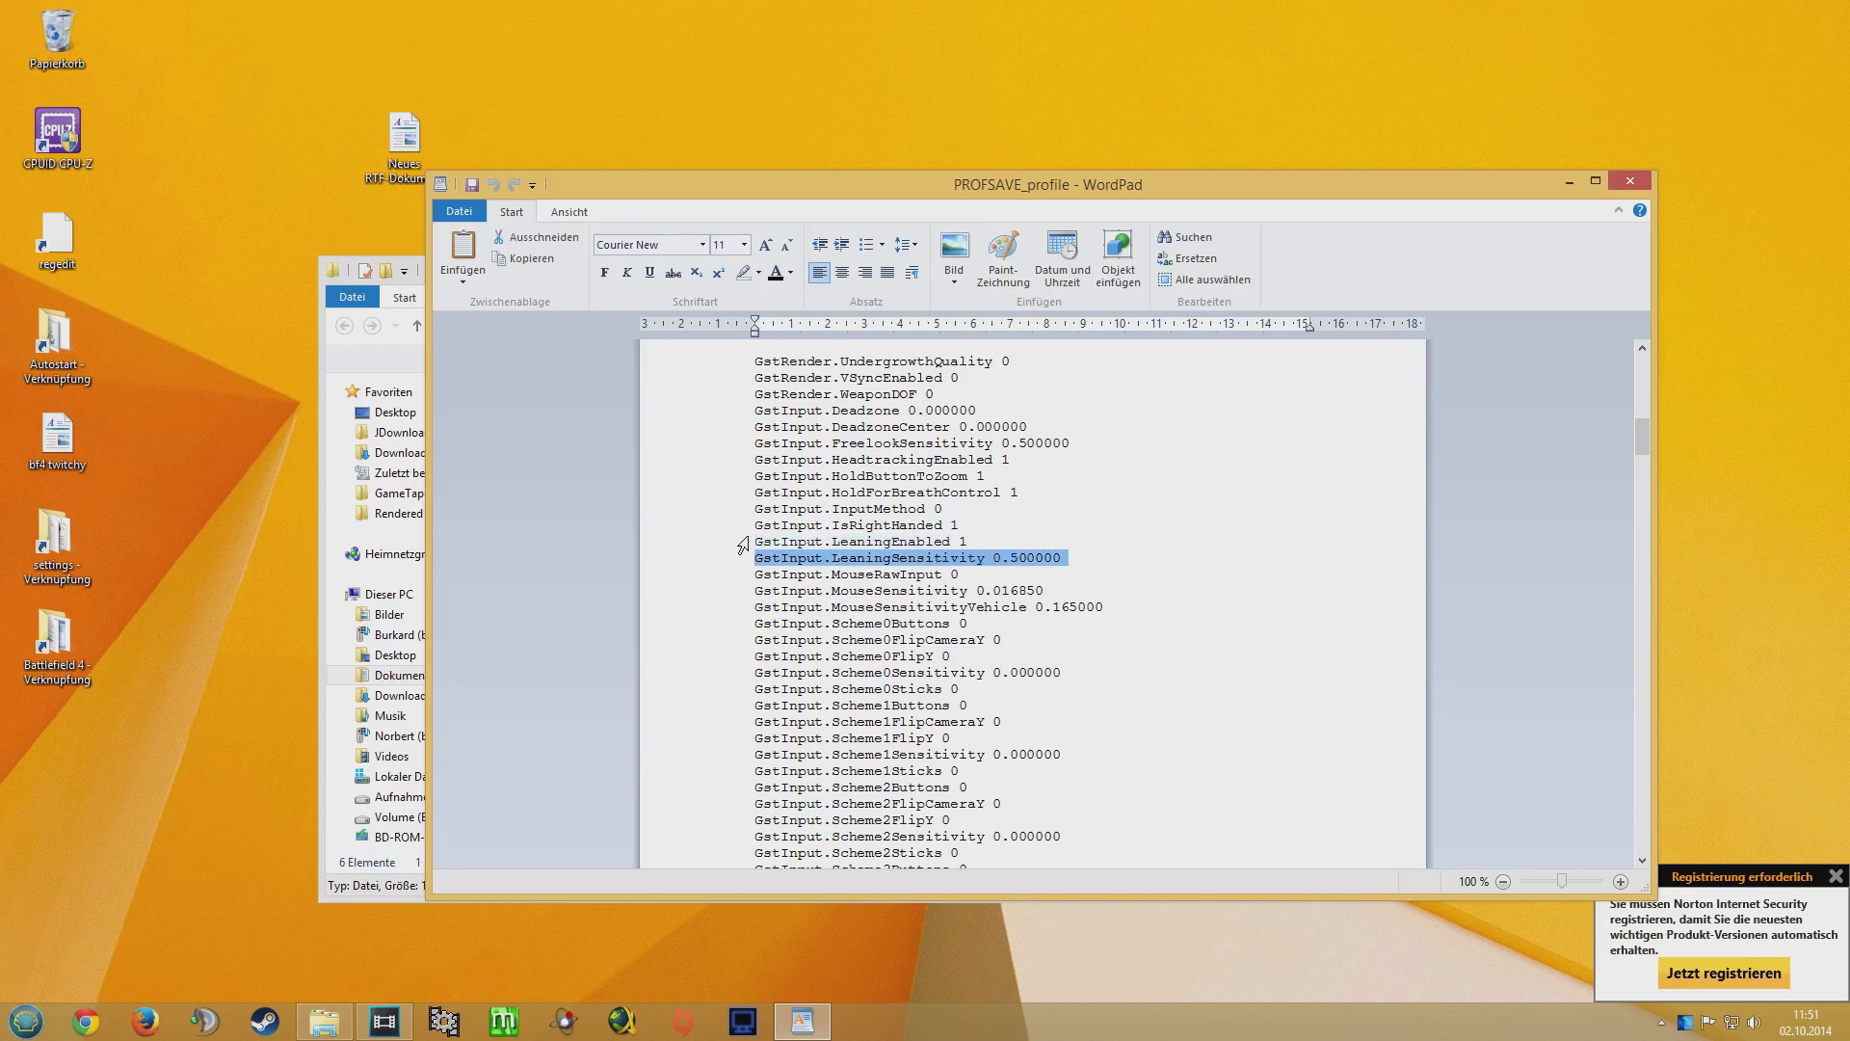
{"action": "left_click", "coordinate": [747, 540]}
{"action": "left_click", "coordinate": [746, 563]}
{"action": "left_click", "coordinate": [720, 545]}
{"action": "left_click", "coordinate": [725, 580]}
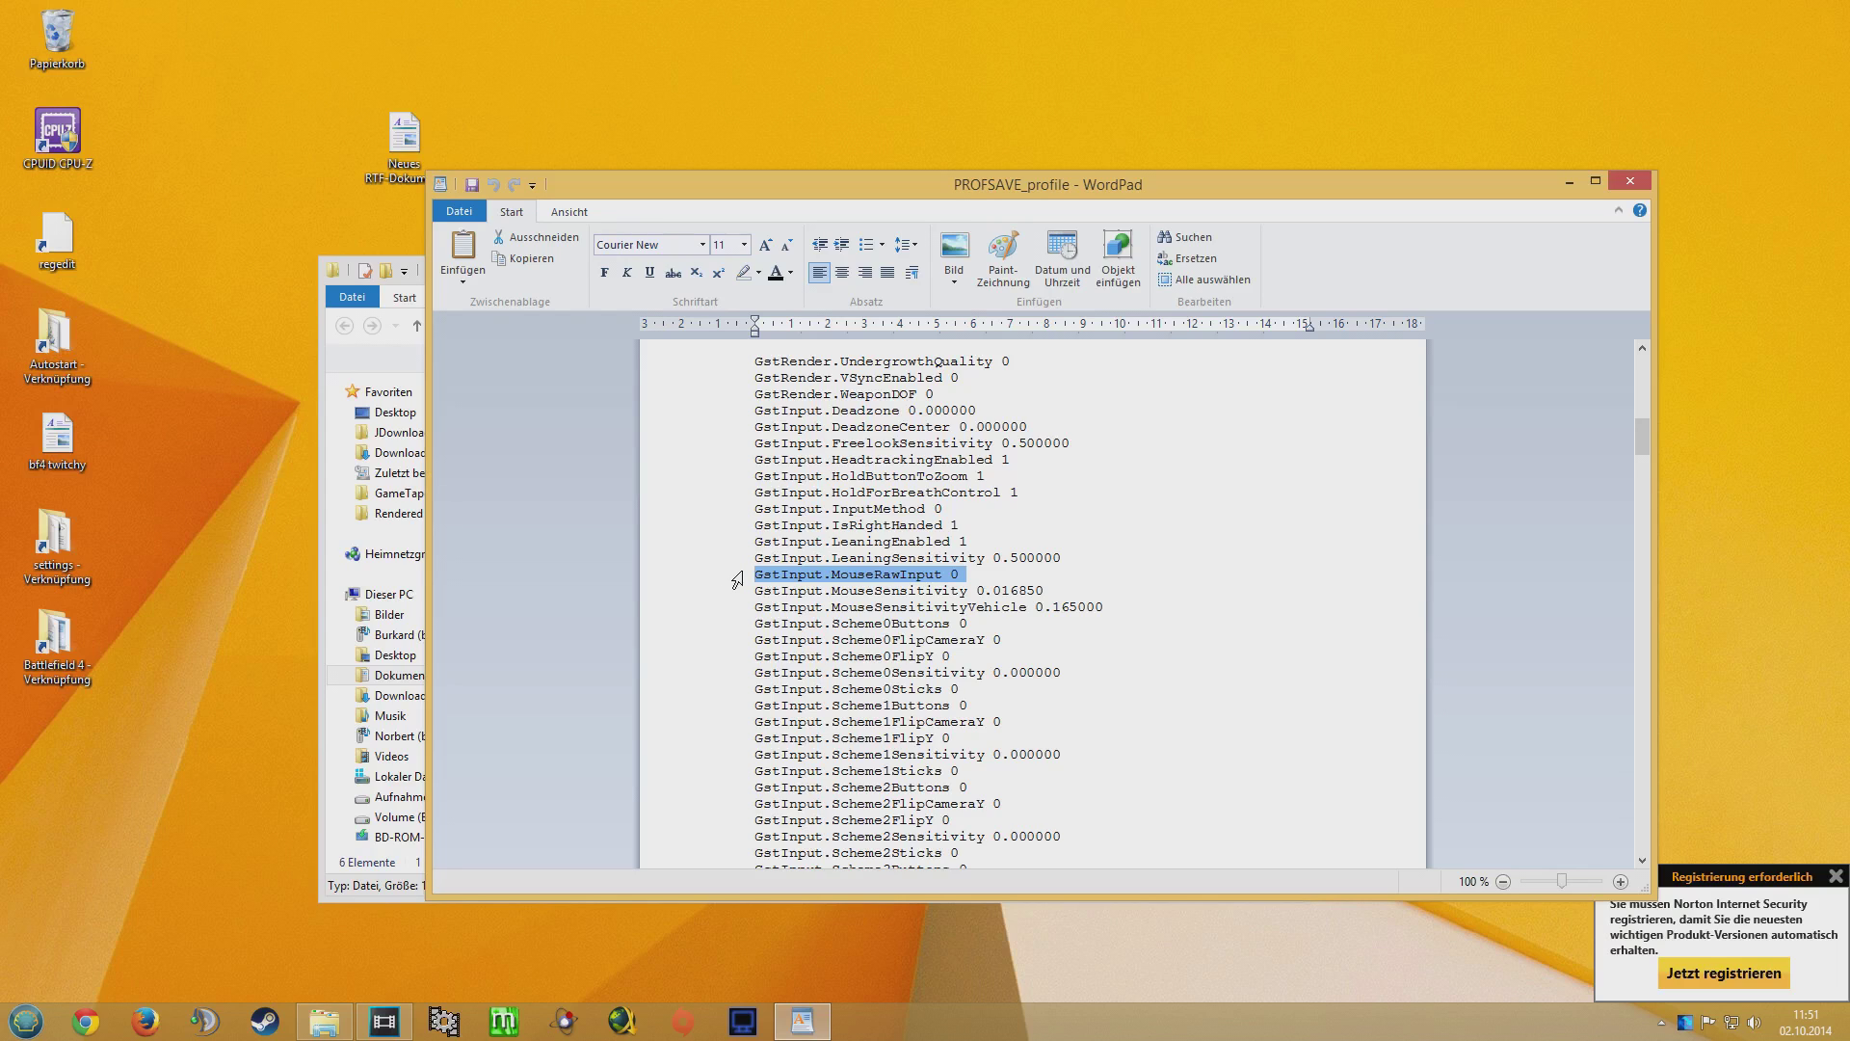
{"action": "left_click", "coordinate": [983, 579]}
{"action": "left_click", "coordinate": [694, 583]}
{"action": "left_click_drag", "start_coordinate": [727, 569], "coordinate": [740, 582]}
{"action": "scroll", "coordinate": [1016, 588], "scroll_direction": "down", "scroll_amount": 2}
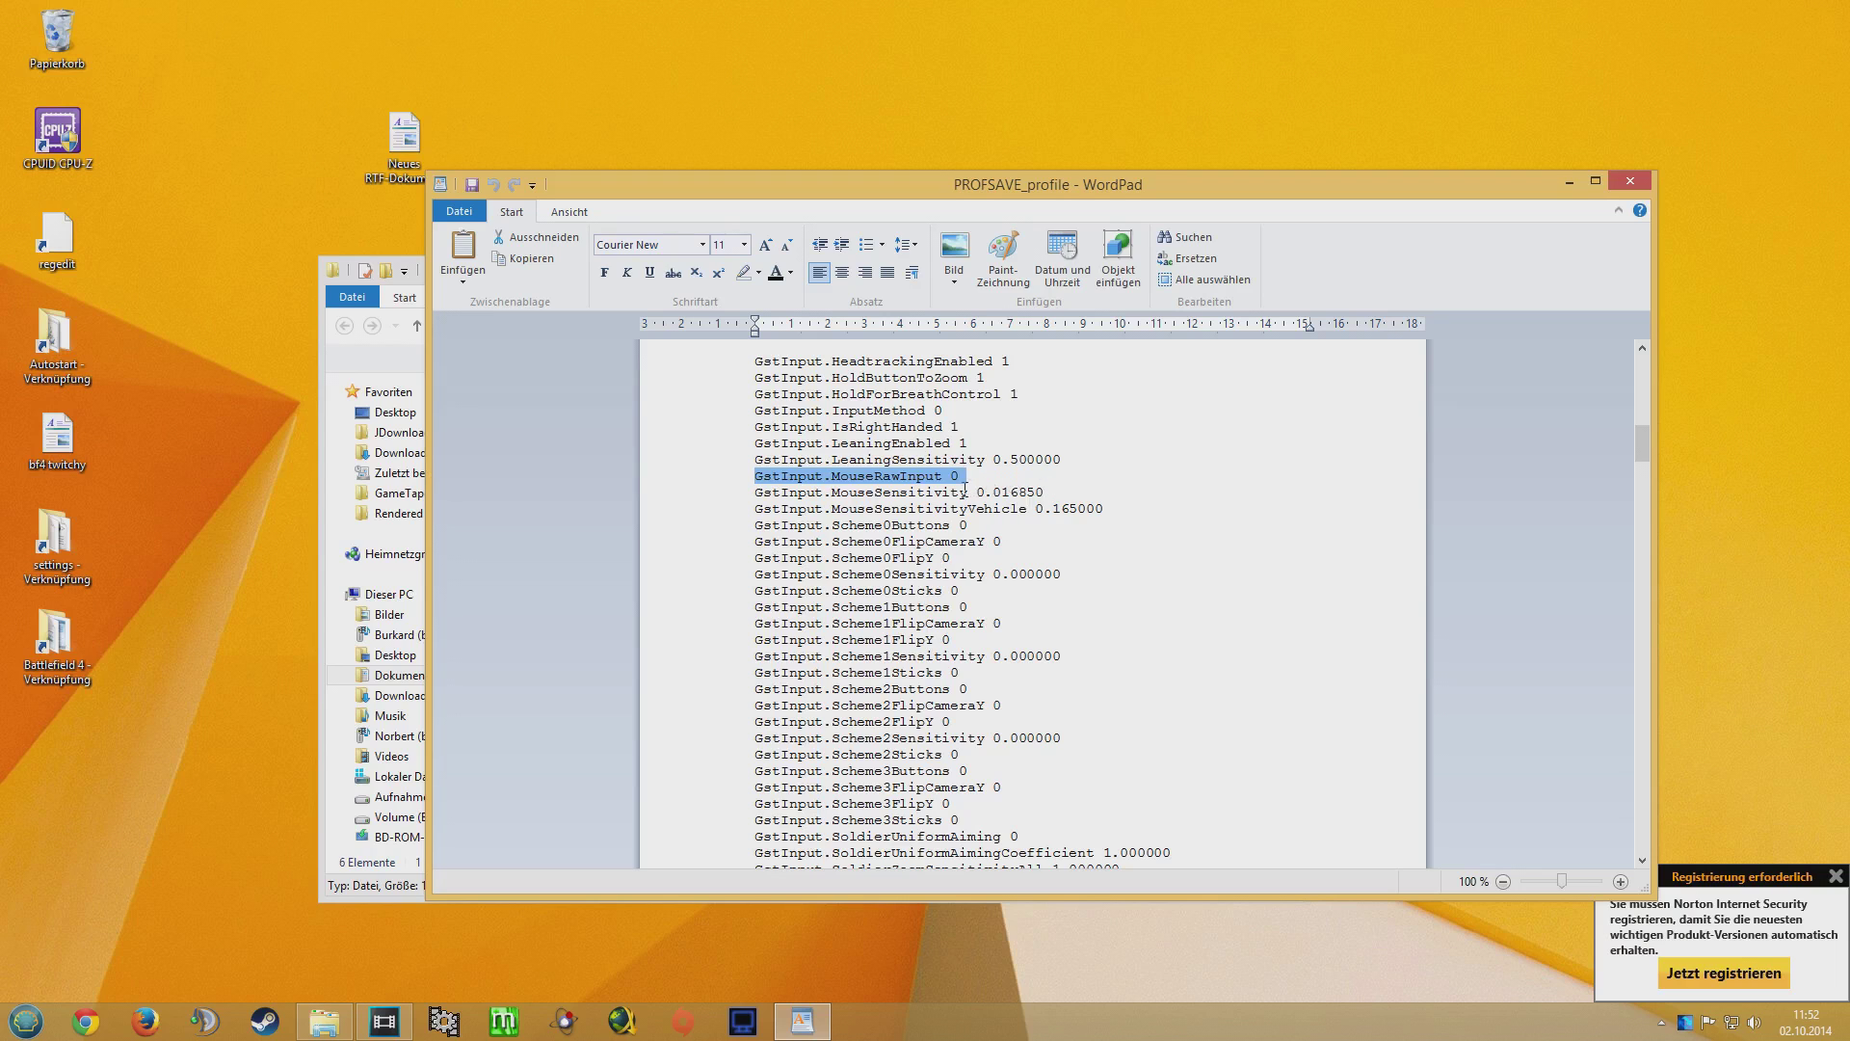
{"action": "left_click", "coordinate": [965, 492]}
{"action": "left_click", "coordinate": [725, 511], "text": "shift"}
{"action": "scroll", "coordinate": [694, 532], "scroll_direction": "down", "scroll_amount": 5}
{"action": "scroll", "coordinate": [721, 556], "scroll_direction": "up", "scroll_amount": 8}
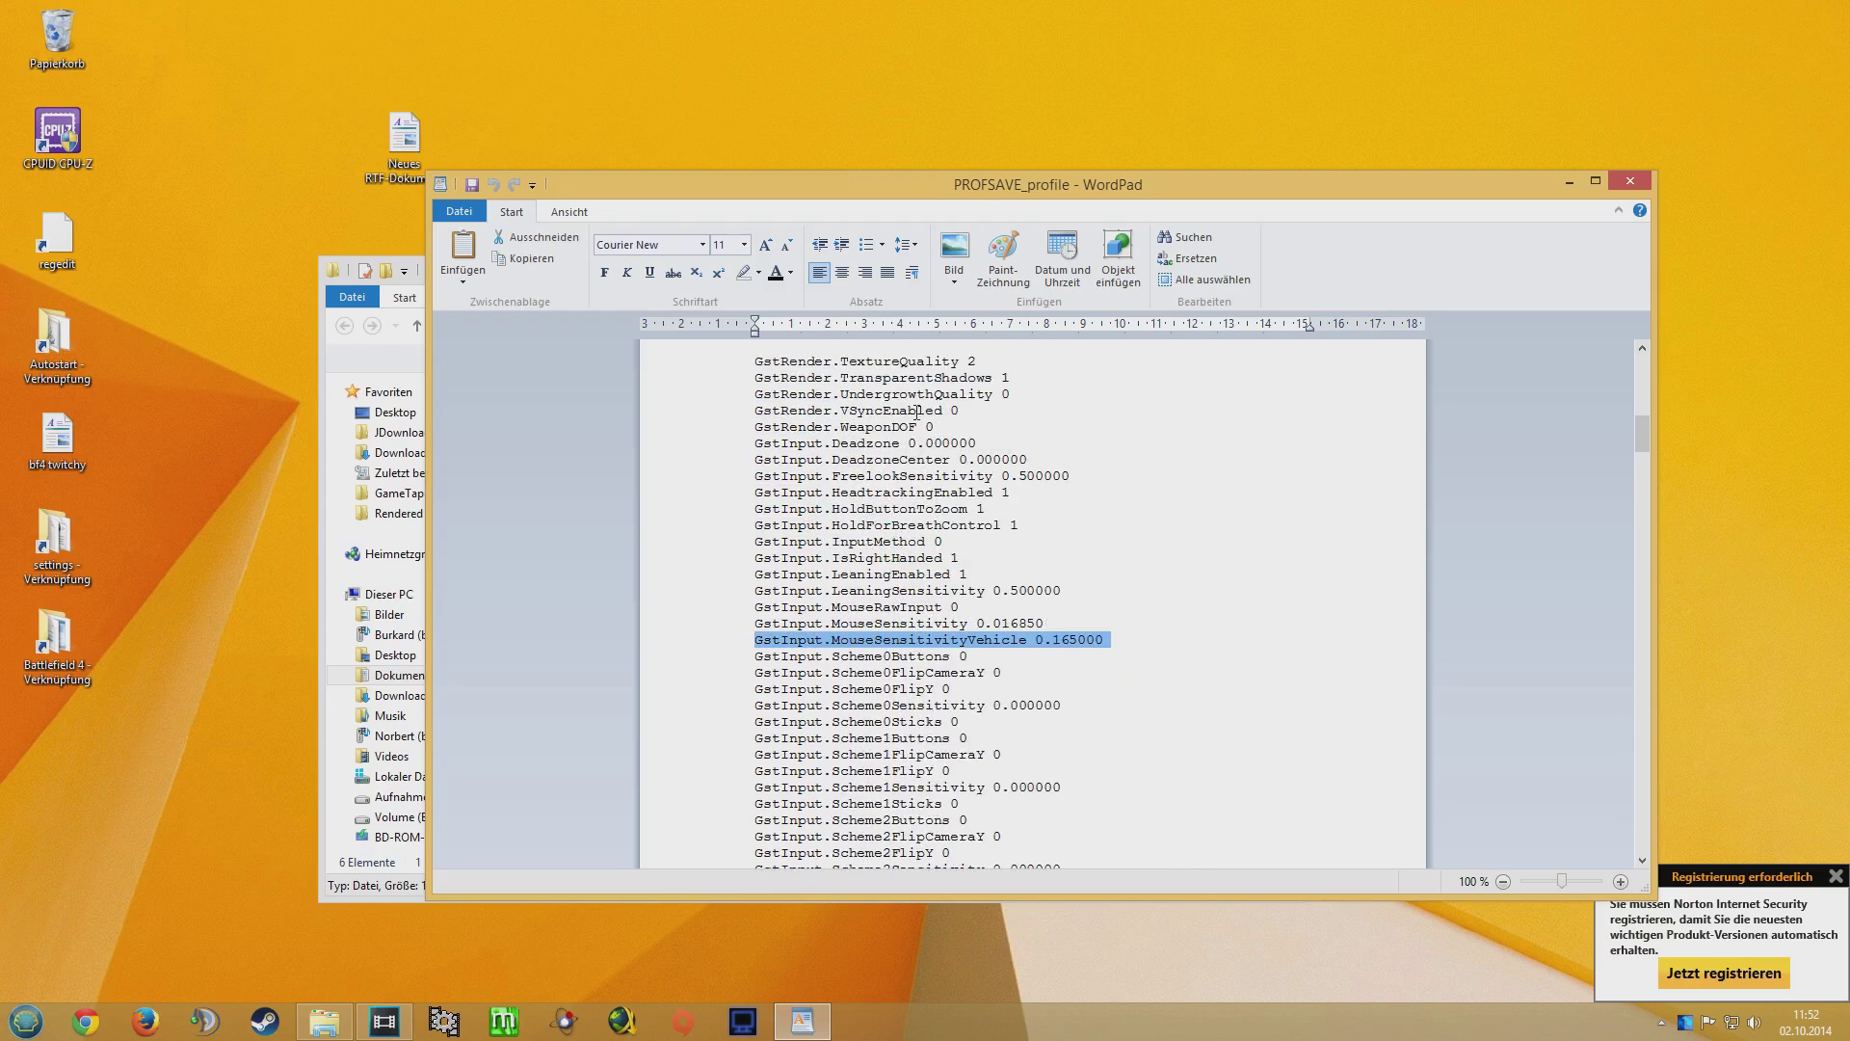
- Close WordPad and the settings folder window, then open the Battlefield 4 game folder
{"action": "left_click", "coordinate": [1629, 181]}
{"action": "left_click", "coordinate": [1272, 269]}
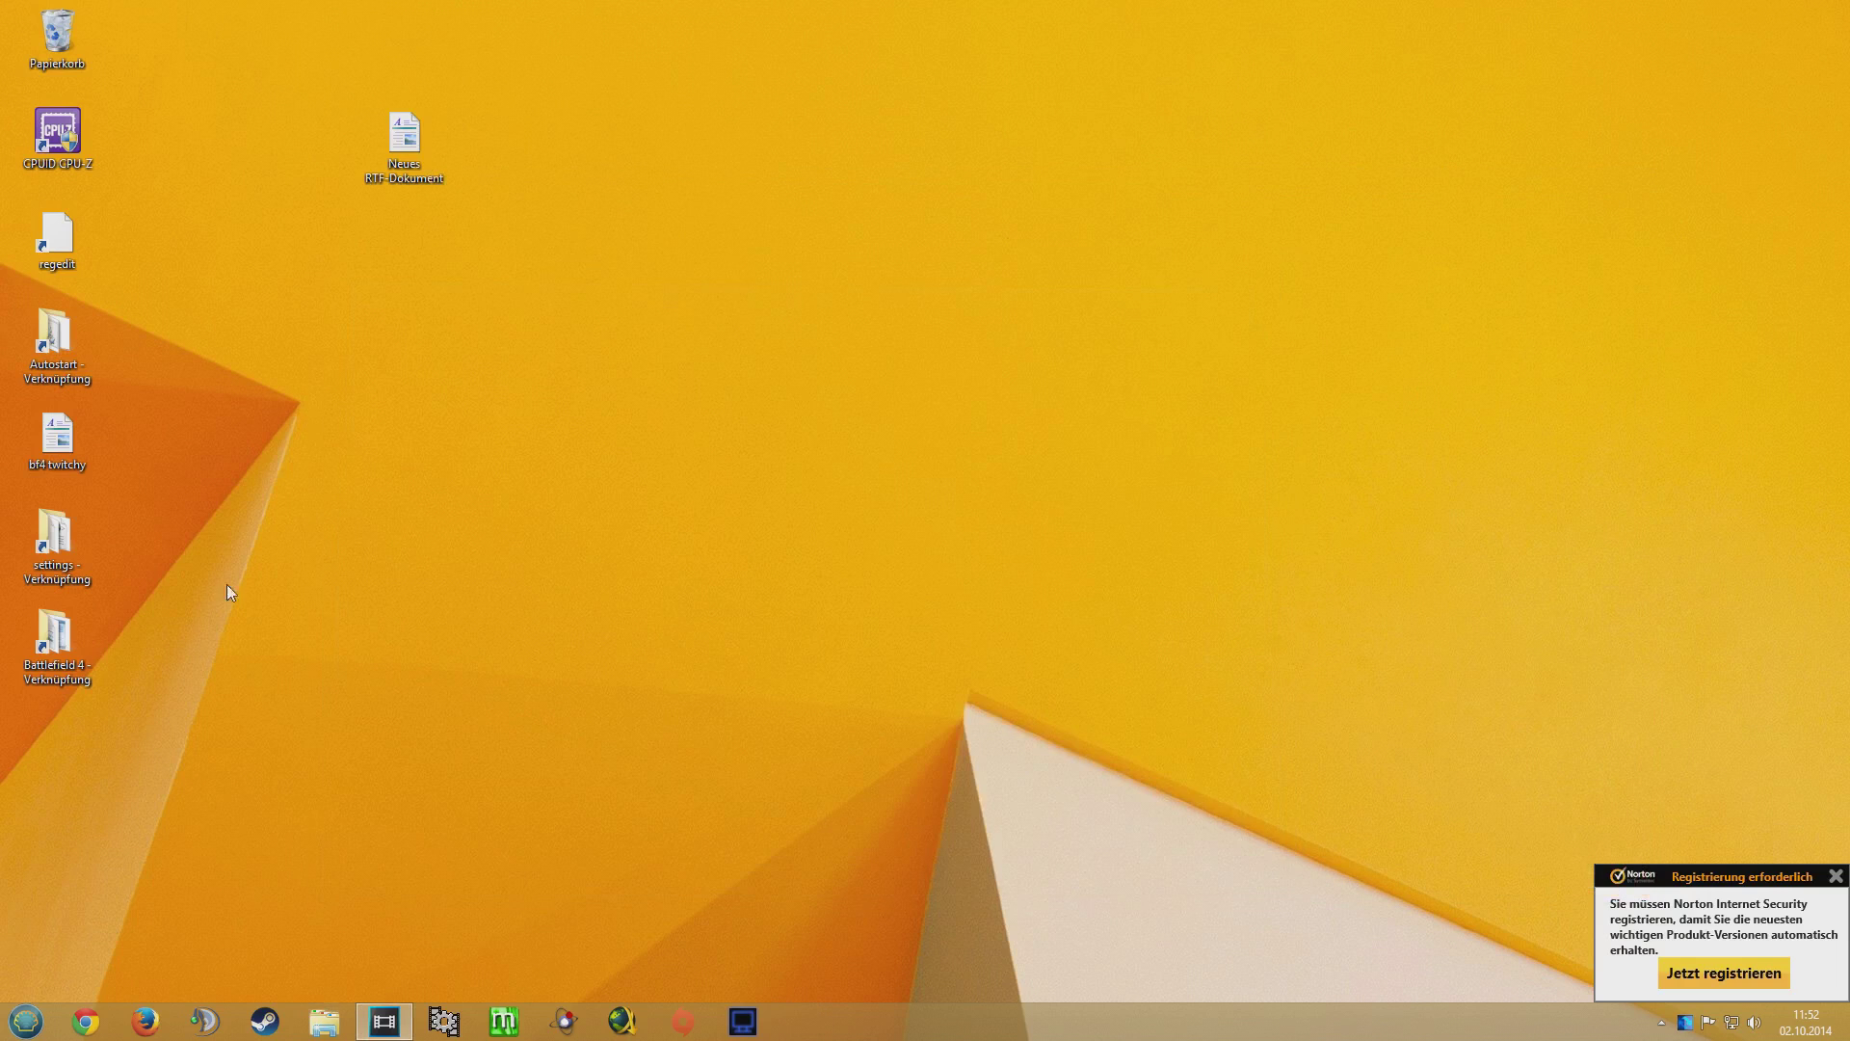
{"action": "double_click", "coordinate": [54, 638]}
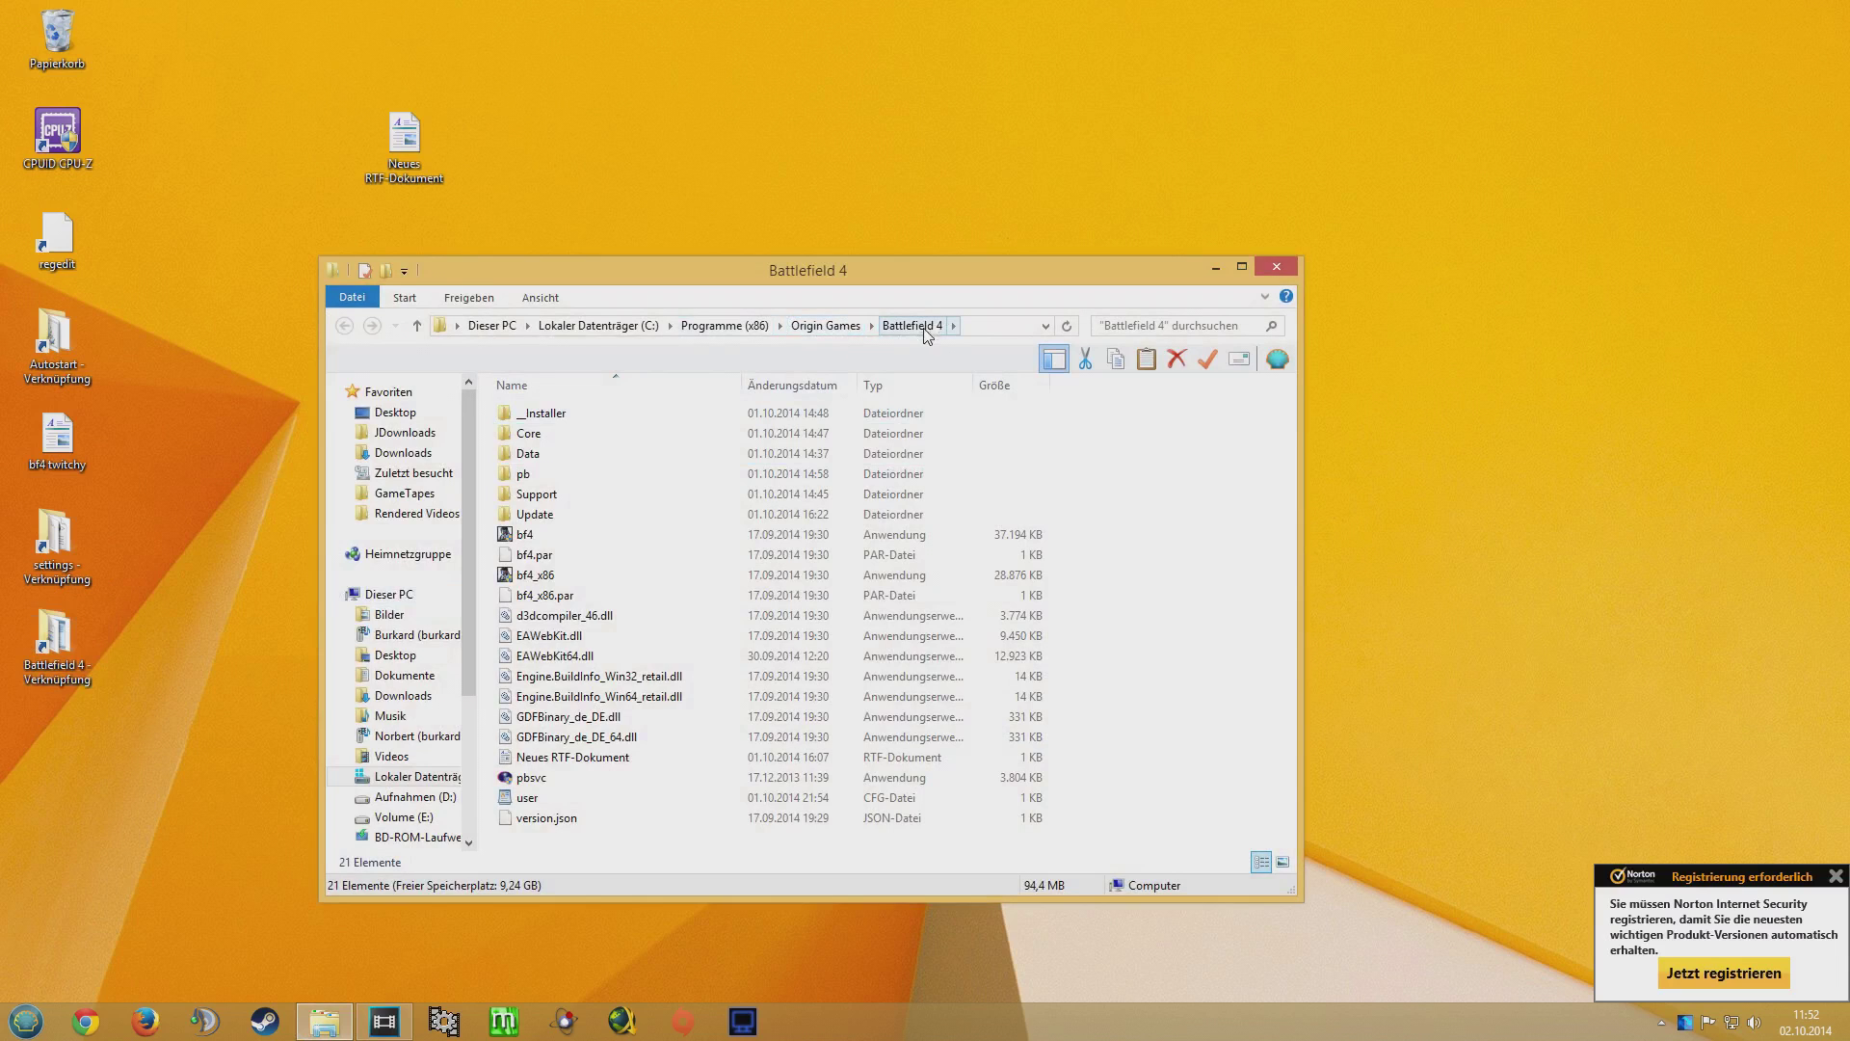
- Check the Kompatibilität settings in Properties for bf4 and bf4_x86, cancelling both without changes
{"action": "left_click", "coordinate": [529, 536]}
{"action": "right_click", "coordinate": [529, 537]}
{"action": "left_click", "coordinate": [626, 957]}
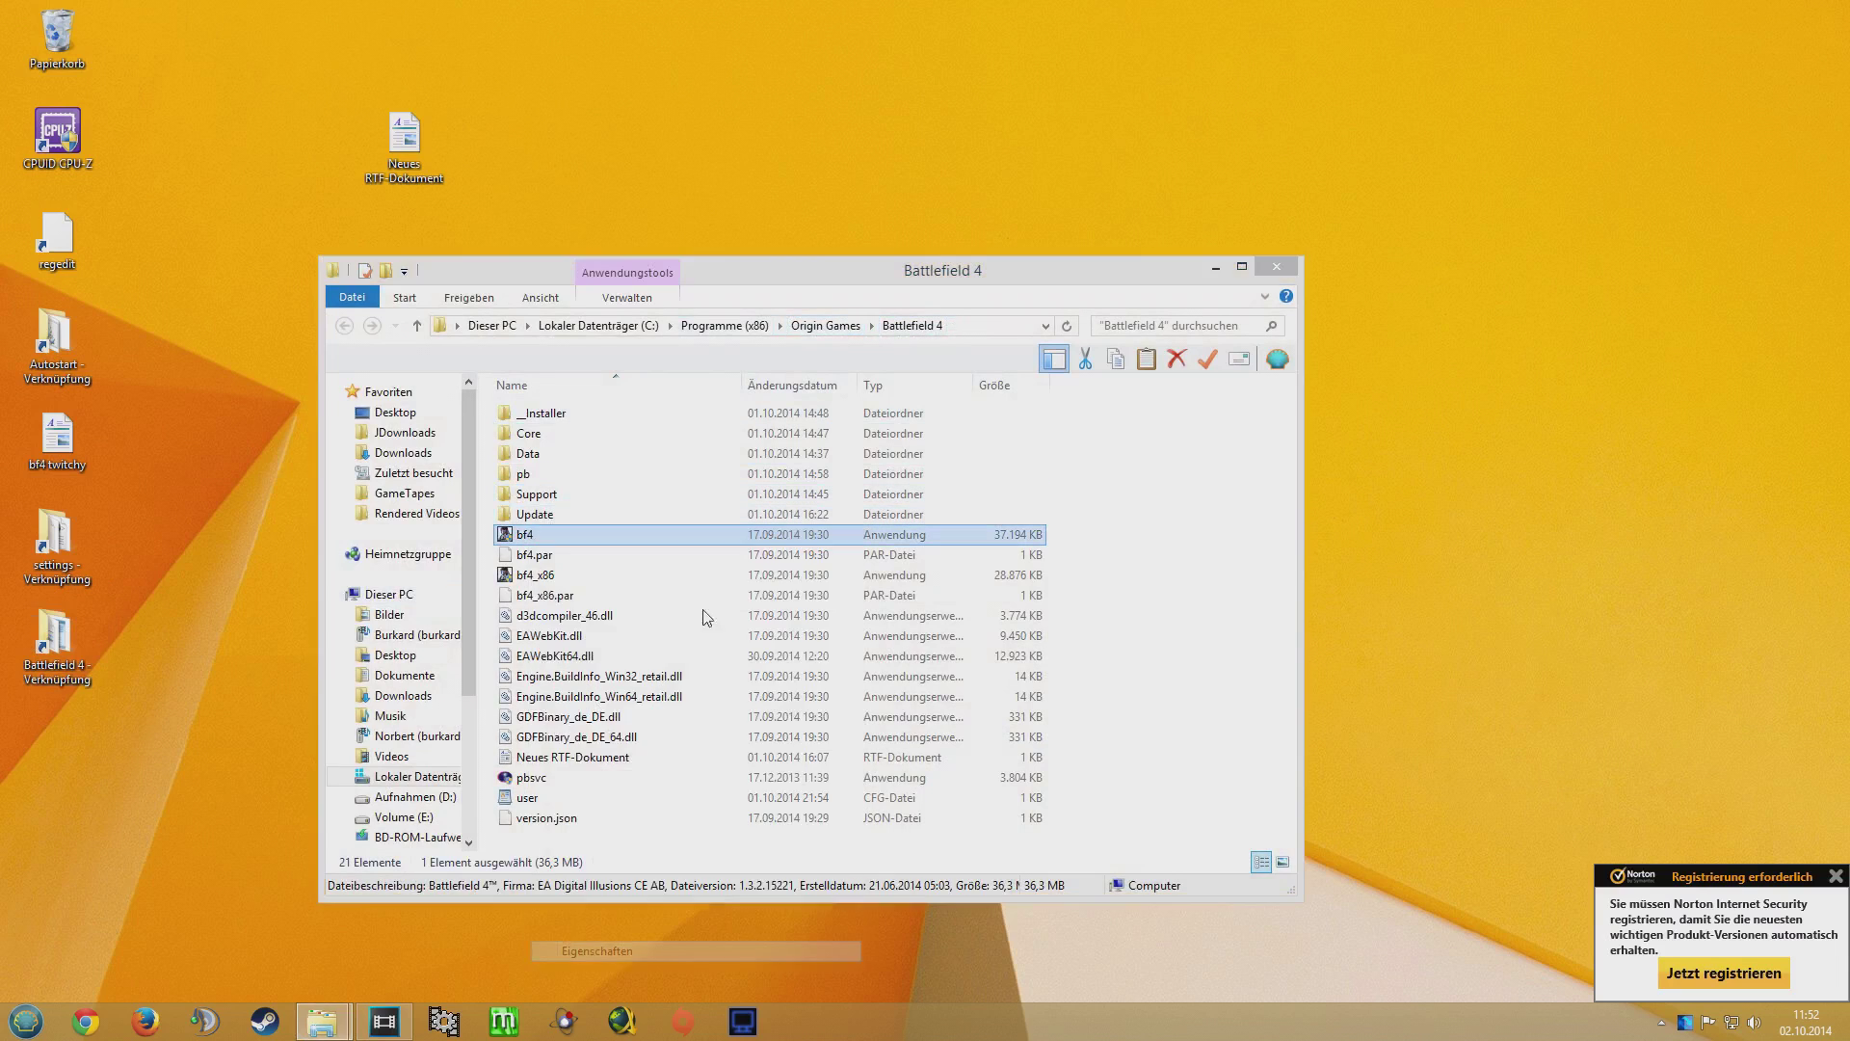
{"action": "left_click", "coordinate": [633, 548]}
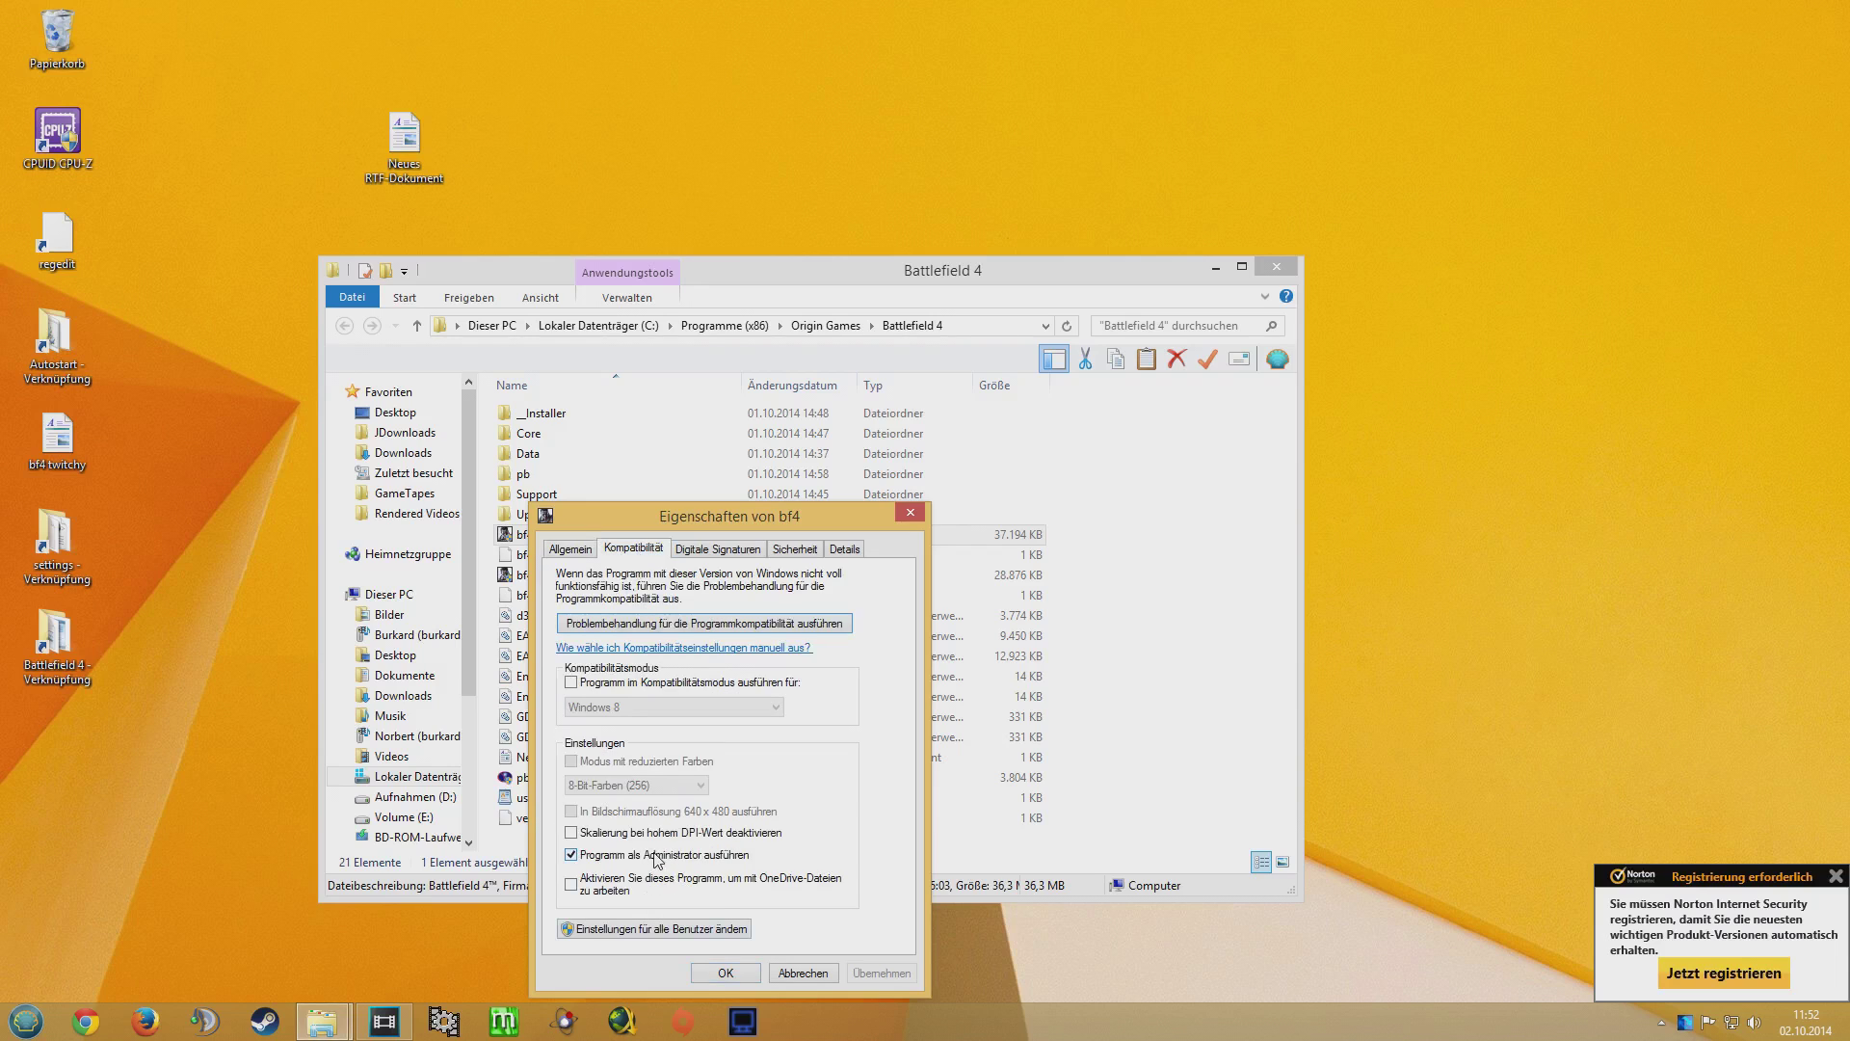
{"action": "left_click", "coordinate": [809, 975]}
{"action": "left_click", "coordinate": [542, 577]}
{"action": "right_click", "coordinate": [541, 575]}
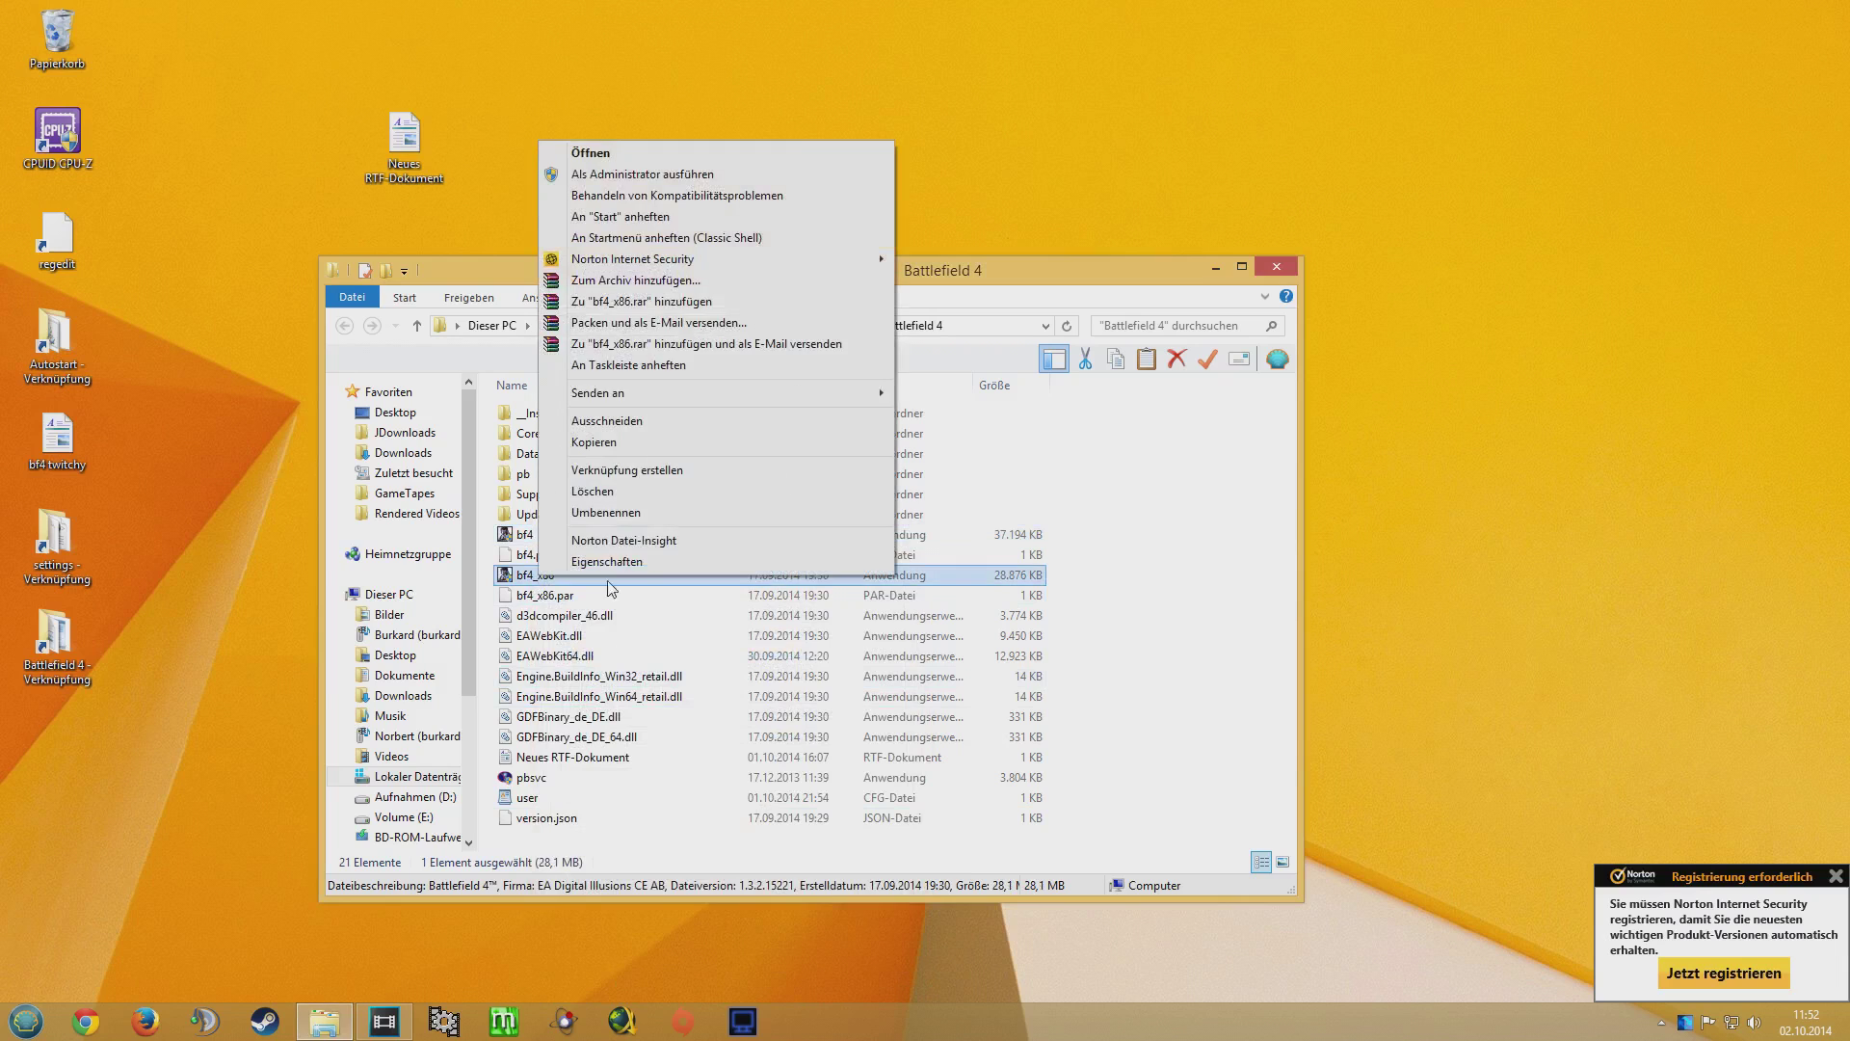
{"action": "left_click", "coordinate": [626, 561]}
{"action": "left_click", "coordinate": [643, 548]}
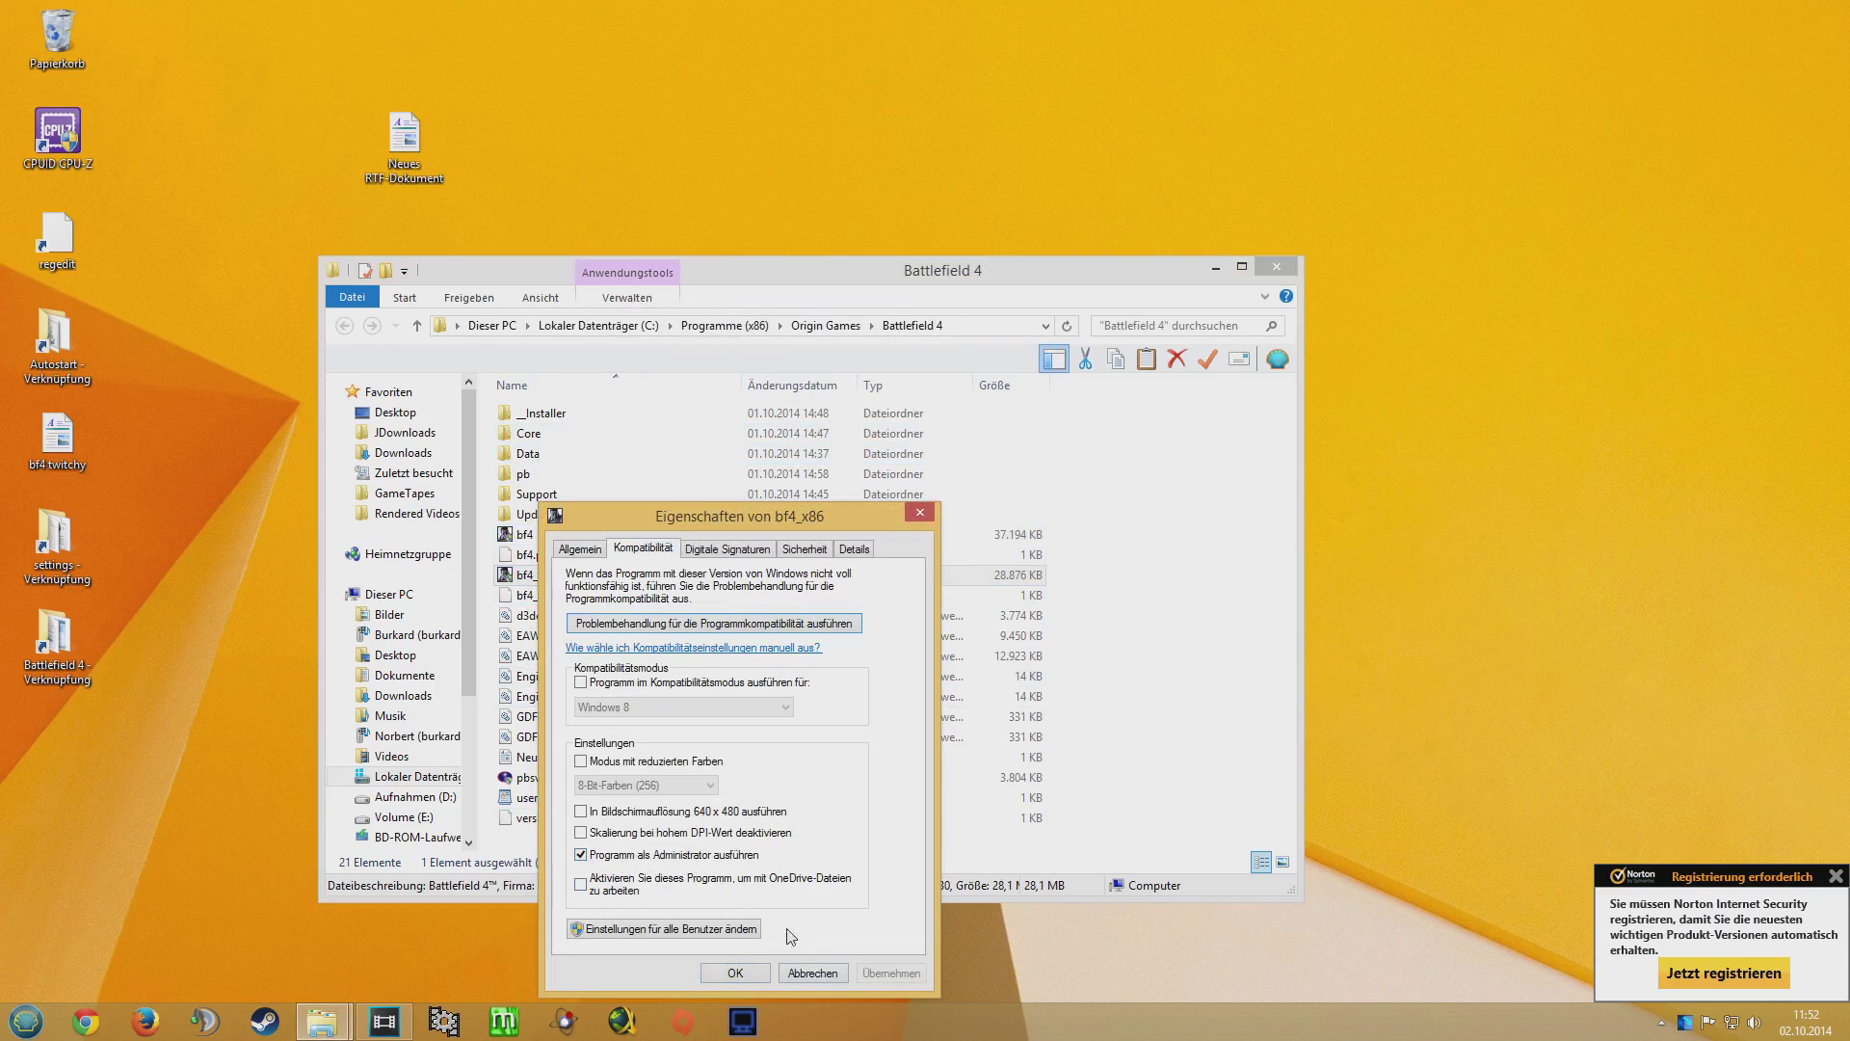
{"action": "left_click", "coordinate": [826, 977]}
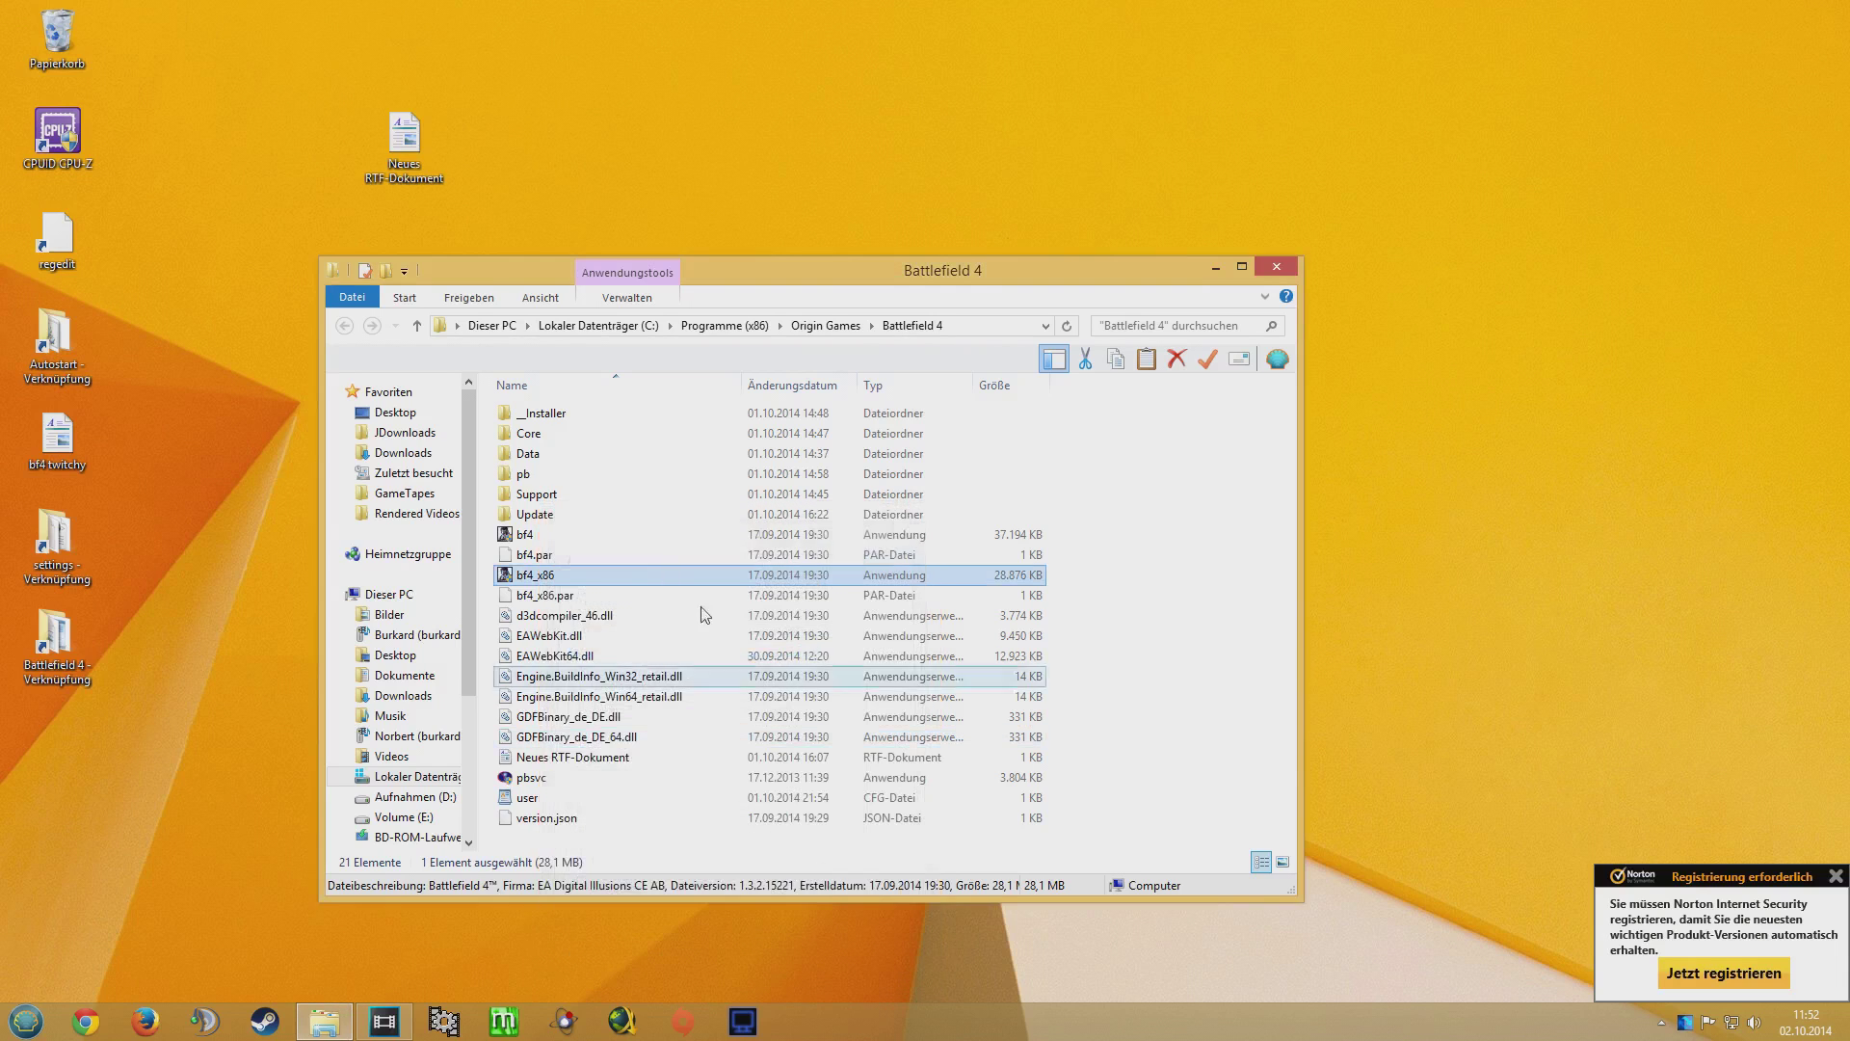
- Go up to Origin Games, reopen the Battlefield 4 folder, select bf4_x86.par, and close the window
{"action": "left_click", "coordinate": [568, 535]}
{"action": "left_click", "coordinate": [570, 576]}
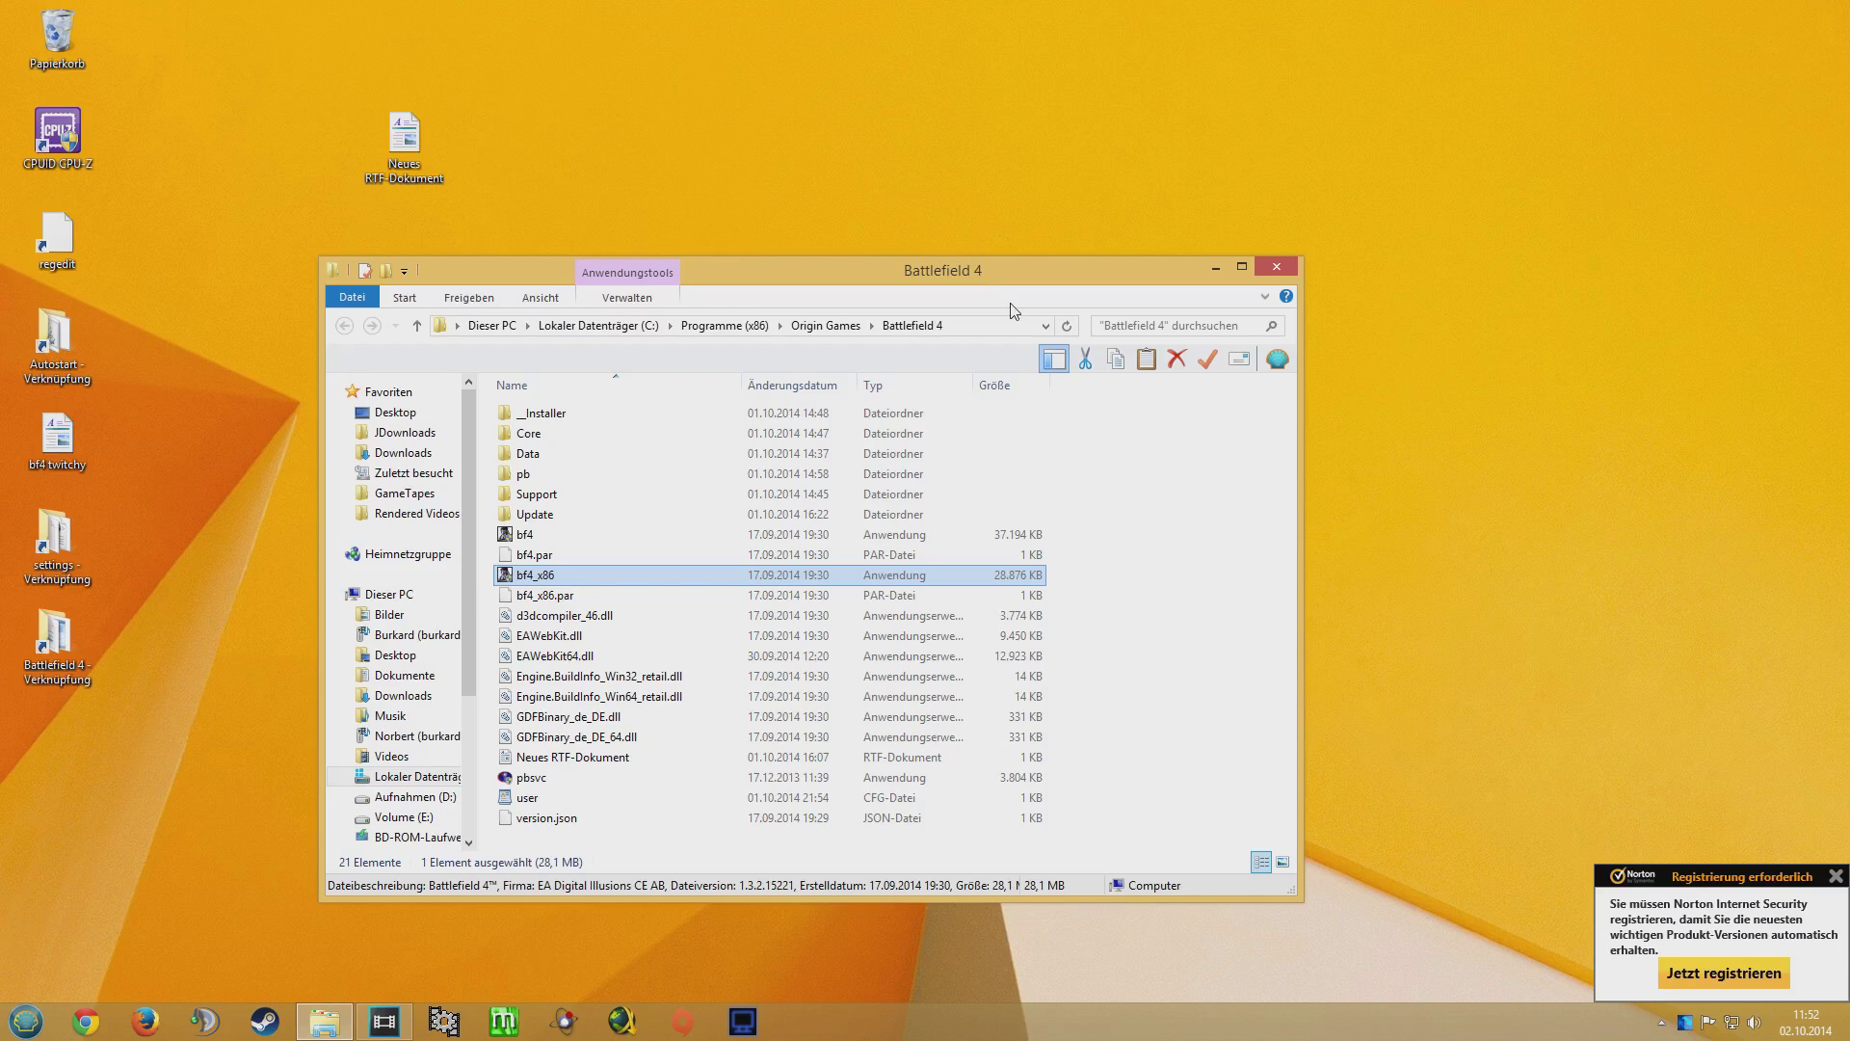
{"action": "left_click", "coordinate": [931, 325]}
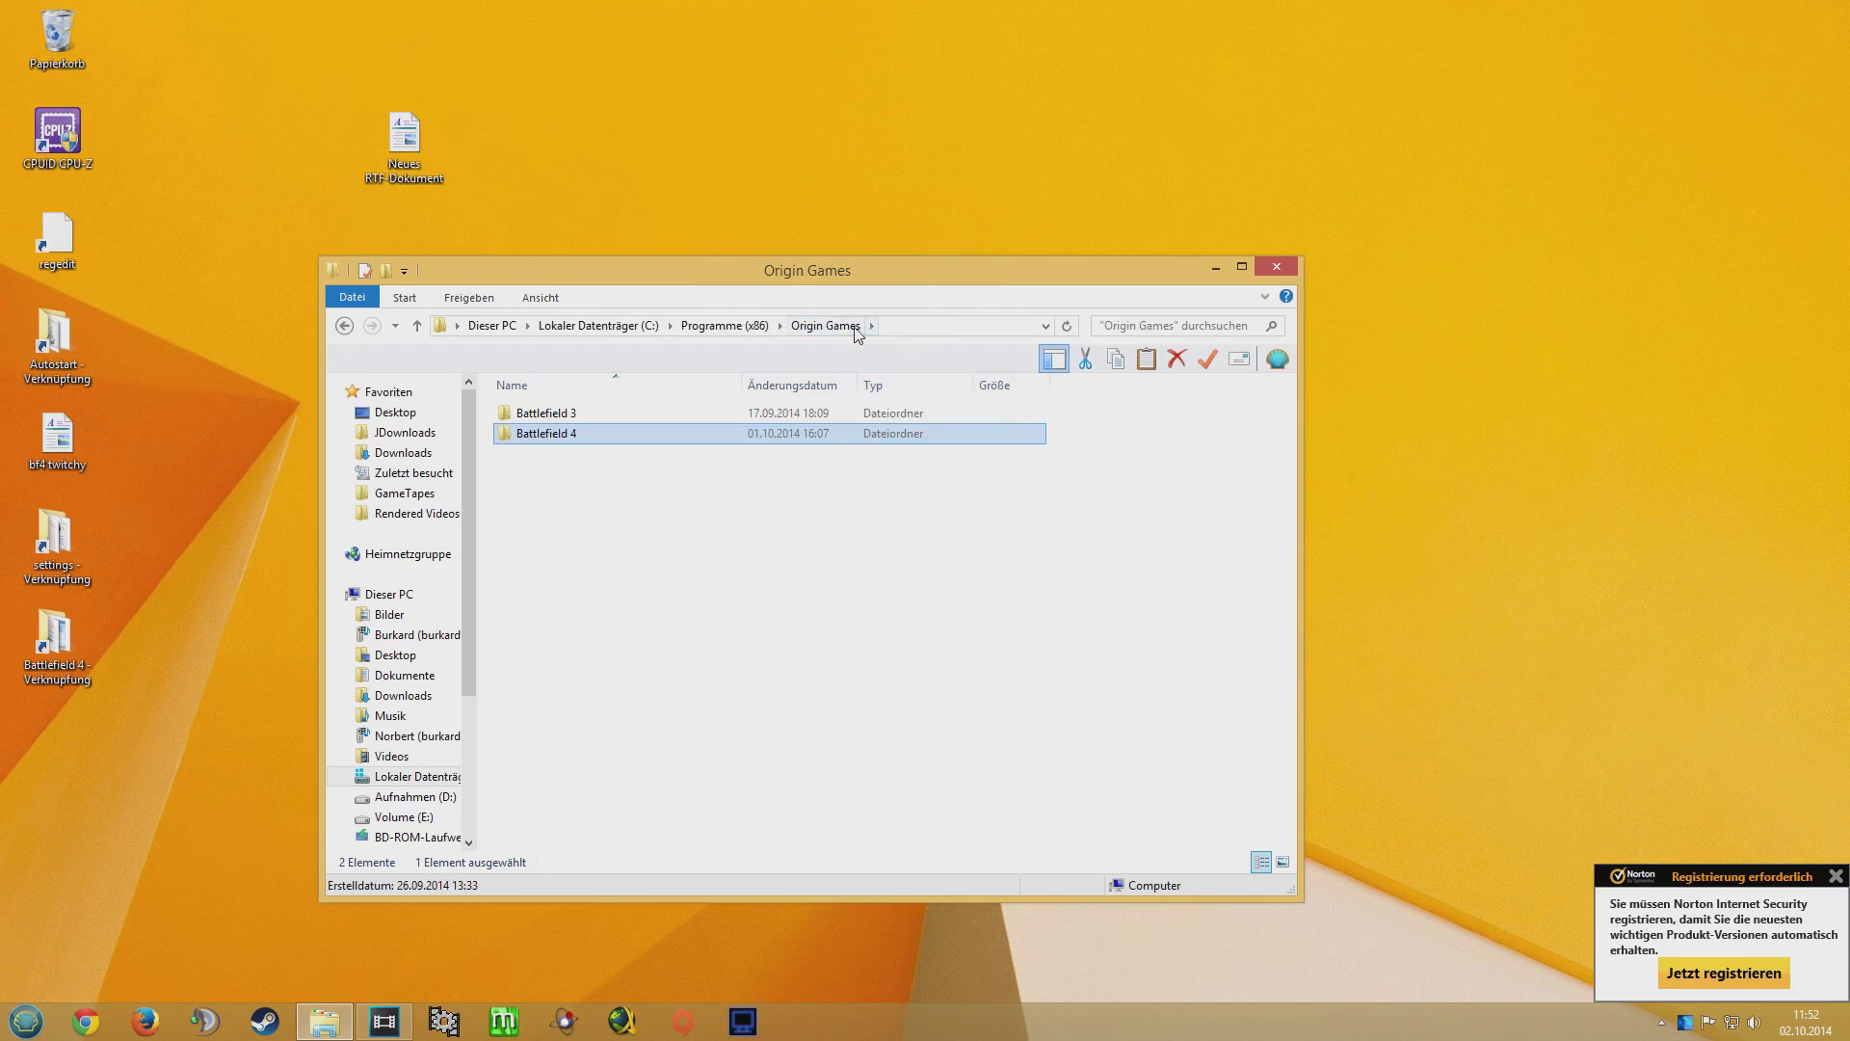
{"action": "double_click", "coordinate": [576, 431]}
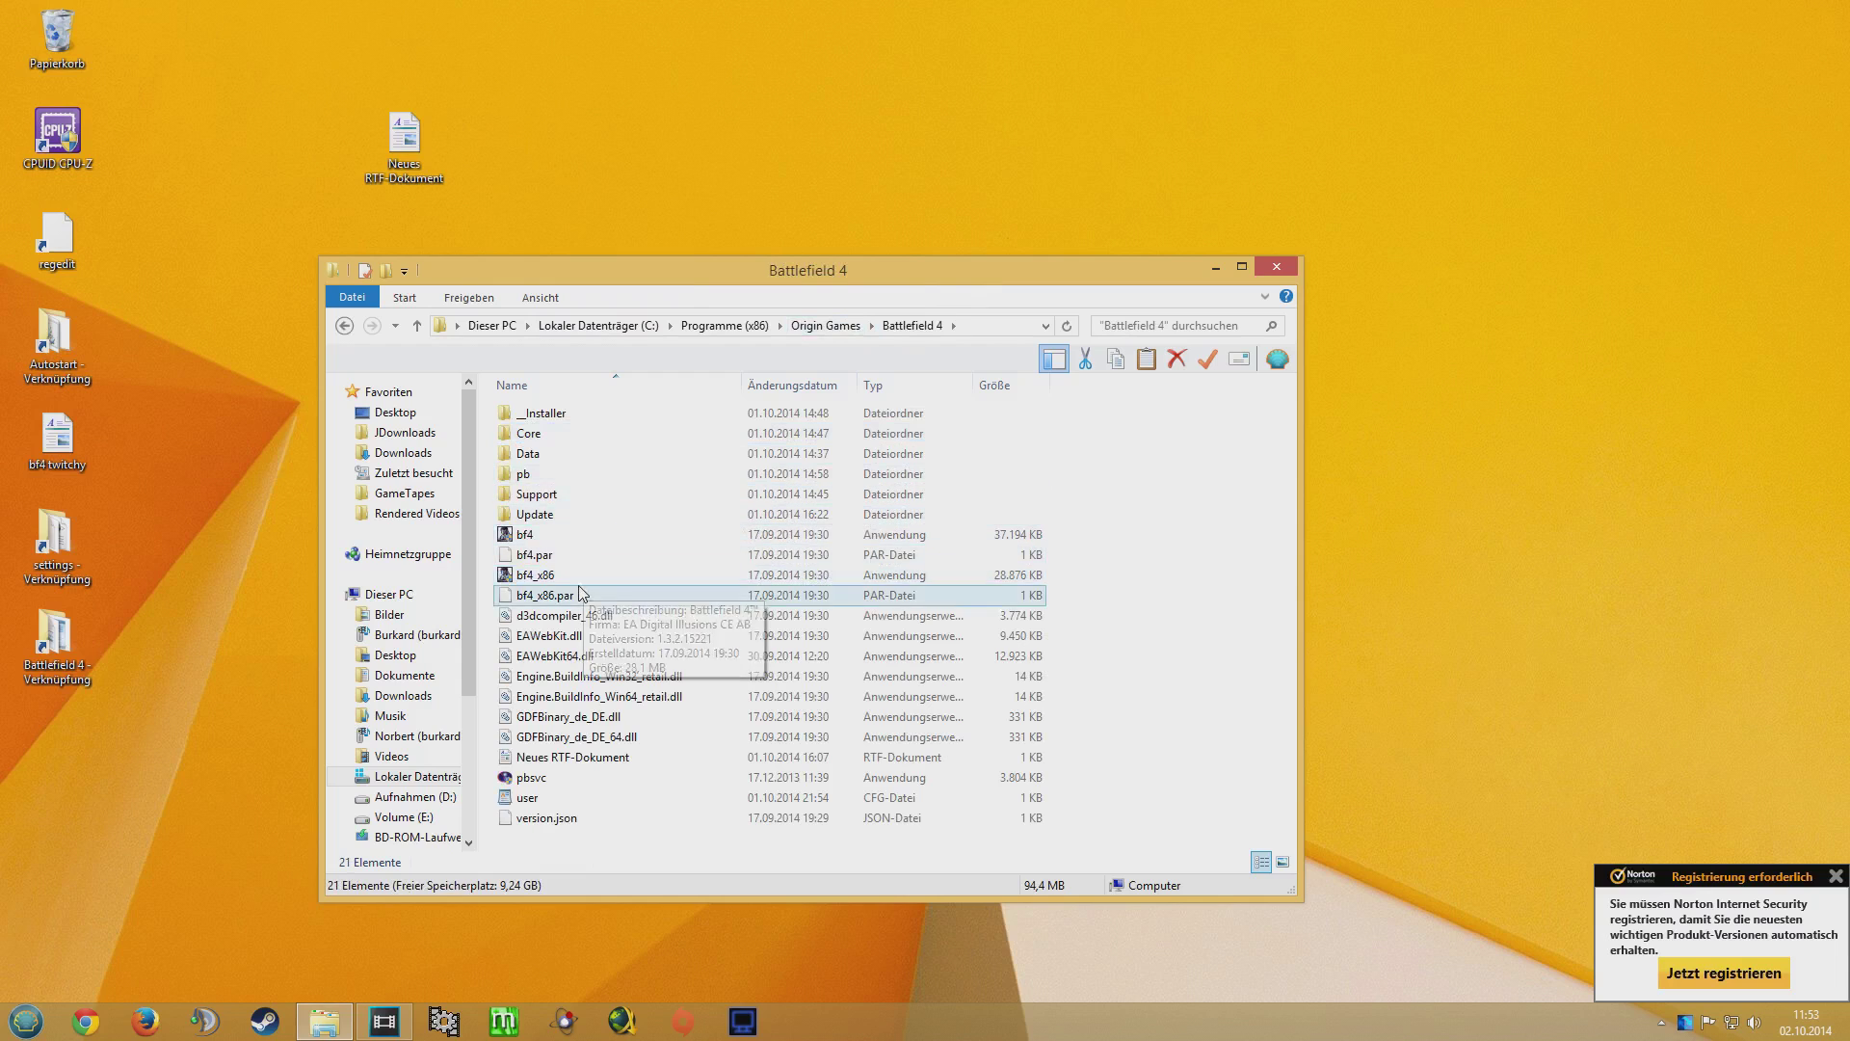
{"action": "left_click", "coordinate": [545, 594]}
{"action": "left_click", "coordinate": [1277, 267]}
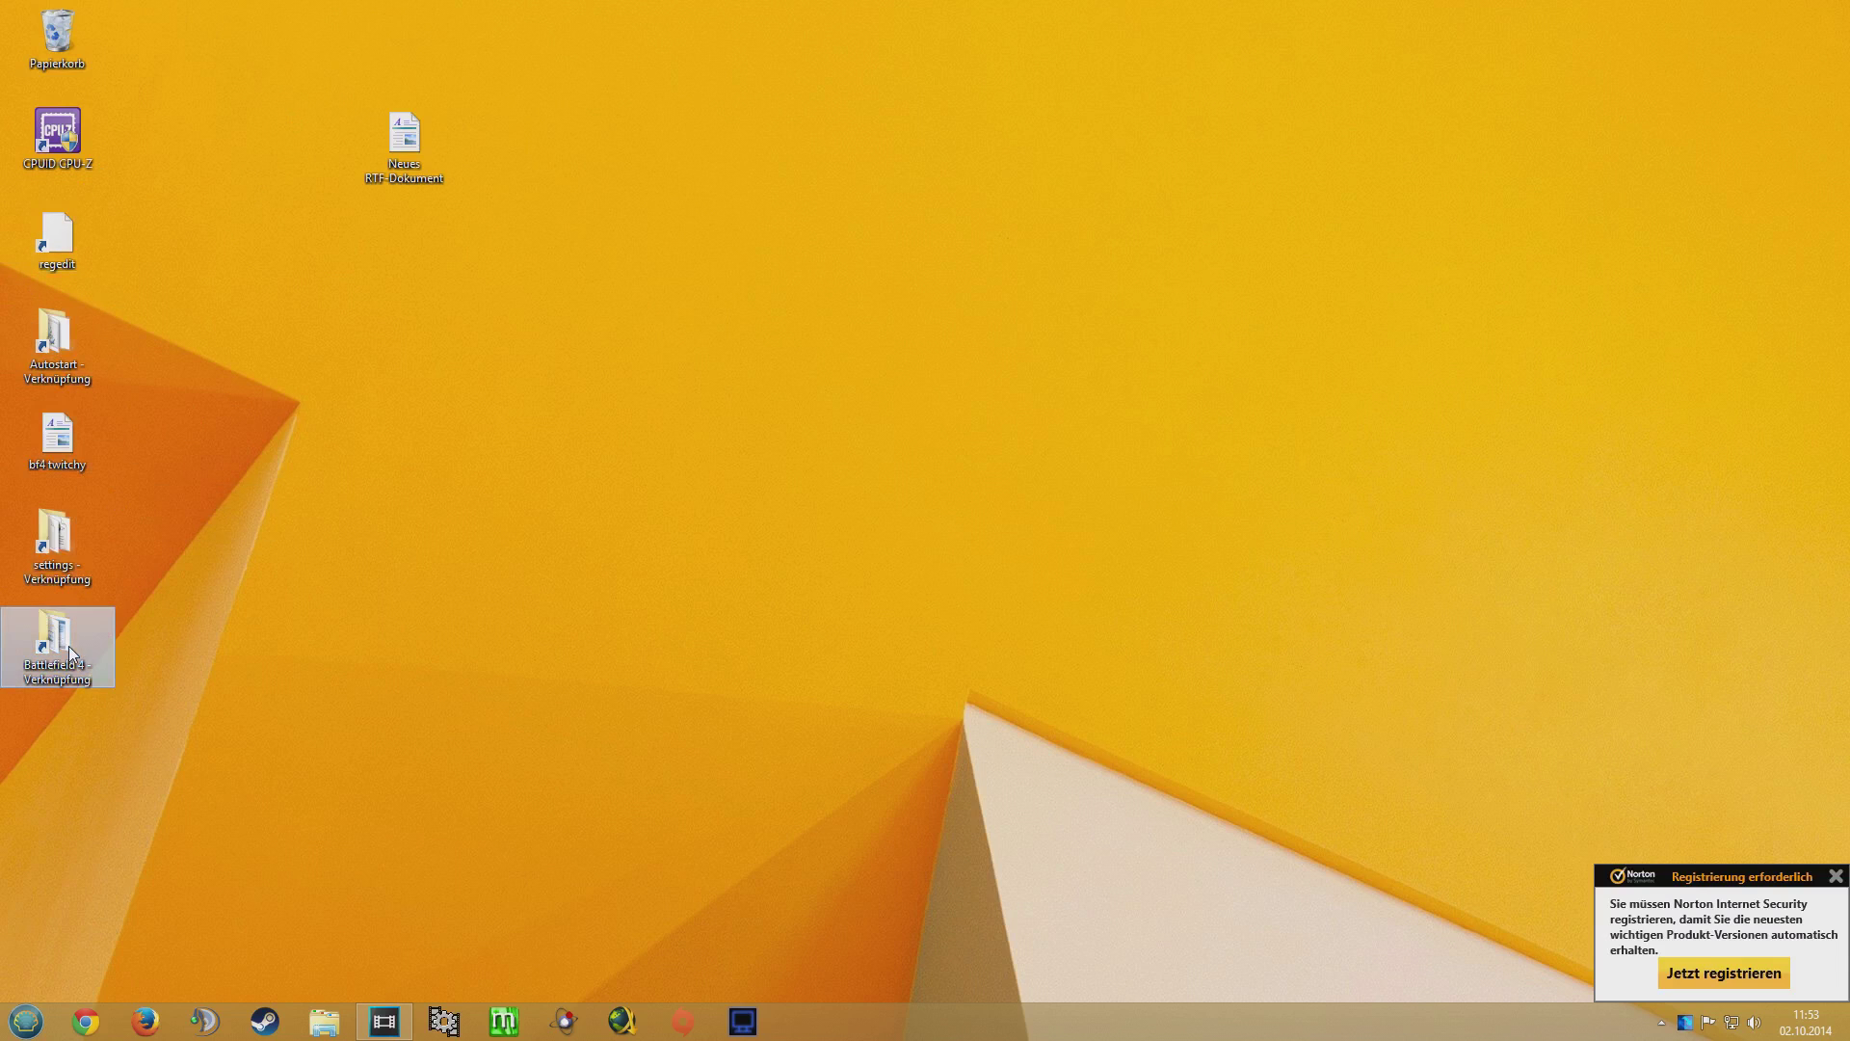
- Reopen the Battlefield 4 folder, select the user config file, then the desktop's Neues RTF-Dokument
{"action": "double_click", "coordinate": [67, 645]}
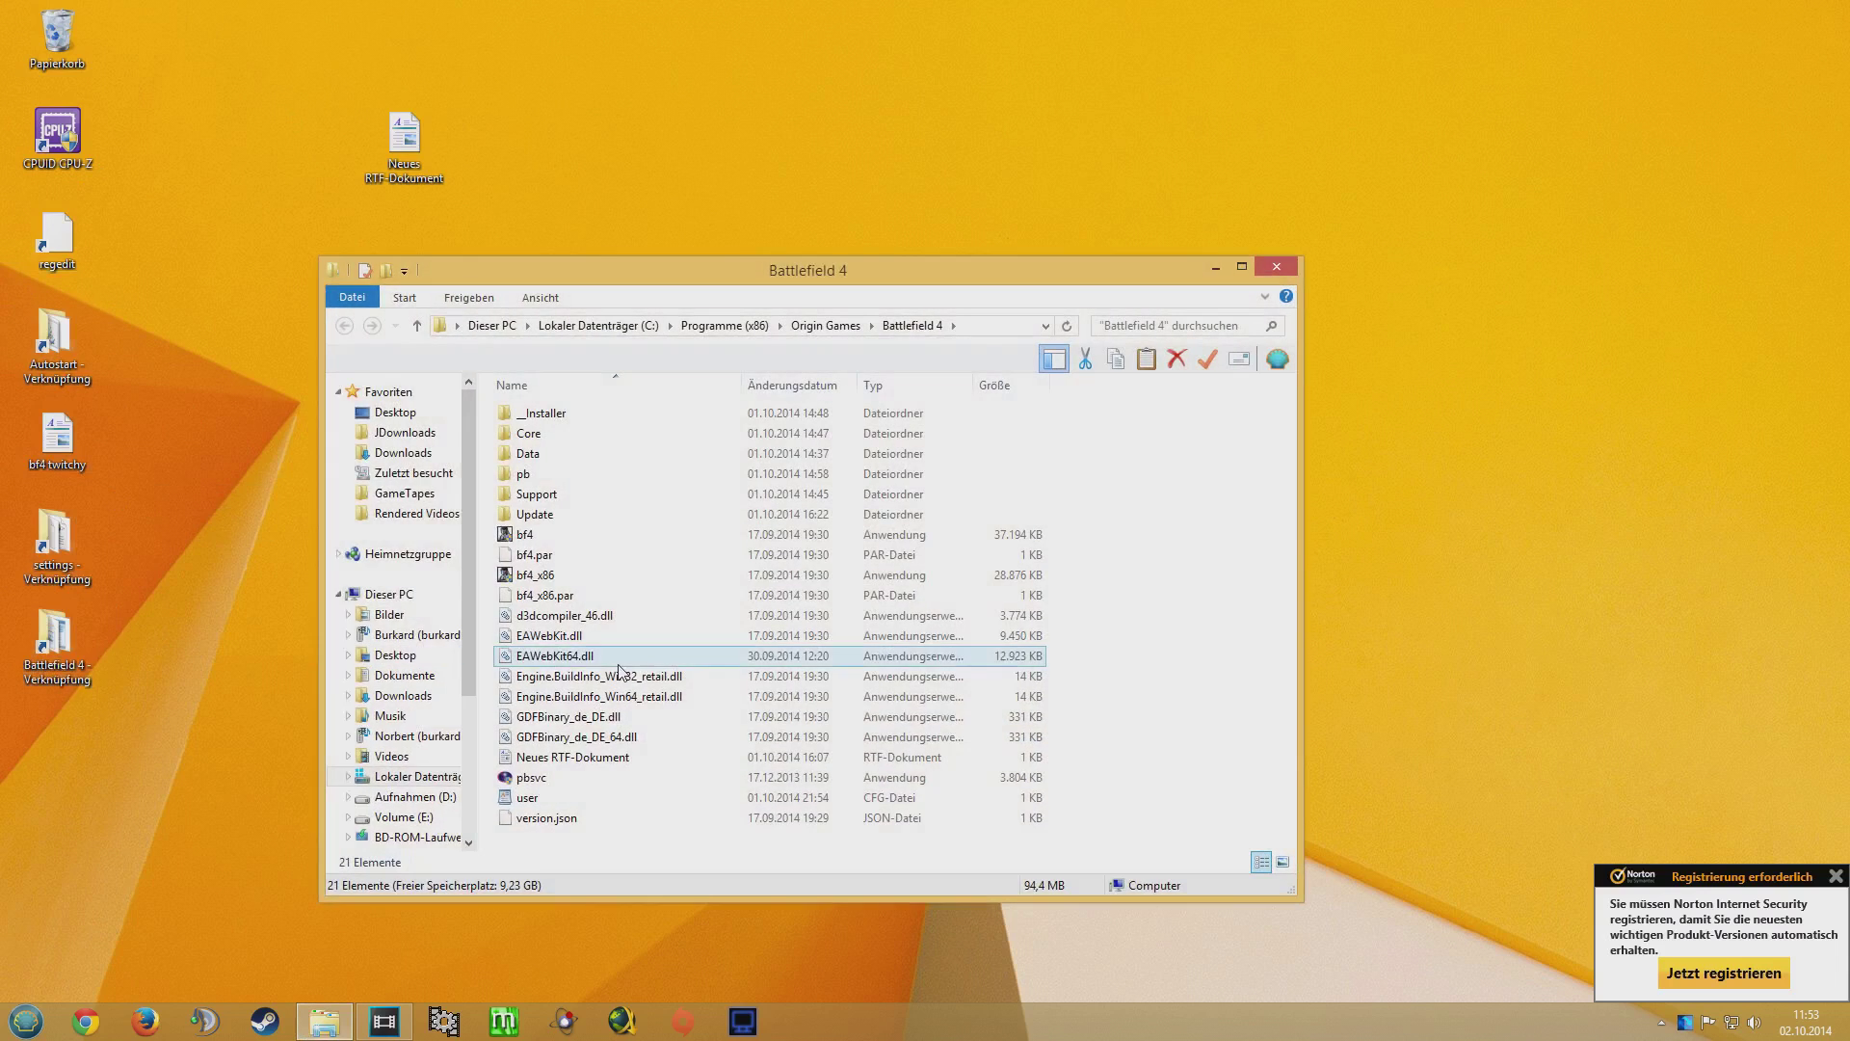
{"action": "left_click", "coordinate": [541, 656]}
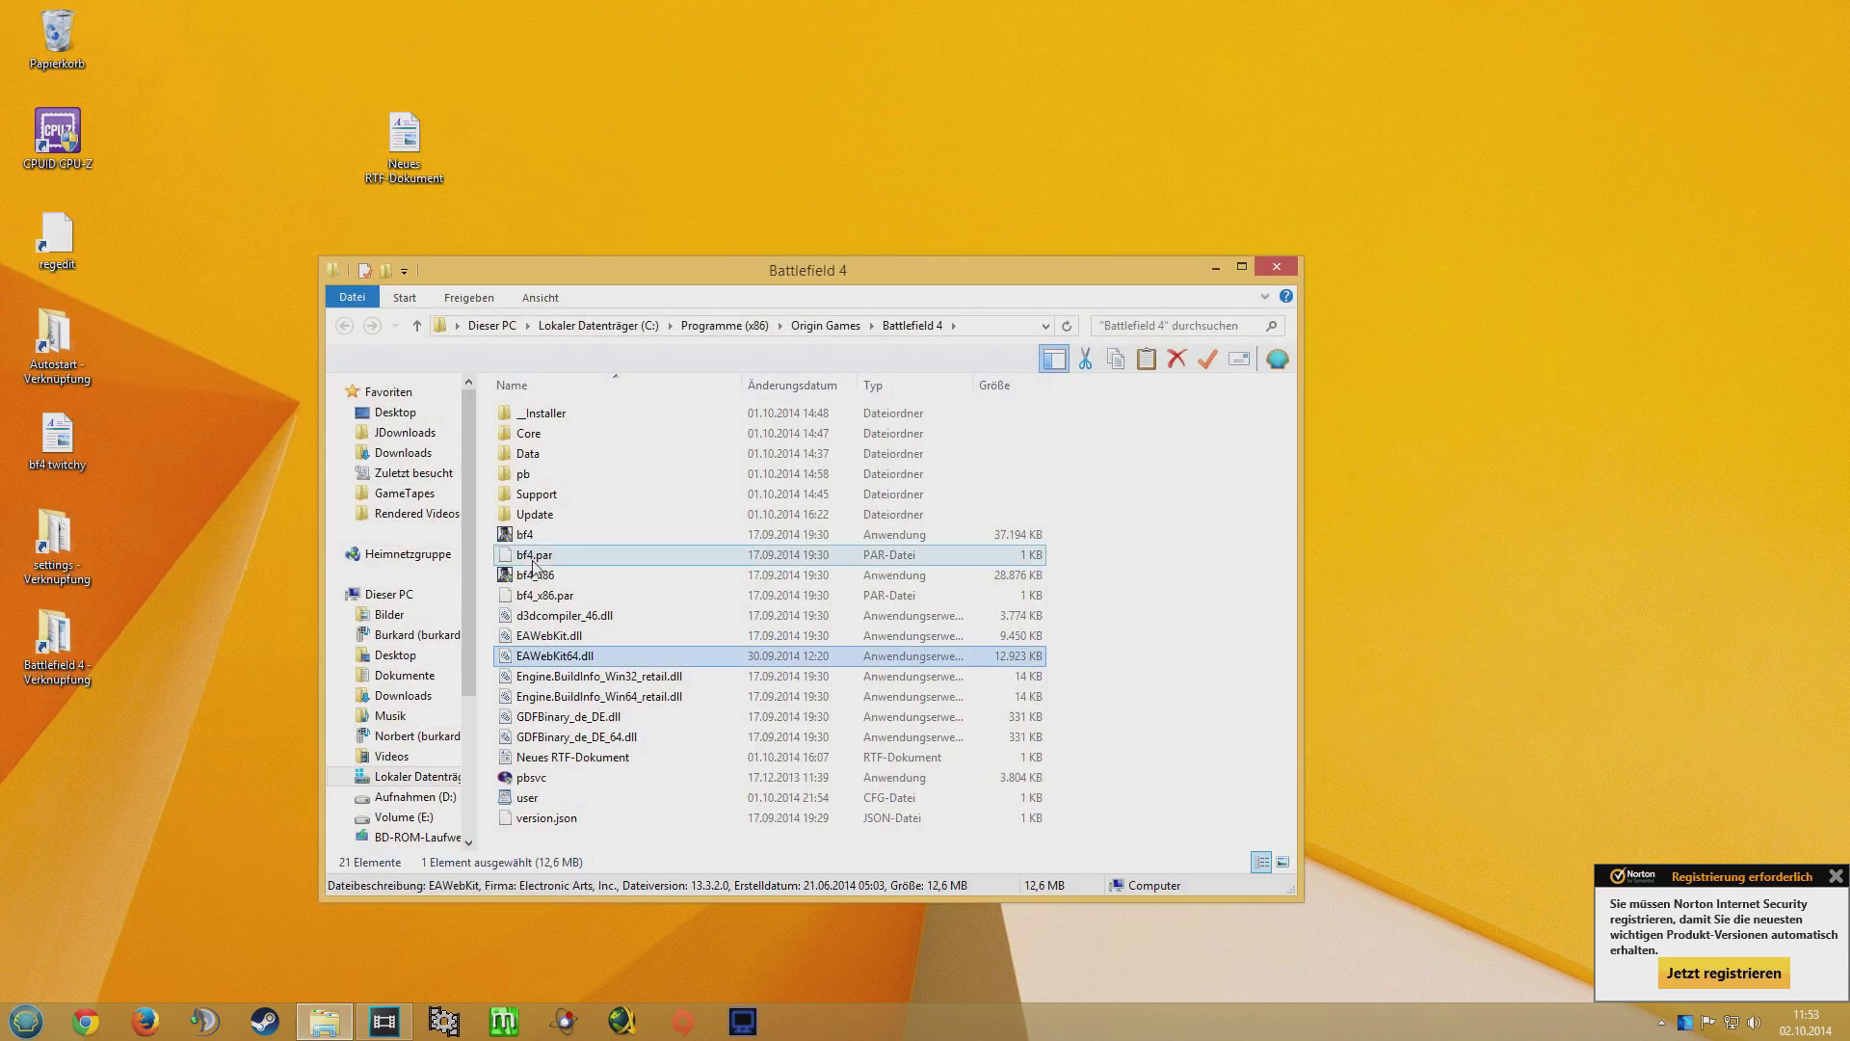
{"action": "left_click", "coordinate": [606, 801]}
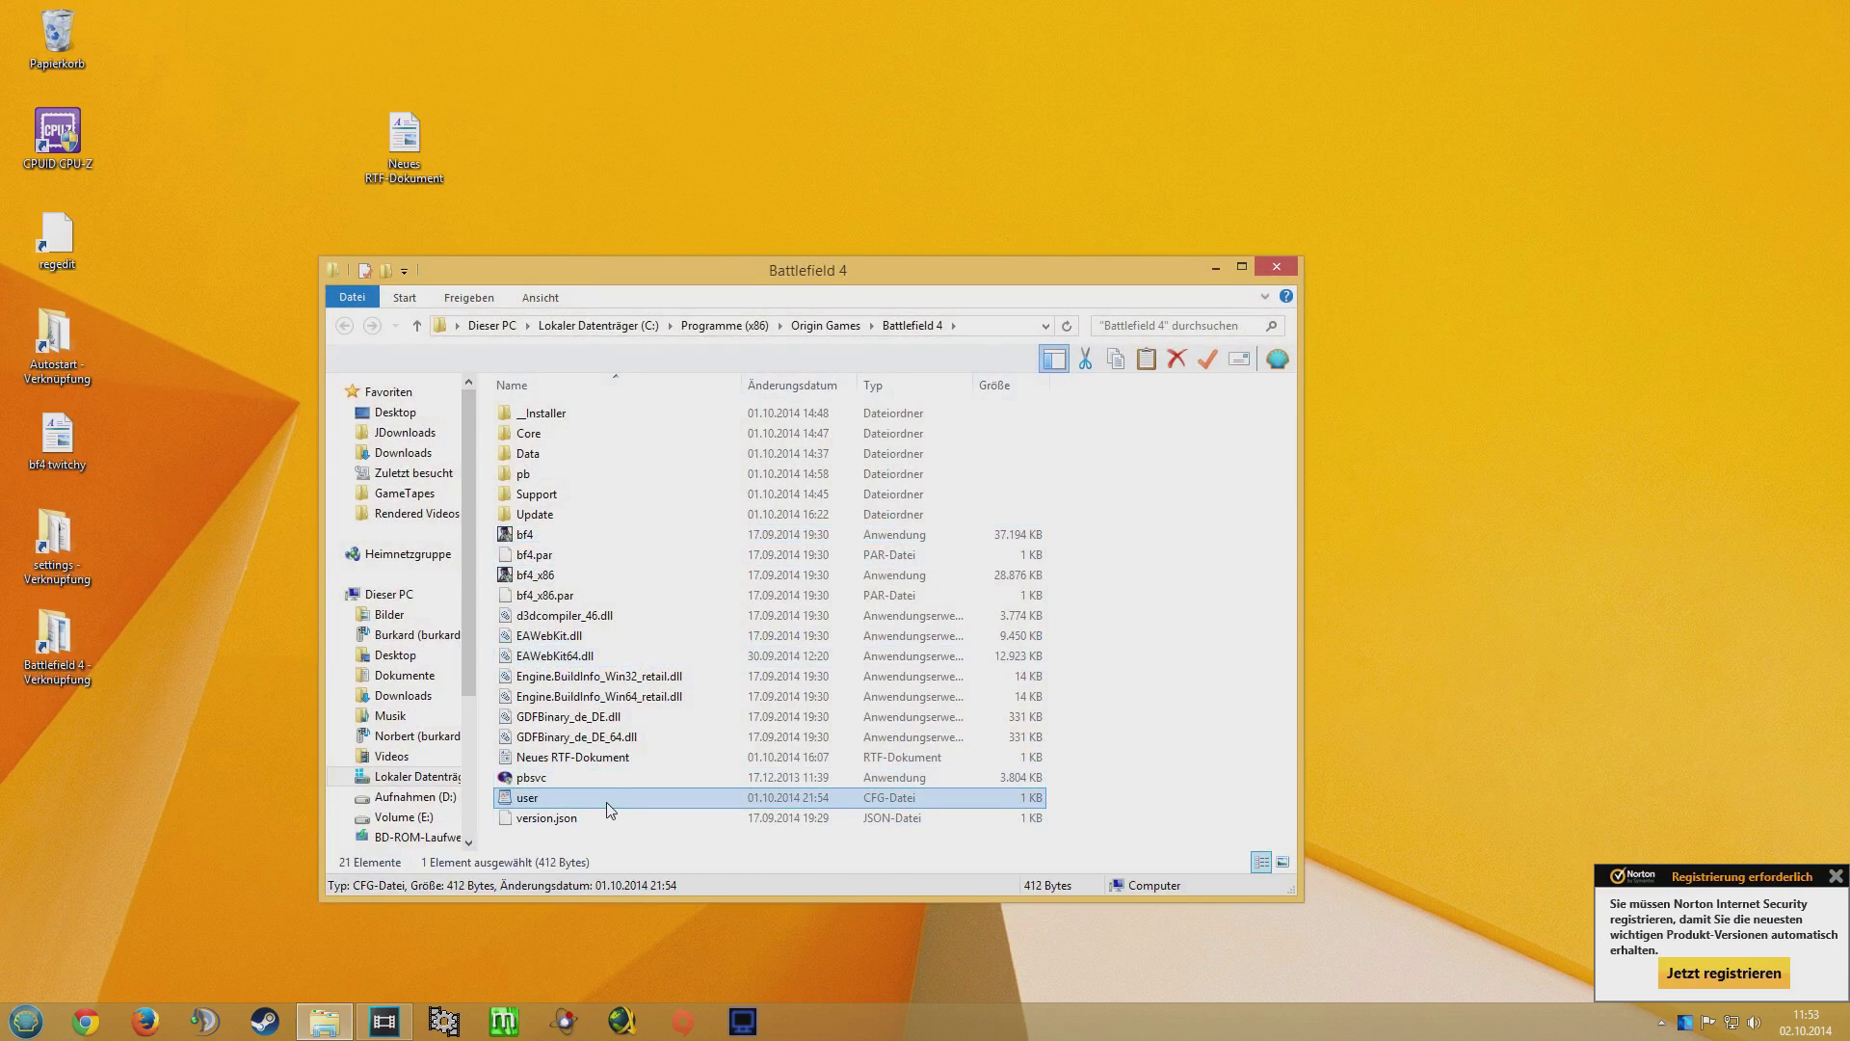
{"action": "left_click", "coordinate": [523, 125]}
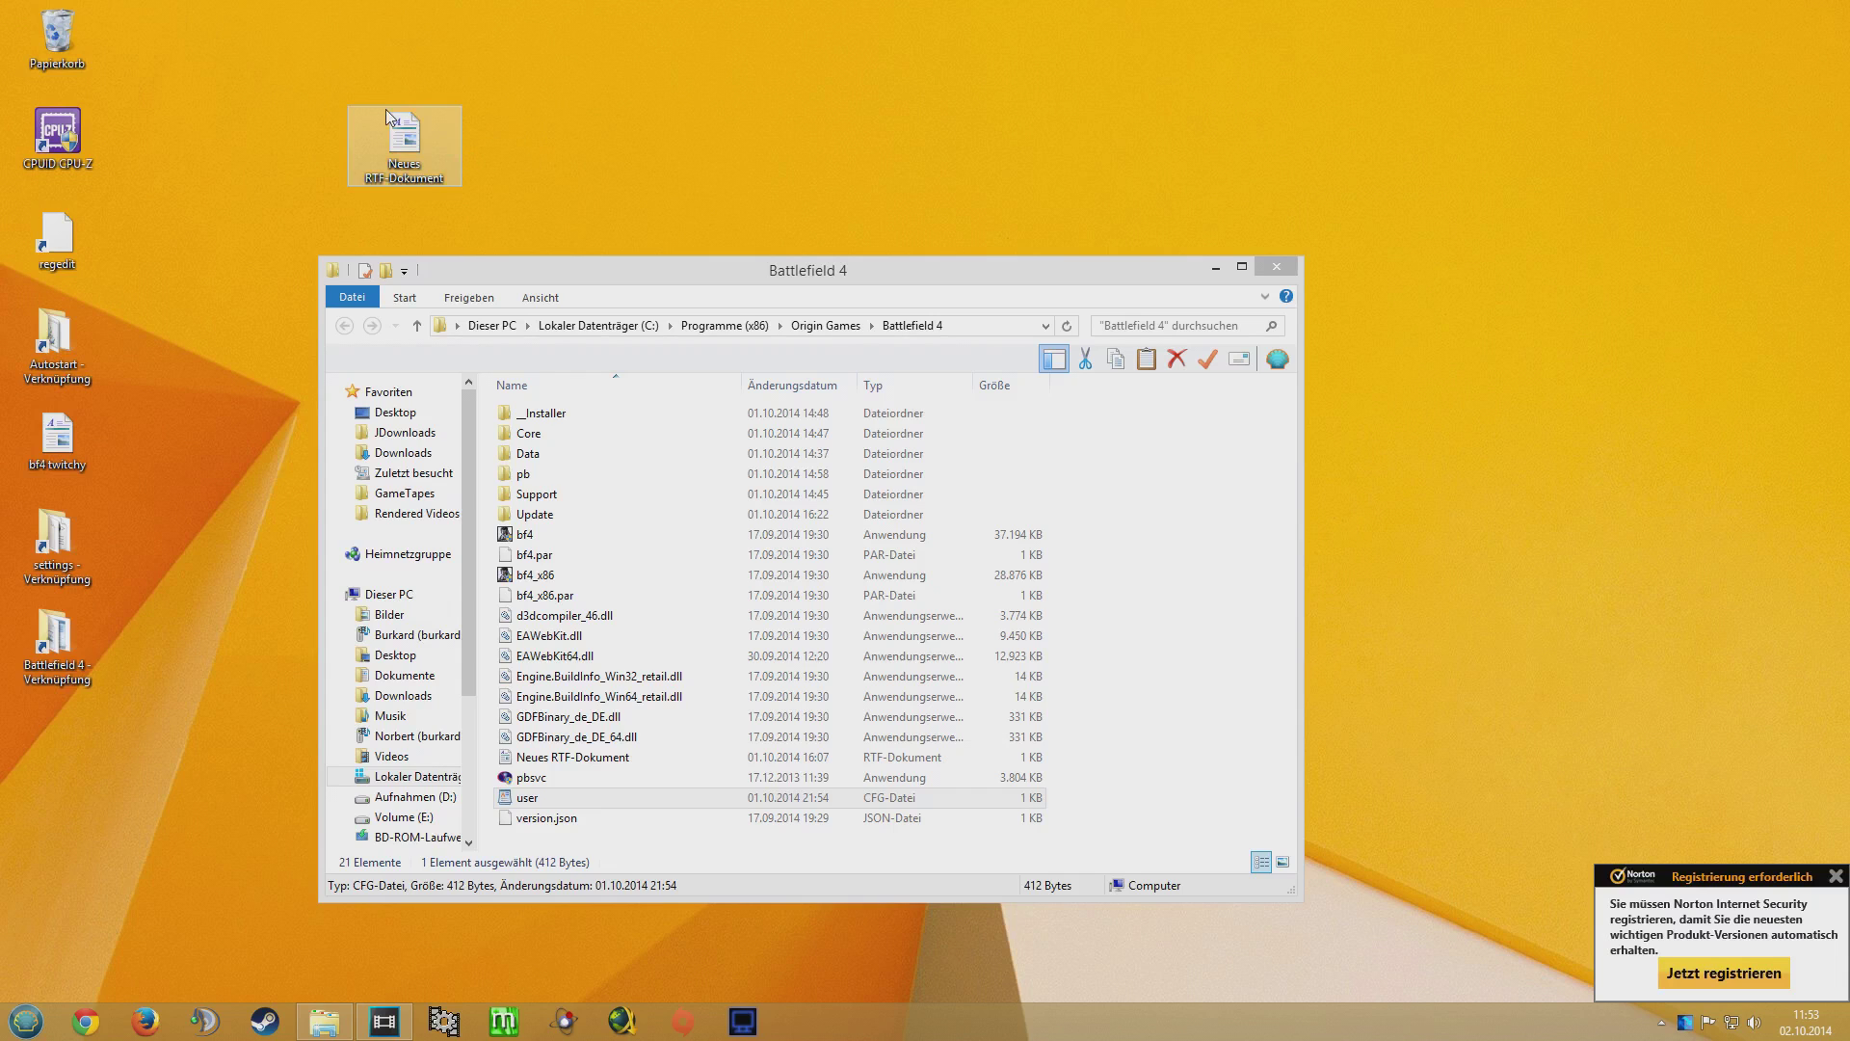
- Open Neues RTF-Dokument in WordPad, type 'asdf', and start saving it under a new name
{"action": "double_click", "coordinate": [418, 154]}
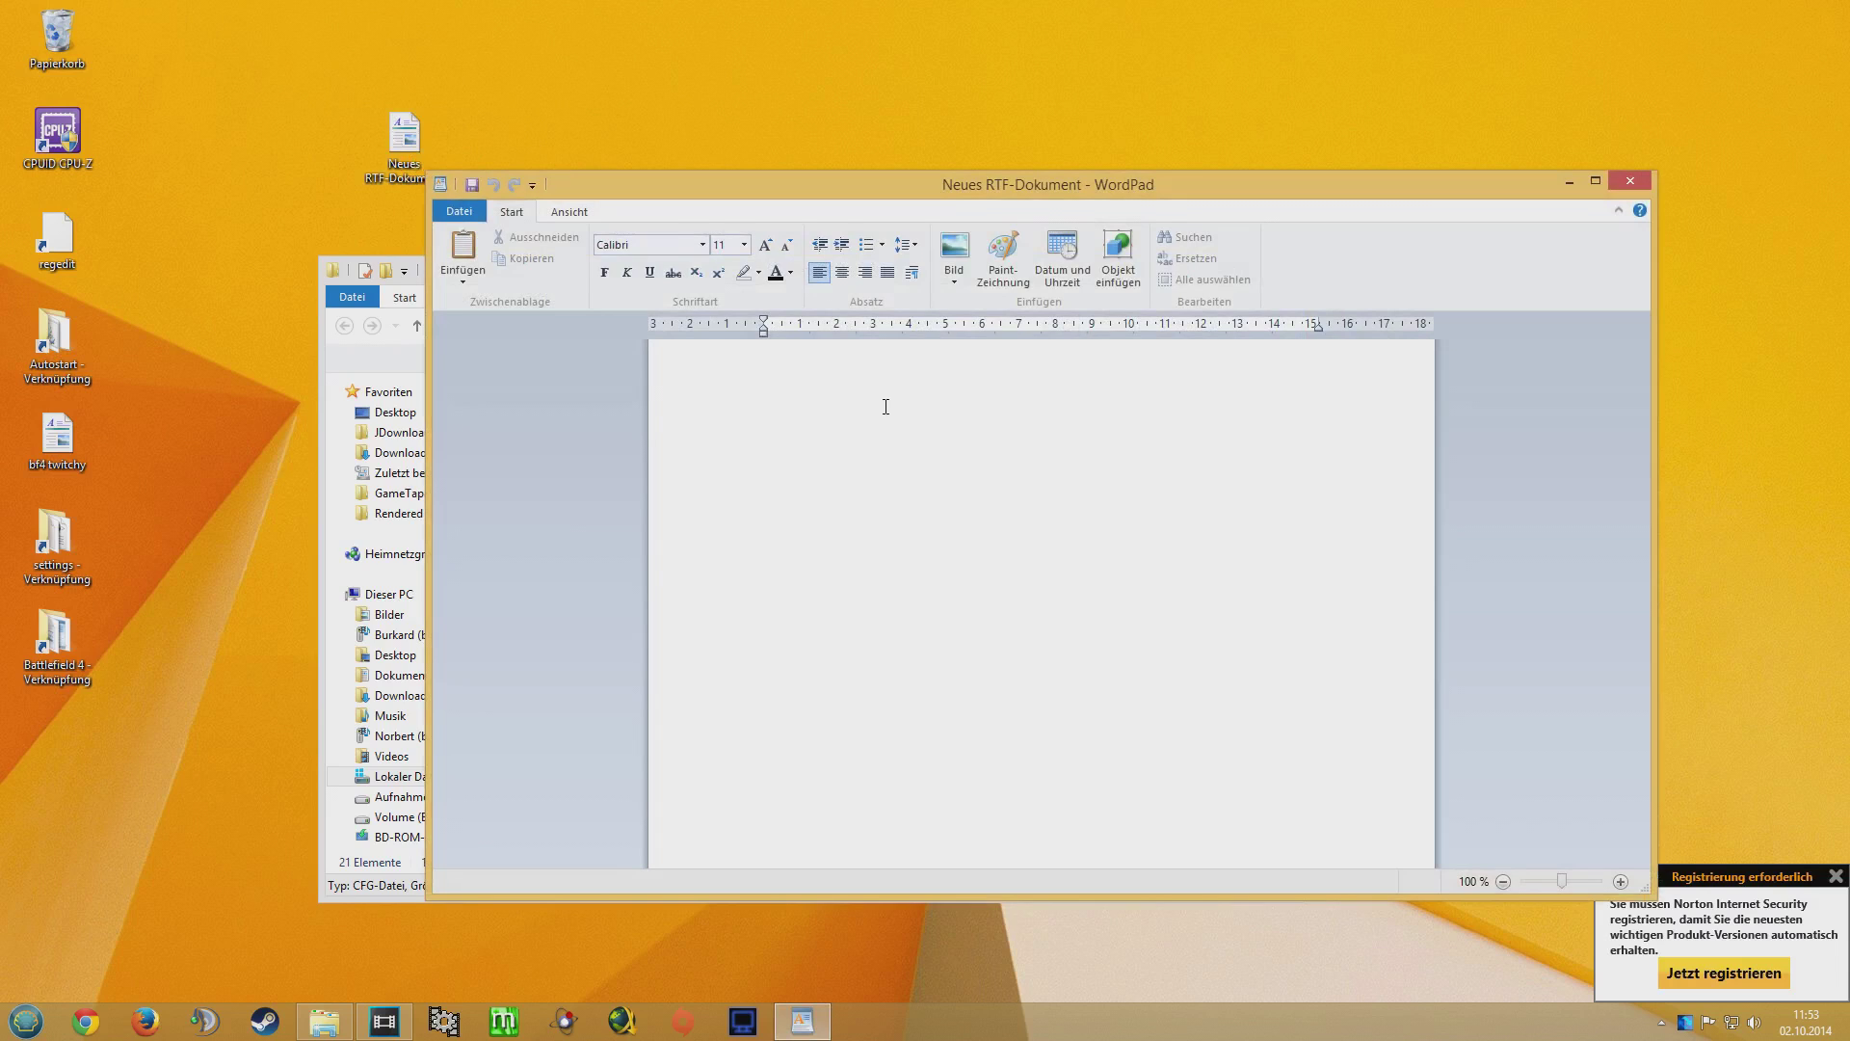
{"action": "type", "text": "asdf"}
{"action": "left_click", "coordinate": [442, 205]}
{"action": "left_click", "coordinate": [541, 384]}
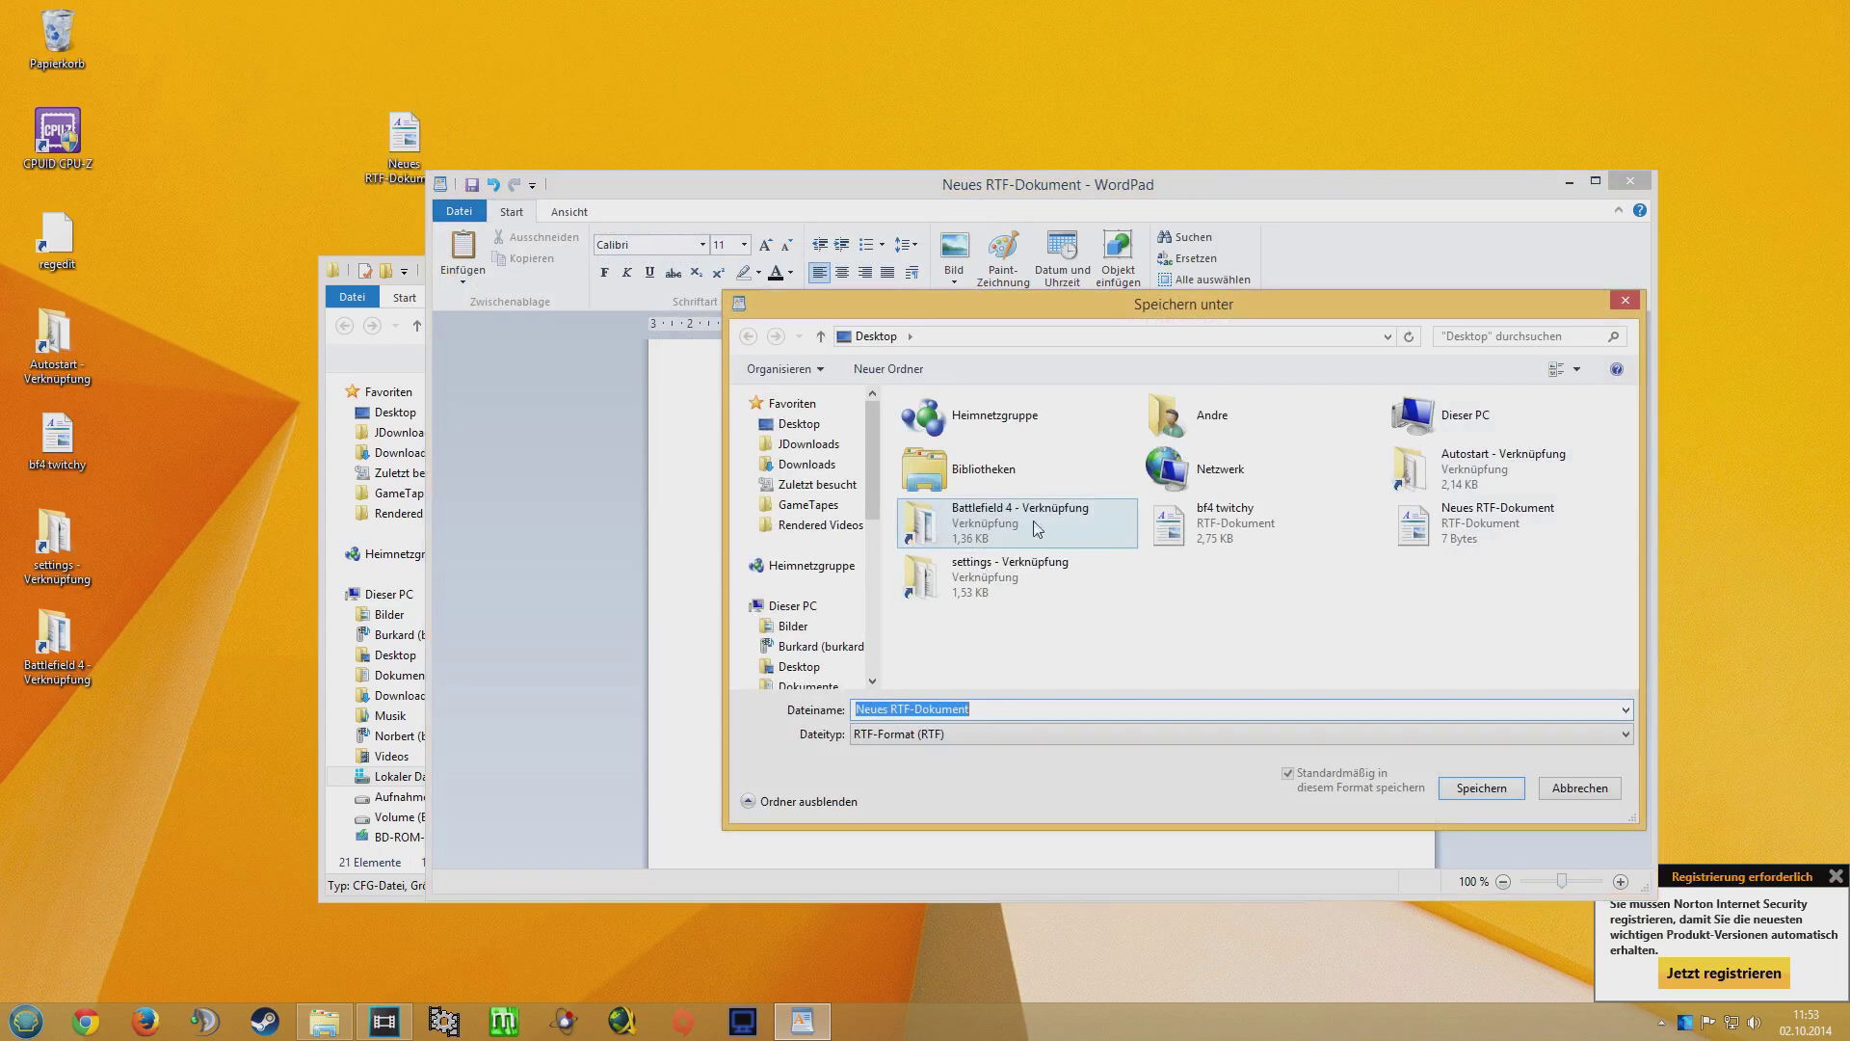
- Browse the save location to C:\Programme (x86)\Origin Games\Battlefield 4
{"action": "double_click", "coordinate": [1460, 417]}
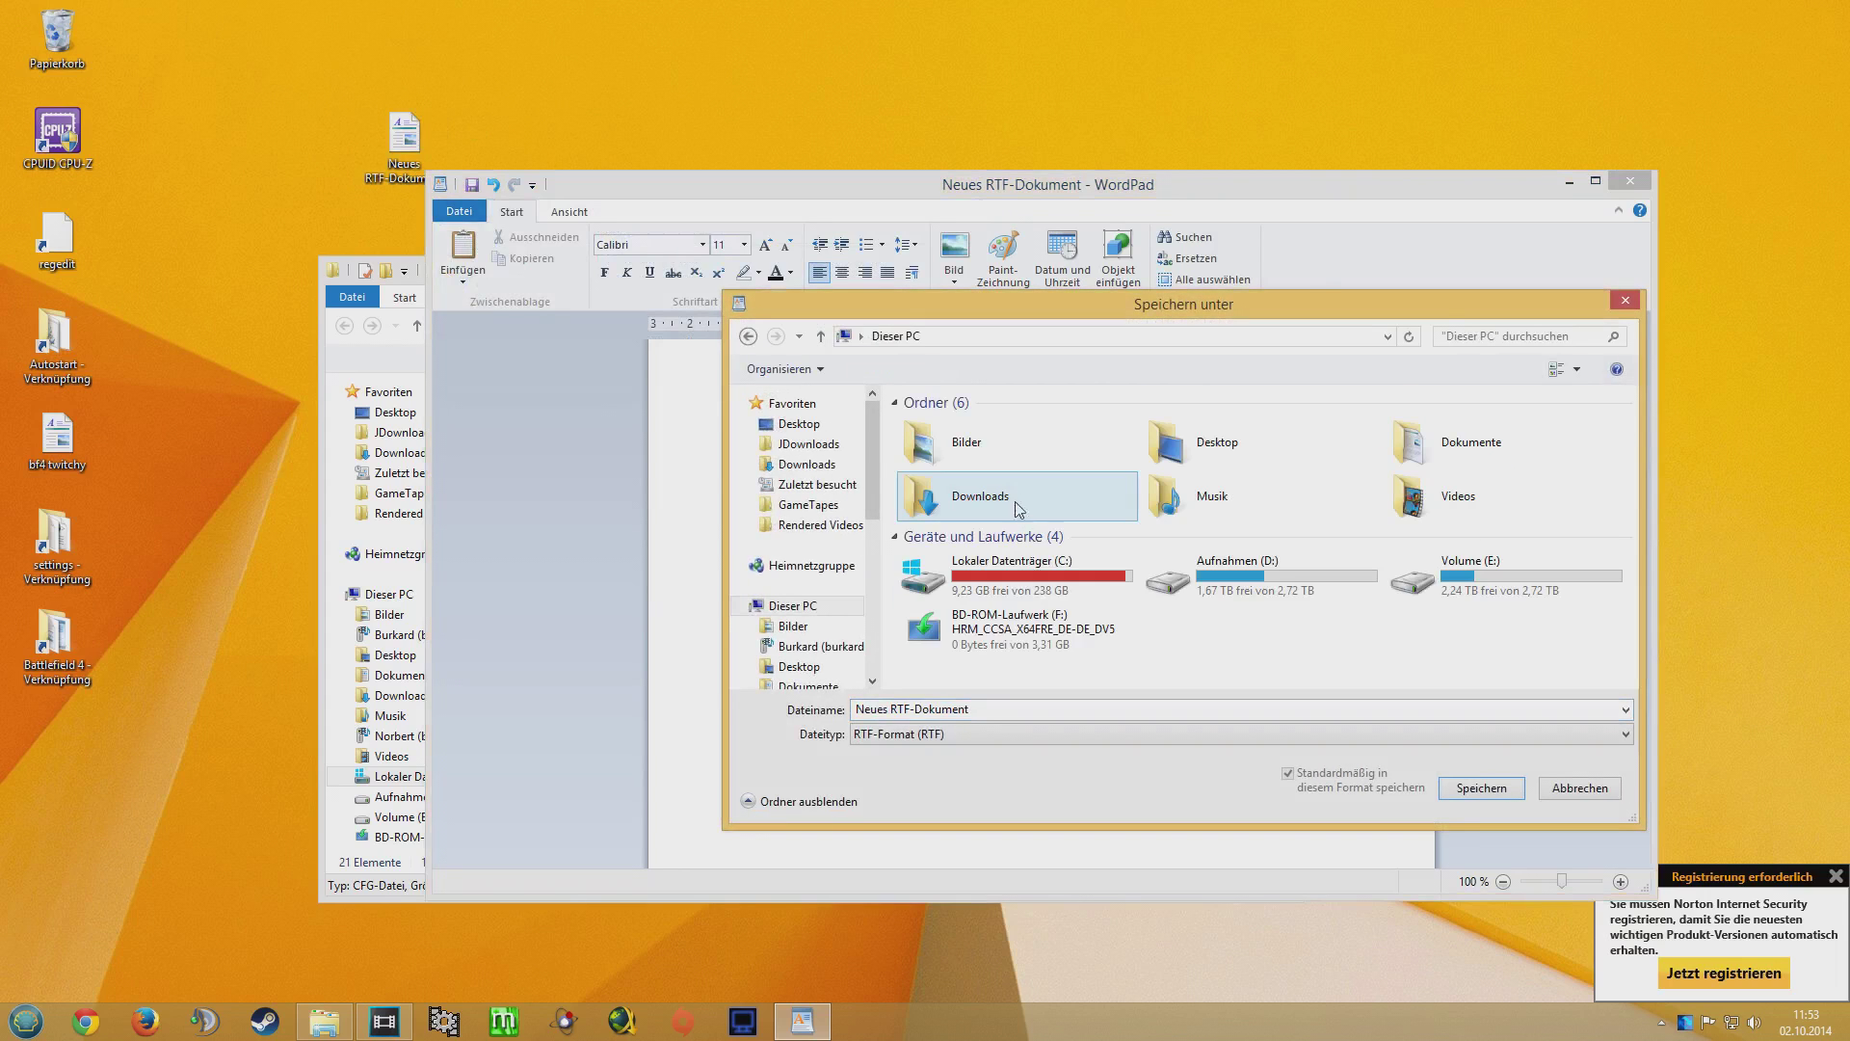
{"action": "double_click", "coordinate": [1125, 577]}
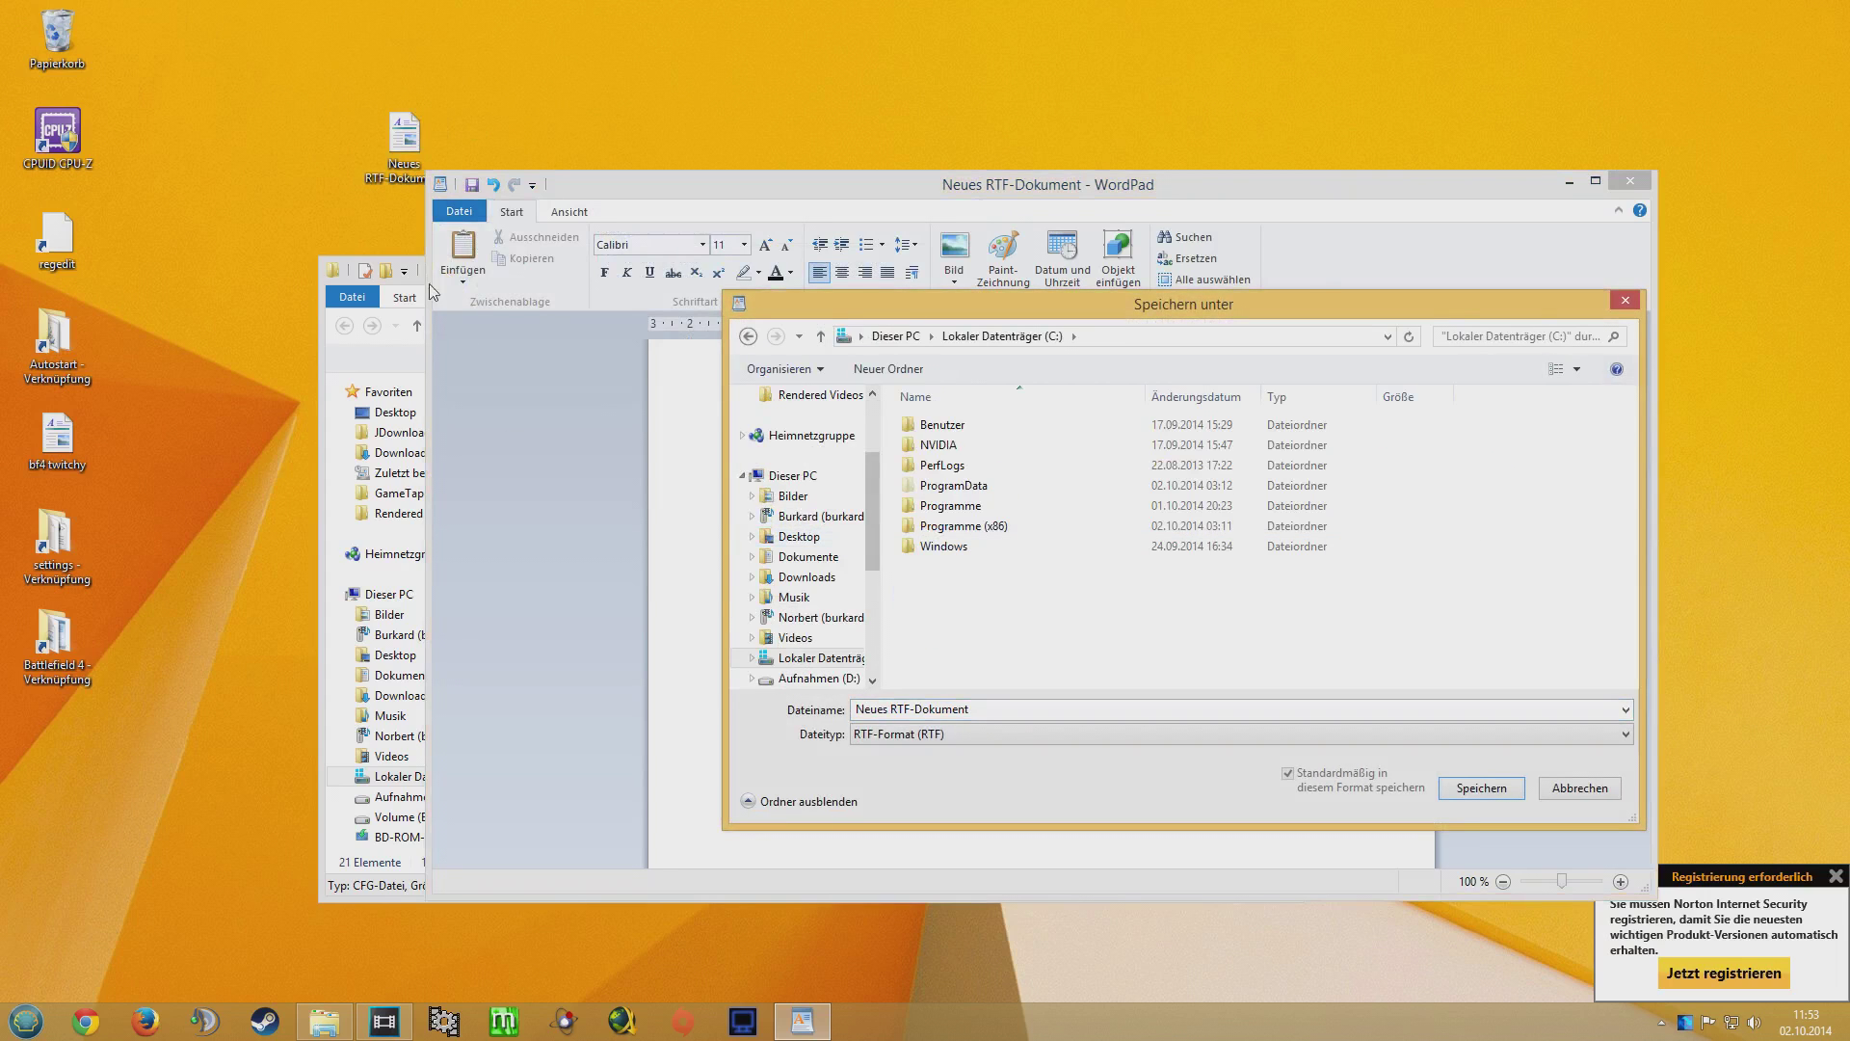
{"action": "double_click", "coordinate": [1012, 529]}
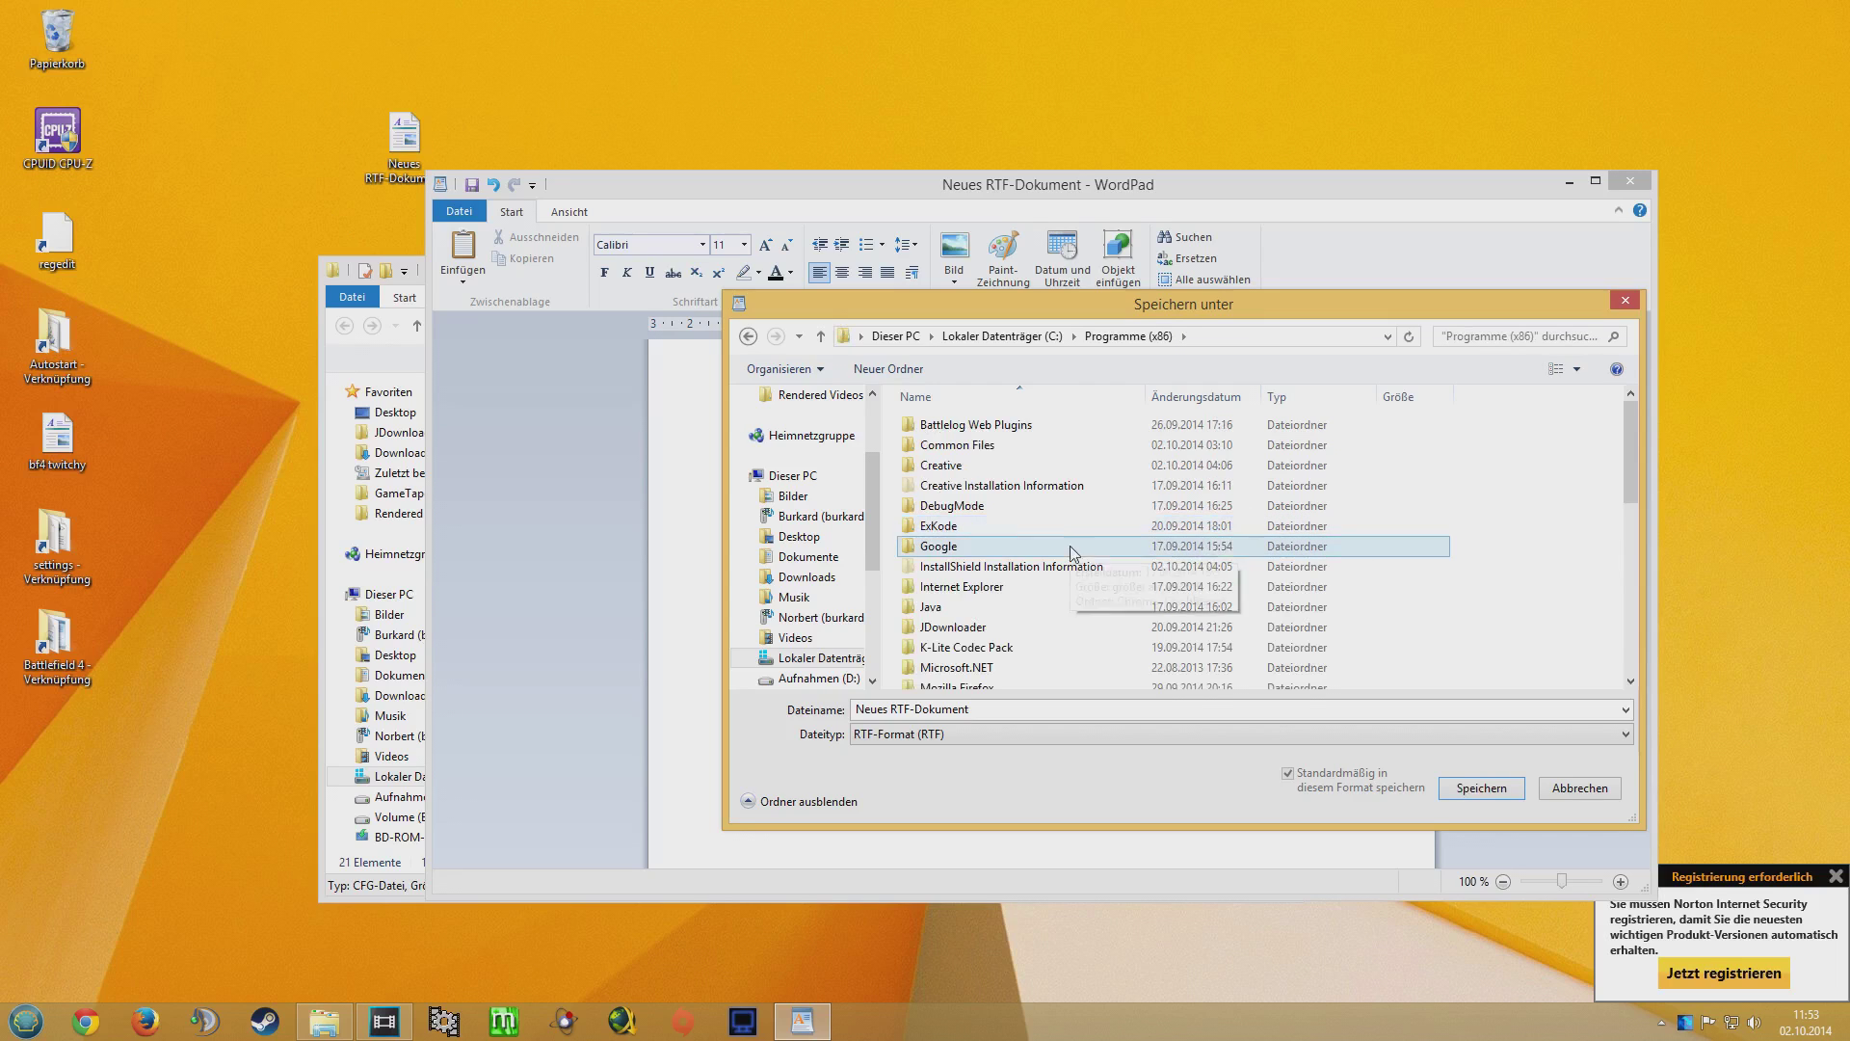
{"action": "scroll", "coordinate": [1070, 545], "scroll_direction": "down", "scroll_amount": 5}
{"action": "key", "text": "Down"}
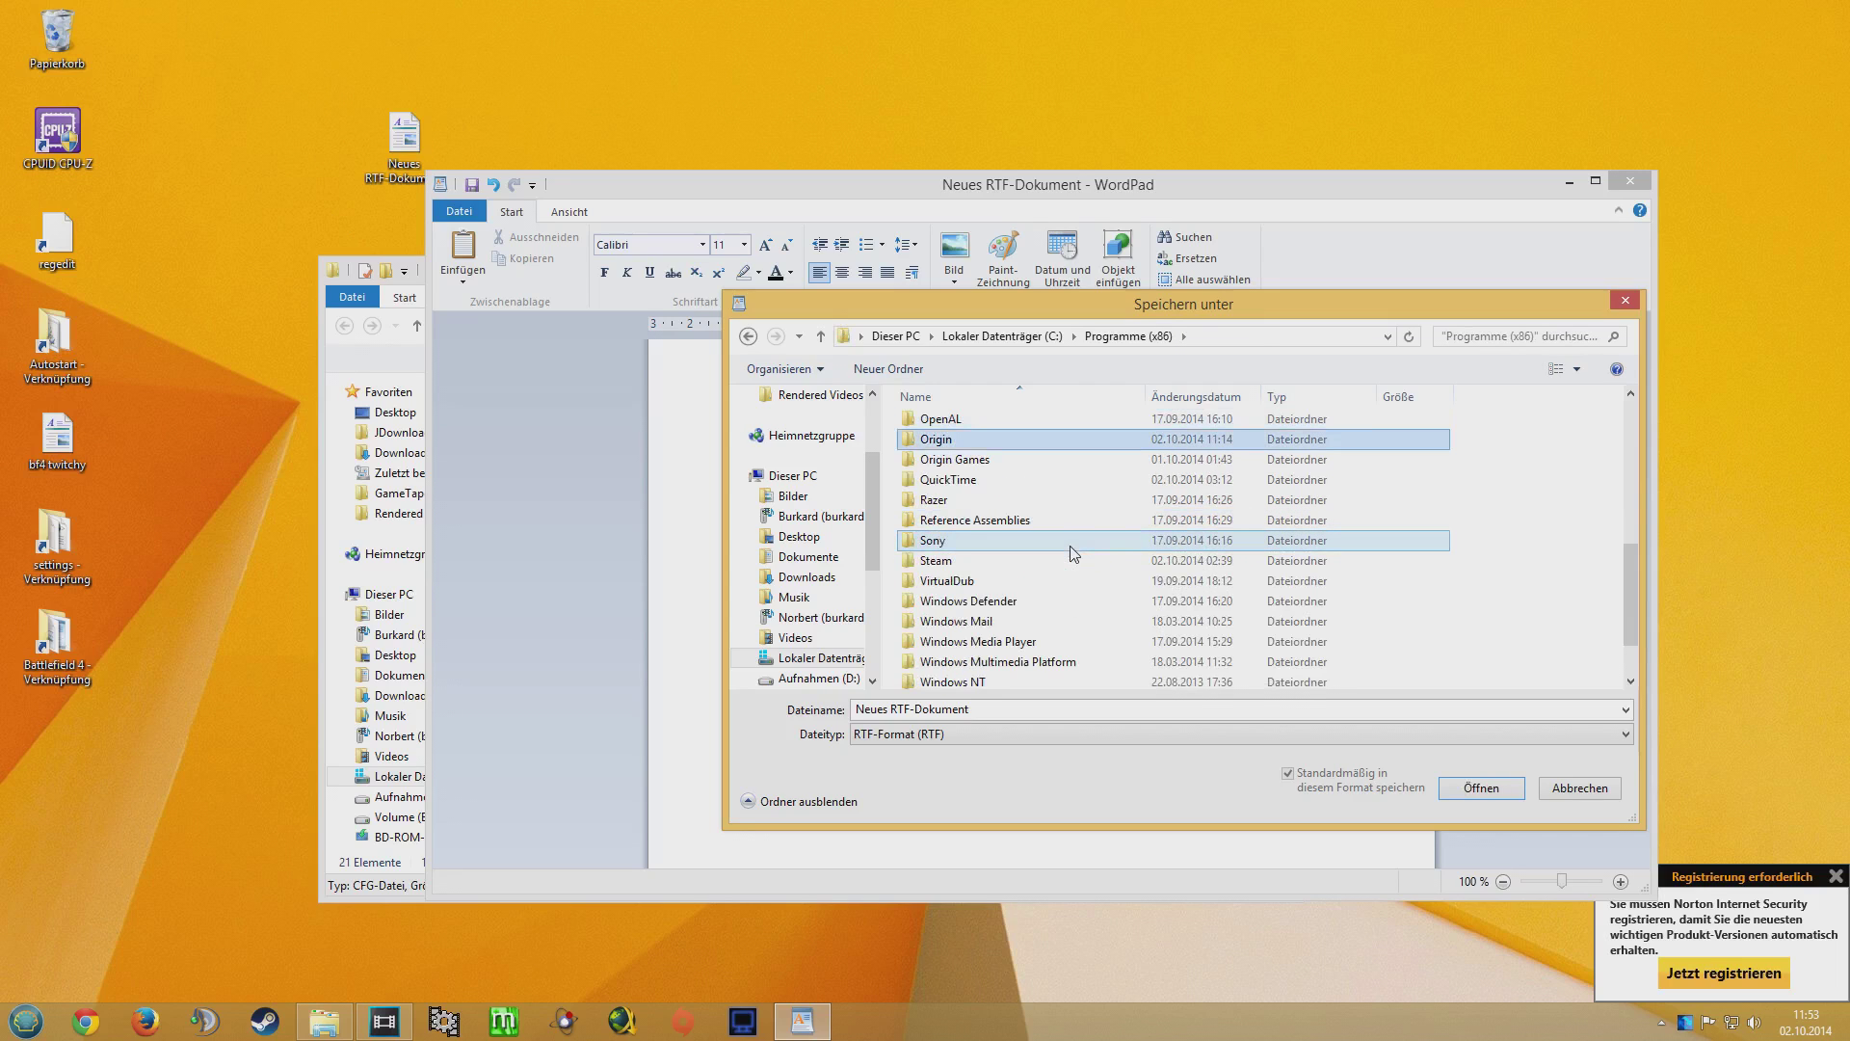
{"action": "key", "text": "Down"}
{"action": "key", "text": "Return"}
{"action": "key", "text": "Down"}
{"action": "key", "text": "Return"}
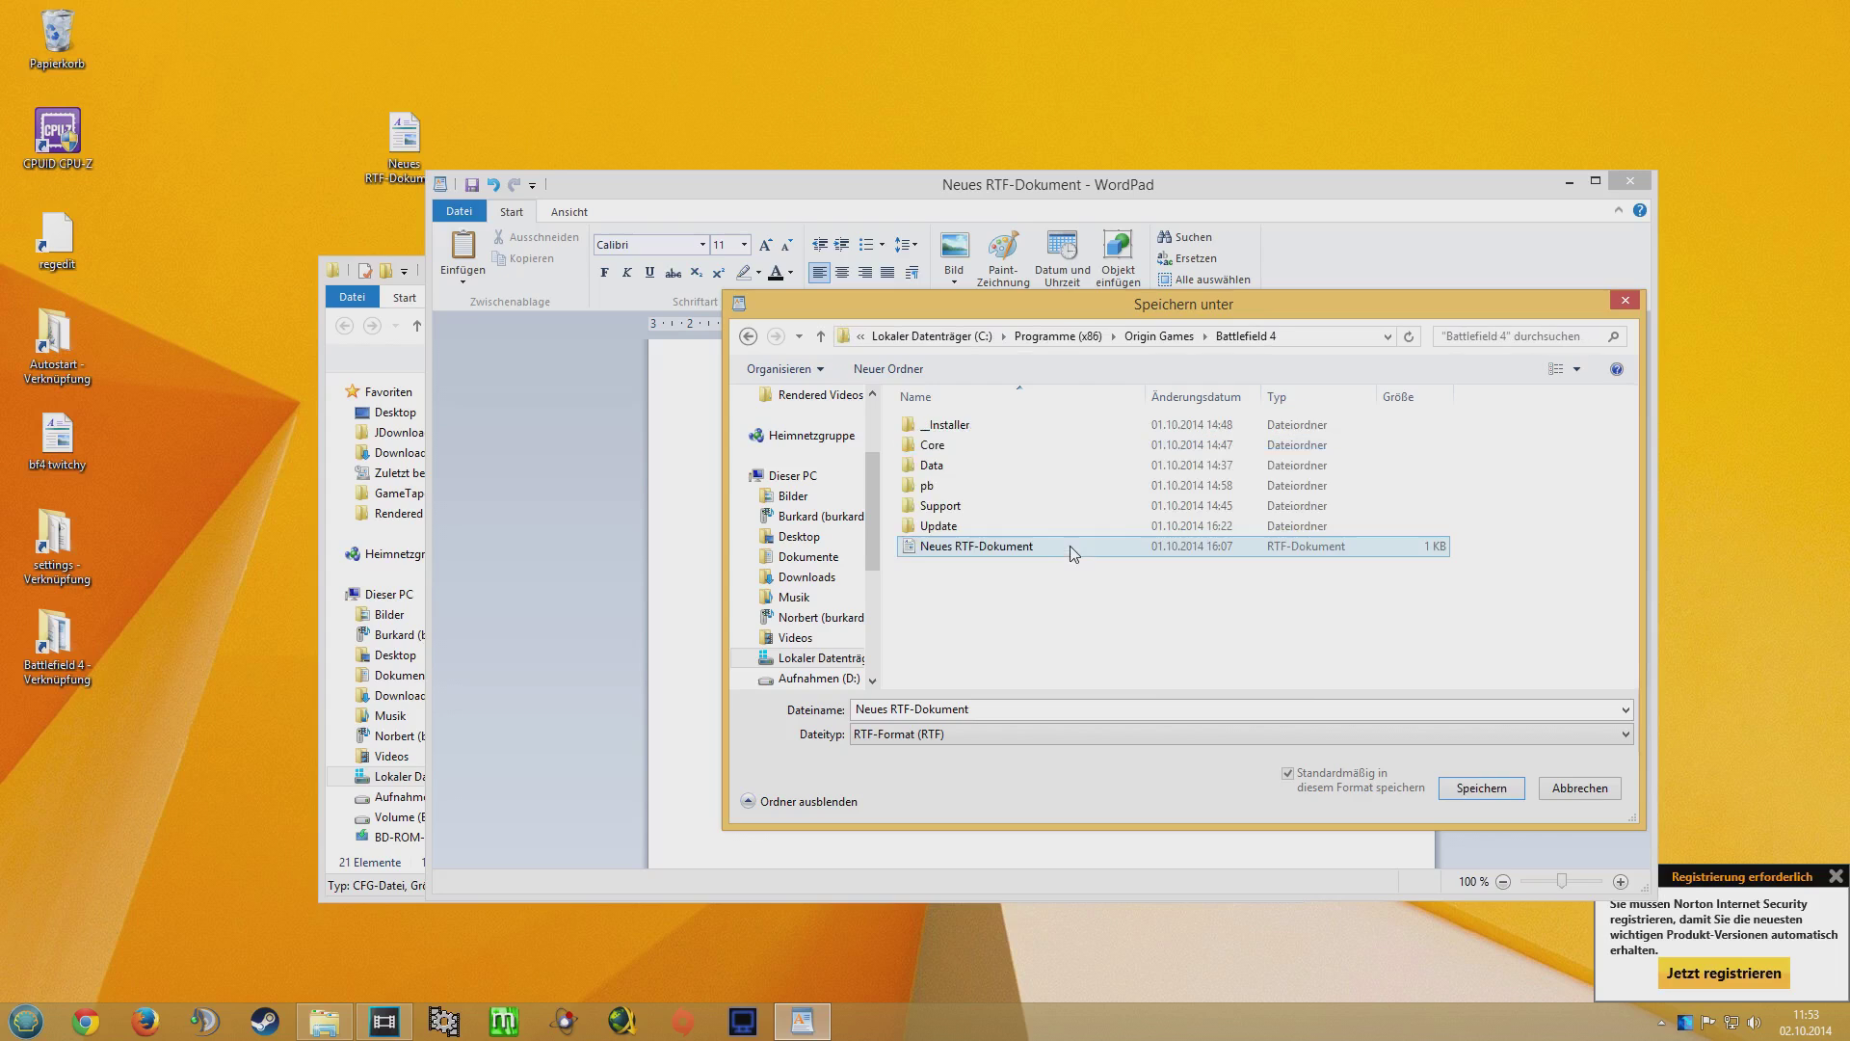
- Edit the file name, cancel the save, and close WordPad choosing Nicht speichern
{"action": "left_click", "coordinate": [996, 710]}
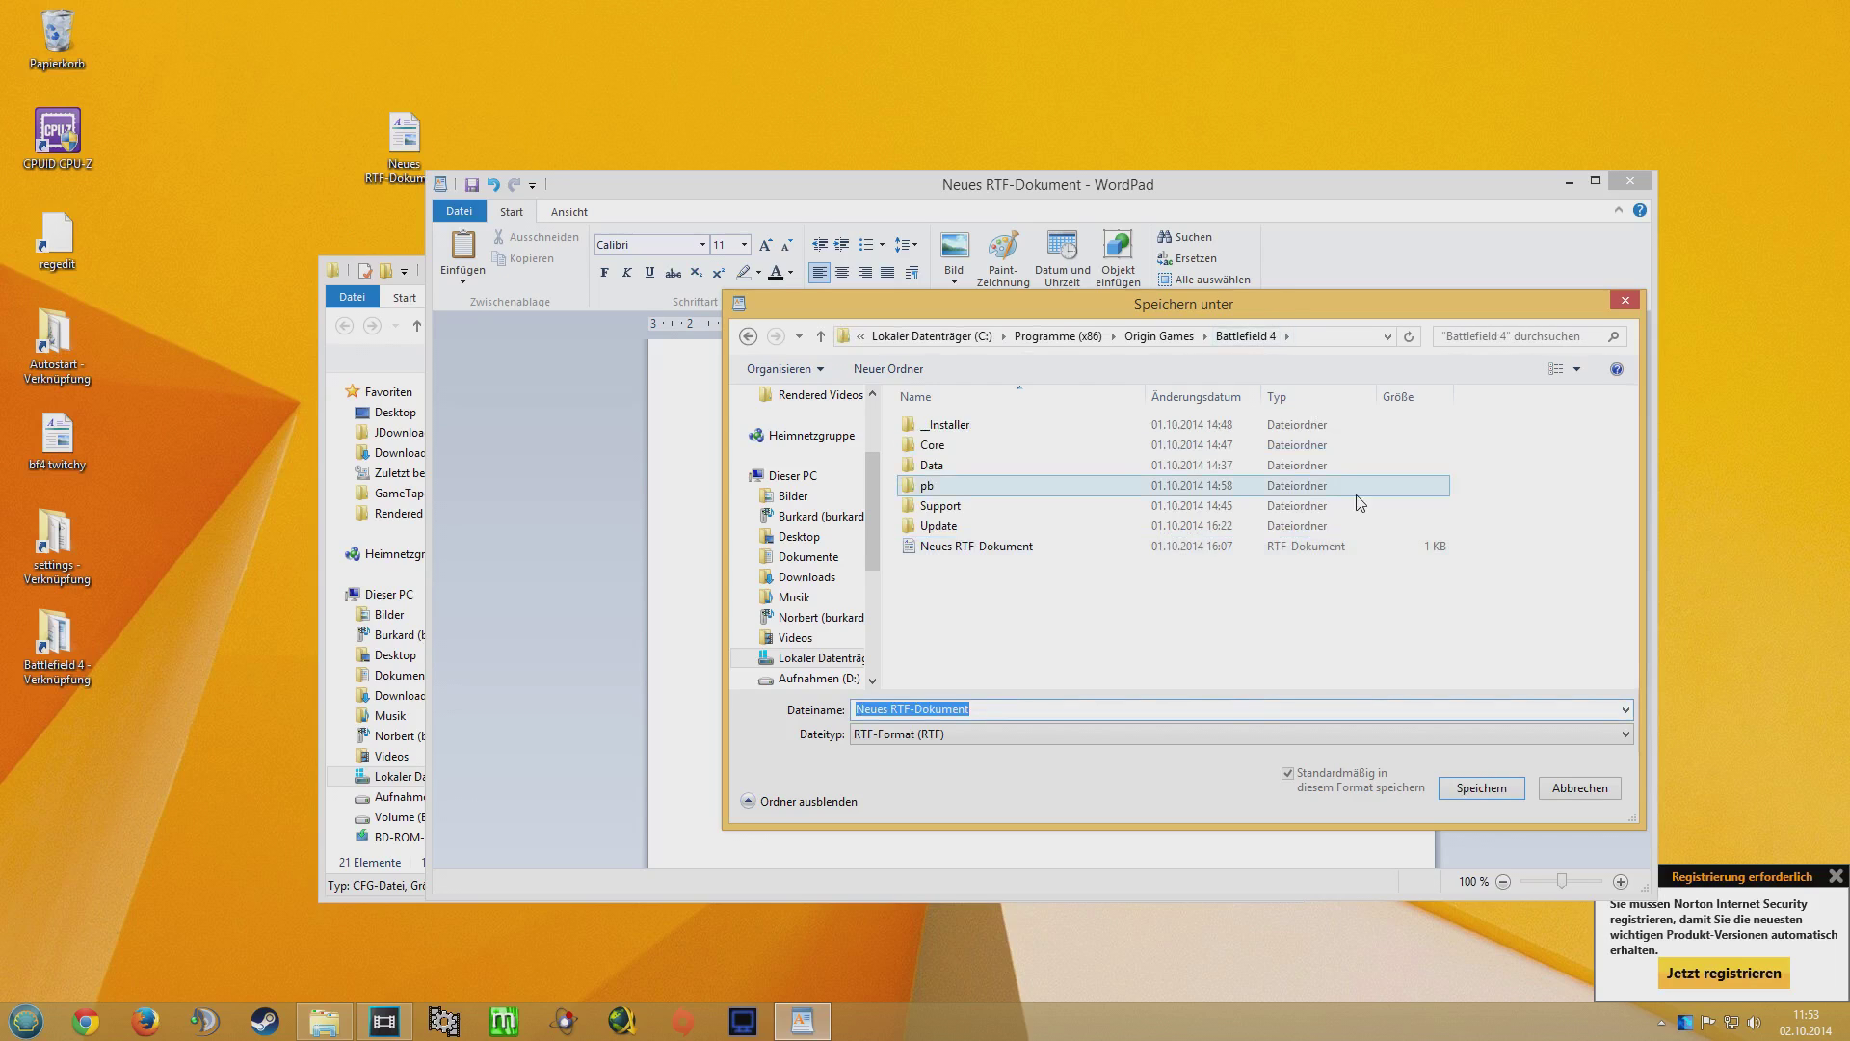
{"action": "type", "text": "\"user.cfg"}
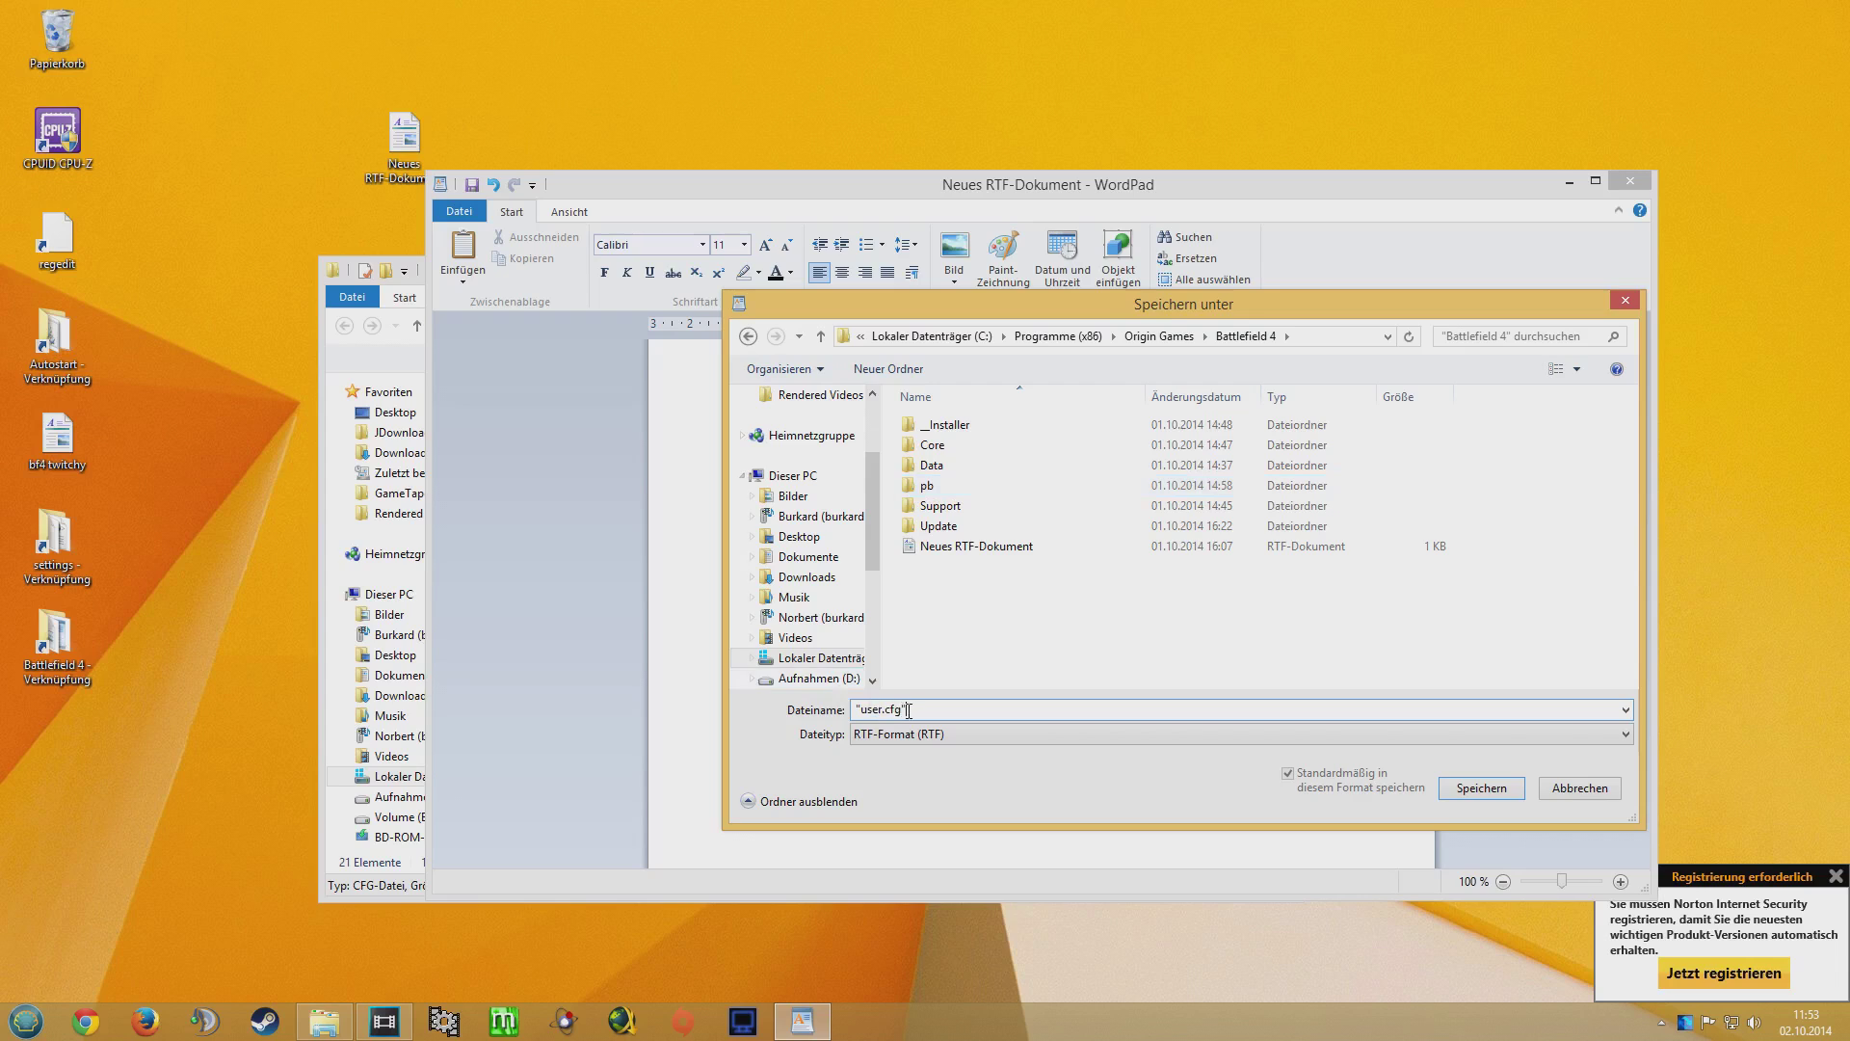
{"action": "left_click_drag", "start_coordinate": [907, 710], "coordinate": [866, 711]}
{"action": "left_click", "coordinate": [863, 710]}
{"action": "left_click", "coordinate": [1580, 788]}
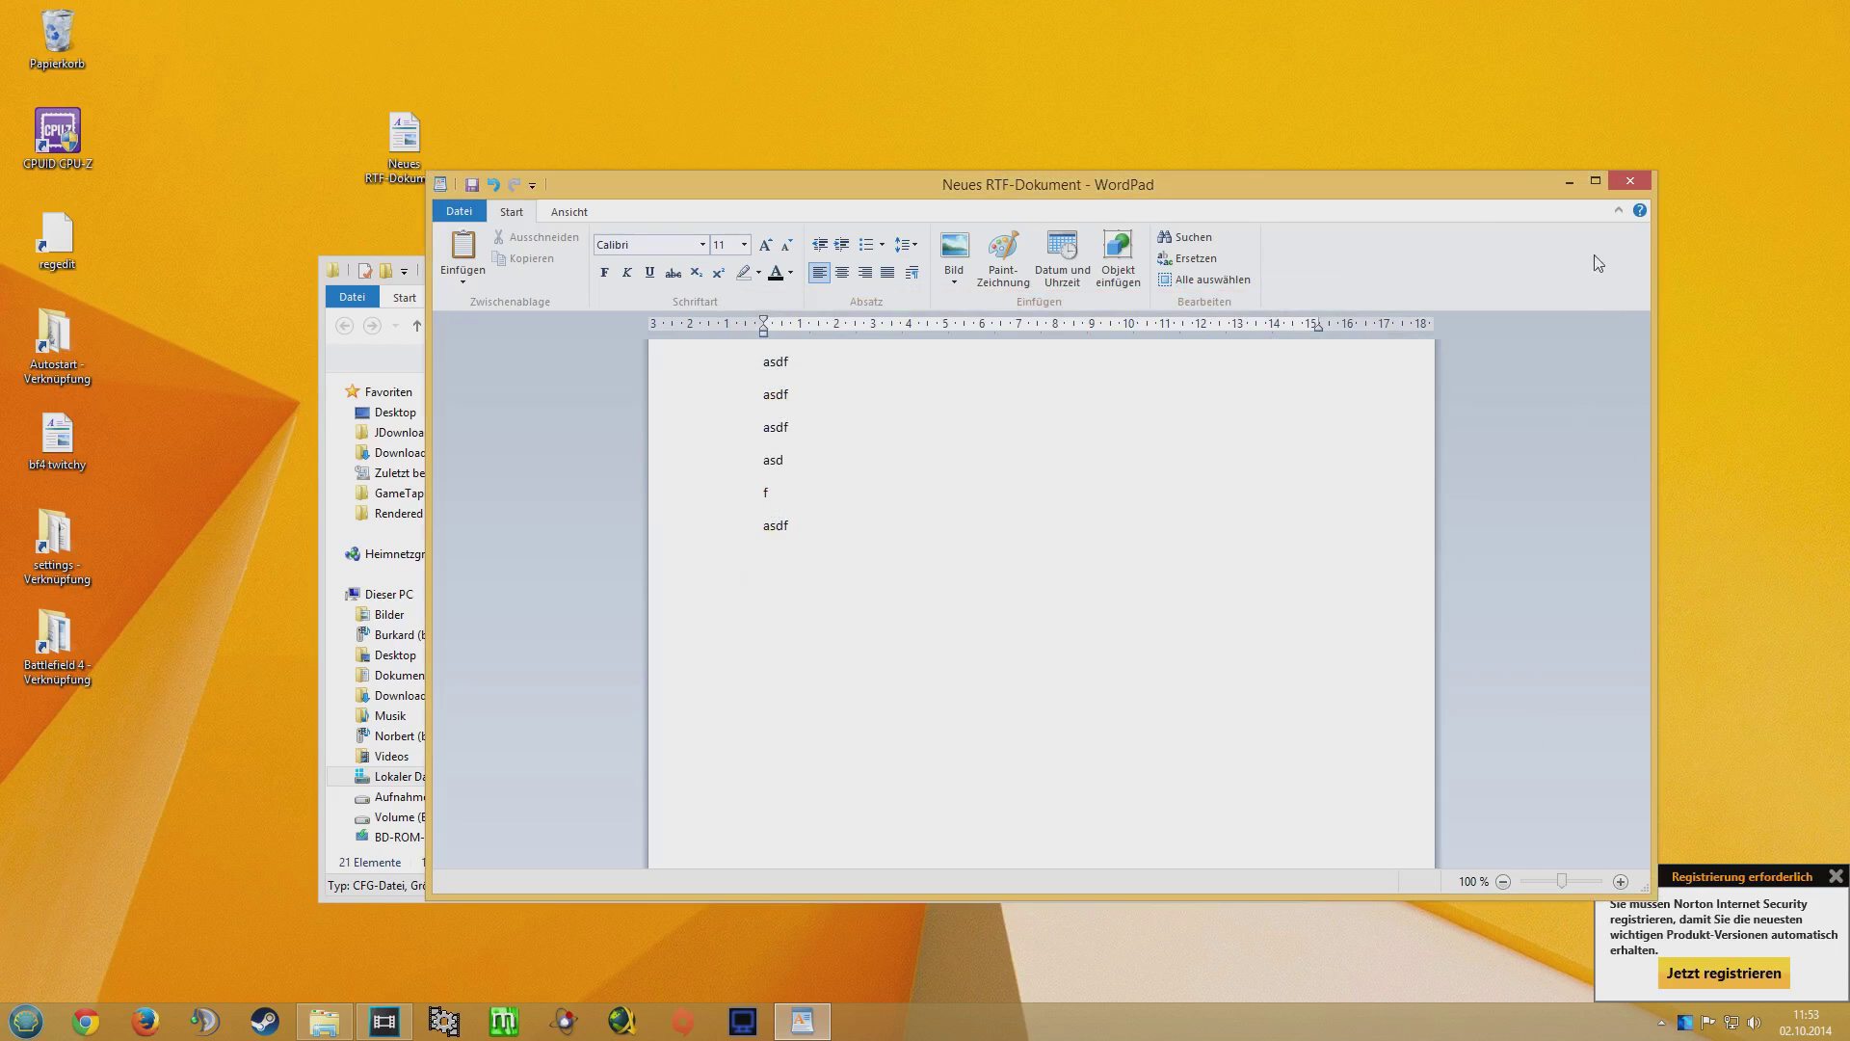
{"action": "left_click", "coordinate": [1633, 179]}
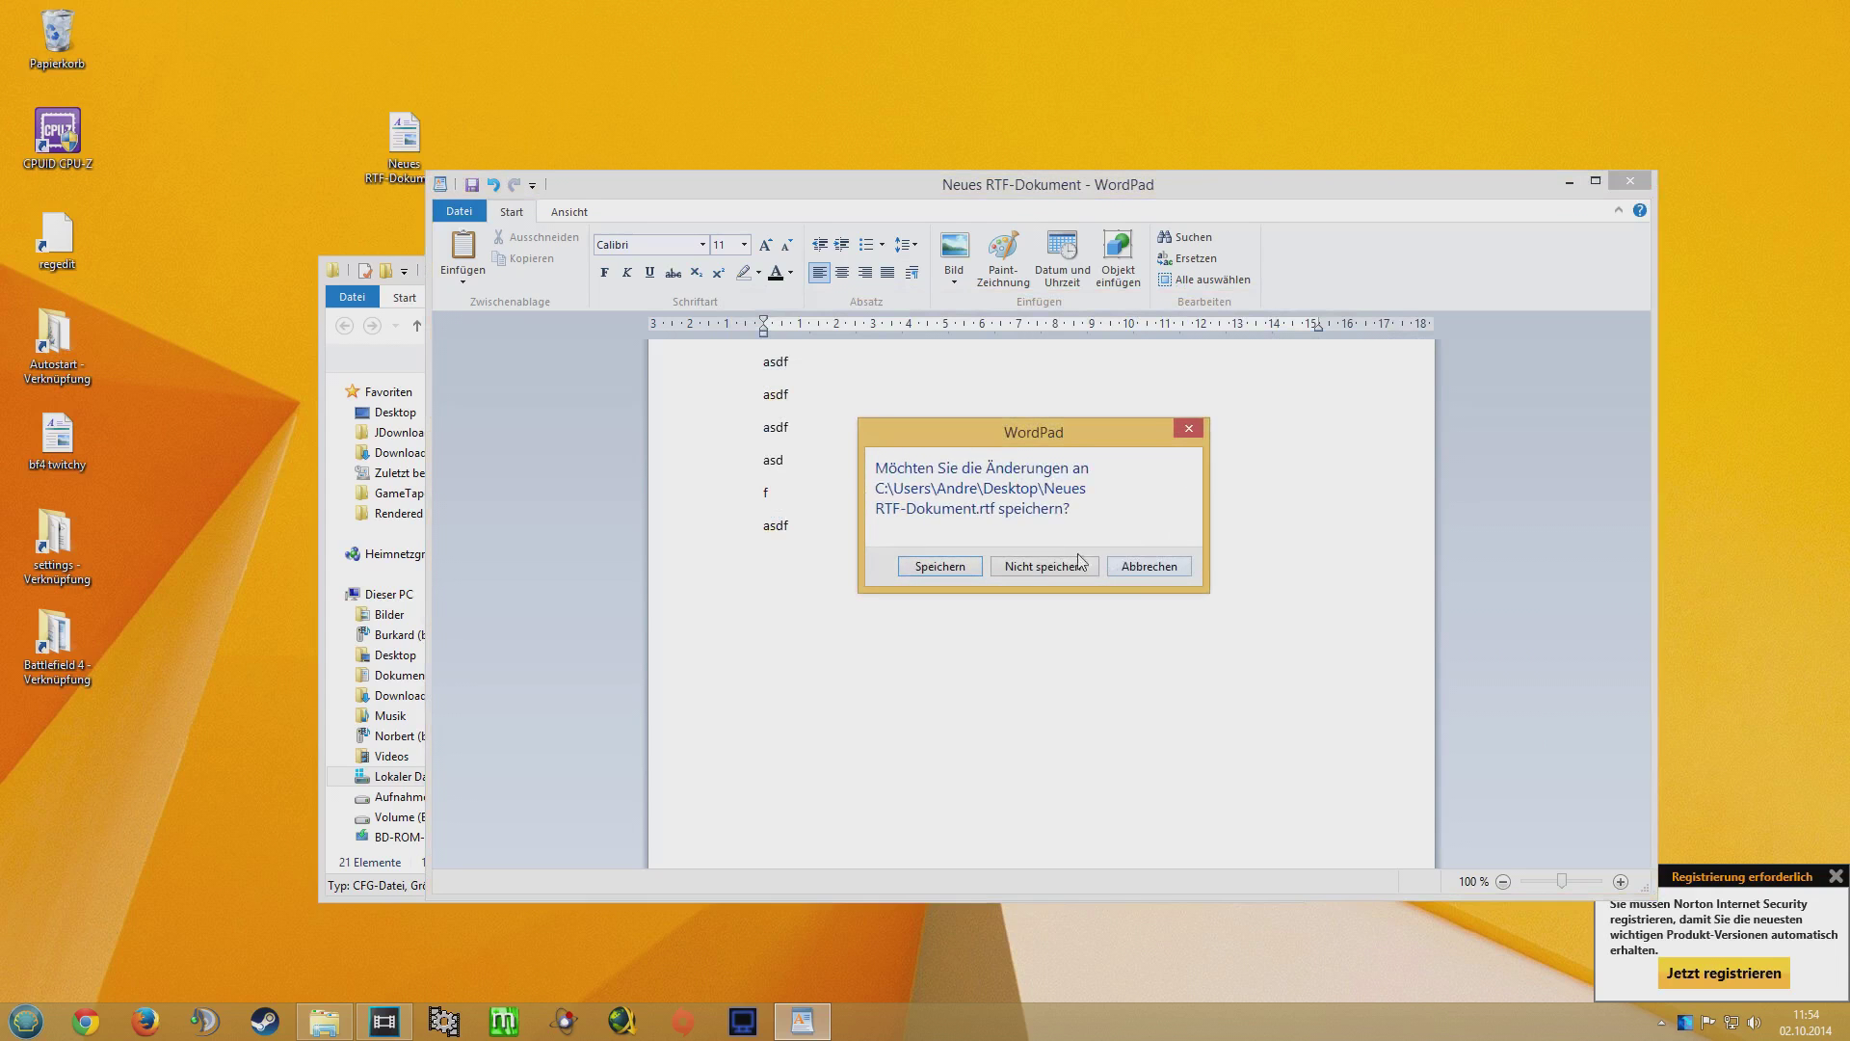
{"action": "left_click", "coordinate": [1071, 561]}
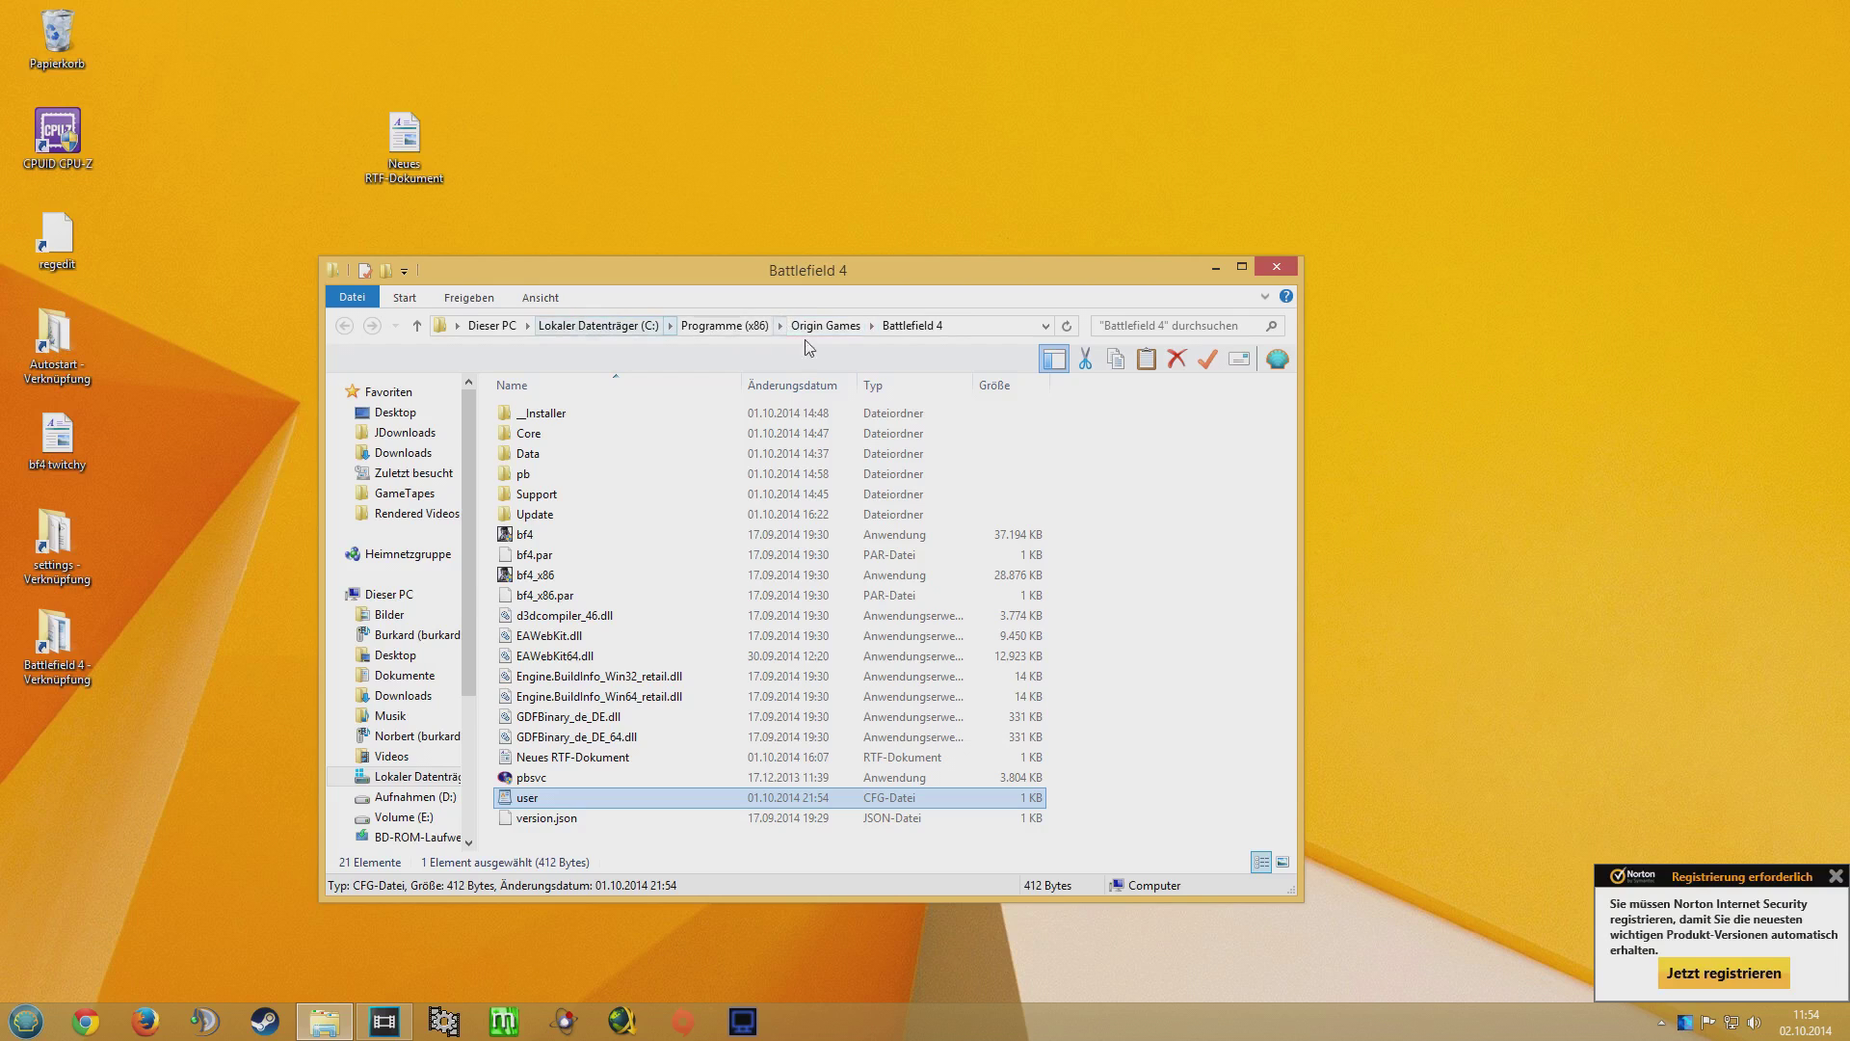
- Go to Downloads > MarkC_Windows_8.x+7_MouseFix > Windows 8+8.1 Fixes
{"action": "left_click", "coordinate": [402, 453]}
{"action": "double_click", "coordinate": [545, 454]}
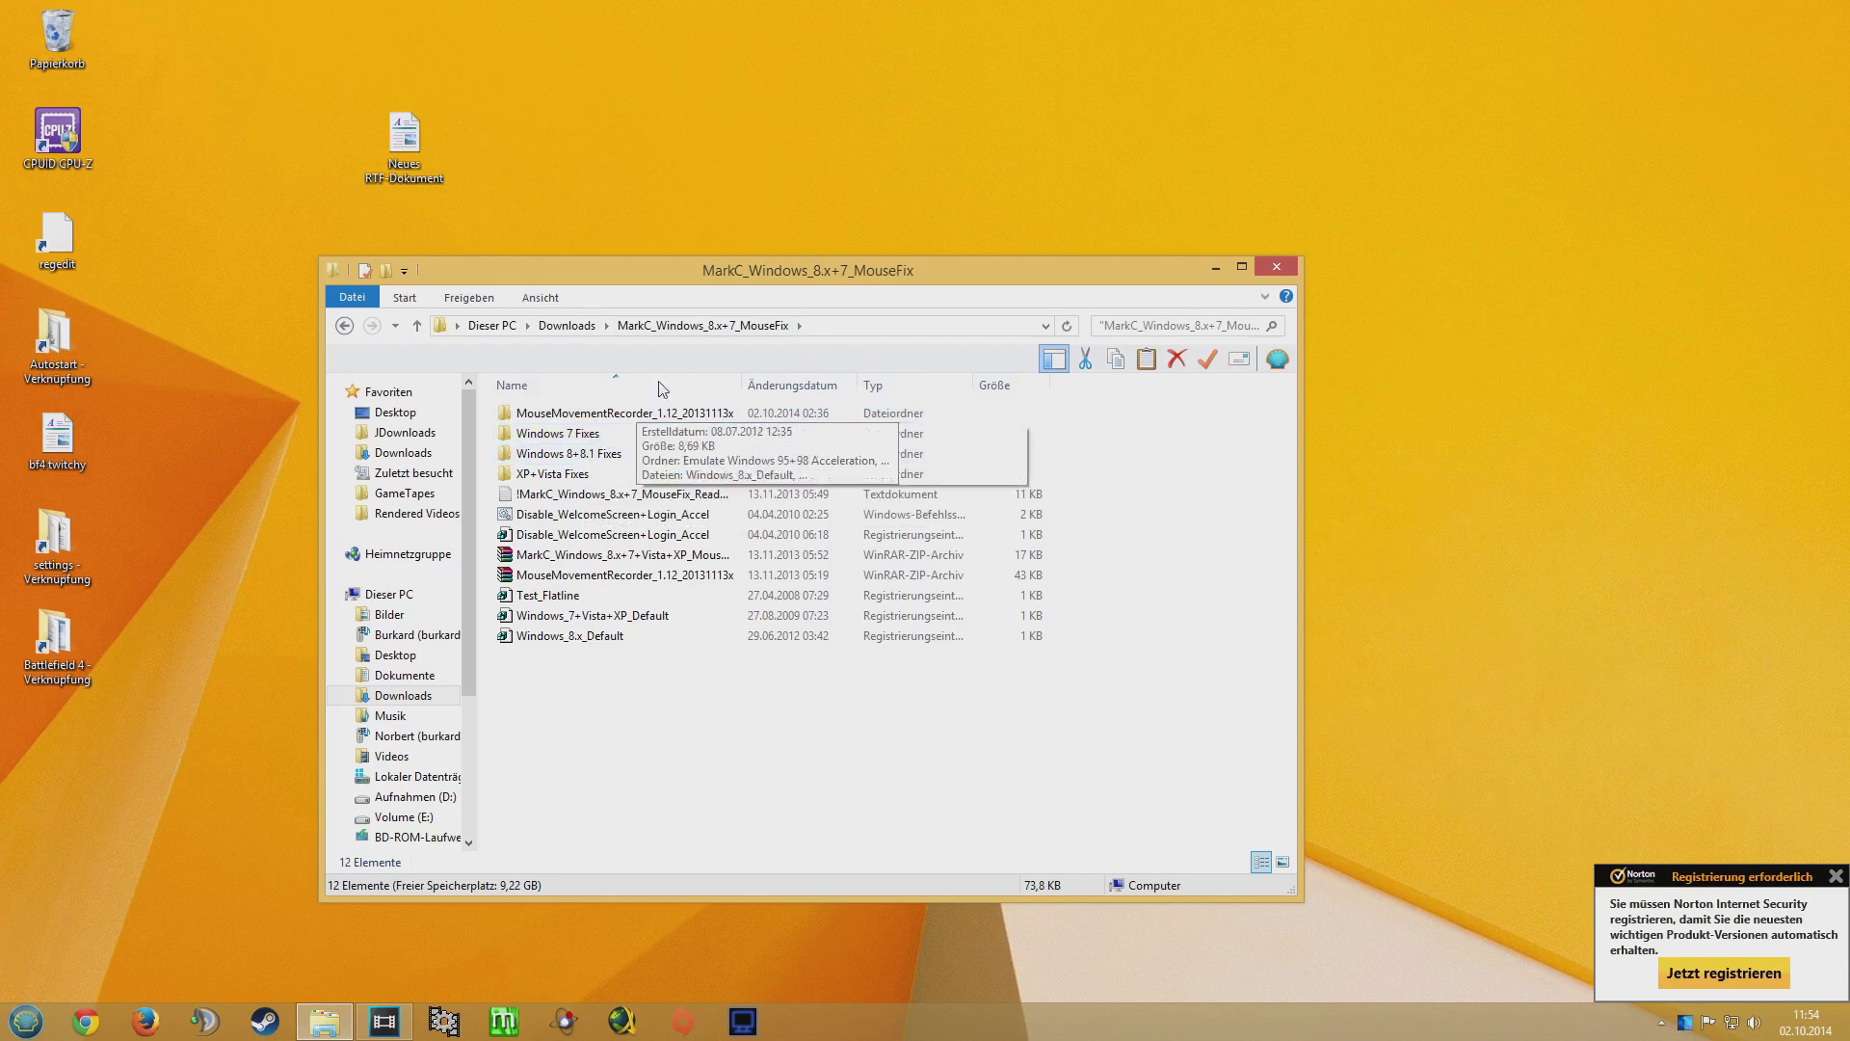
{"action": "double_click", "coordinate": [571, 458]}
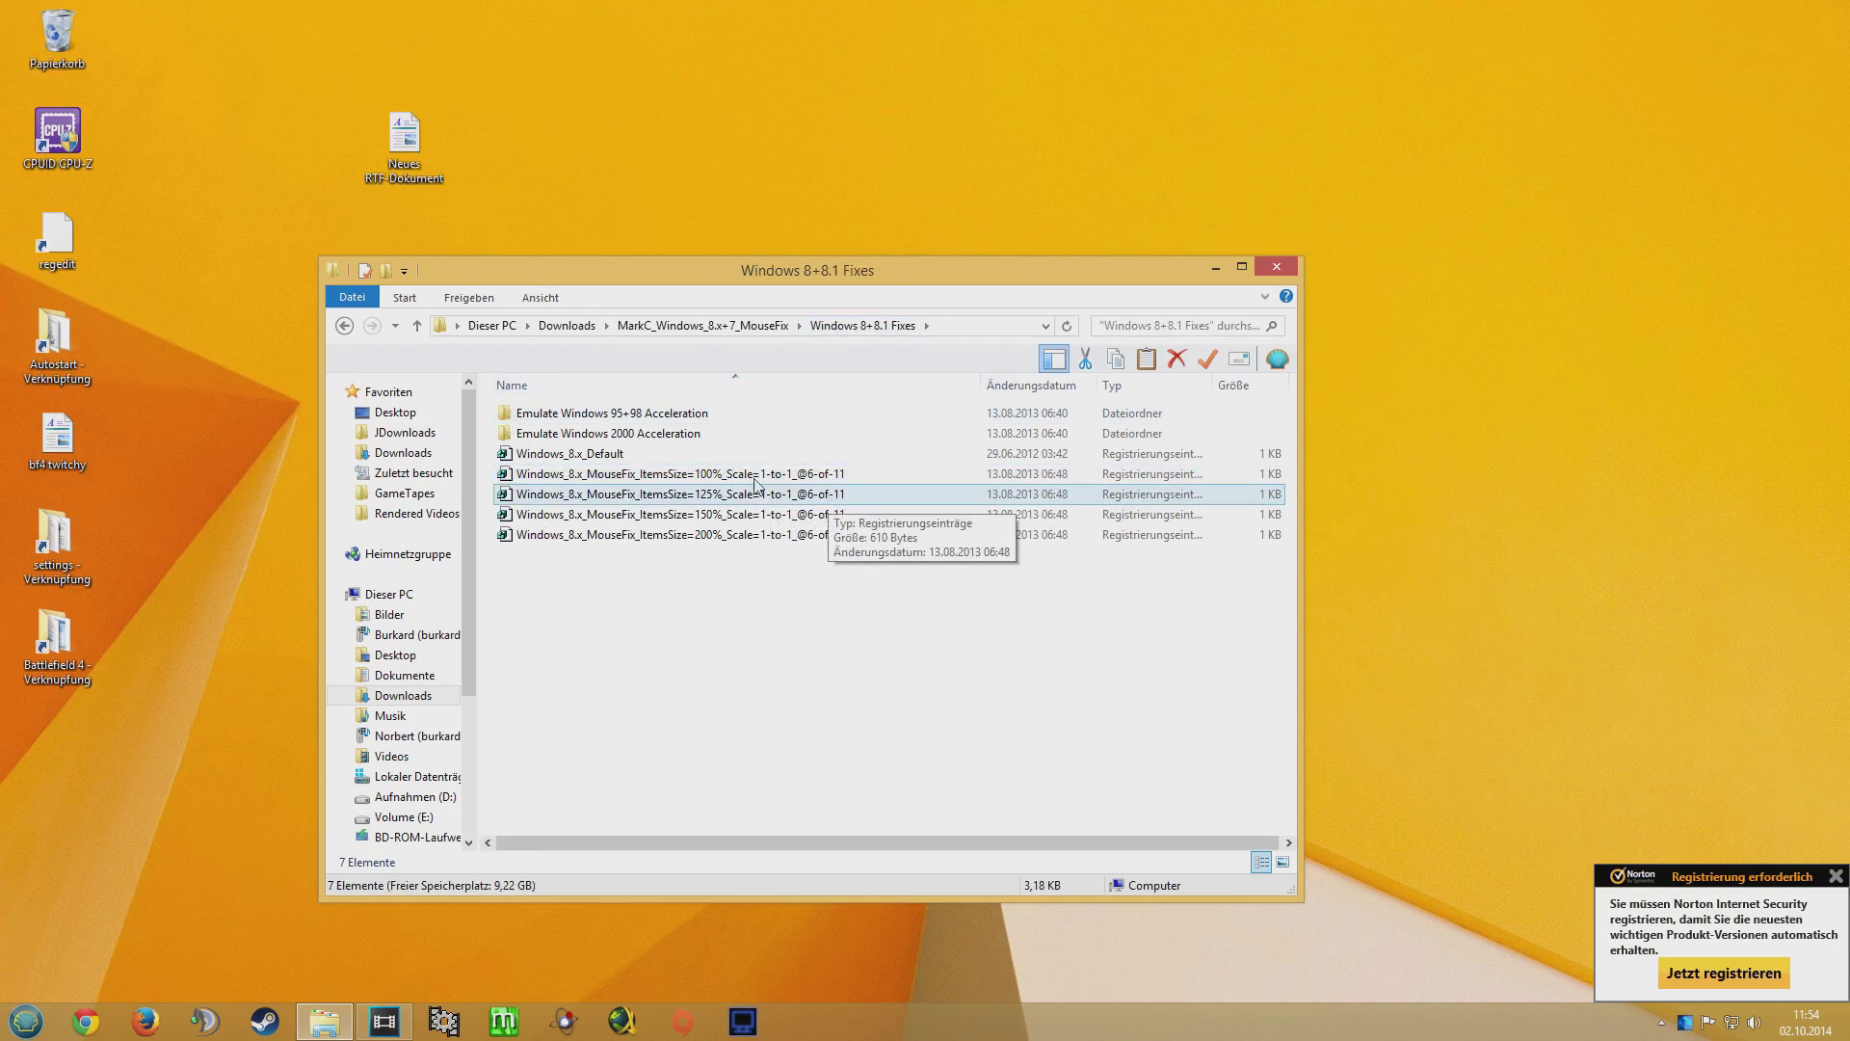
{"action": "left_click", "coordinate": [703, 325]}
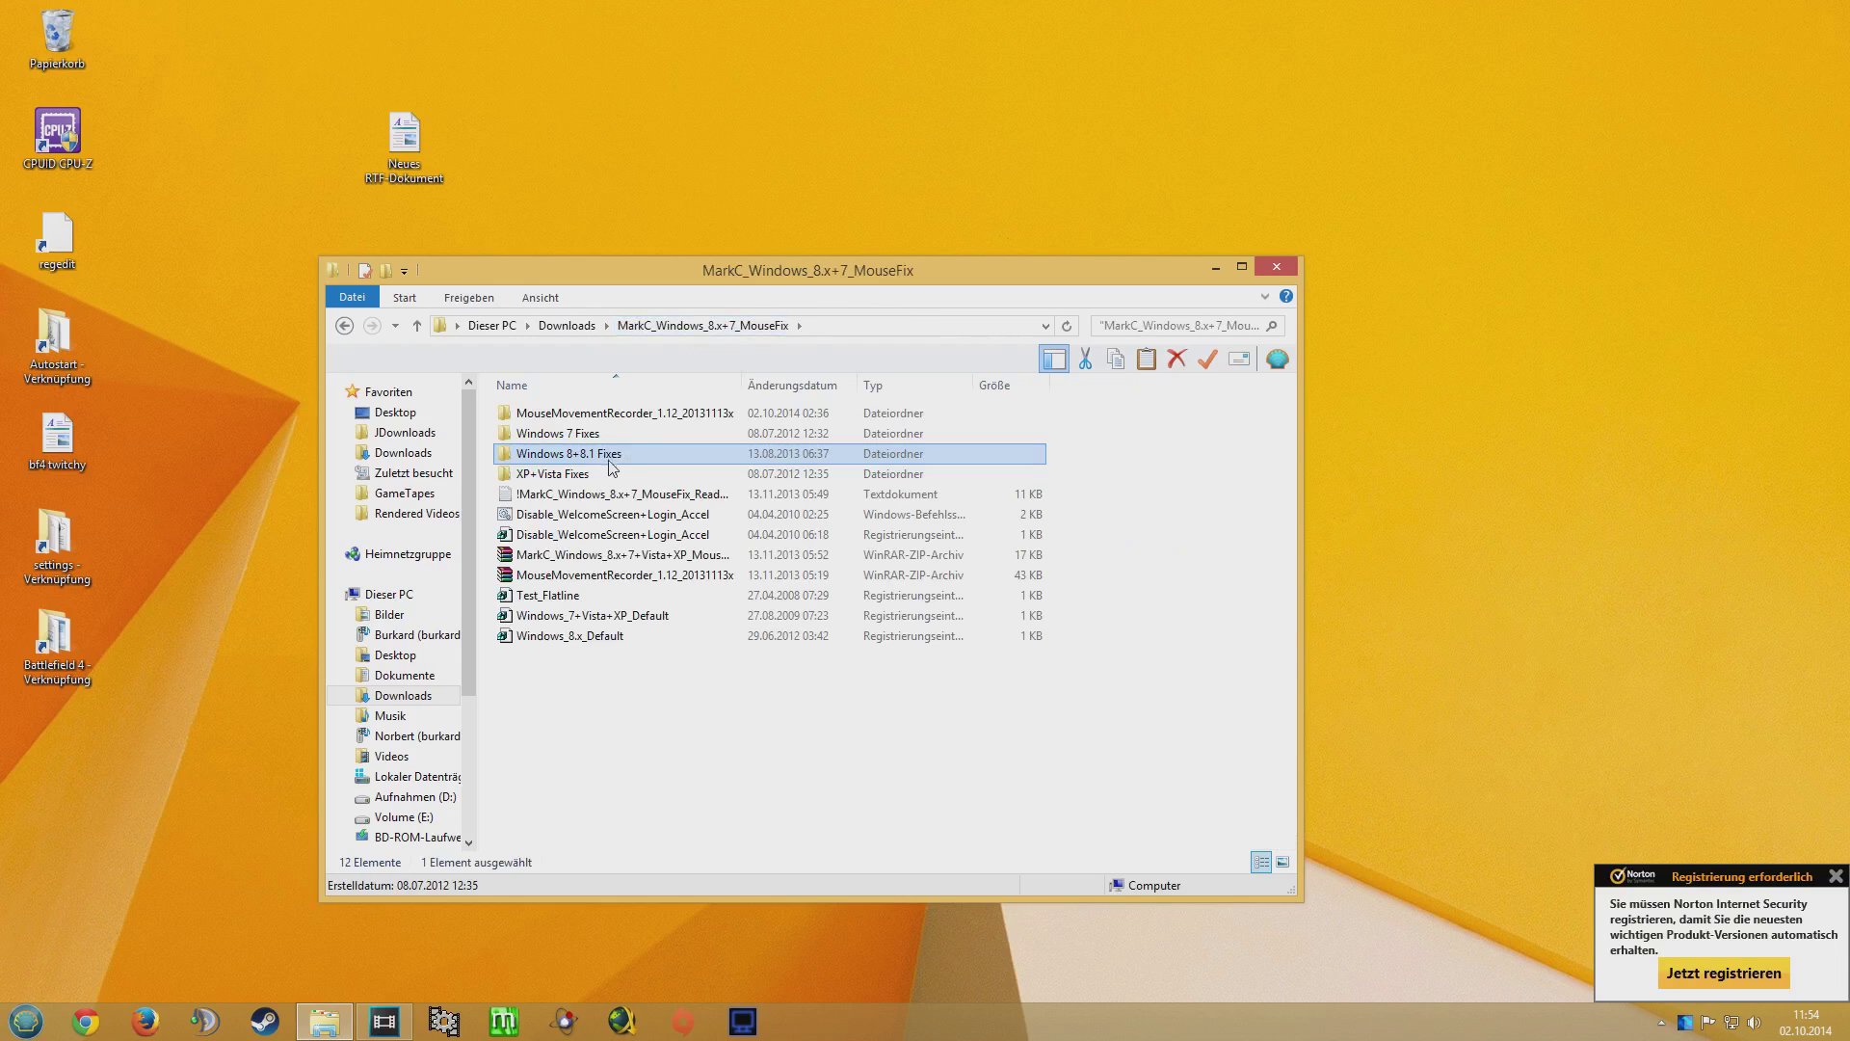
{"action": "double_click", "coordinate": [597, 459]}
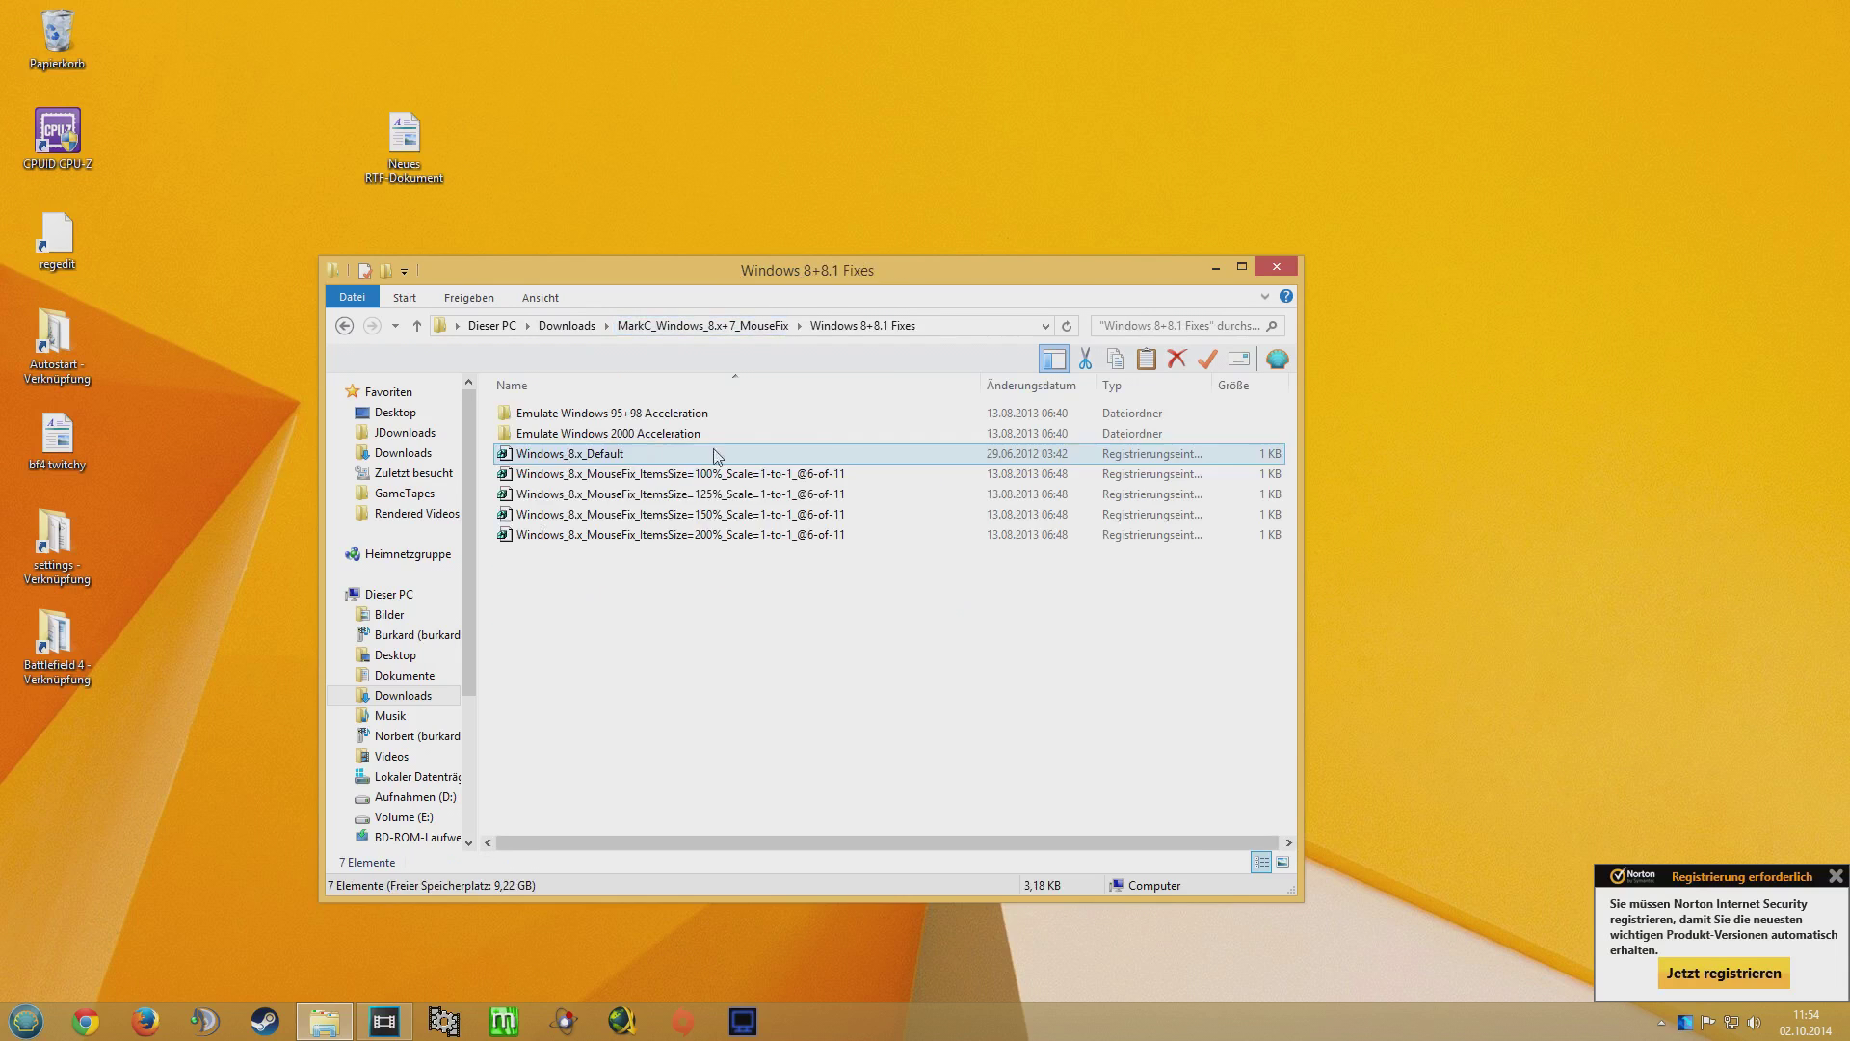
- Run the ItemsSize=100% MouseFix .reg file, confirming Ausführen, Ja, and OK
{"action": "double_click", "coordinate": [636, 473]}
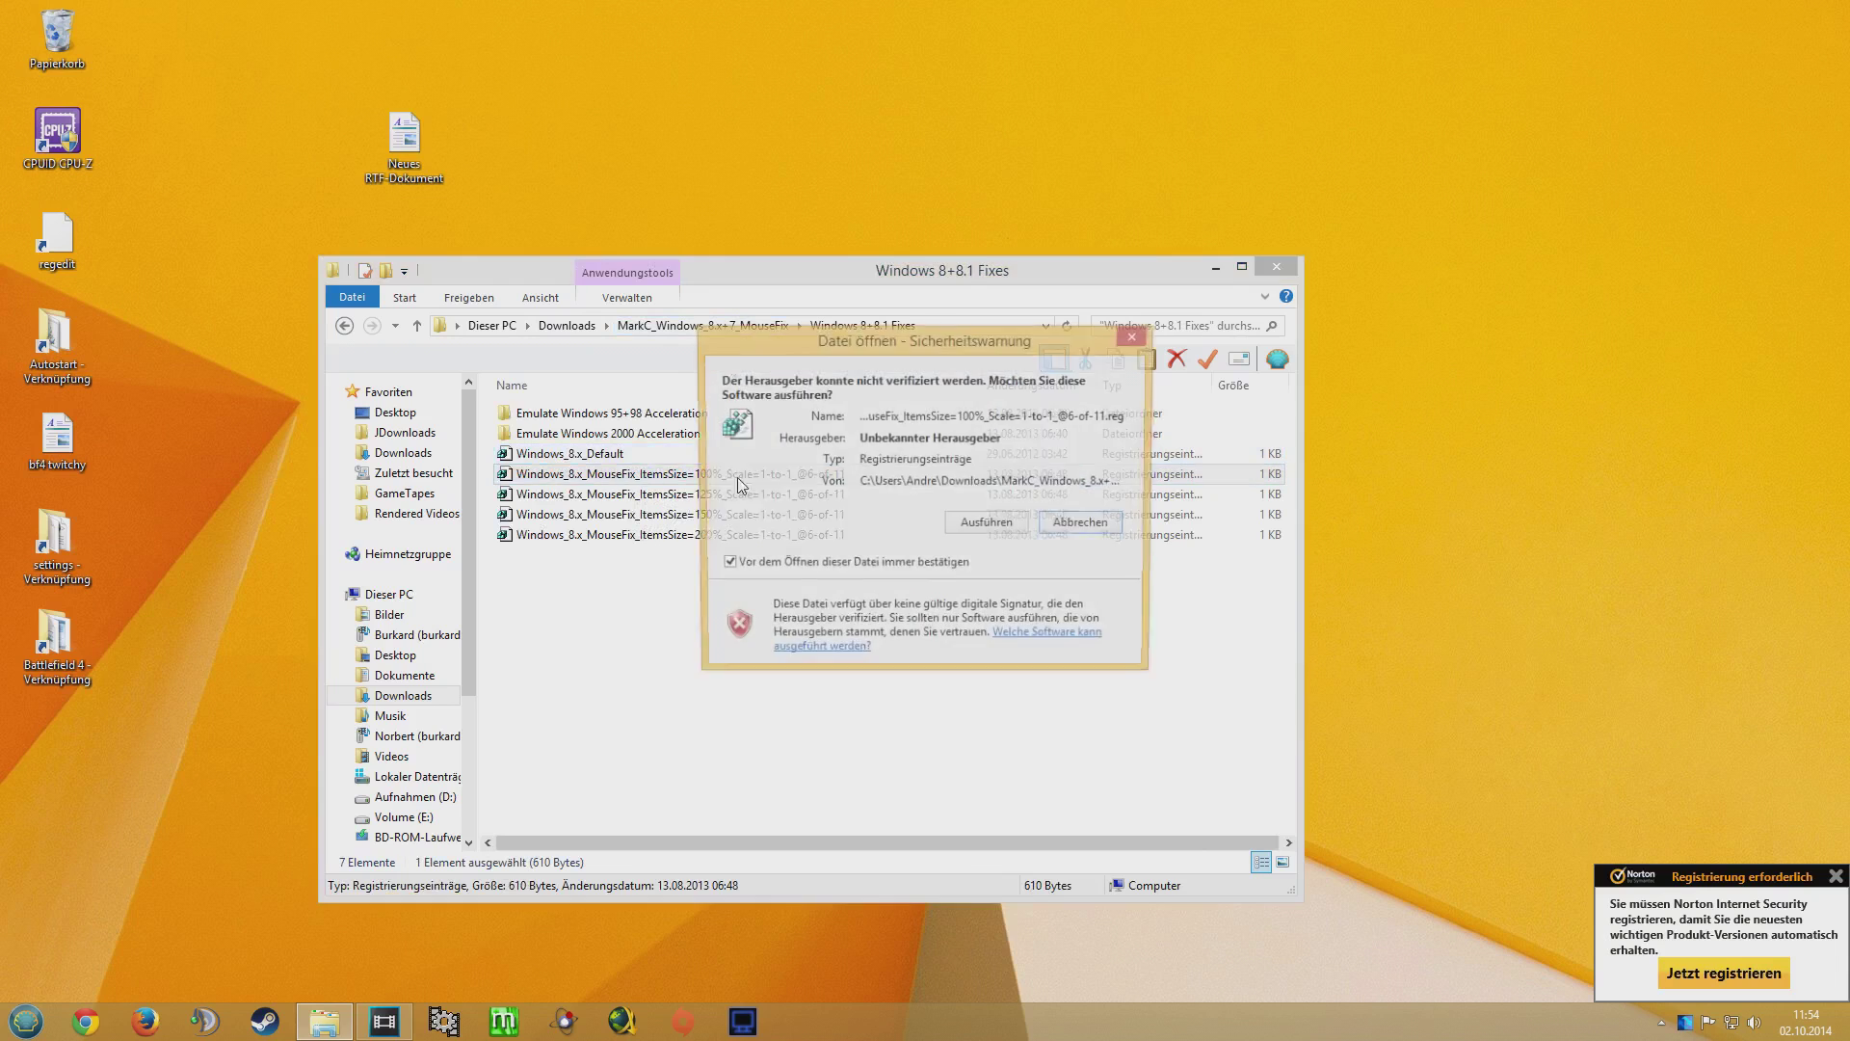
{"action": "left_click", "coordinate": [974, 523]}
{"action": "left_click", "coordinate": [1074, 548]}
{"action": "left_click", "coordinate": [1125, 534]}
- Select groups of the 100%, 150% and 200% MouseFix files, then return to MarkC_Windows_8.x+7_MouseFix
{"action": "left_click_drag", "start_coordinate": [991, 621], "coordinate": [804, 472]}
{"action": "left_click_drag", "start_coordinate": [876, 614], "coordinate": [1116, 738]}
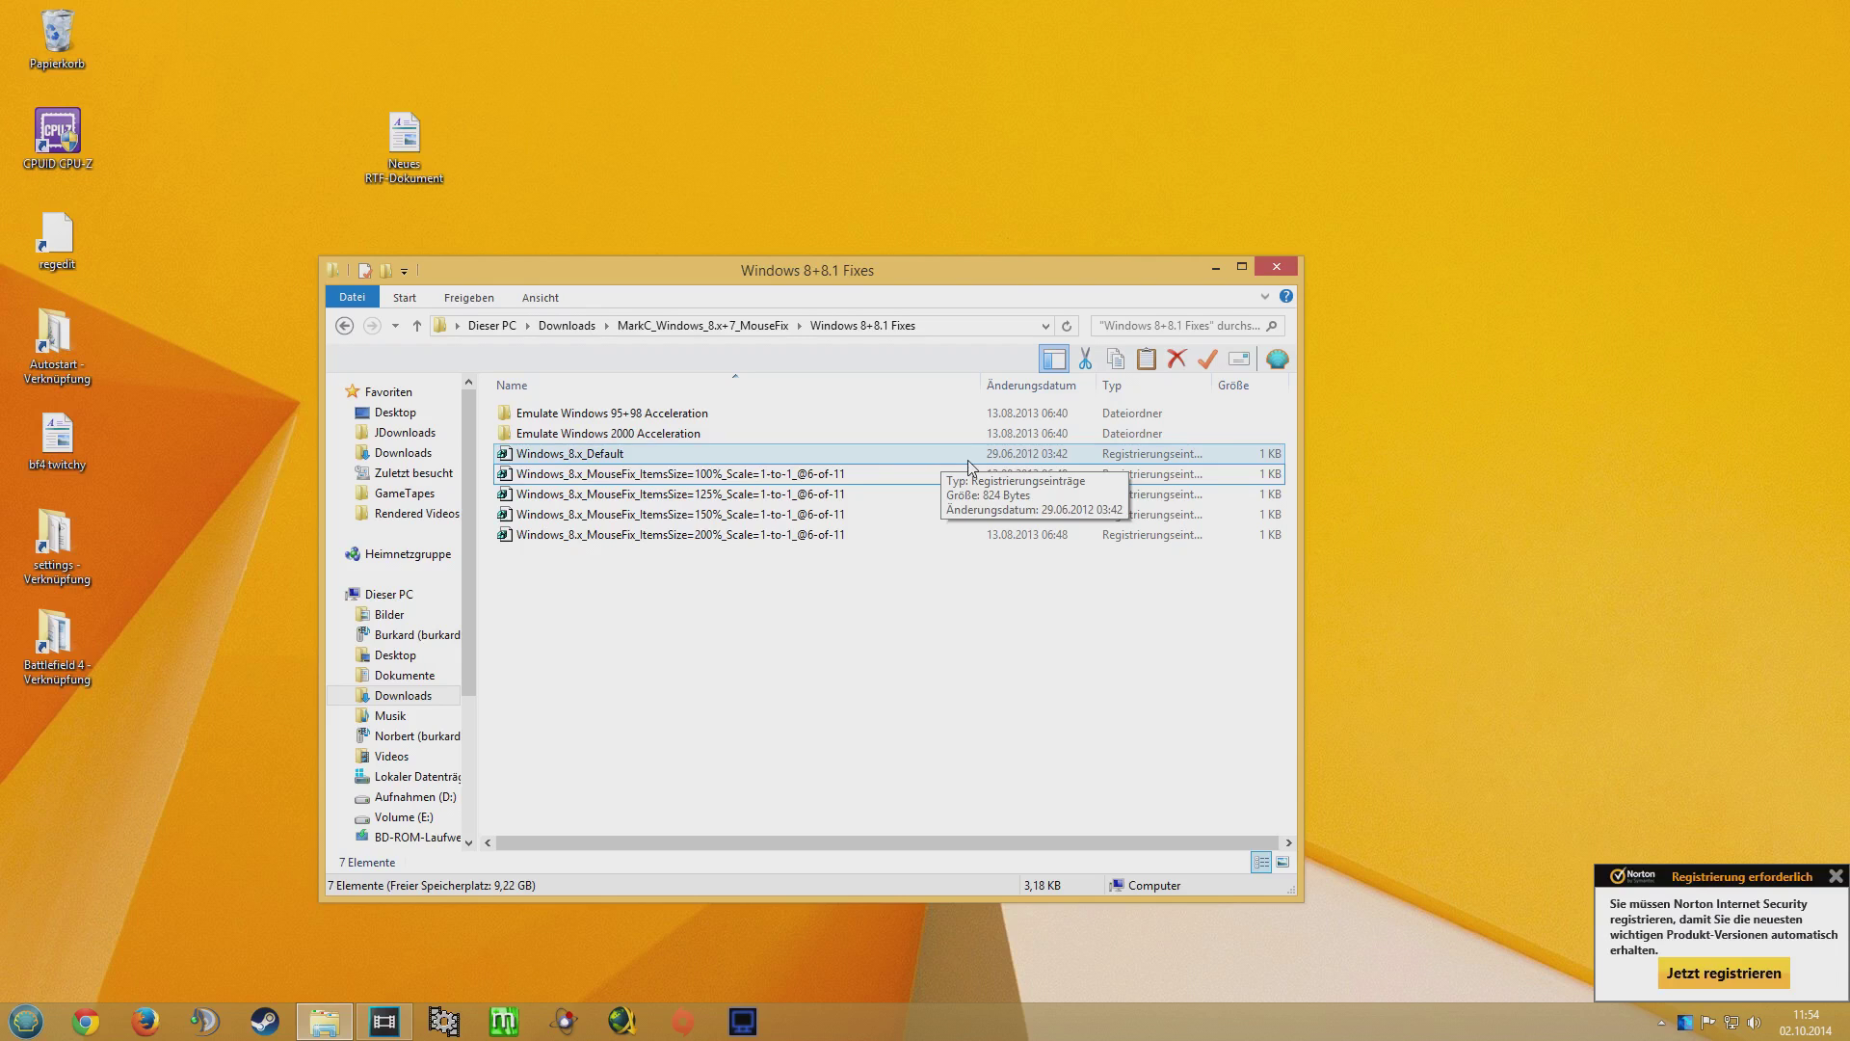
{"action": "left_click_drag", "start_coordinate": [888, 634], "coordinate": [806, 521]}
{"action": "left_click", "coordinate": [814, 578]}
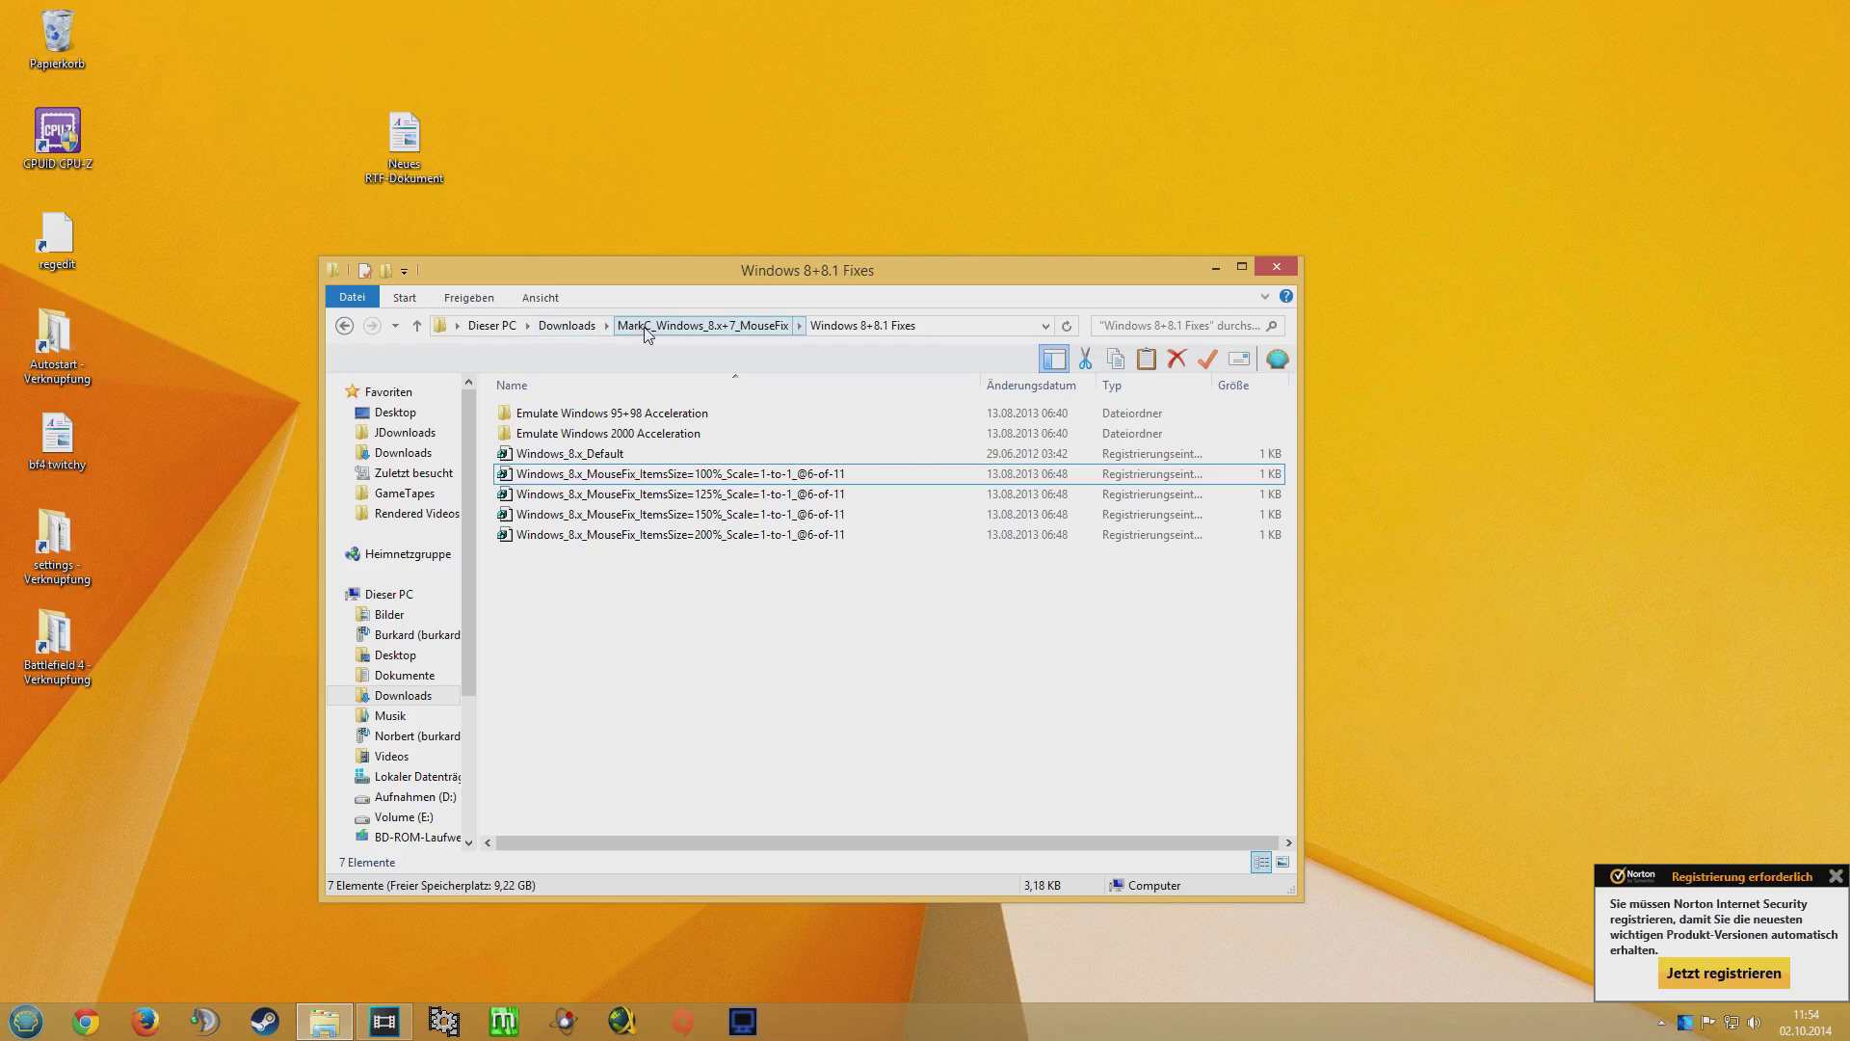
{"action": "left_click", "coordinate": [852, 477]}
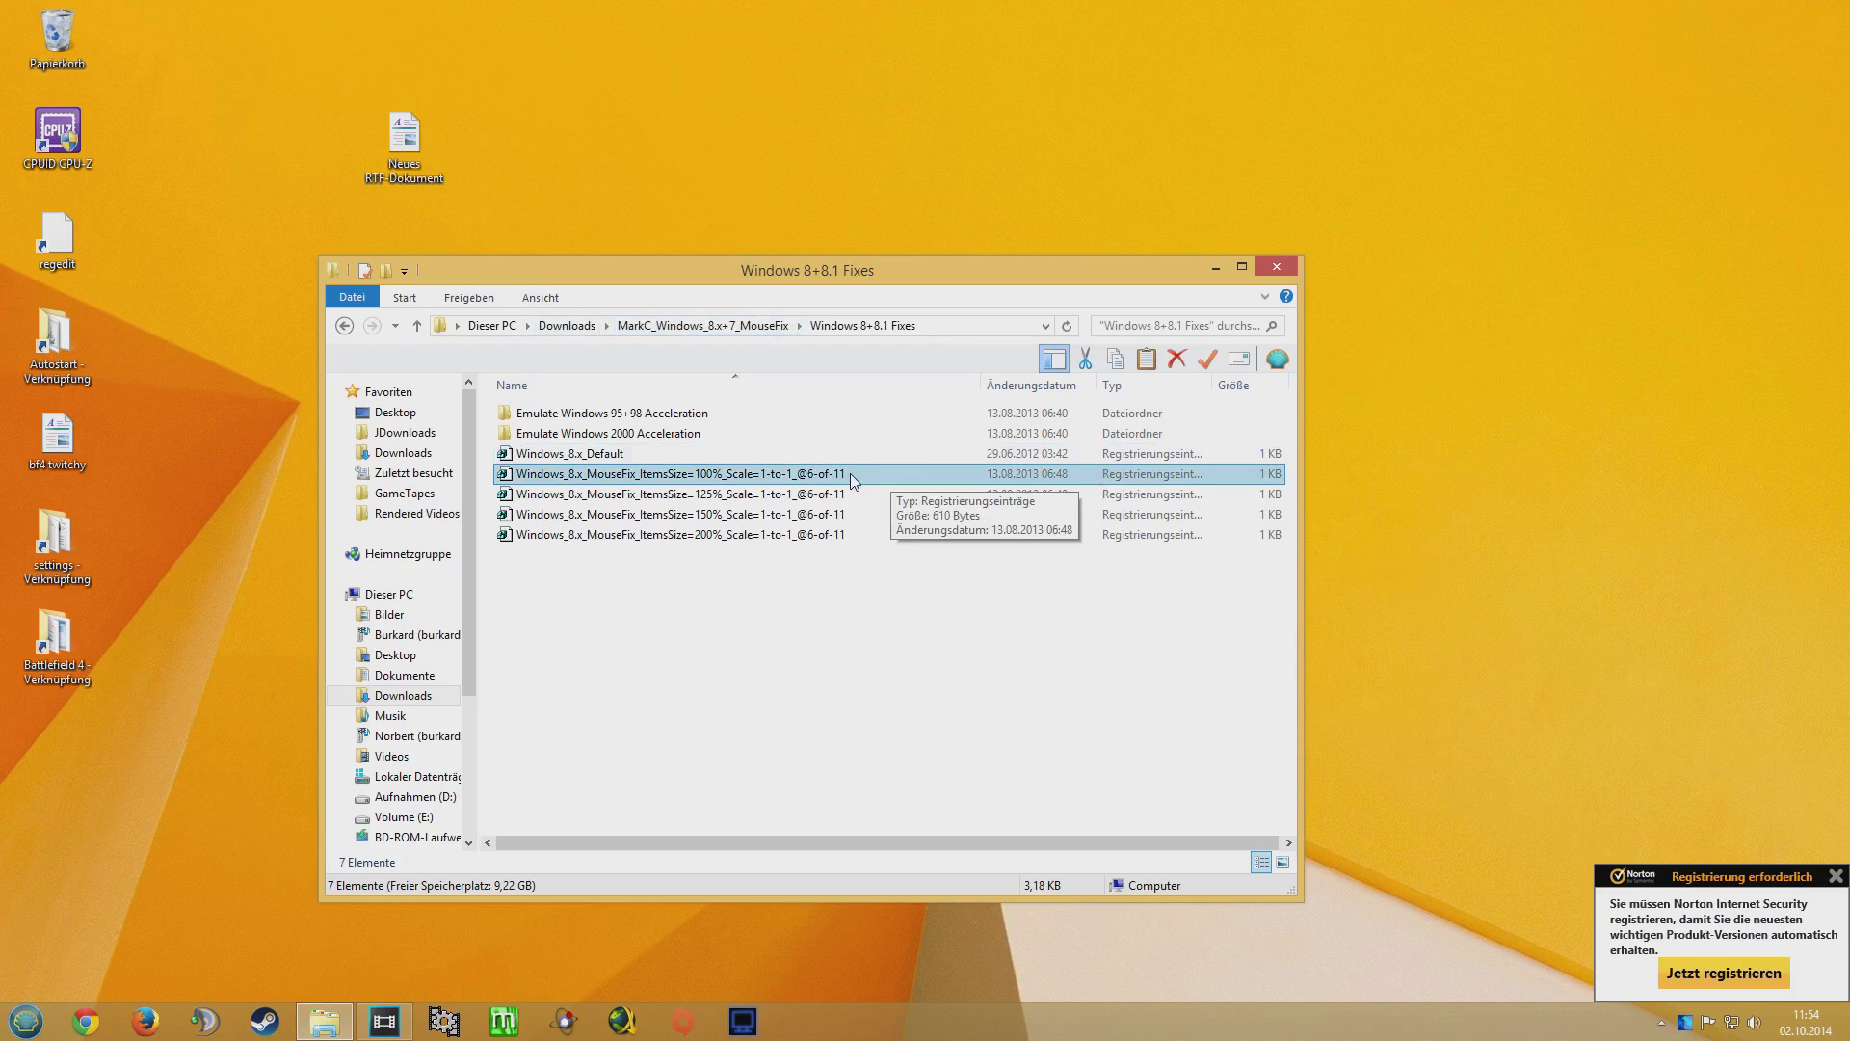
{"action": "left_click", "coordinate": [781, 326]}
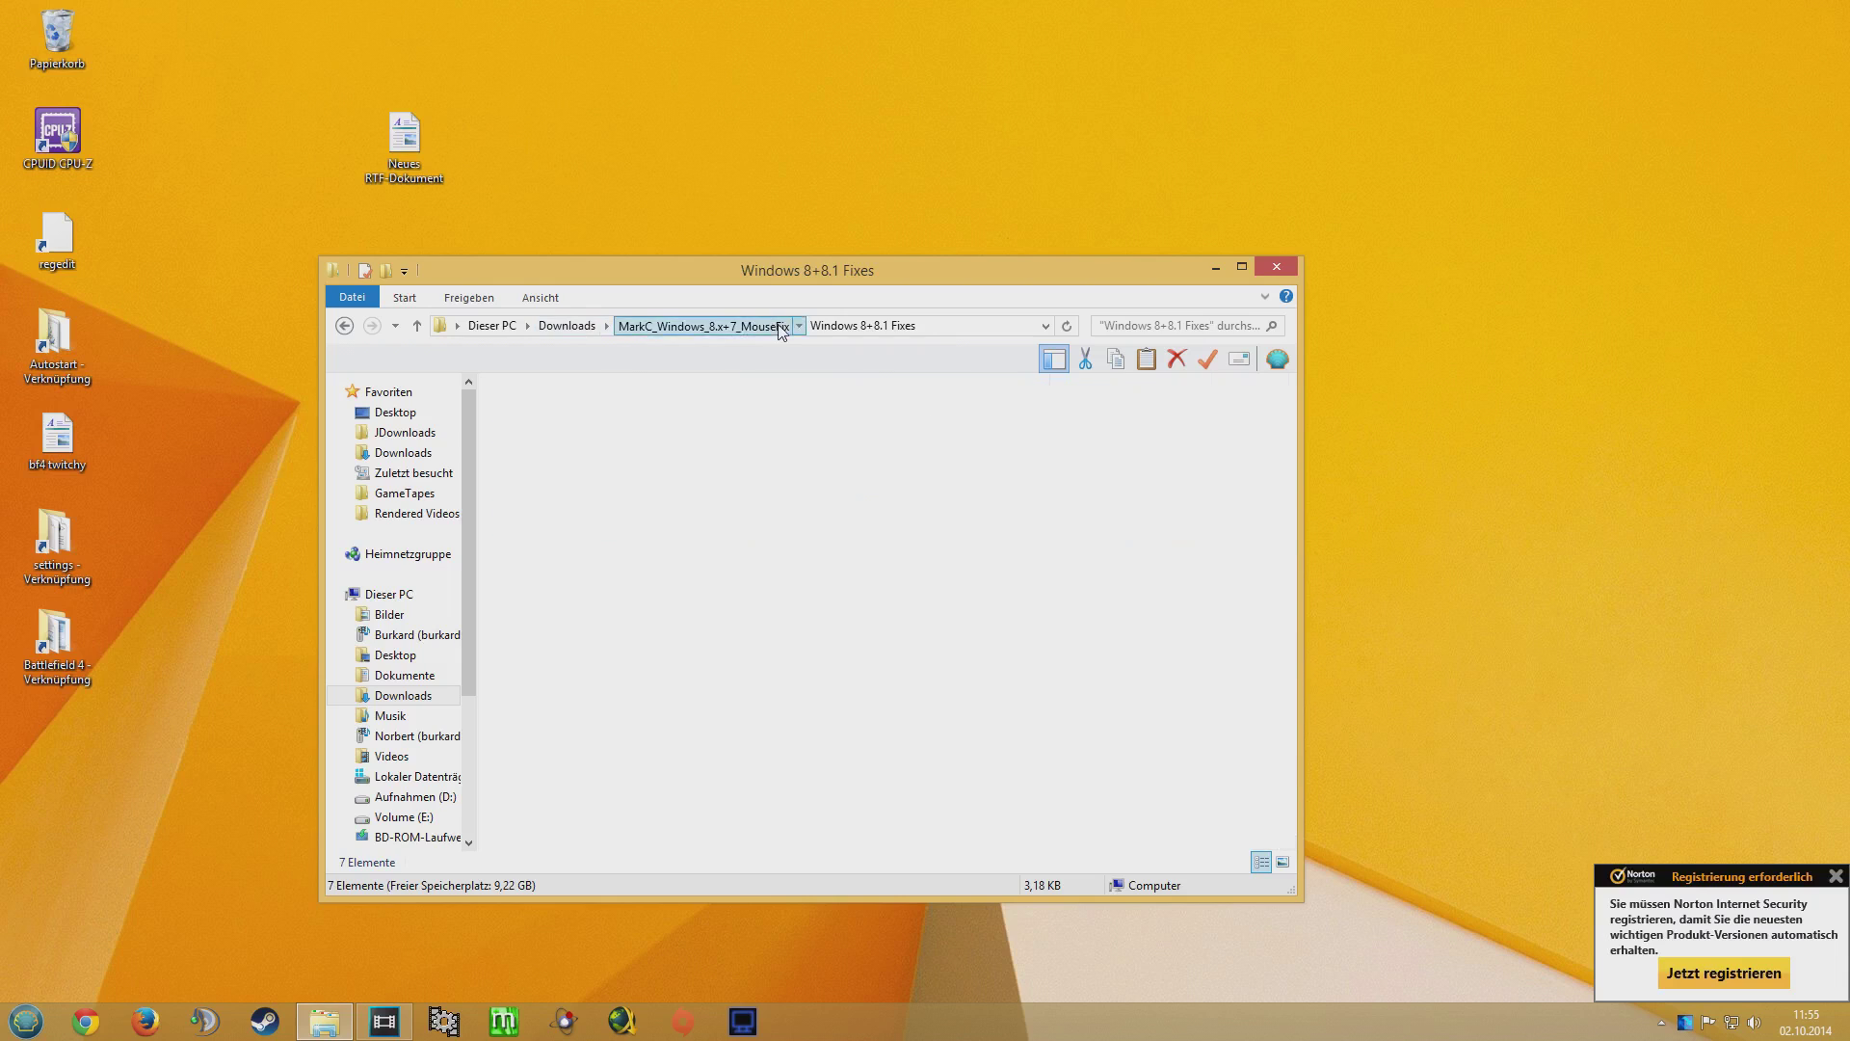
{"action": "left_click", "coordinate": [639, 432]}
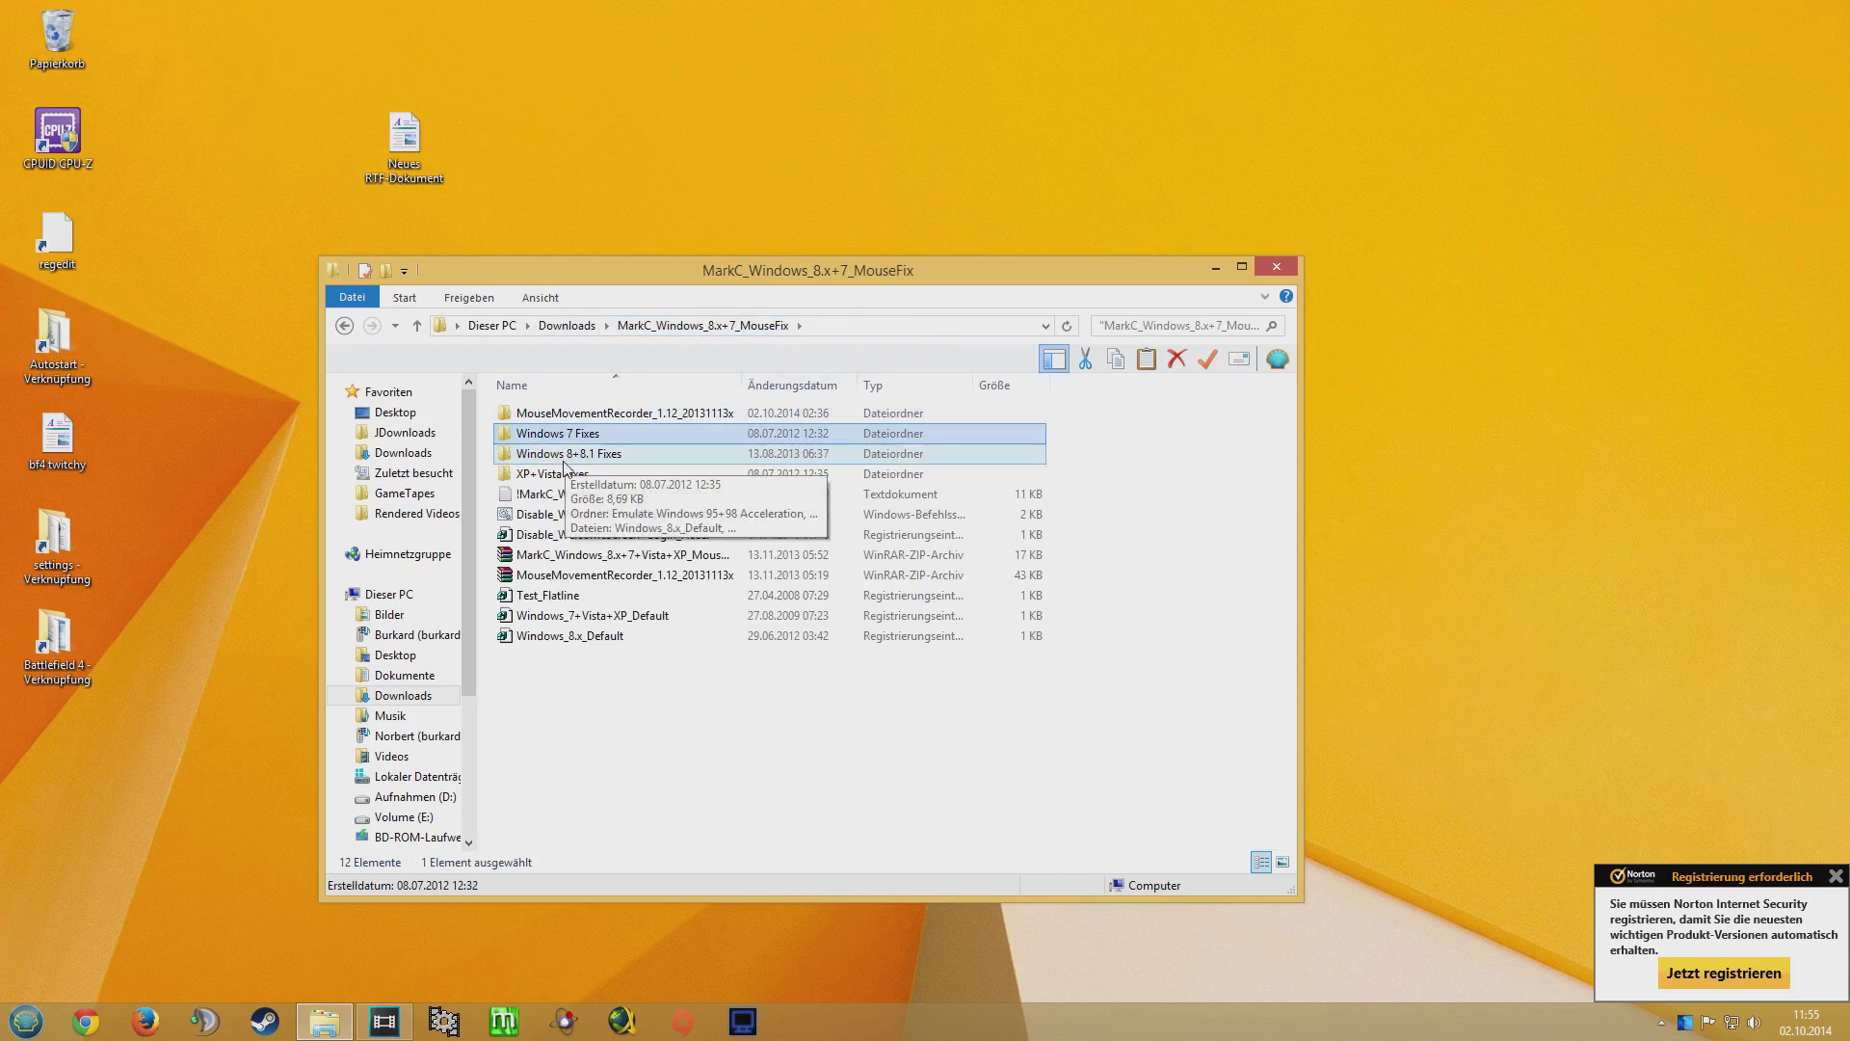
{"action": "mouse_move", "coordinate": [598, 421]}
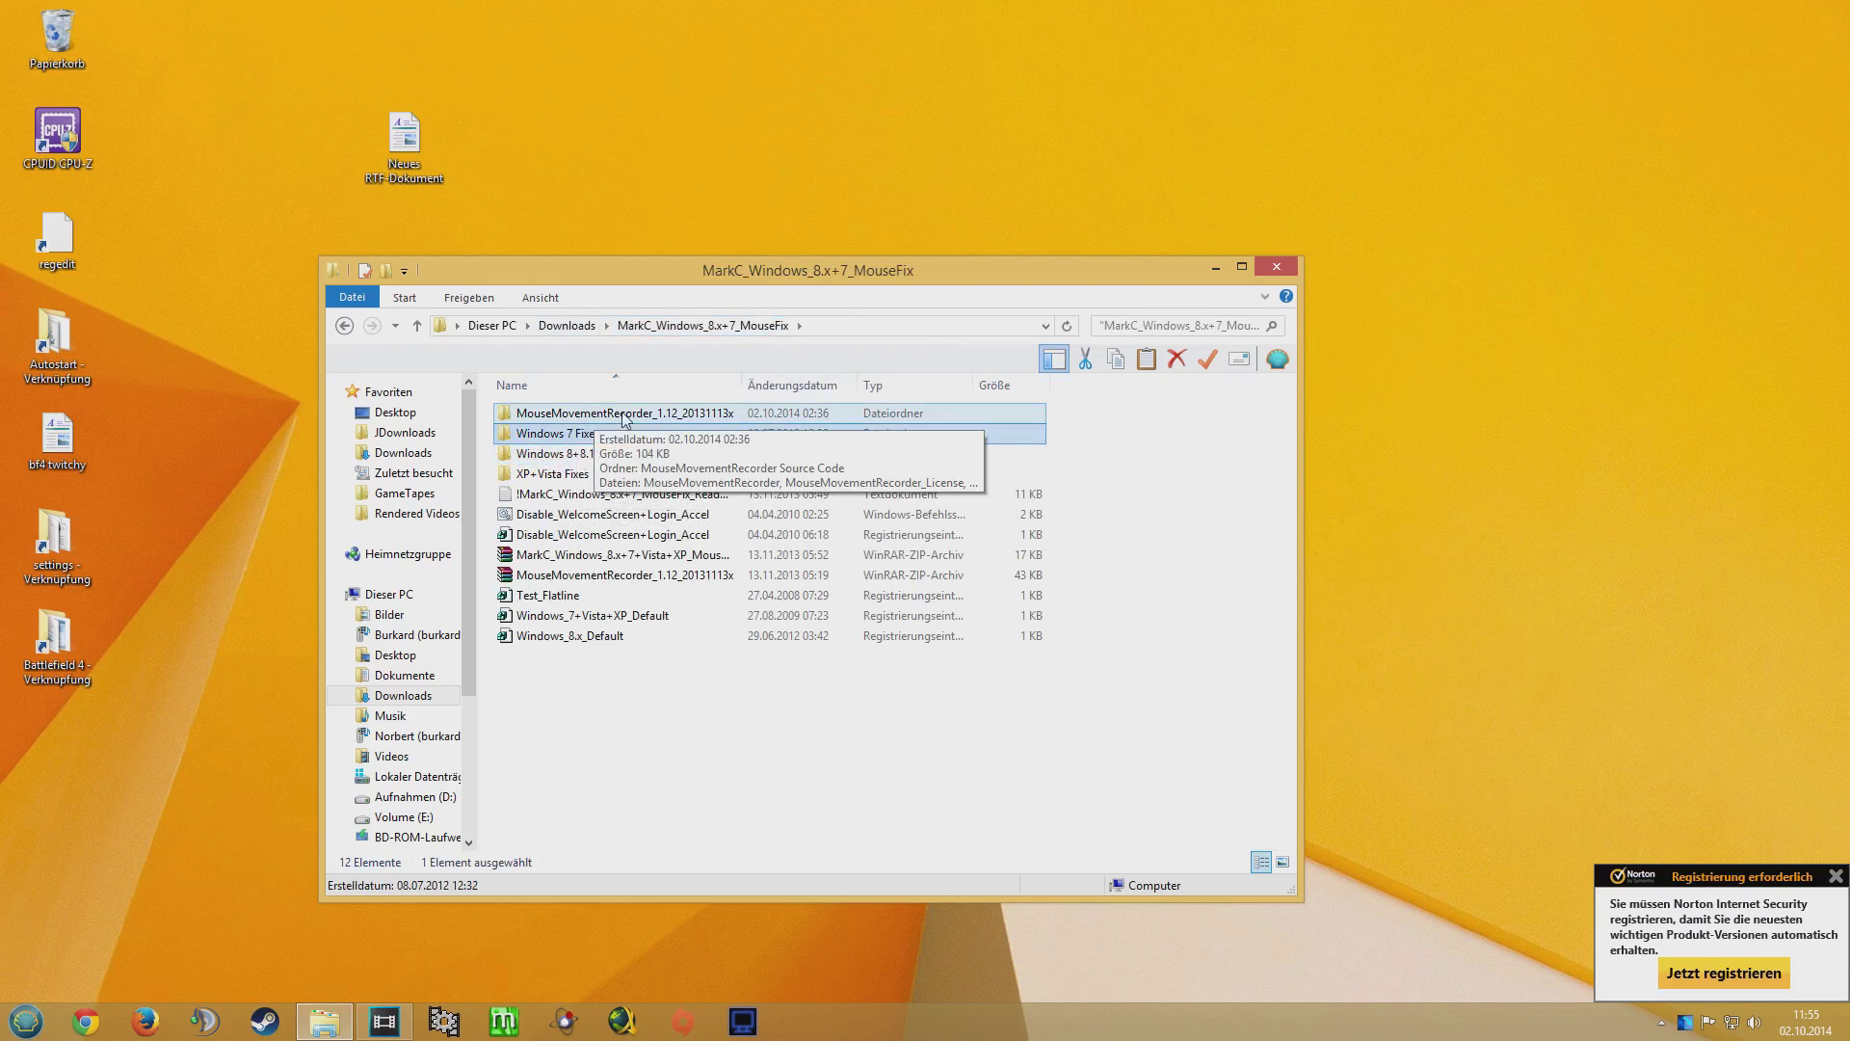
{"action": "double_click", "coordinate": [690, 417]}
{"action": "right_click", "coordinate": [644, 434]}
{"action": "left_click", "coordinate": [645, 479]}
{"action": "left_click", "coordinate": [1163, 694]}
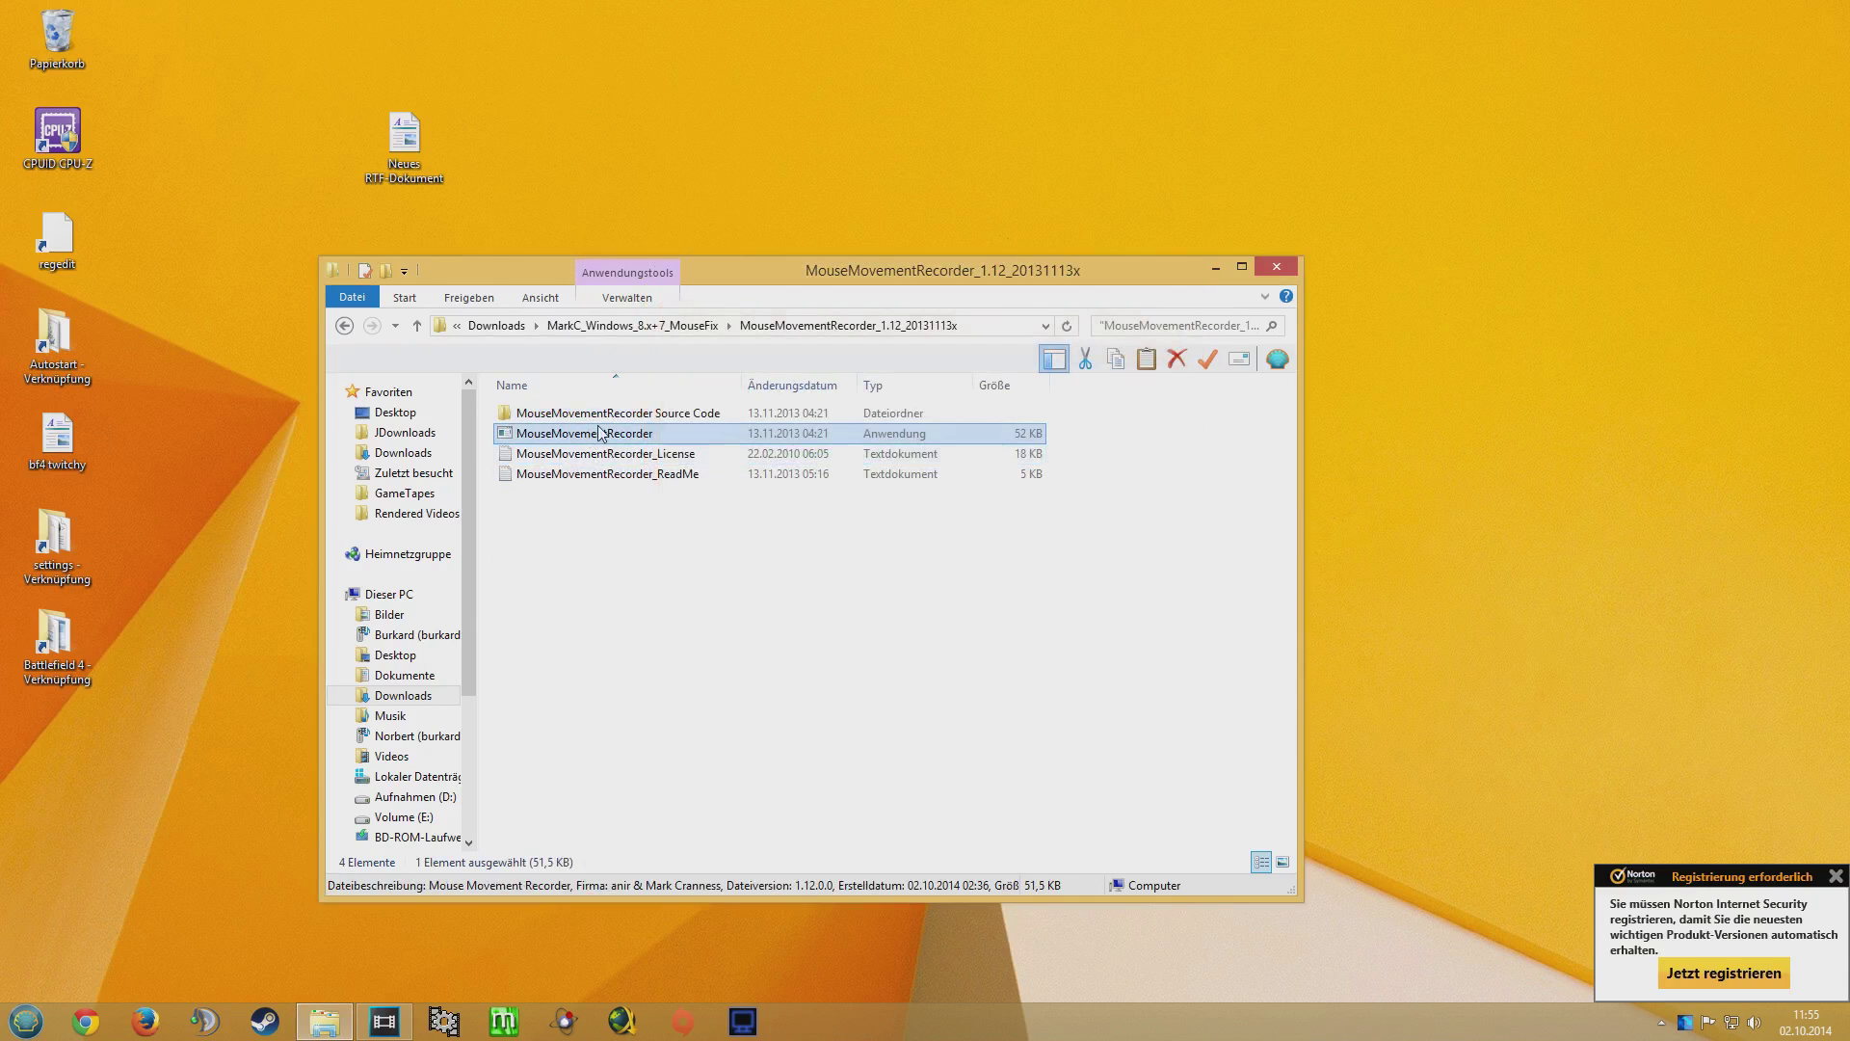
{"action": "right_click", "coordinate": [600, 433]}
{"action": "left_click", "coordinate": [664, 460]}
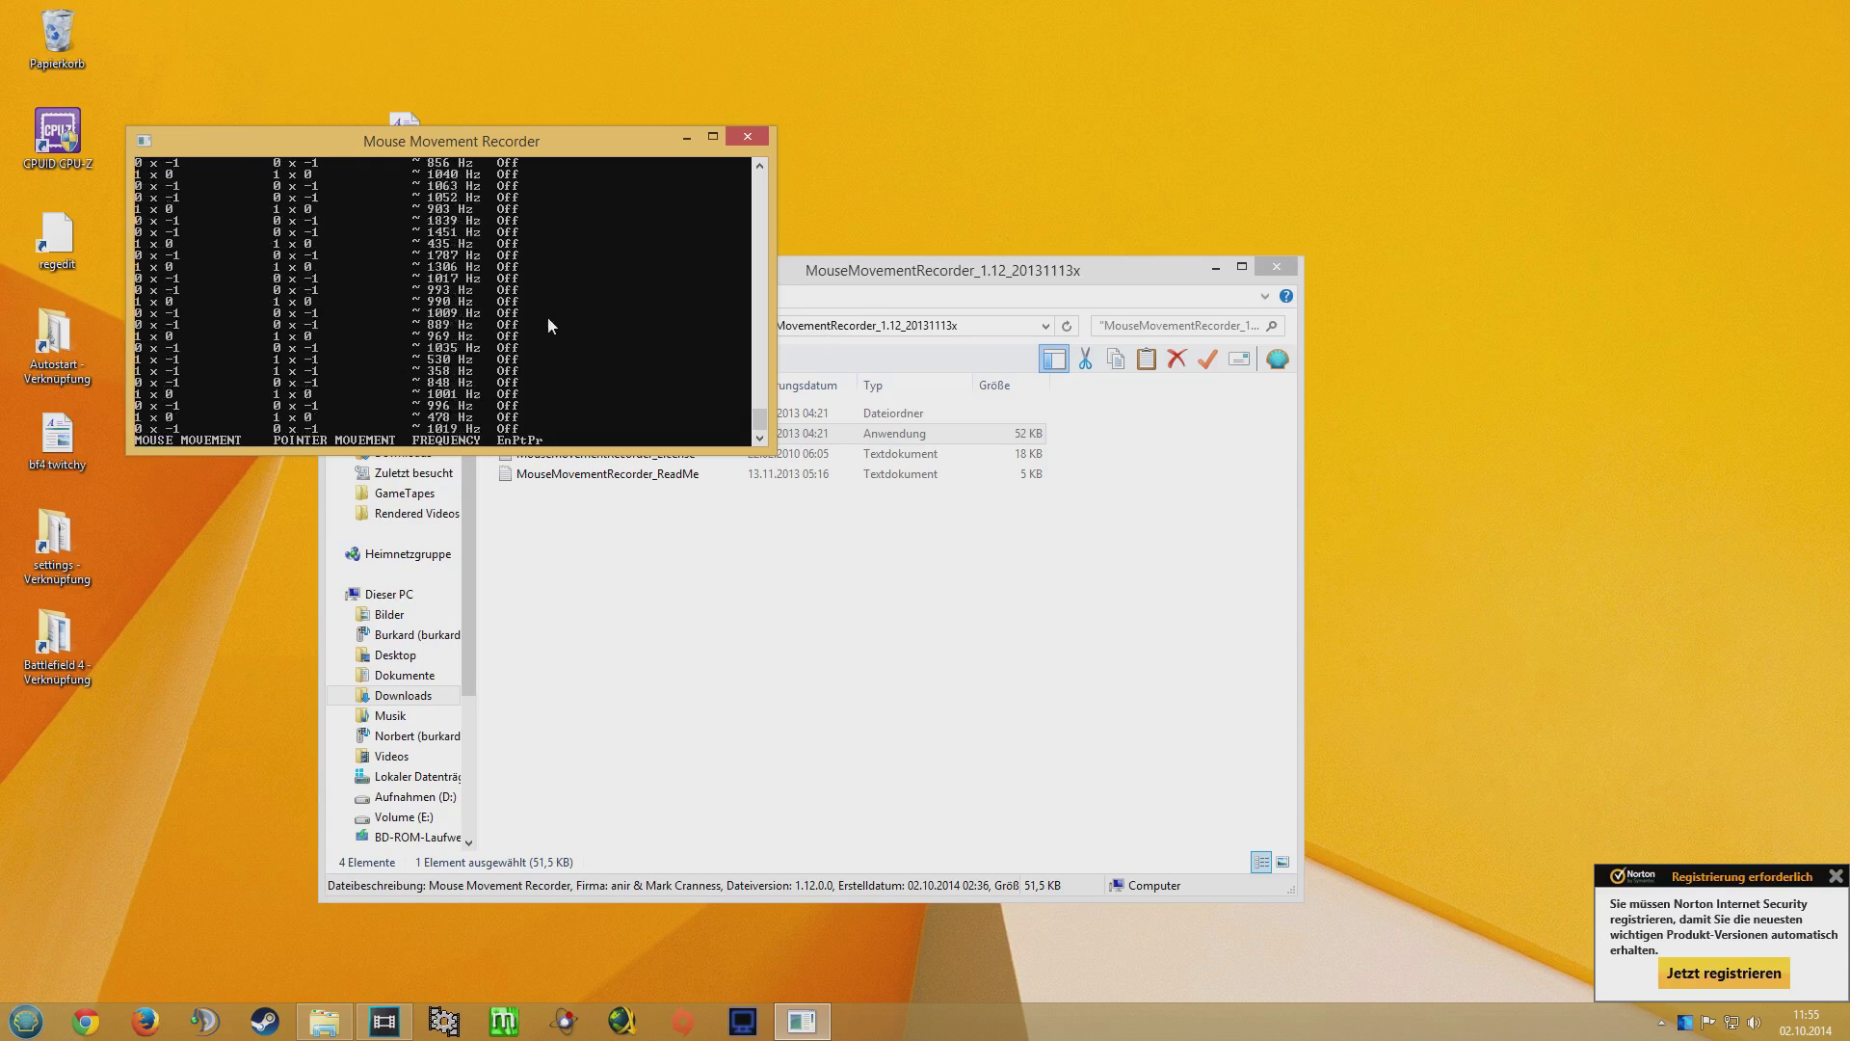
{"action": "left_click", "coordinate": [742, 136]}
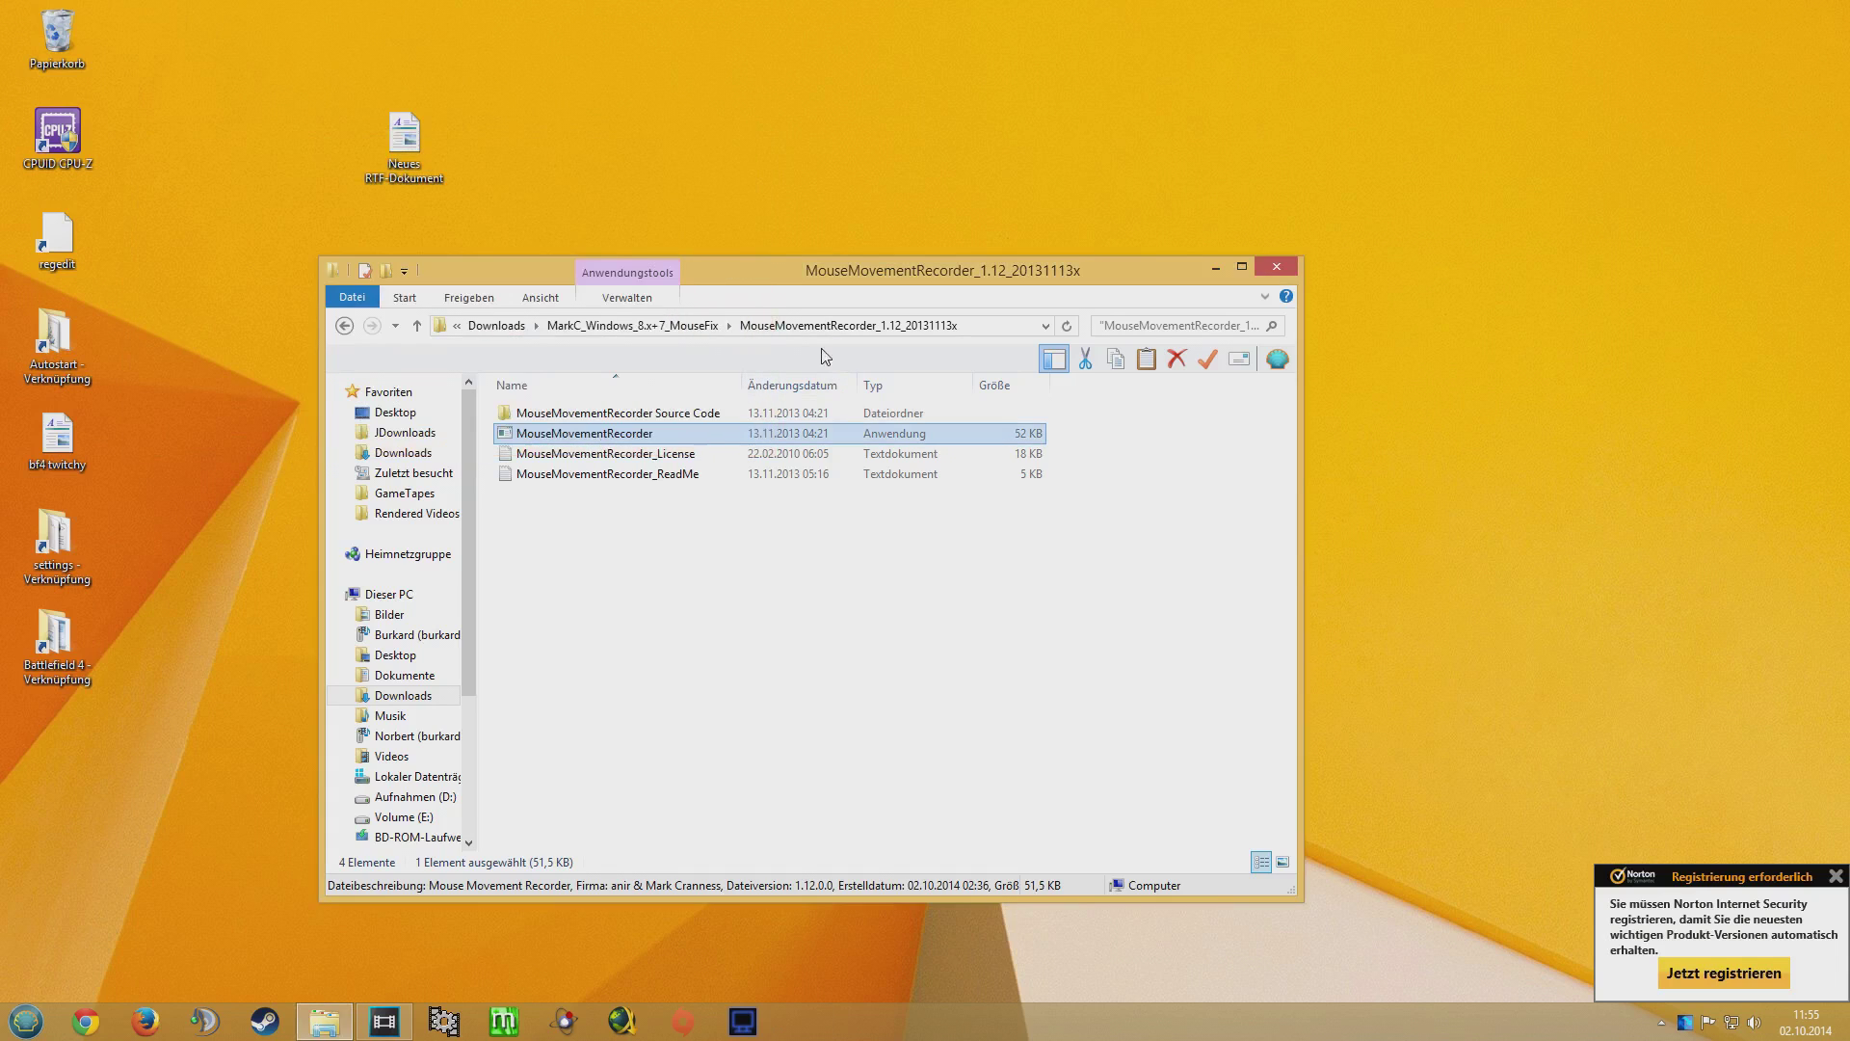
{"action": "left_click", "coordinate": [689, 333]}
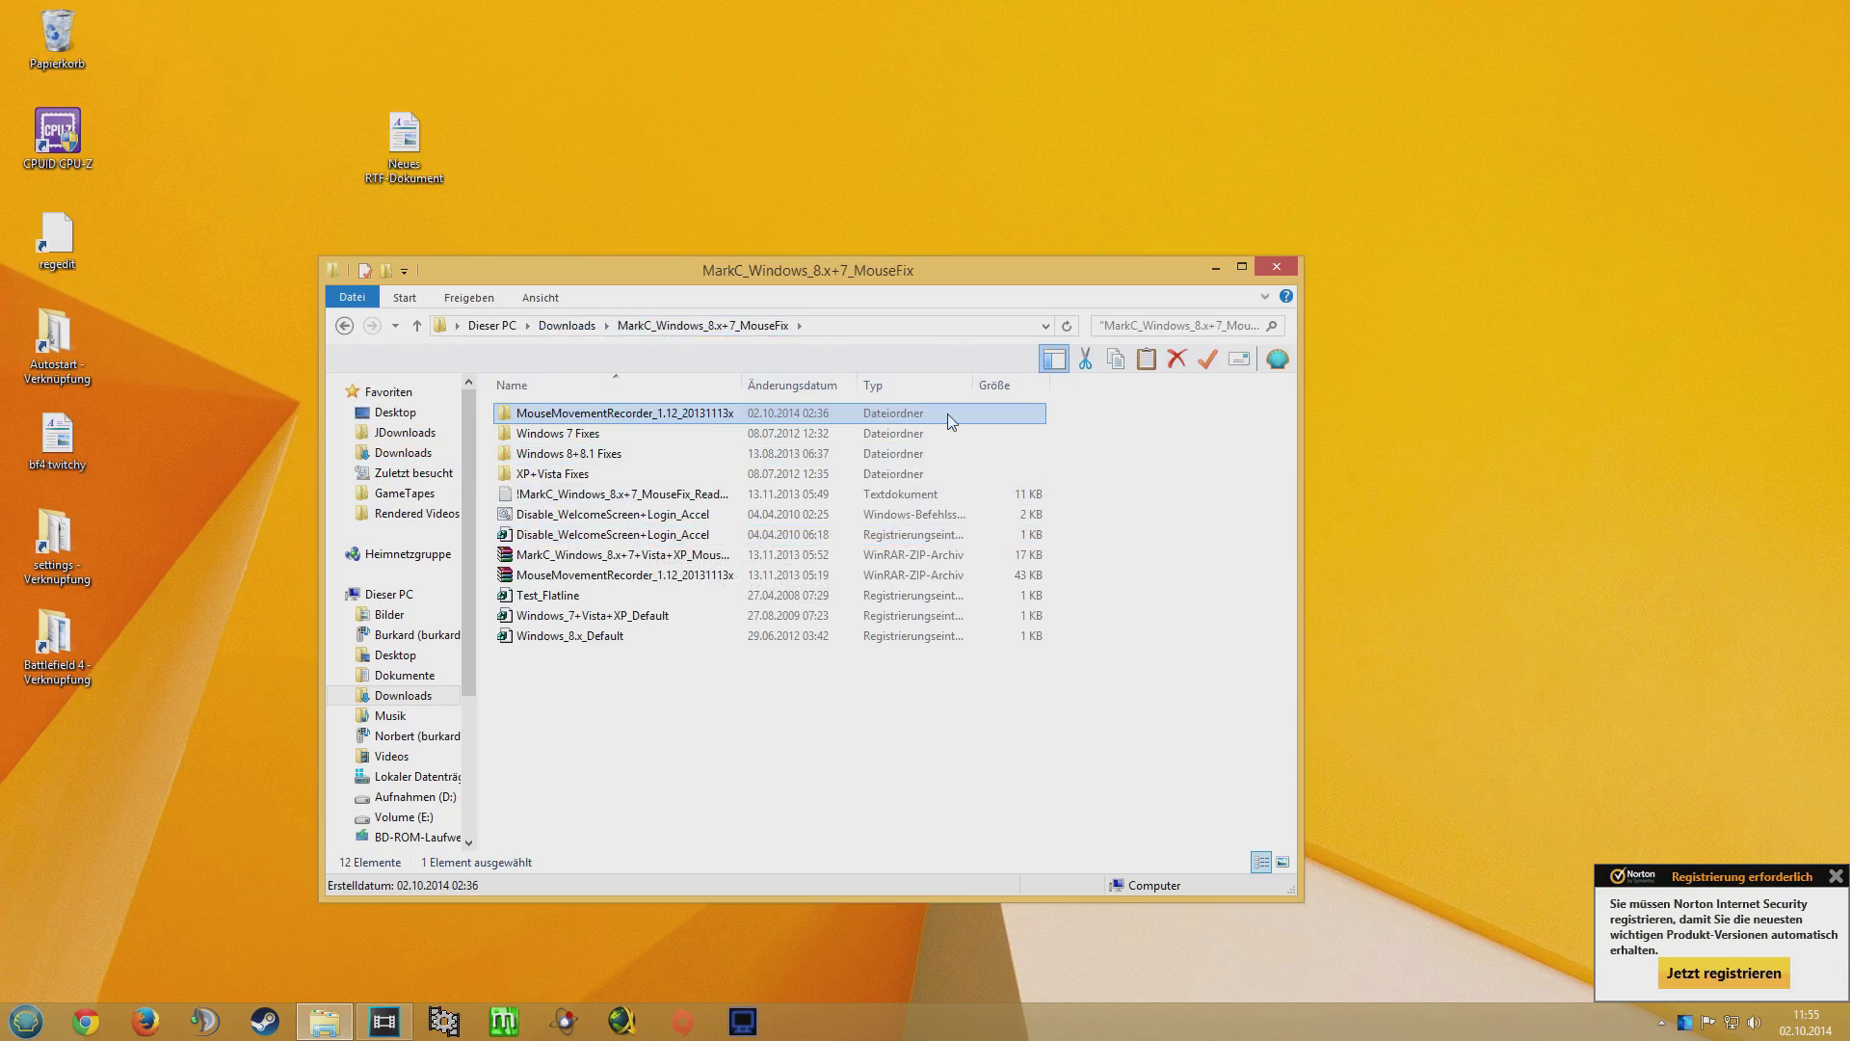
{"action": "left_click", "coordinate": [1284, 268]}
{"action": "double_click", "coordinate": [426, 158]}
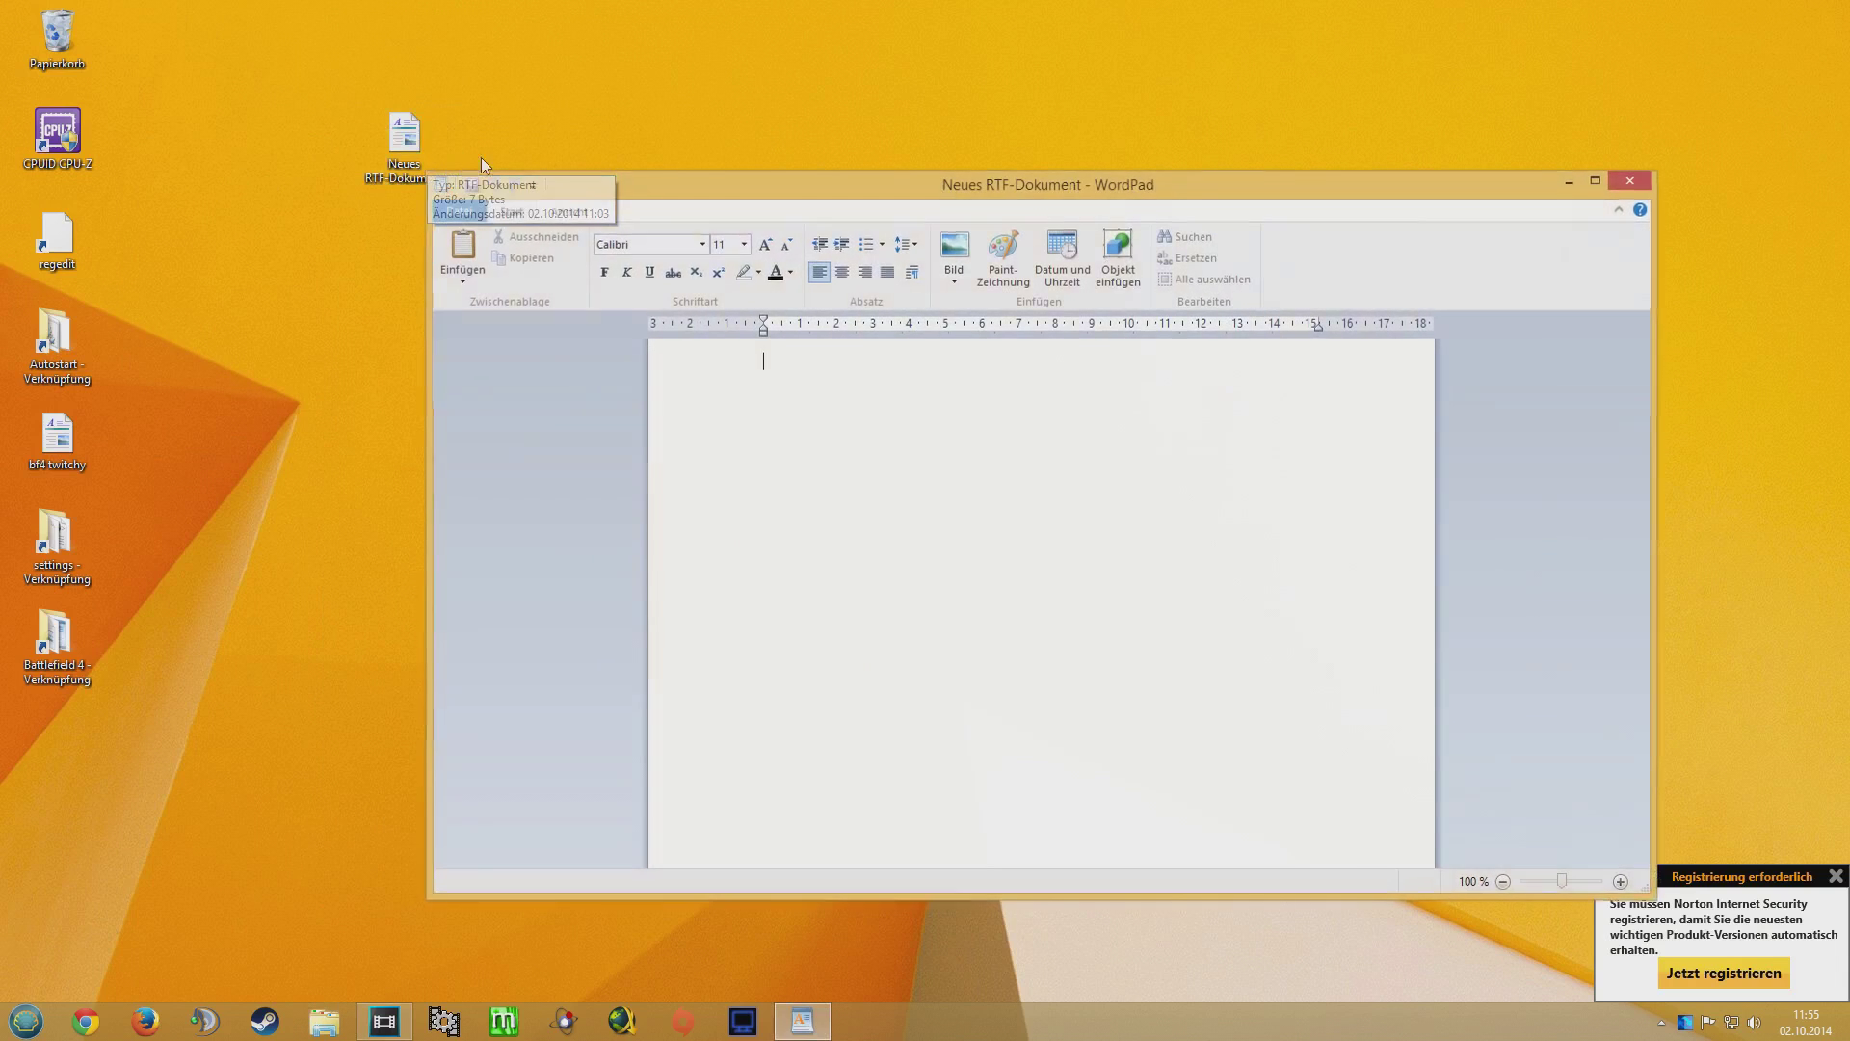
{"action": "left_click", "coordinate": [1627, 182]}
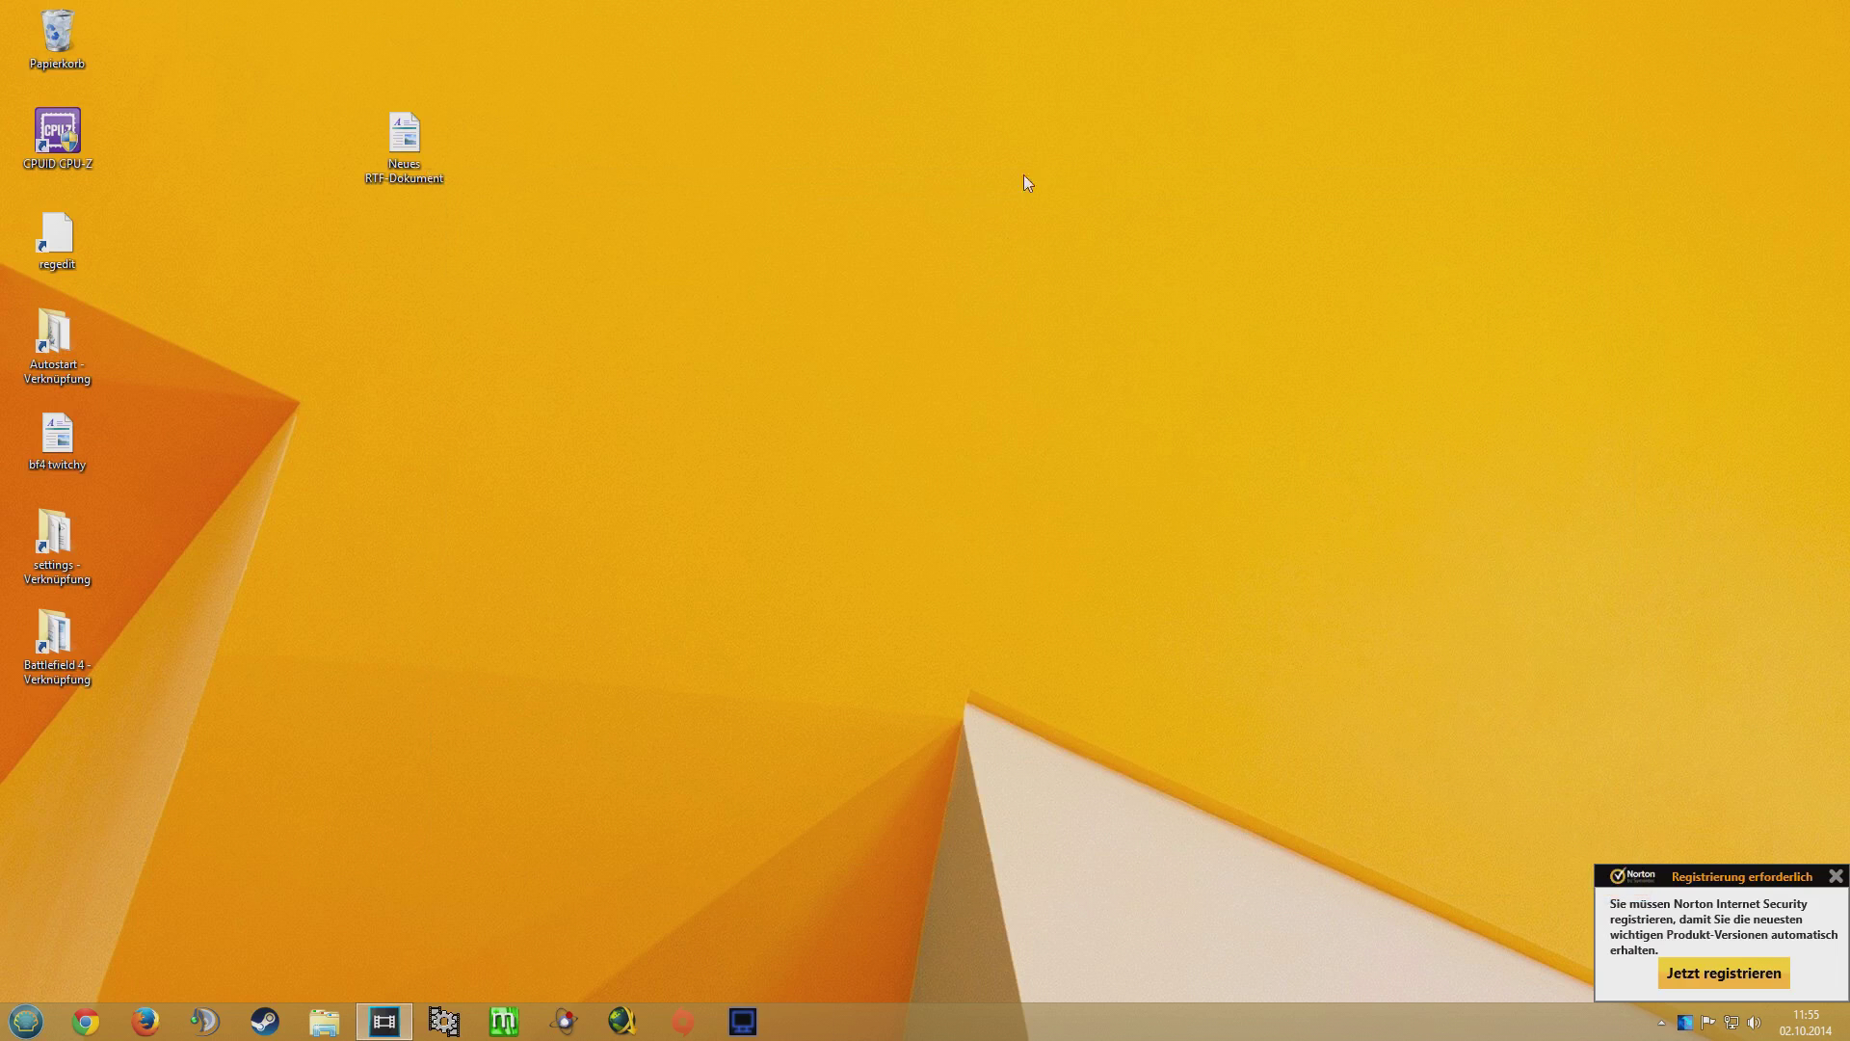
{"action": "double_click", "coordinate": [31, 443]}
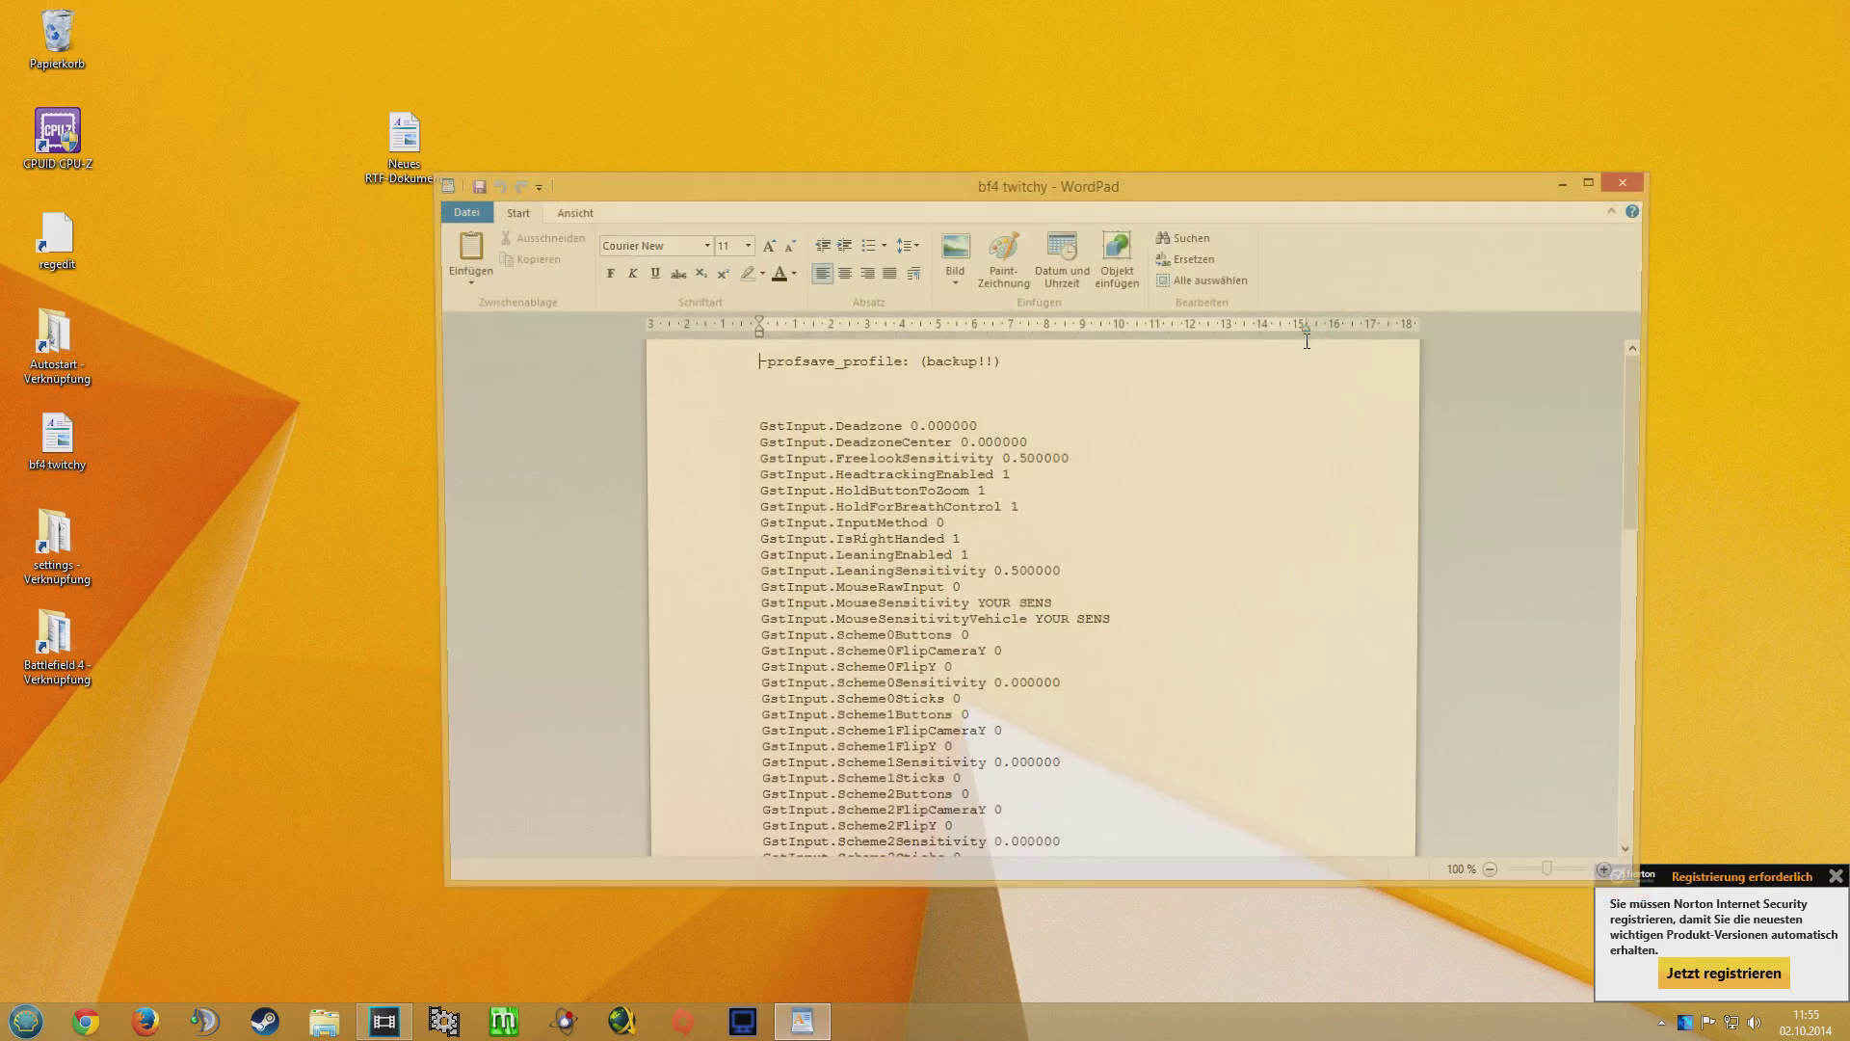
{"action": "key", "text": "super+Down"}
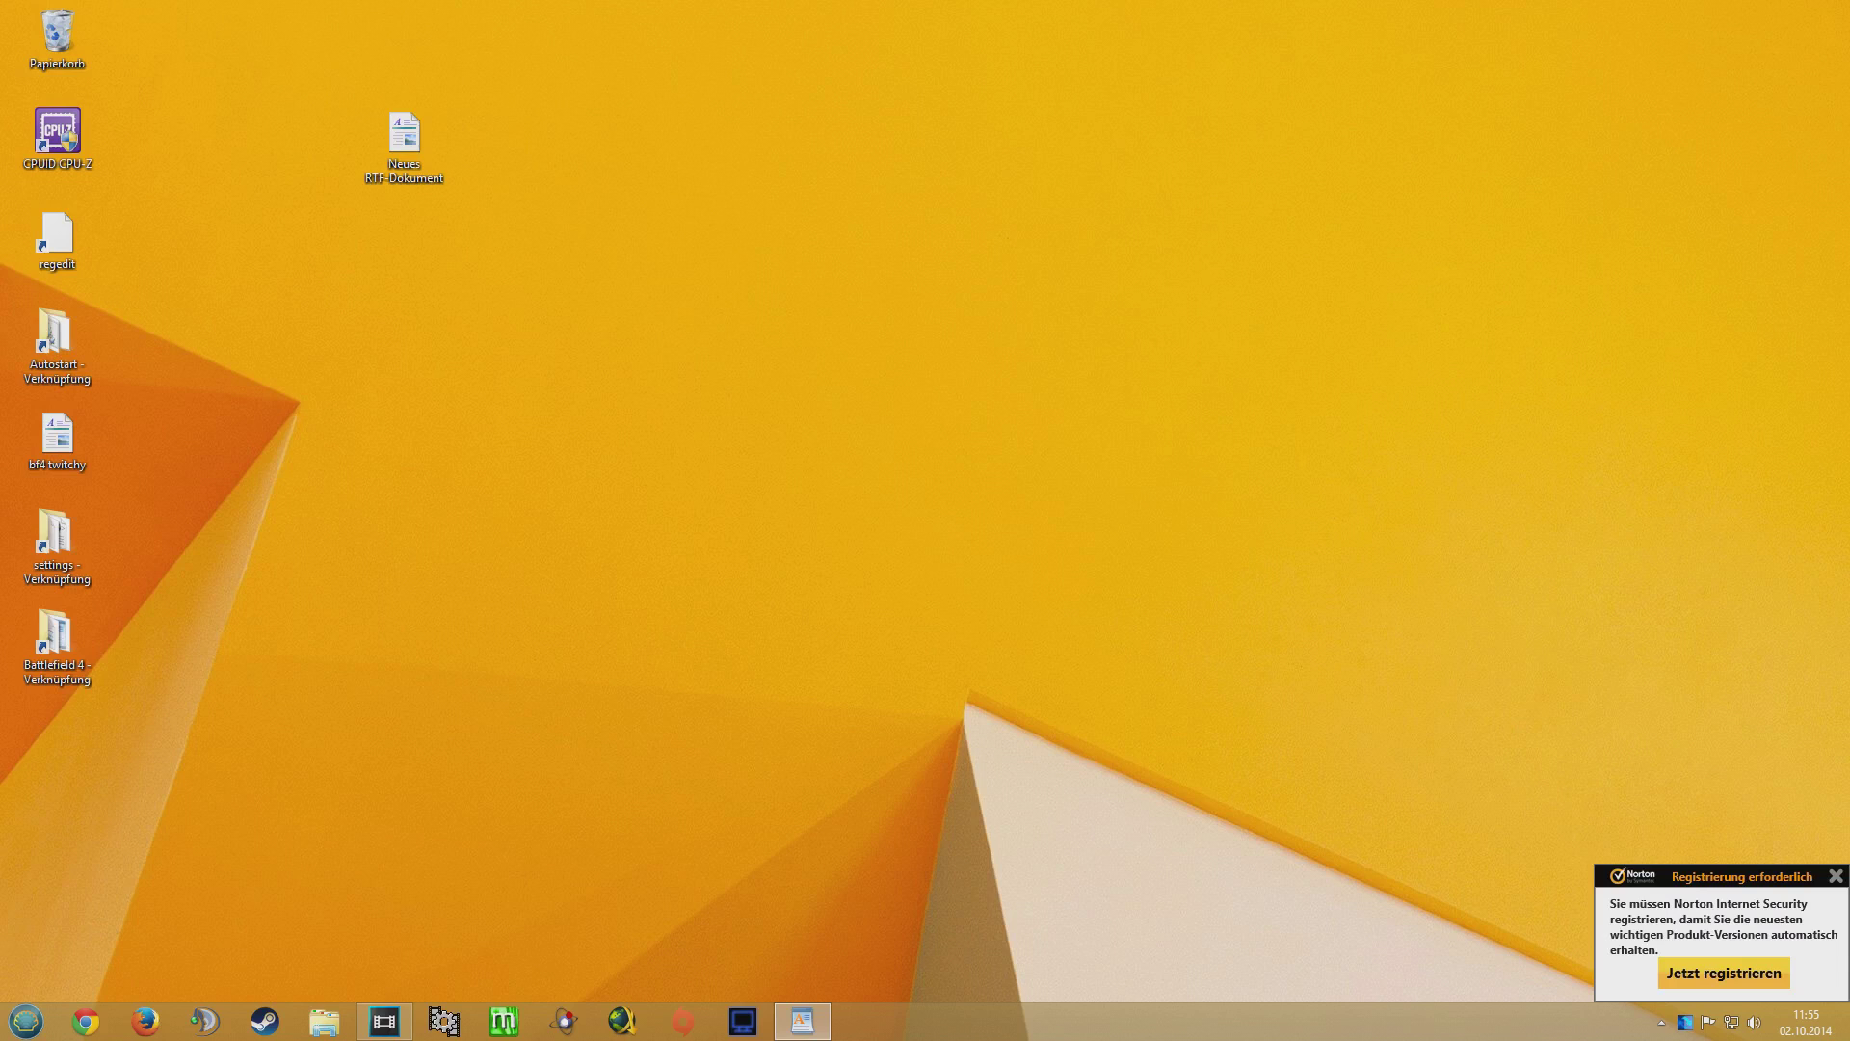
- Drag the bf4 twitchy notes window on screen and scroll through it
{"action": "left_click_drag", "start_coordinate": [1849, 188], "coordinate": [780, 93]}
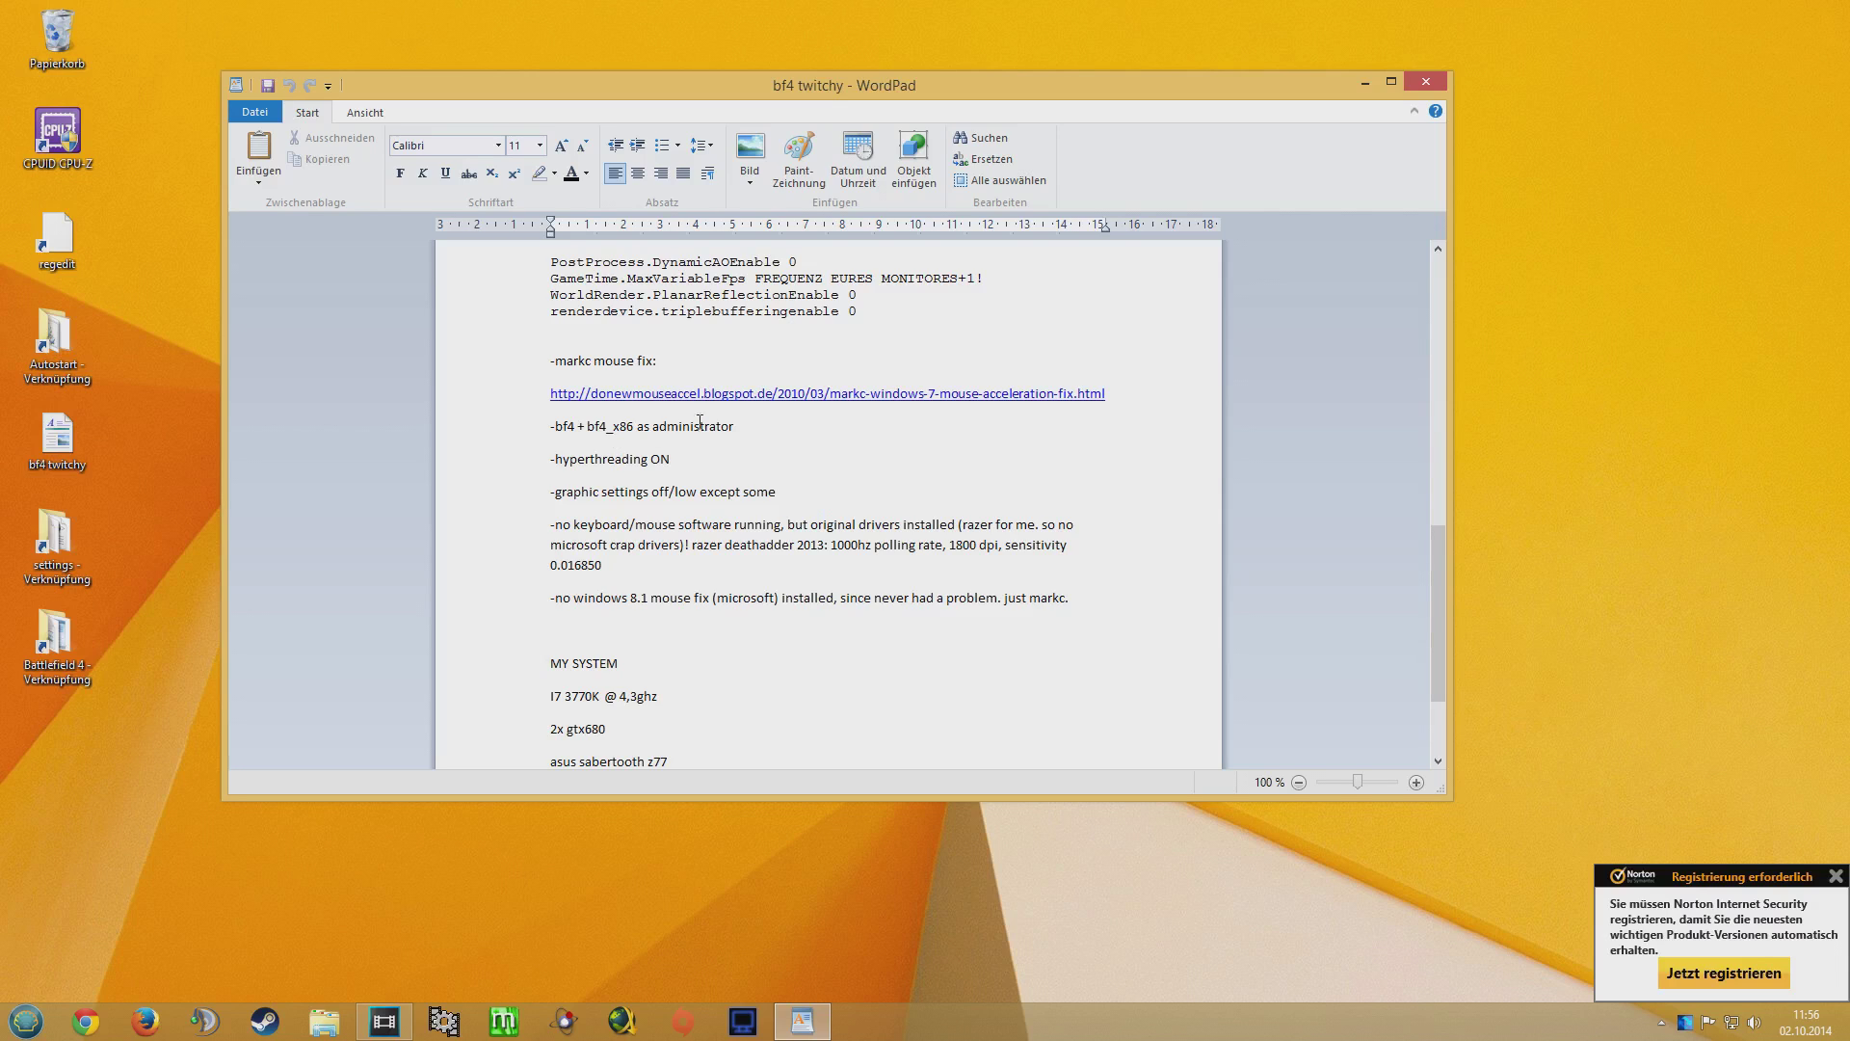
{"action": "scroll", "coordinate": [654, 460], "scroll_direction": "down", "scroll_amount": 1}
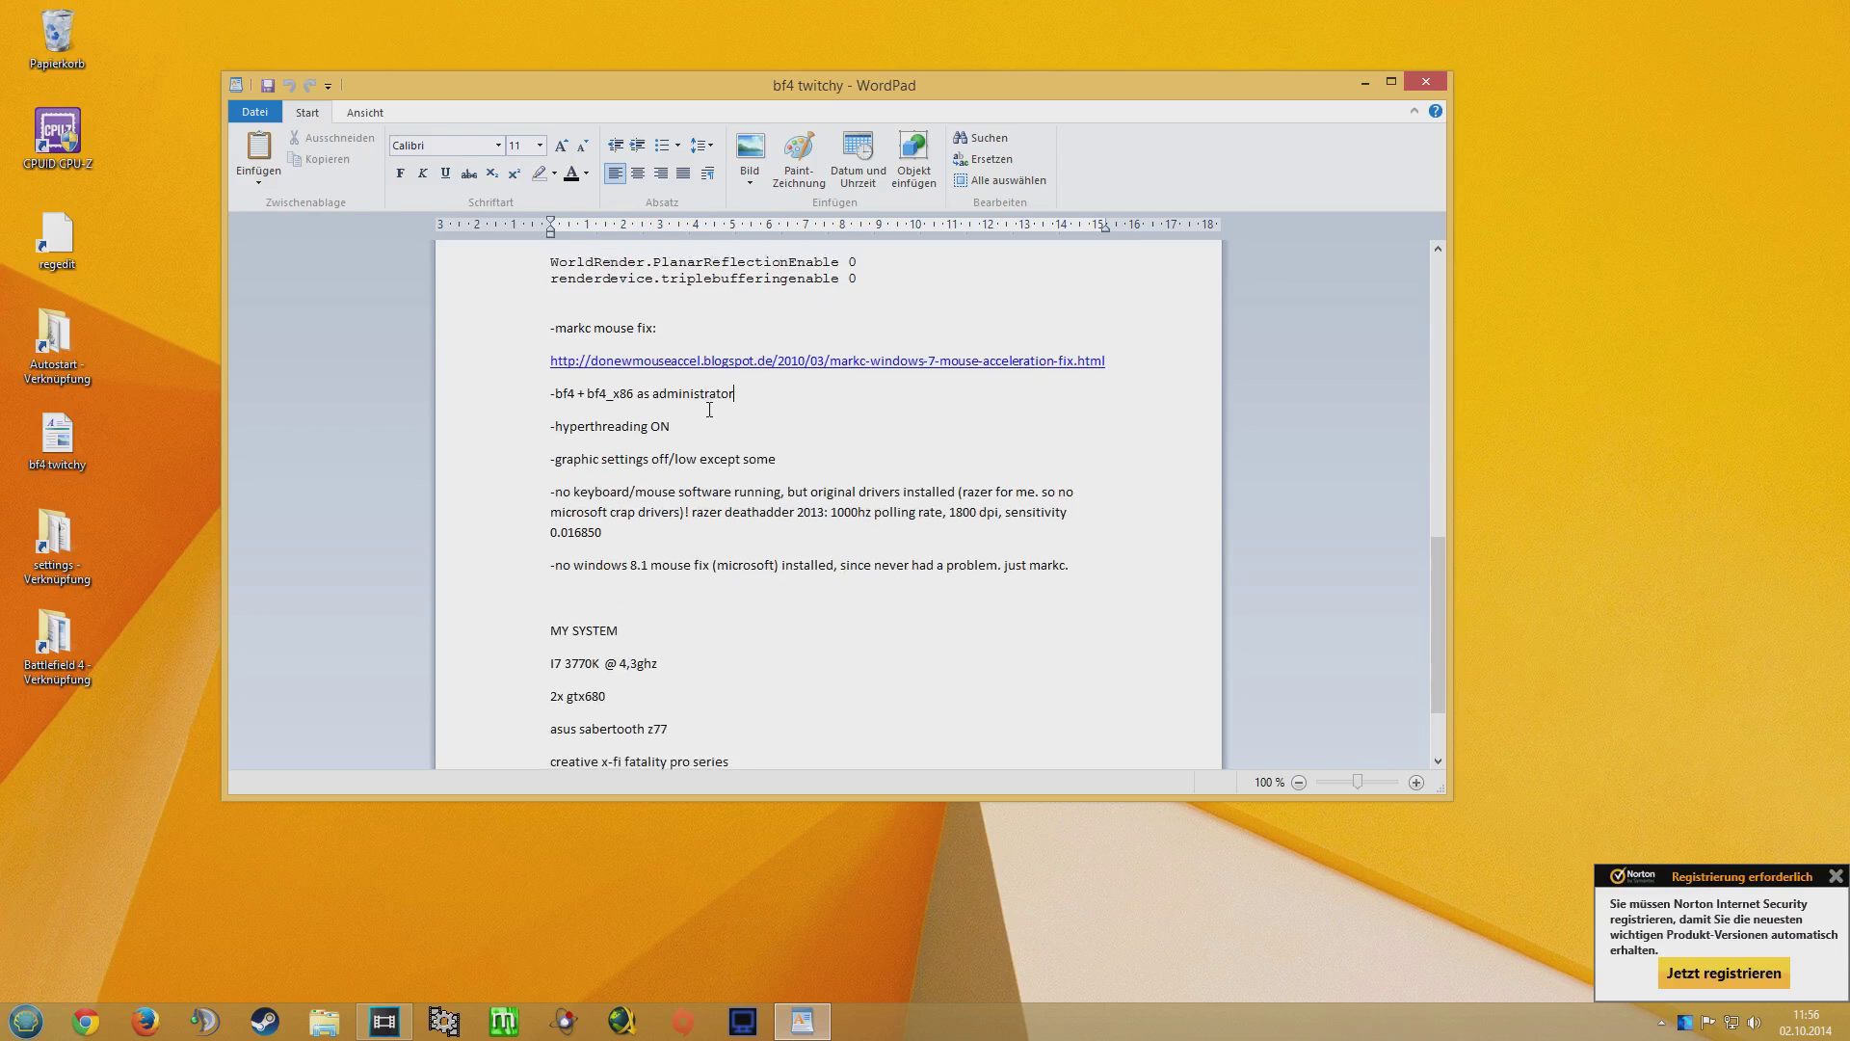
{"action": "scroll", "coordinate": [675, 404], "scroll_direction": "up", "scroll_amount": 20}
{"action": "scroll", "coordinate": [713, 395], "scroll_direction": "down", "scroll_amount": 20}
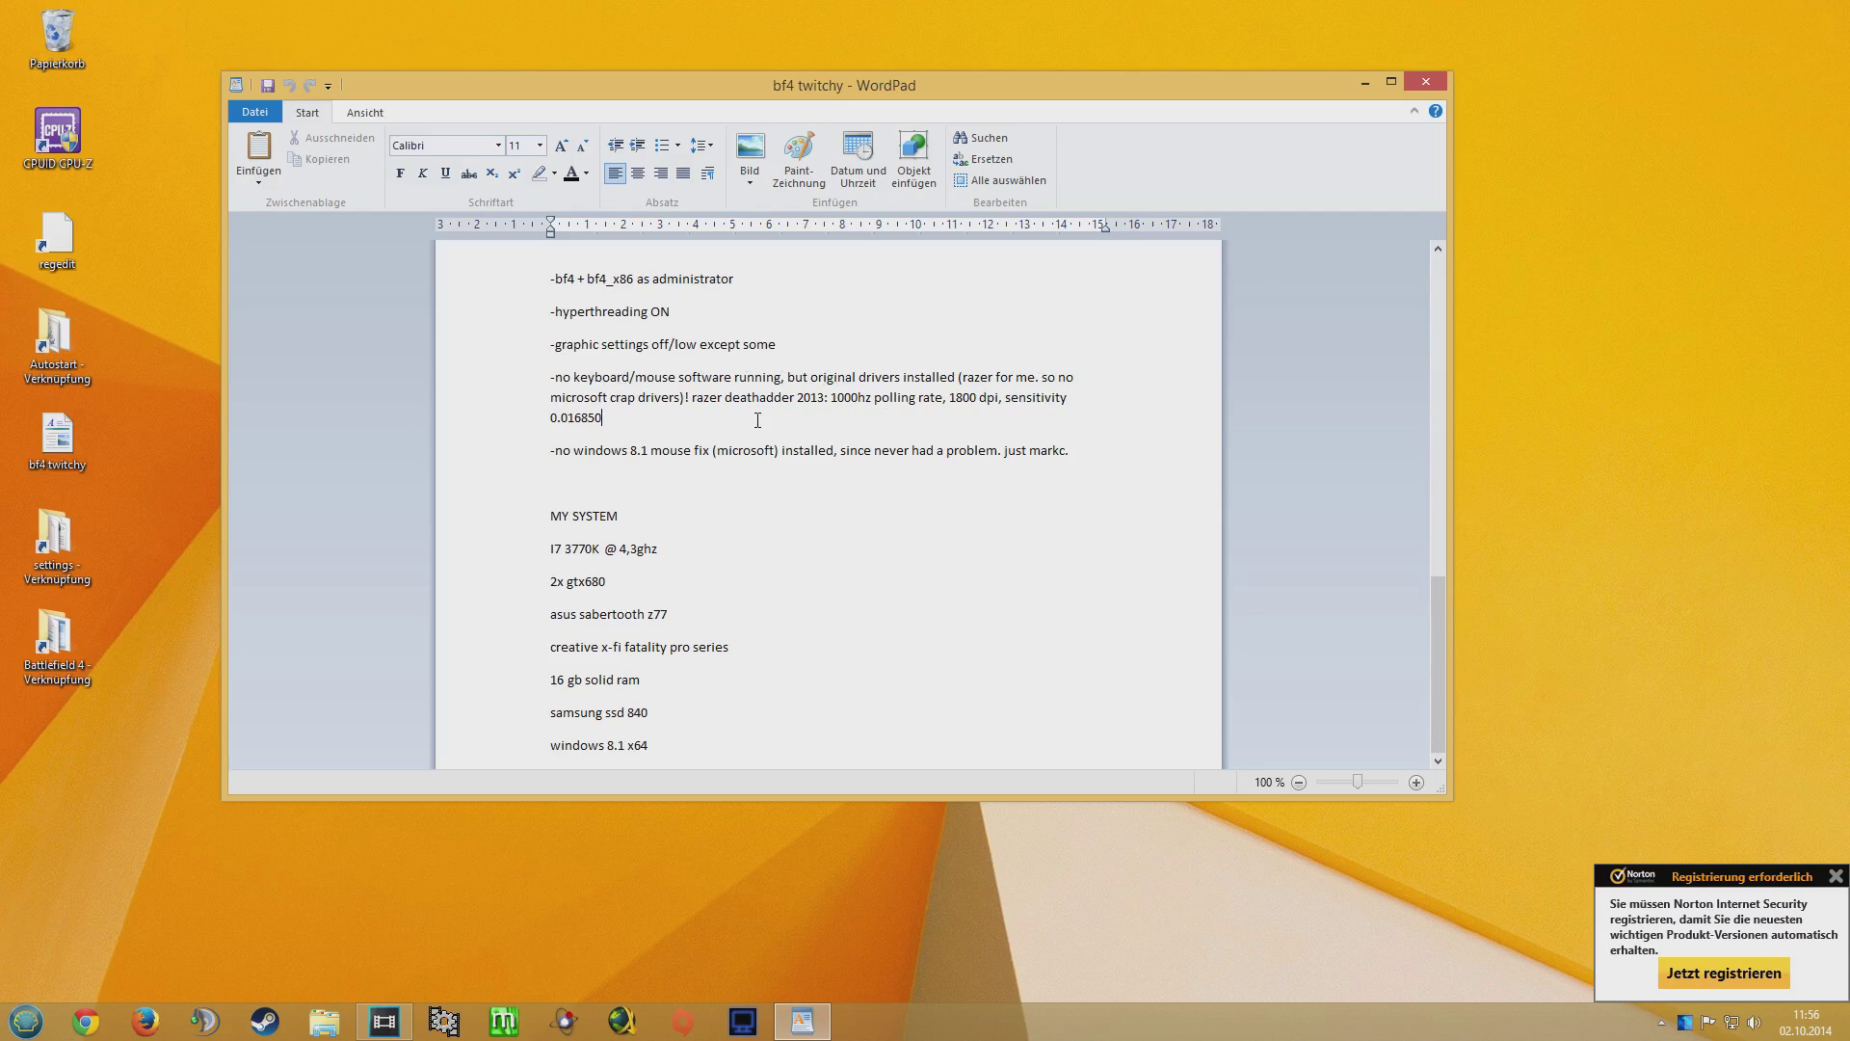
- Highlight the 0.016850 sensitivity, razer deathadder 2013 and windows 8.1 mouse fix notes
{"action": "double_click", "coordinate": [578, 417]}
{"action": "left_click", "coordinate": [605, 417]}
{"action": "left_click_drag", "start_coordinate": [690, 398], "coordinate": [823, 391]}
{"action": "left_click", "coordinate": [823, 400]}
{"action": "left_click", "coordinate": [537, 459]}
{"action": "left_click", "coordinate": [622, 452]}
- Highlight the MY SYSTEM hardware list, then close WordPad
{"action": "scroll", "coordinate": [804, 469], "scroll_direction": "up", "scroll_amount": 10}
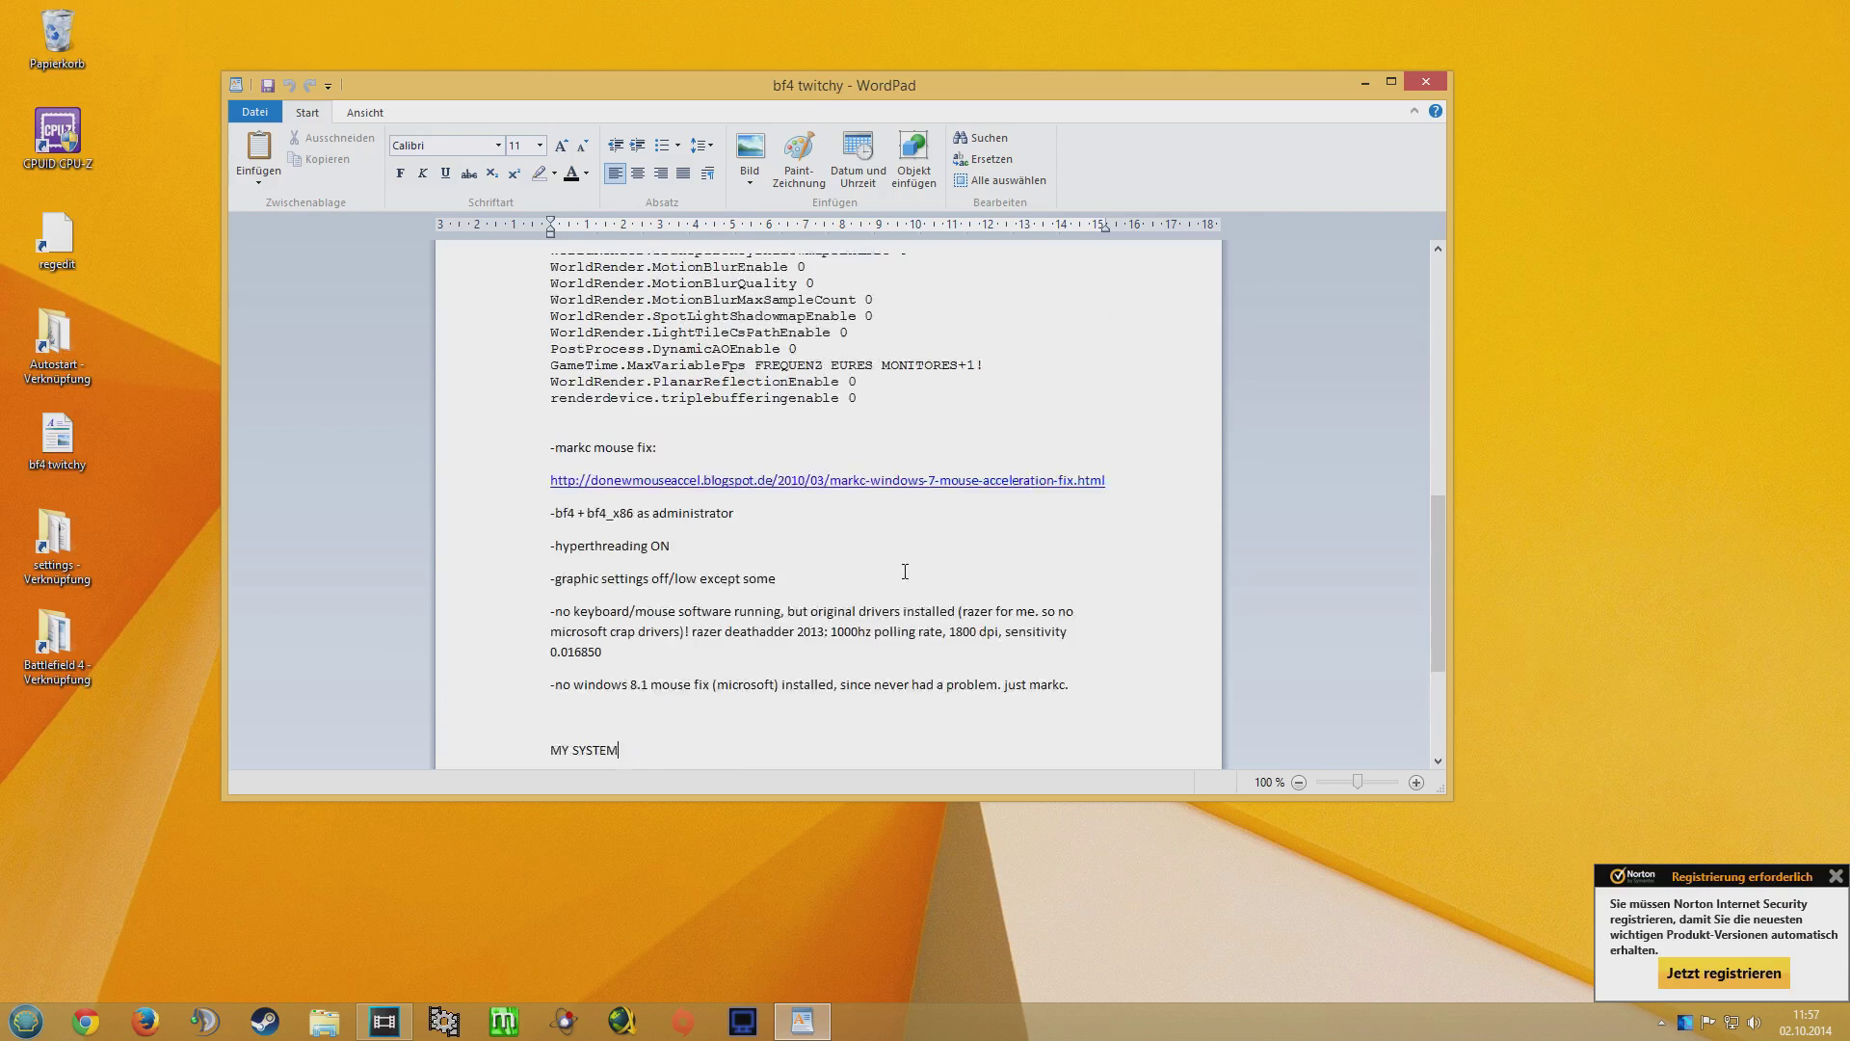
{"action": "scroll", "coordinate": [803, 469], "scroll_direction": "down", "scroll_amount": 5}
{"action": "scroll", "coordinate": [605, 395], "scroll_direction": "up", "scroll_amount": 15}
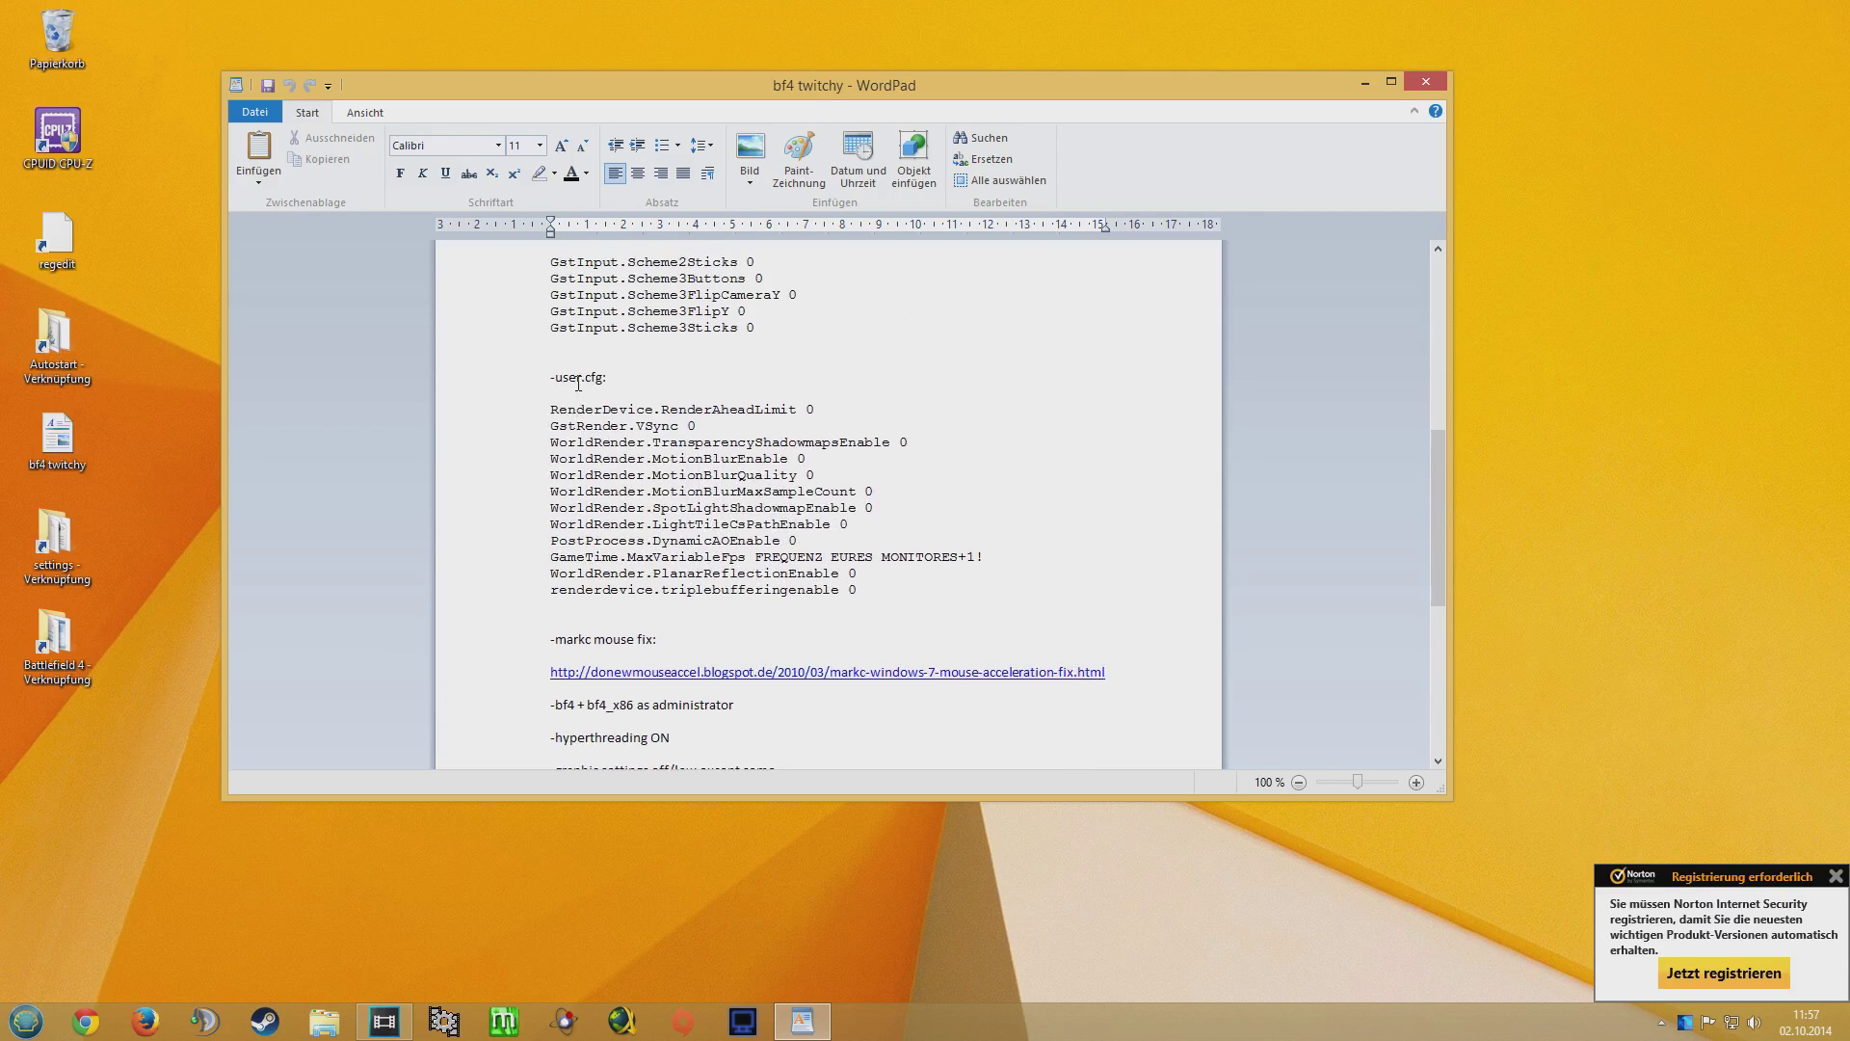
{"action": "scroll", "coordinate": [1013, 463], "scroll_direction": "down", "scroll_amount": 20}
{"action": "left_click", "coordinate": [908, 517]}
{"action": "left_click_drag", "start_coordinate": [697, 743], "coordinate": [544, 517]}
{"action": "left_click", "coordinate": [552, 479]}
{"action": "left_click_drag", "start_coordinate": [655, 744], "coordinate": [554, 483]}
{"action": "left_click", "coordinate": [562, 450]}
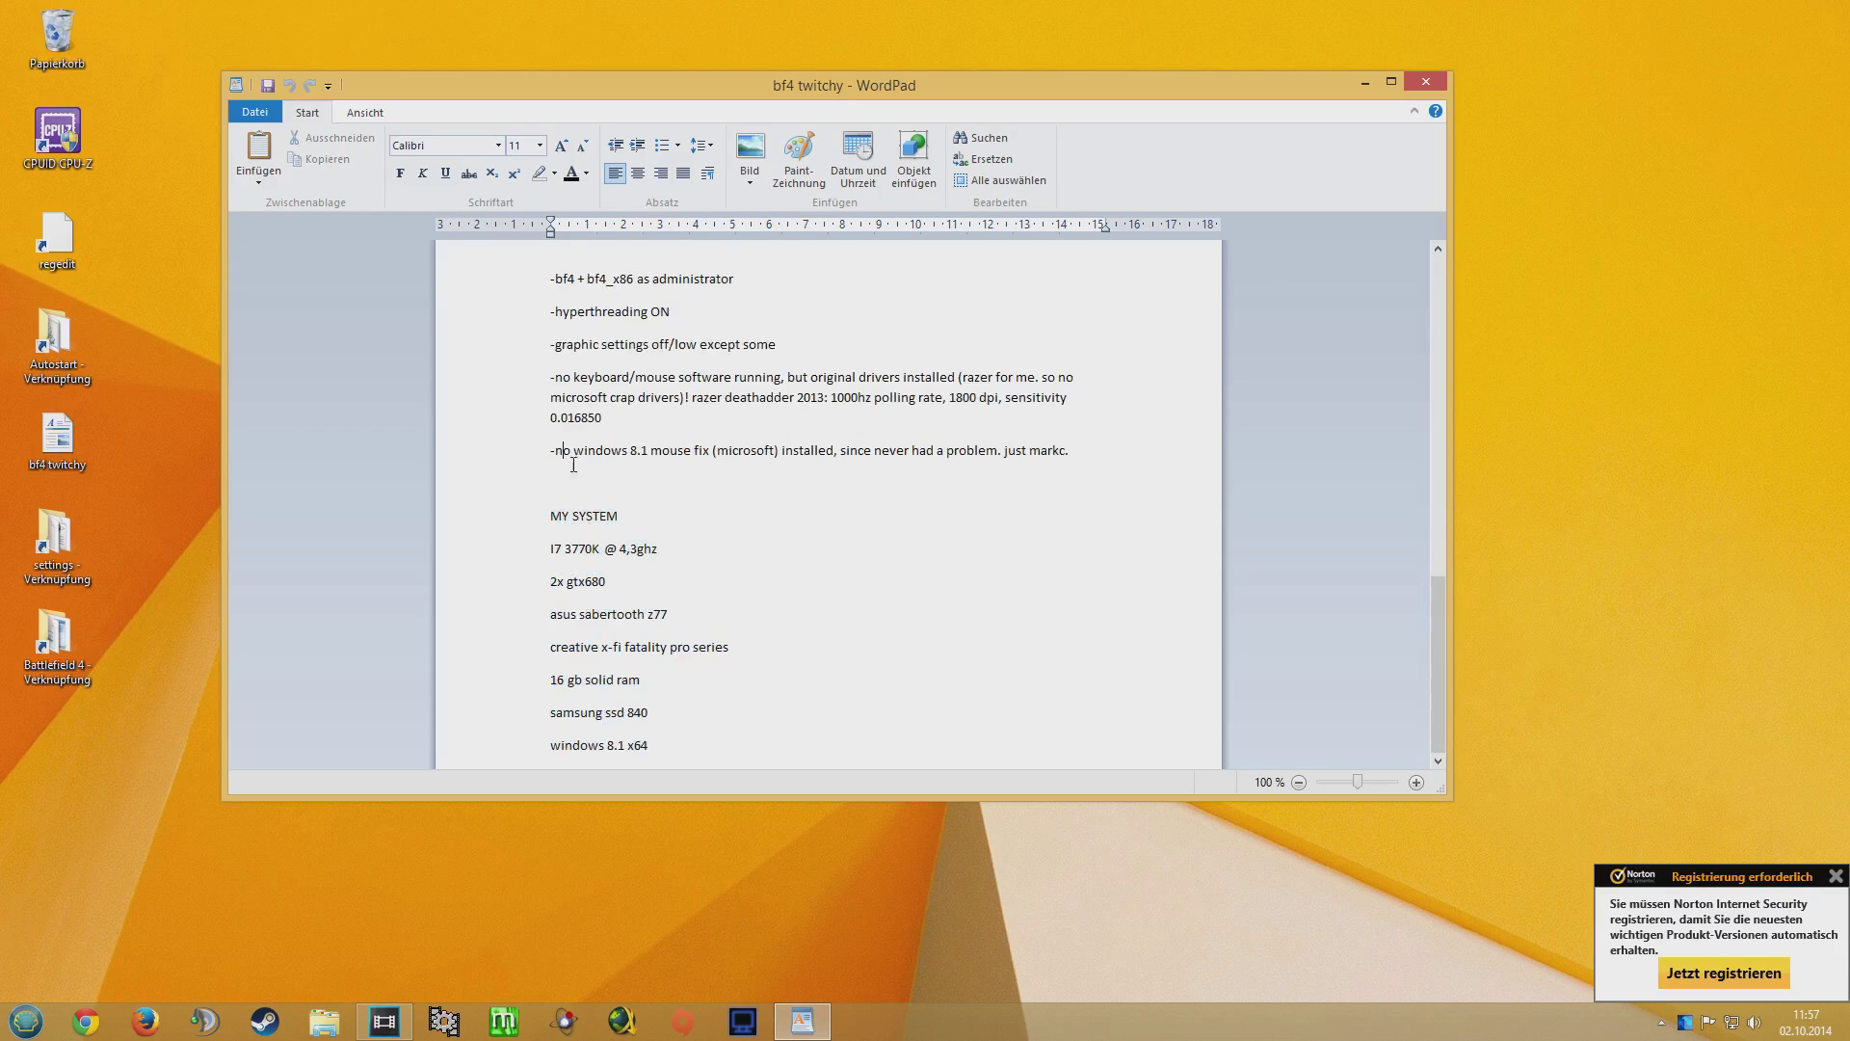
{"action": "left_click", "coordinate": [1424, 85]}
{"action": "left_click_drag", "start_coordinate": [1144, 280], "coordinate": [603, 547]}
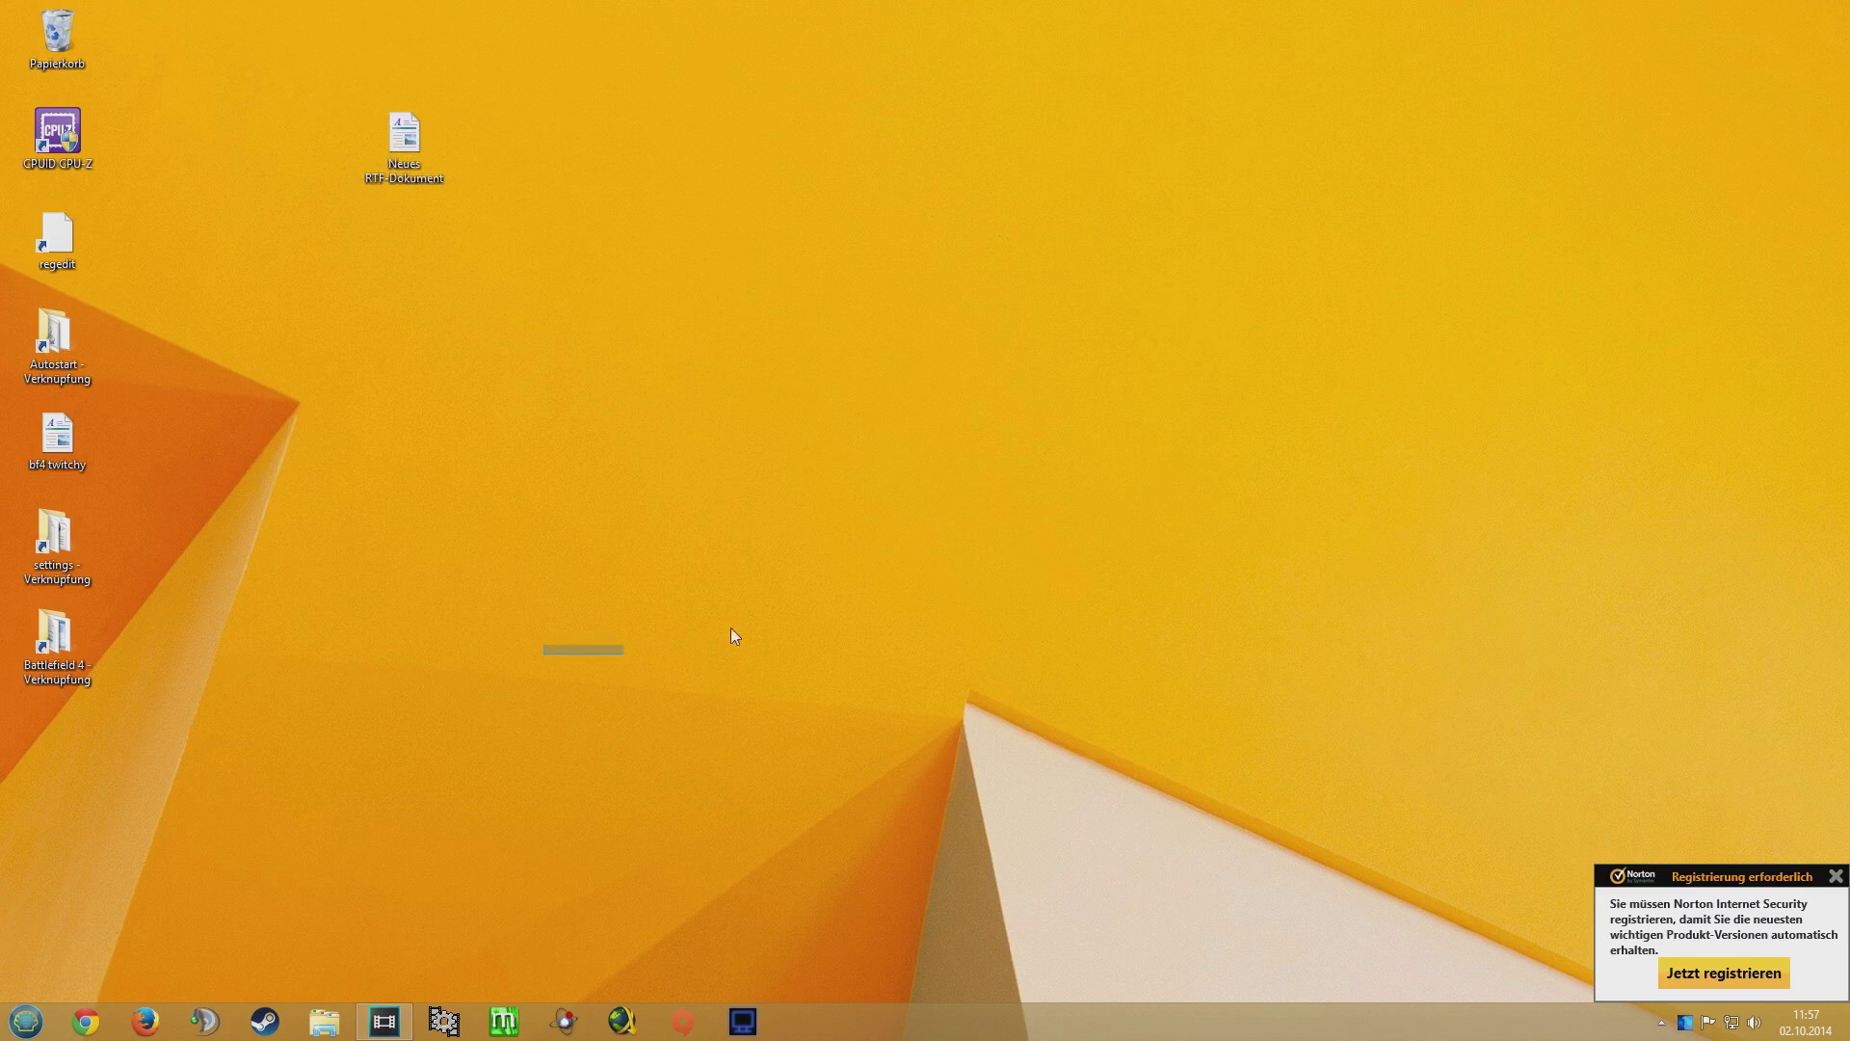
- Drag across the screen to bring back the Battlefield 4 folder listing the user CFG file
{"action": "left_click_drag", "start_coordinate": [869, 592], "coordinate": [470, 821]}
{"action": "left_click_drag", "start_coordinate": [624, 778], "coordinate": [1253, 445]}
{"action": "left_click_drag", "start_coordinate": [1435, 319], "coordinate": [260, 863]}
{"action": "left_click_drag", "start_coordinate": [367, 896], "coordinate": [1296, 364]}
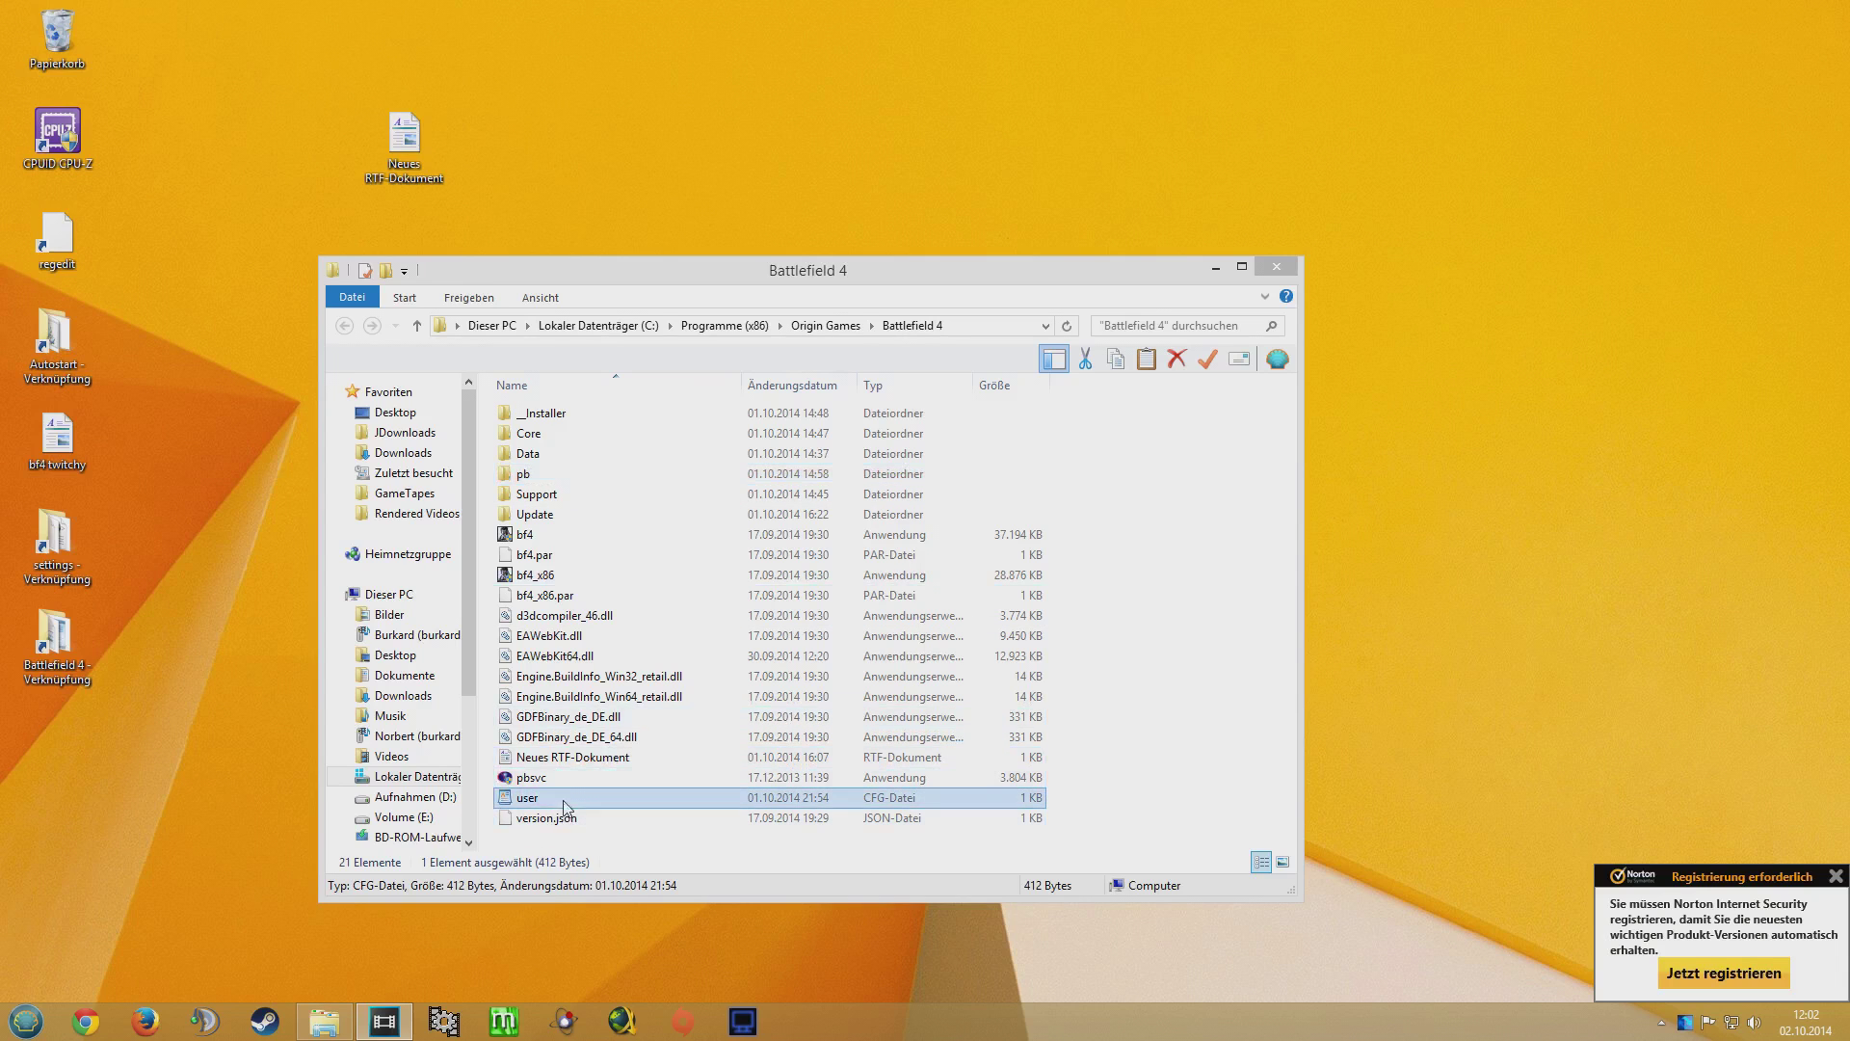
- Open the user CFG file in WordPad and repeatedly highlight the RenderAheadLimit line
{"action": "double_click", "coordinate": [571, 798]}
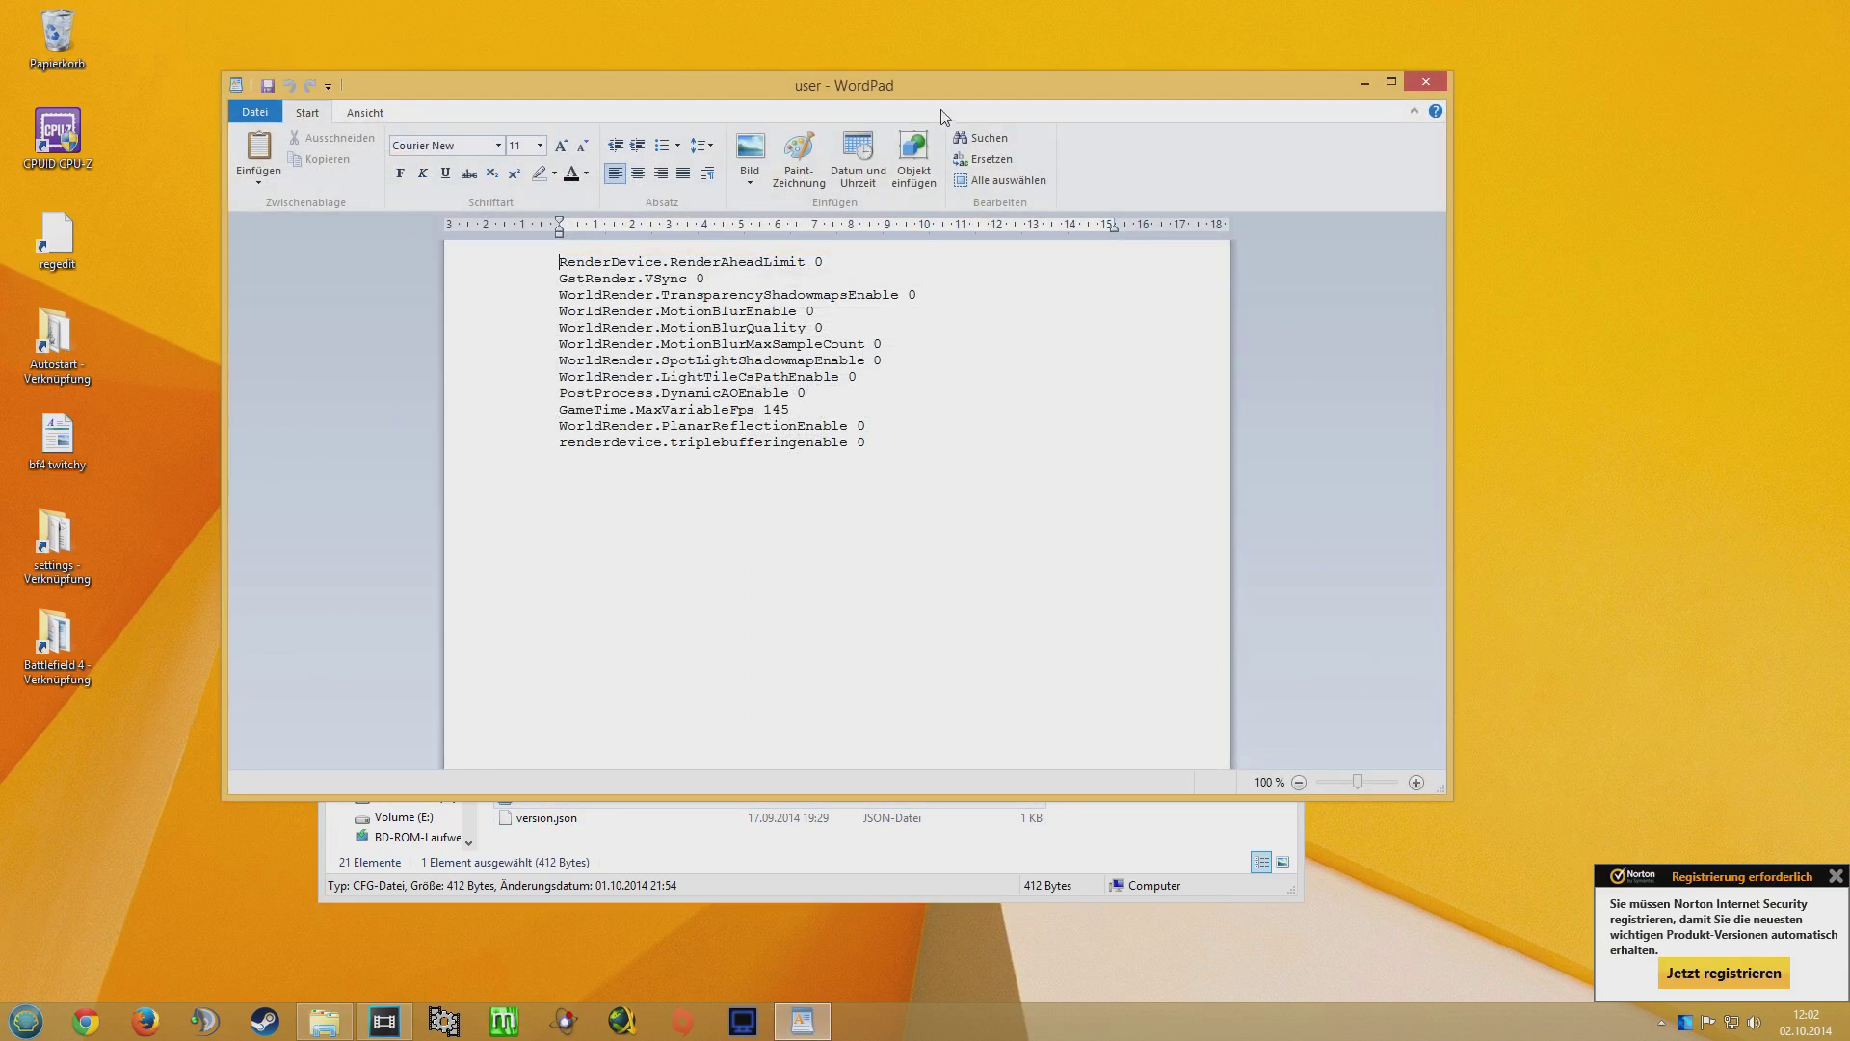
{"action": "left_click_drag", "start_coordinate": [808, 283], "coordinate": [648, 284]}
{"action": "left_click", "coordinate": [815, 290]}
{"action": "left_click_drag", "start_coordinate": [812, 284], "coordinate": [533, 283]}
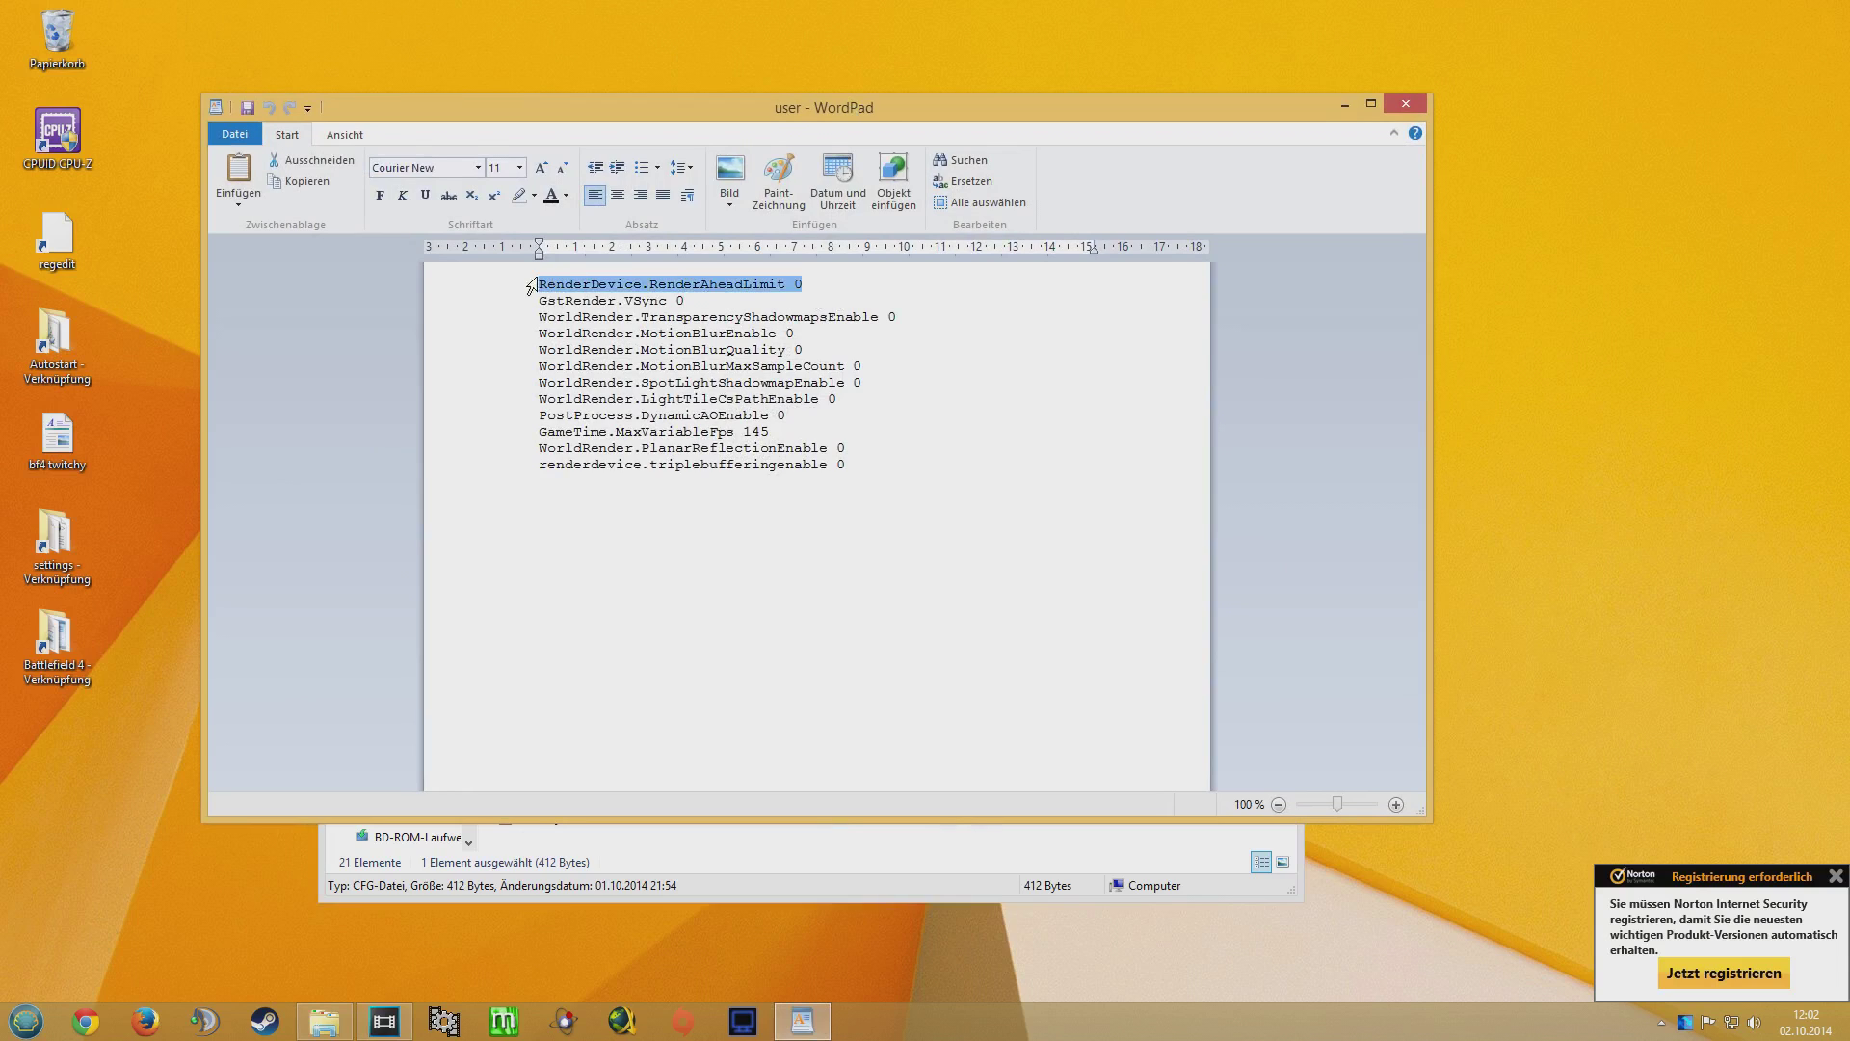
{"action": "key", "text": "Down"}
{"action": "left_click_drag", "start_coordinate": [854, 292], "coordinate": [576, 289]}
{"action": "left_click", "coordinate": [607, 293]}
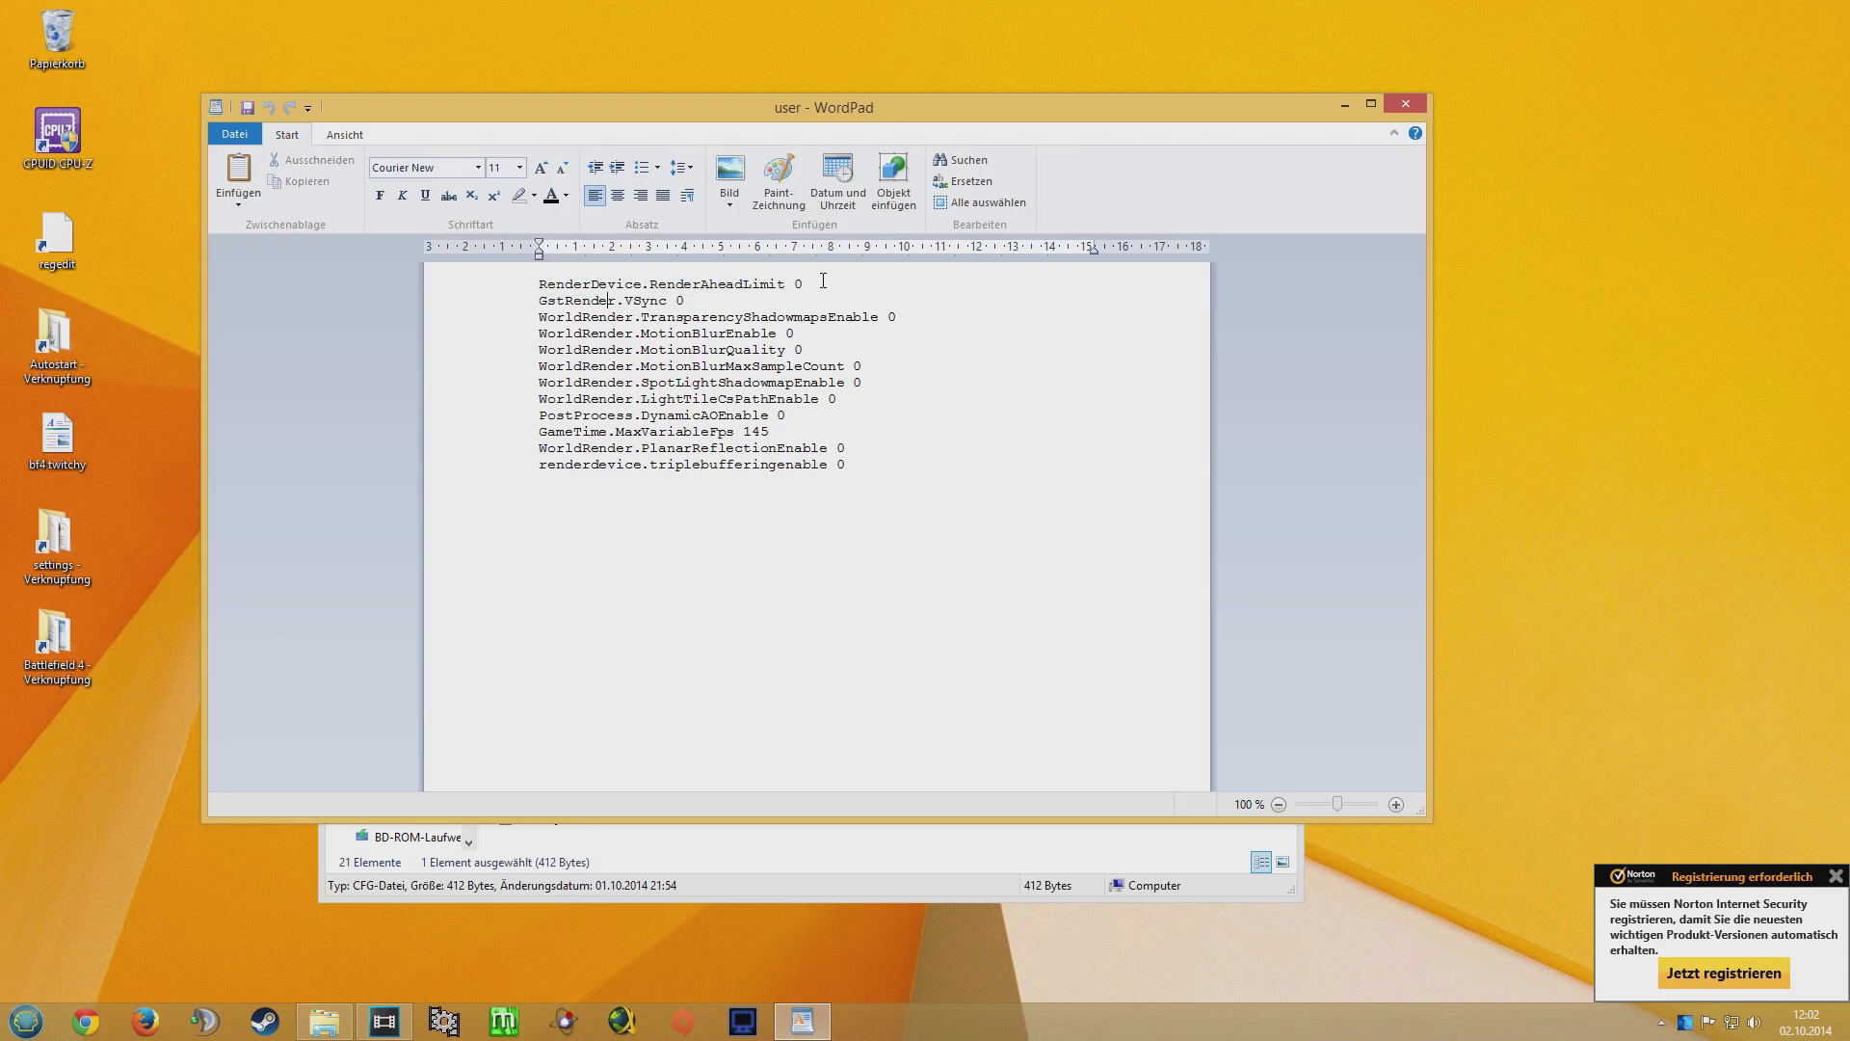
{"action": "left_click_drag", "start_coordinate": [823, 281], "coordinate": [537, 282]}
{"action": "left_click", "coordinate": [653, 284]}
{"action": "left_click_drag", "start_coordinate": [832, 285], "coordinate": [537, 283]}
{"action": "left_click", "coordinate": [726, 294]}
{"action": "left_click_drag", "start_coordinate": [816, 283], "coordinate": [537, 283]}
{"action": "left_click", "coordinate": [680, 300]}
{"action": "left_click_drag", "start_coordinate": [802, 289], "coordinate": [583, 290]}
{"action": "left_click", "coordinate": [629, 286]}
- Highlight the TransparencyShadowmapsEnable and GstRender.VSync lines without editing them
{"action": "left_click", "coordinate": [528, 320]}
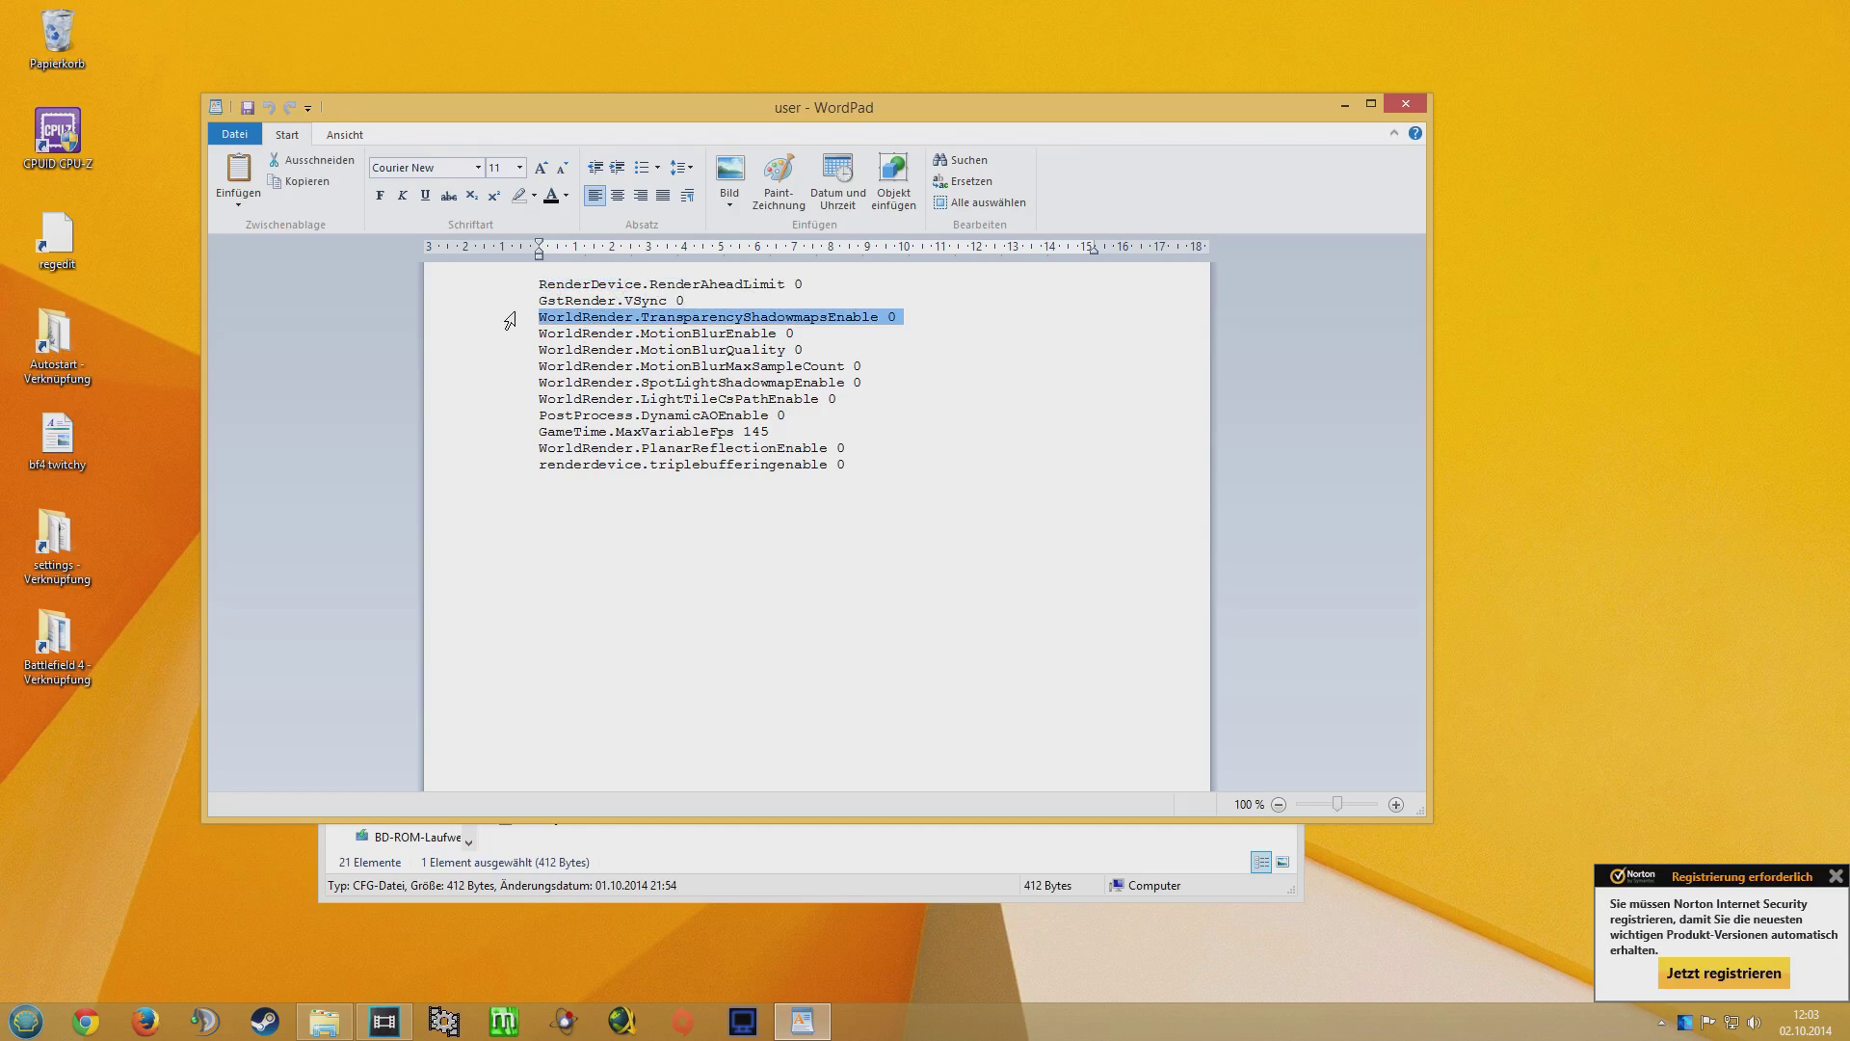
{"action": "left_click", "coordinate": [502, 305]}
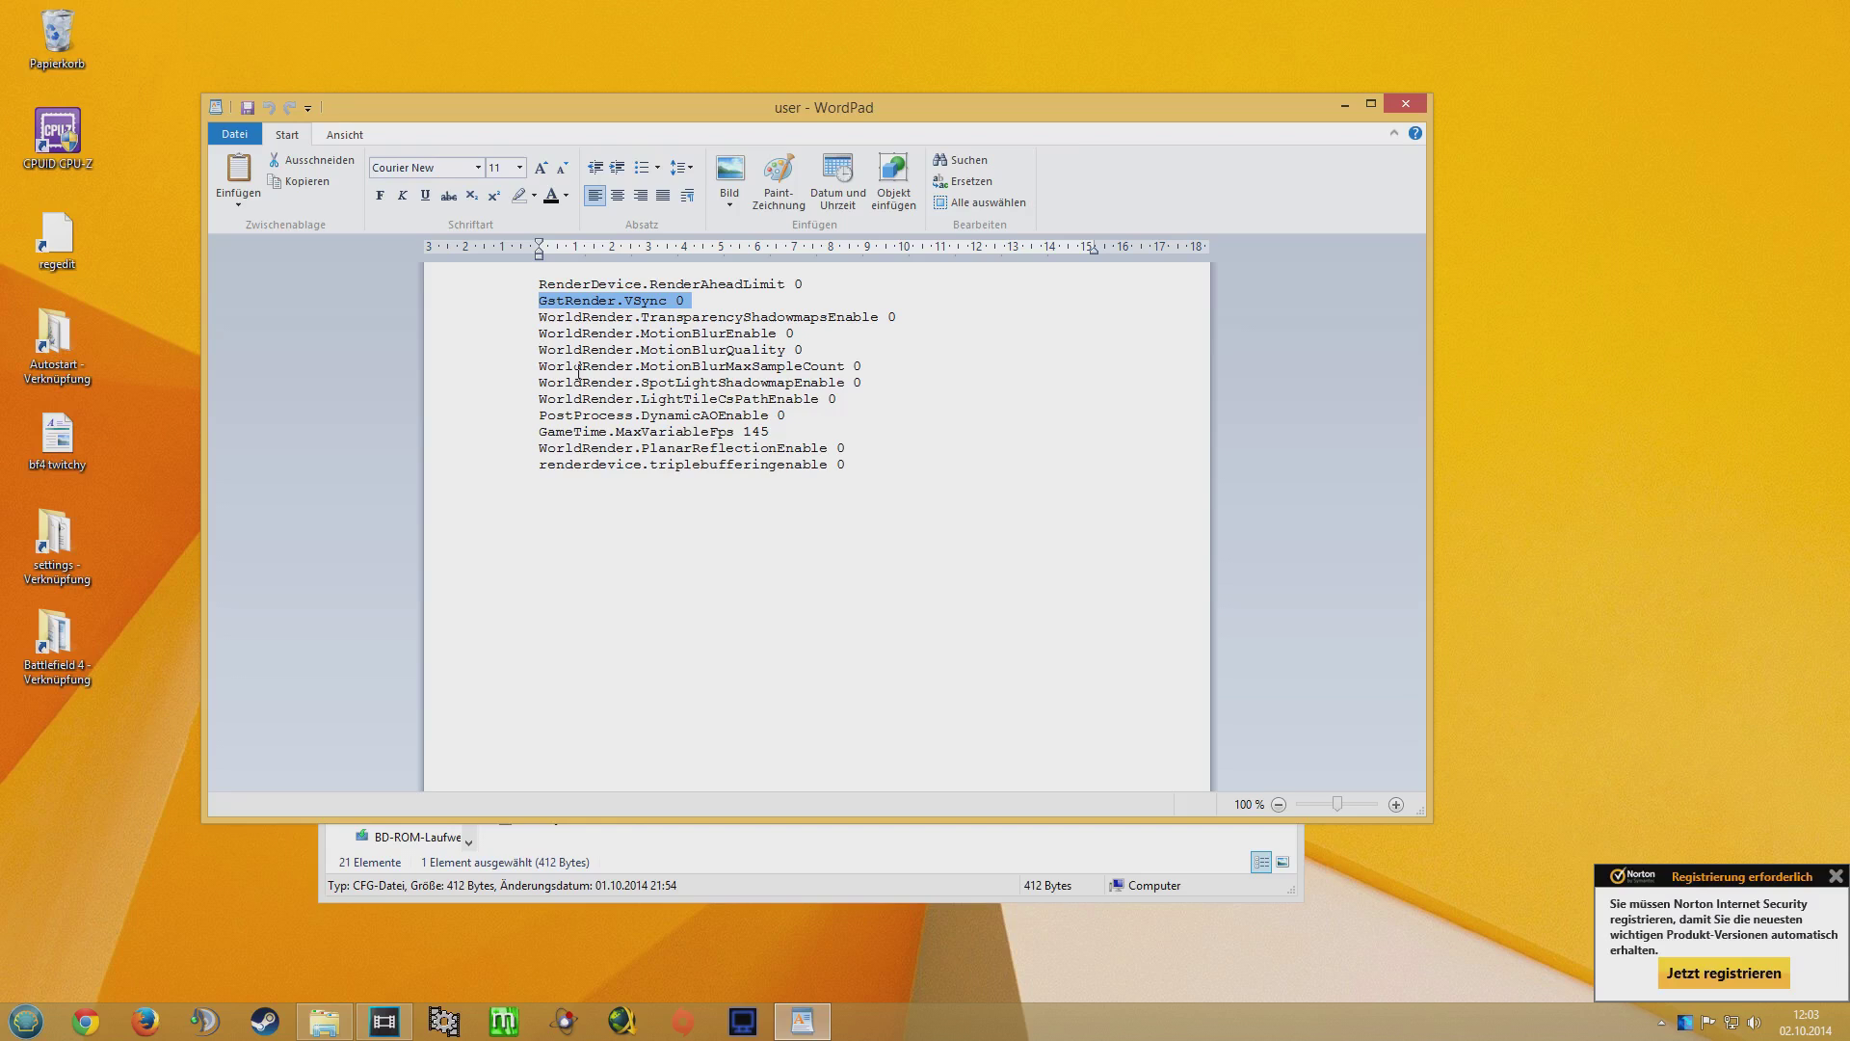
{"action": "left_click", "coordinate": [754, 296]}
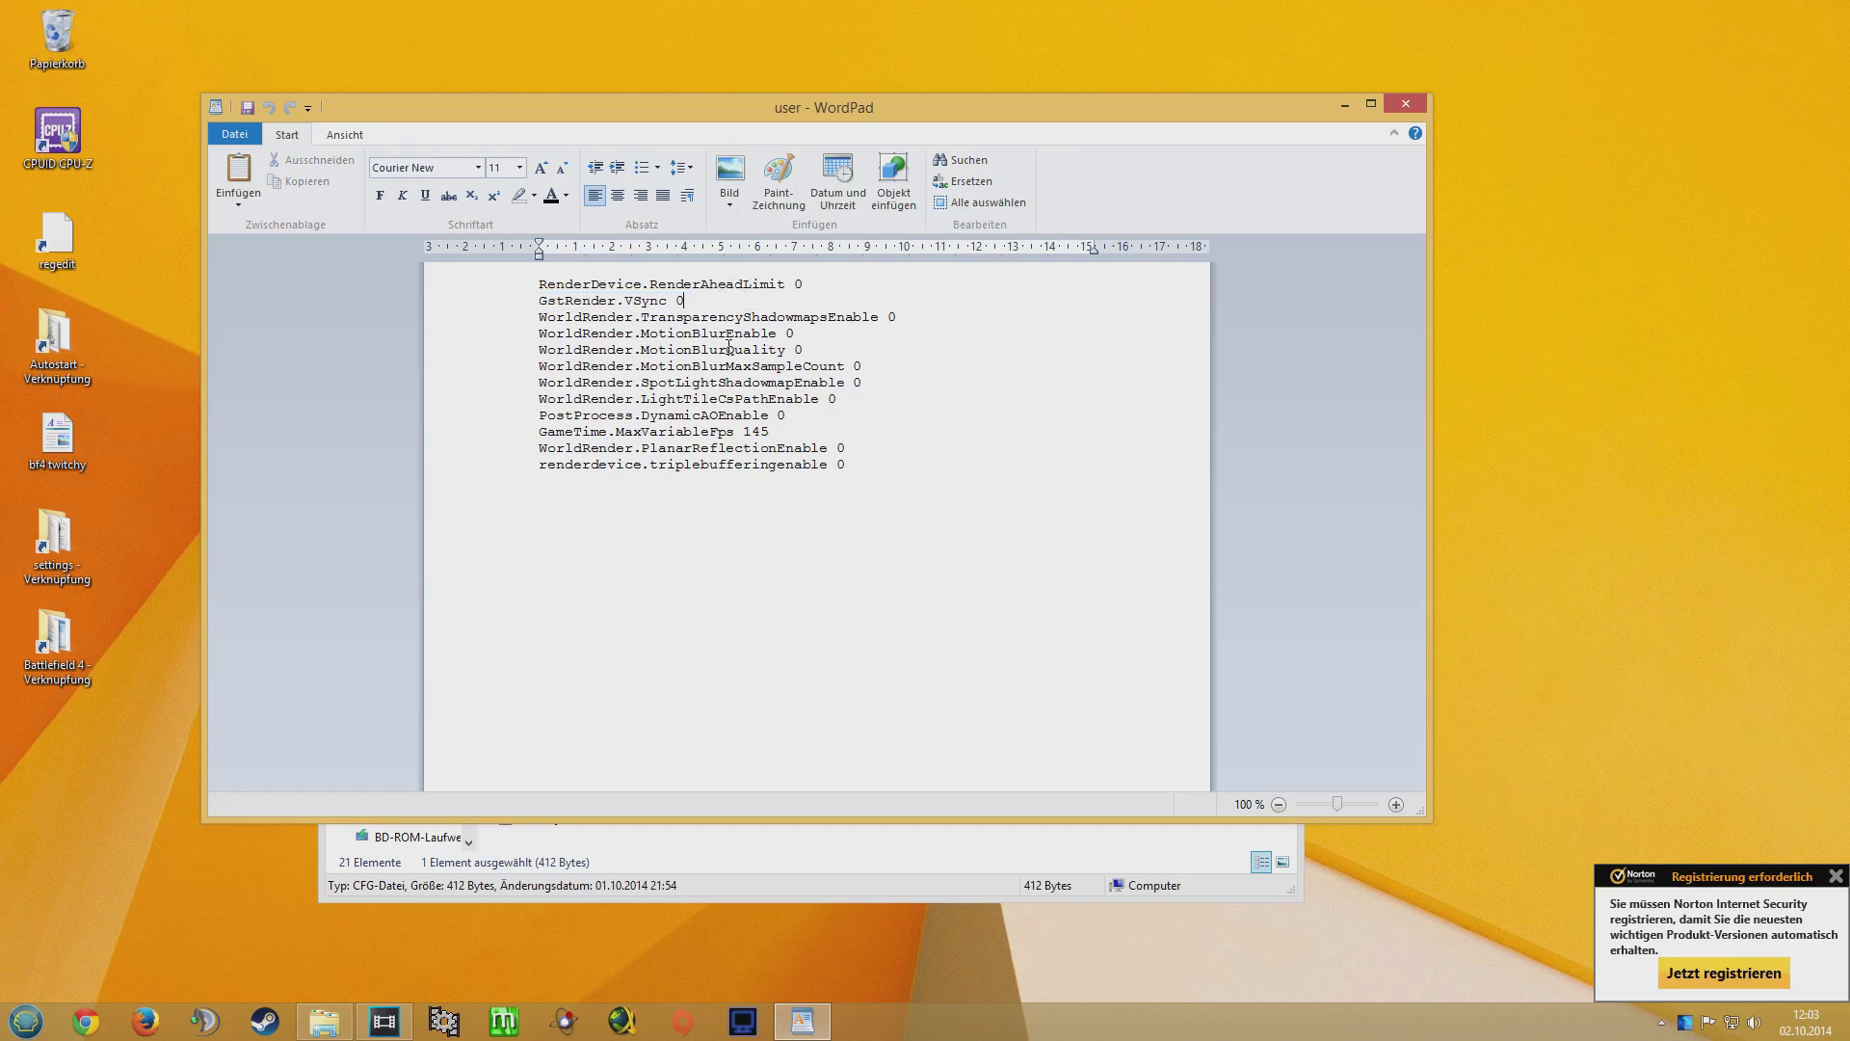
{"action": "left_click_drag", "start_coordinate": [718, 303], "coordinate": [541, 303]}
{"action": "left_click", "coordinate": [713, 298]}
{"action": "left_click_drag", "start_coordinate": [512, 318], "coordinate": [515, 466]}
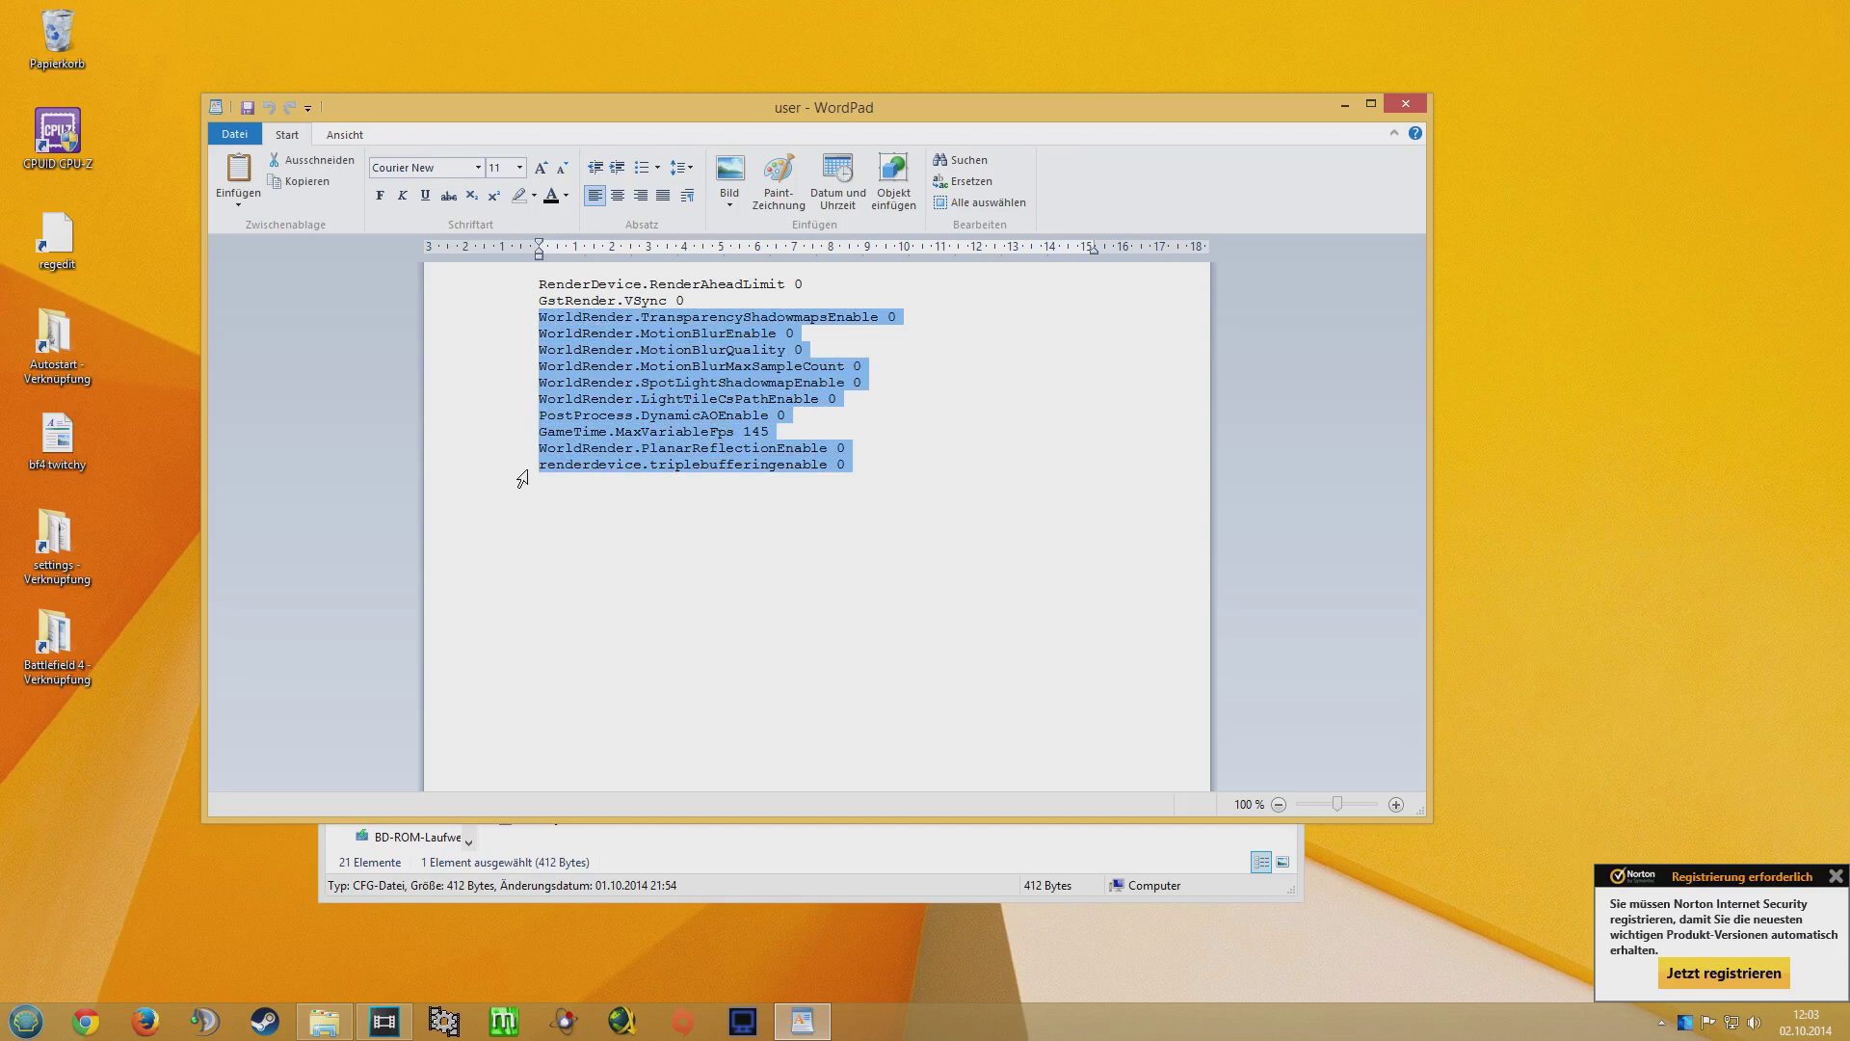
{"action": "left_click", "coordinate": [703, 393]}
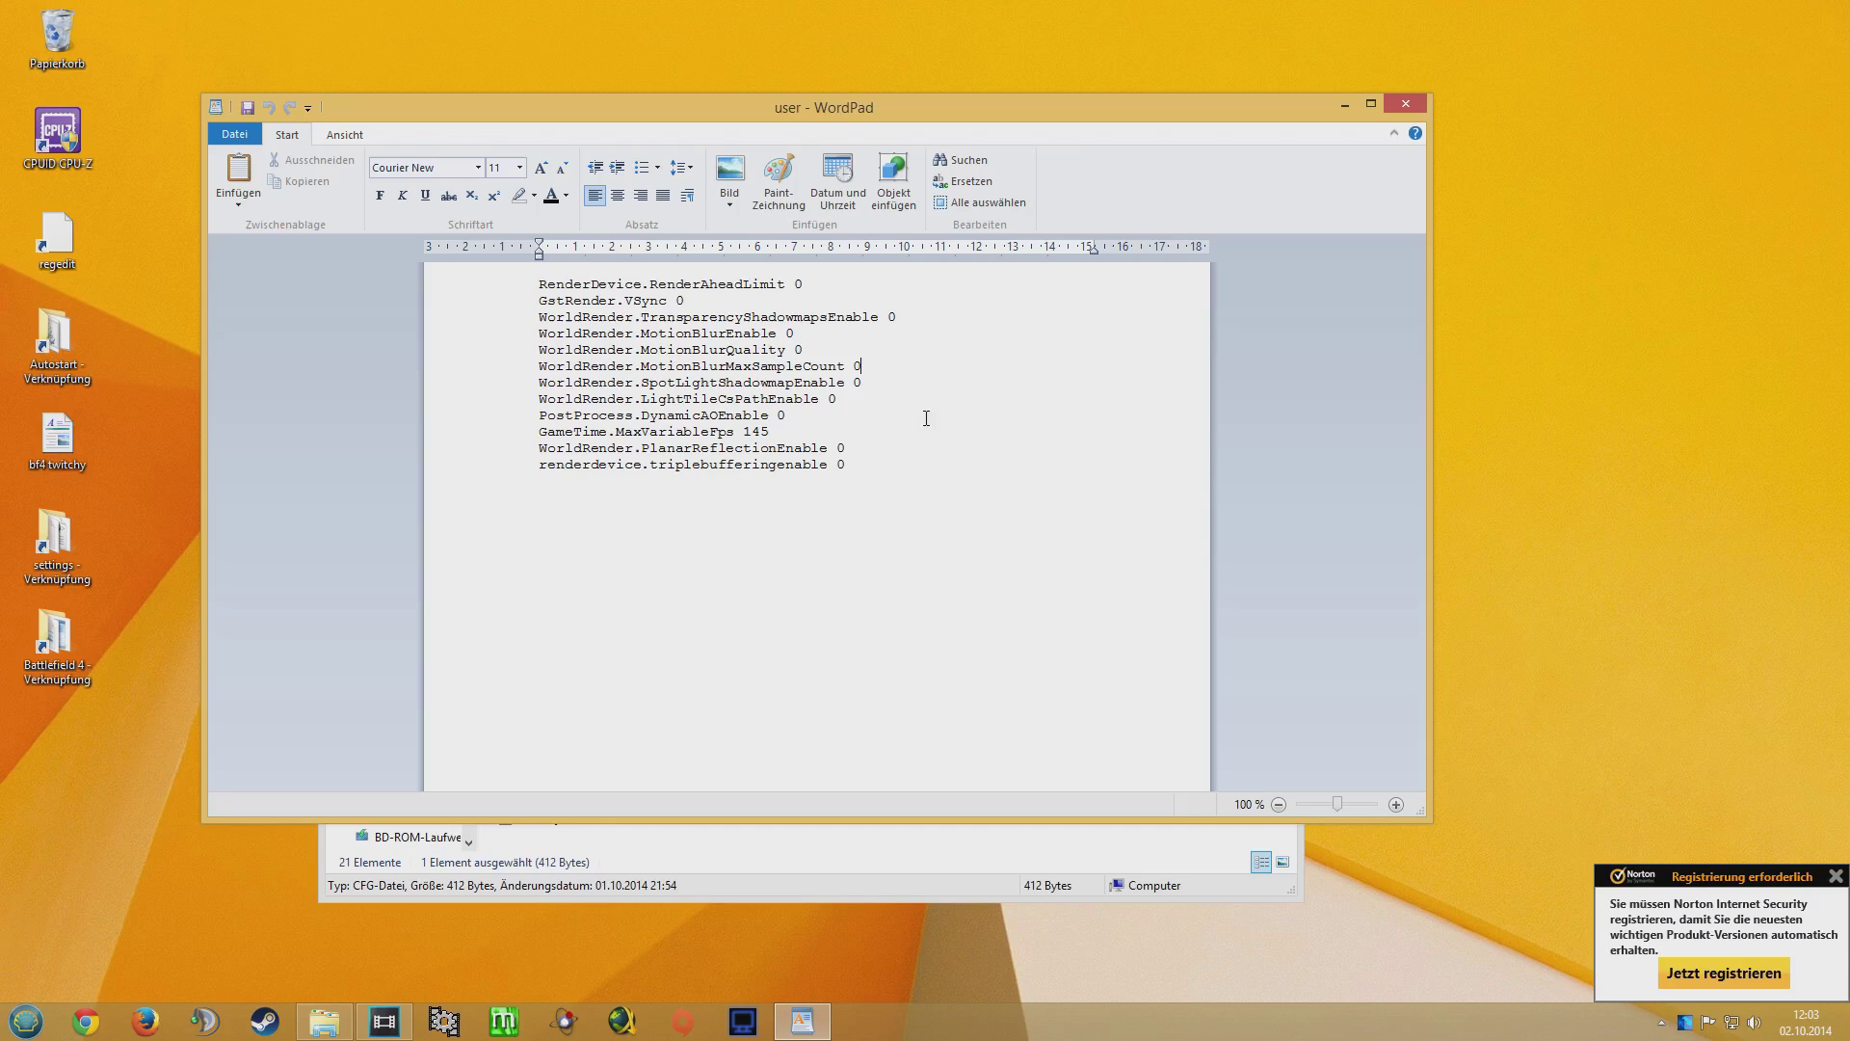
{"action": "left_click", "coordinate": [861, 366]}
{"action": "left_click", "coordinate": [827, 337]}
{"action": "left_click", "coordinate": [898, 347]}
{"action": "left_click_drag", "start_coordinate": [867, 399], "coordinate": [838, 422]}
{"action": "left_click", "coordinate": [590, 344]}
{"action": "left_click_drag", "start_coordinate": [844, 415], "coordinate": [548, 326]}
{"action": "left_click", "coordinate": [566, 321]}
{"action": "left_click_drag", "start_coordinate": [838, 425], "coordinate": [467, 302]}
{"action": "left_click", "coordinate": [466, 302]}
{"action": "left_click", "coordinate": [761, 385]}
{"action": "left_click_drag", "start_coordinate": [866, 404], "coordinate": [453, 323]}
{"action": "left_click", "coordinate": [491, 337]}
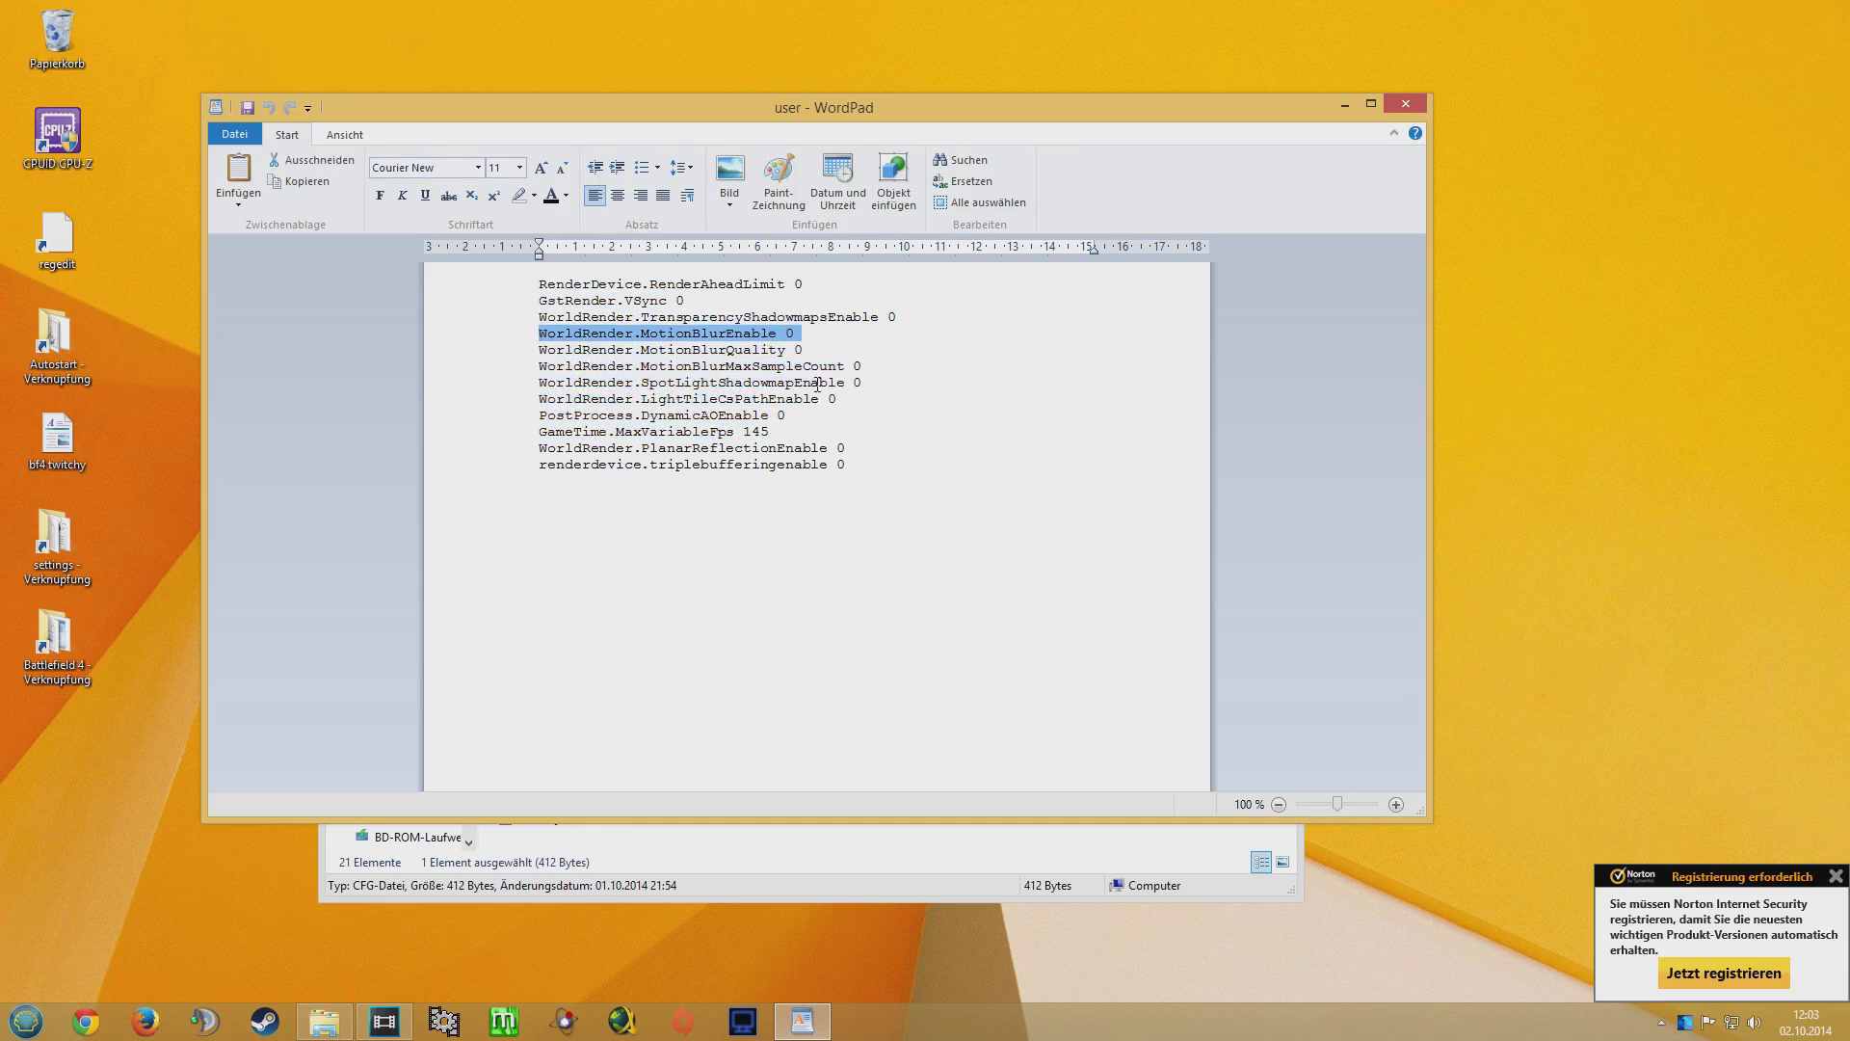
{"action": "left_click_drag", "start_coordinate": [789, 415], "coordinate": [454, 310]}
{"action": "left_click", "coordinate": [471, 371]}
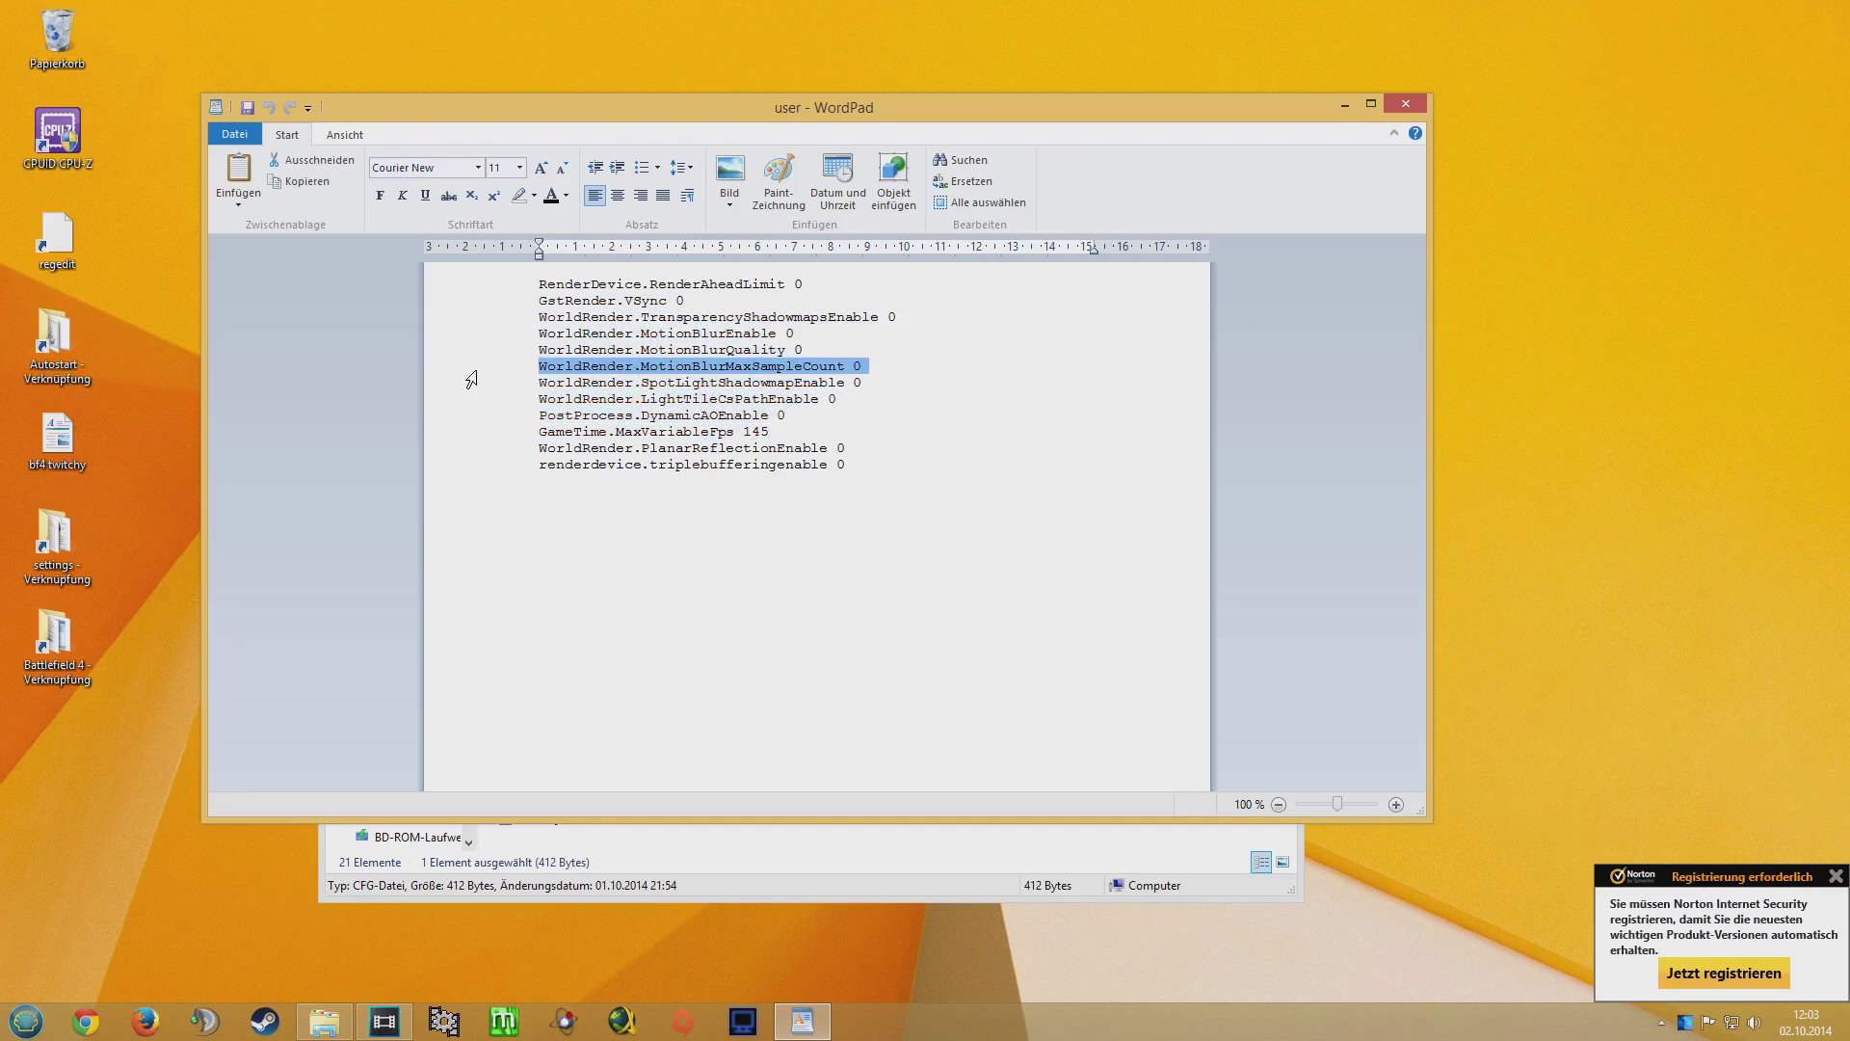
{"action": "left_click", "coordinate": [747, 419]}
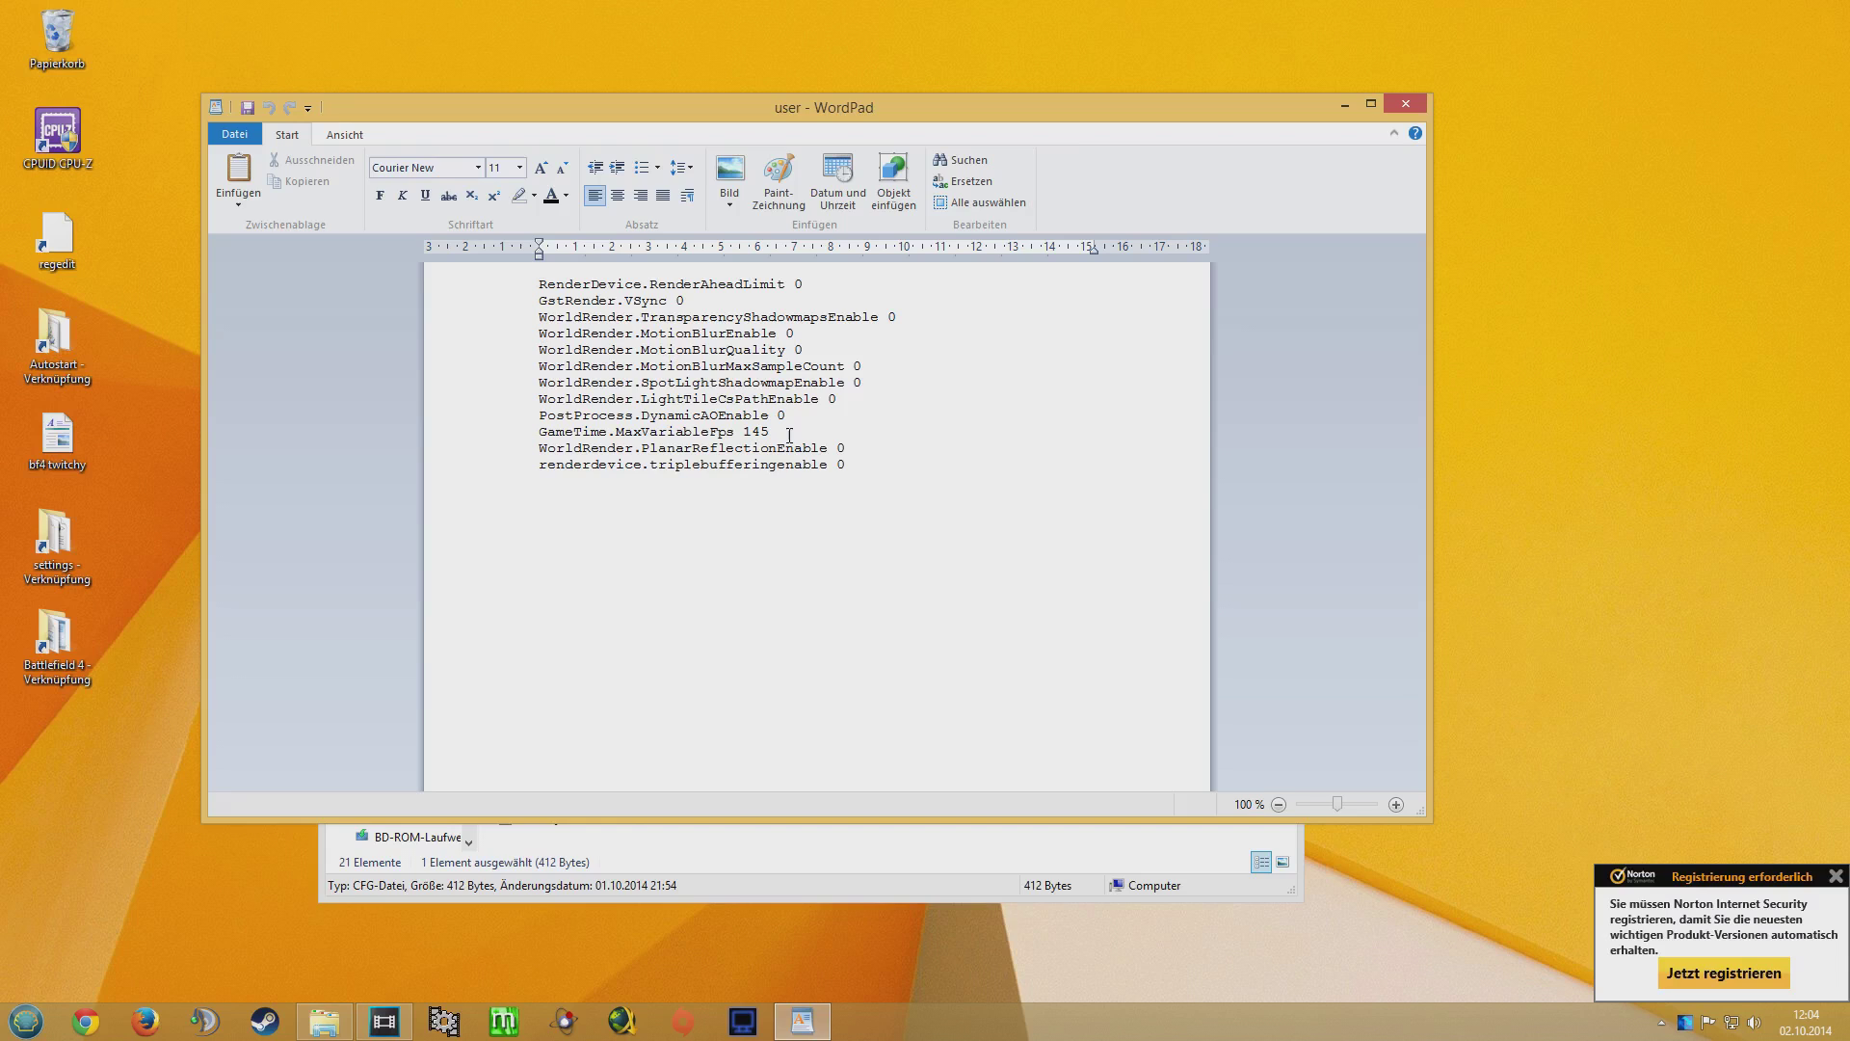
{"action": "left_click_drag", "start_coordinate": [867, 474], "coordinate": [564, 479]}
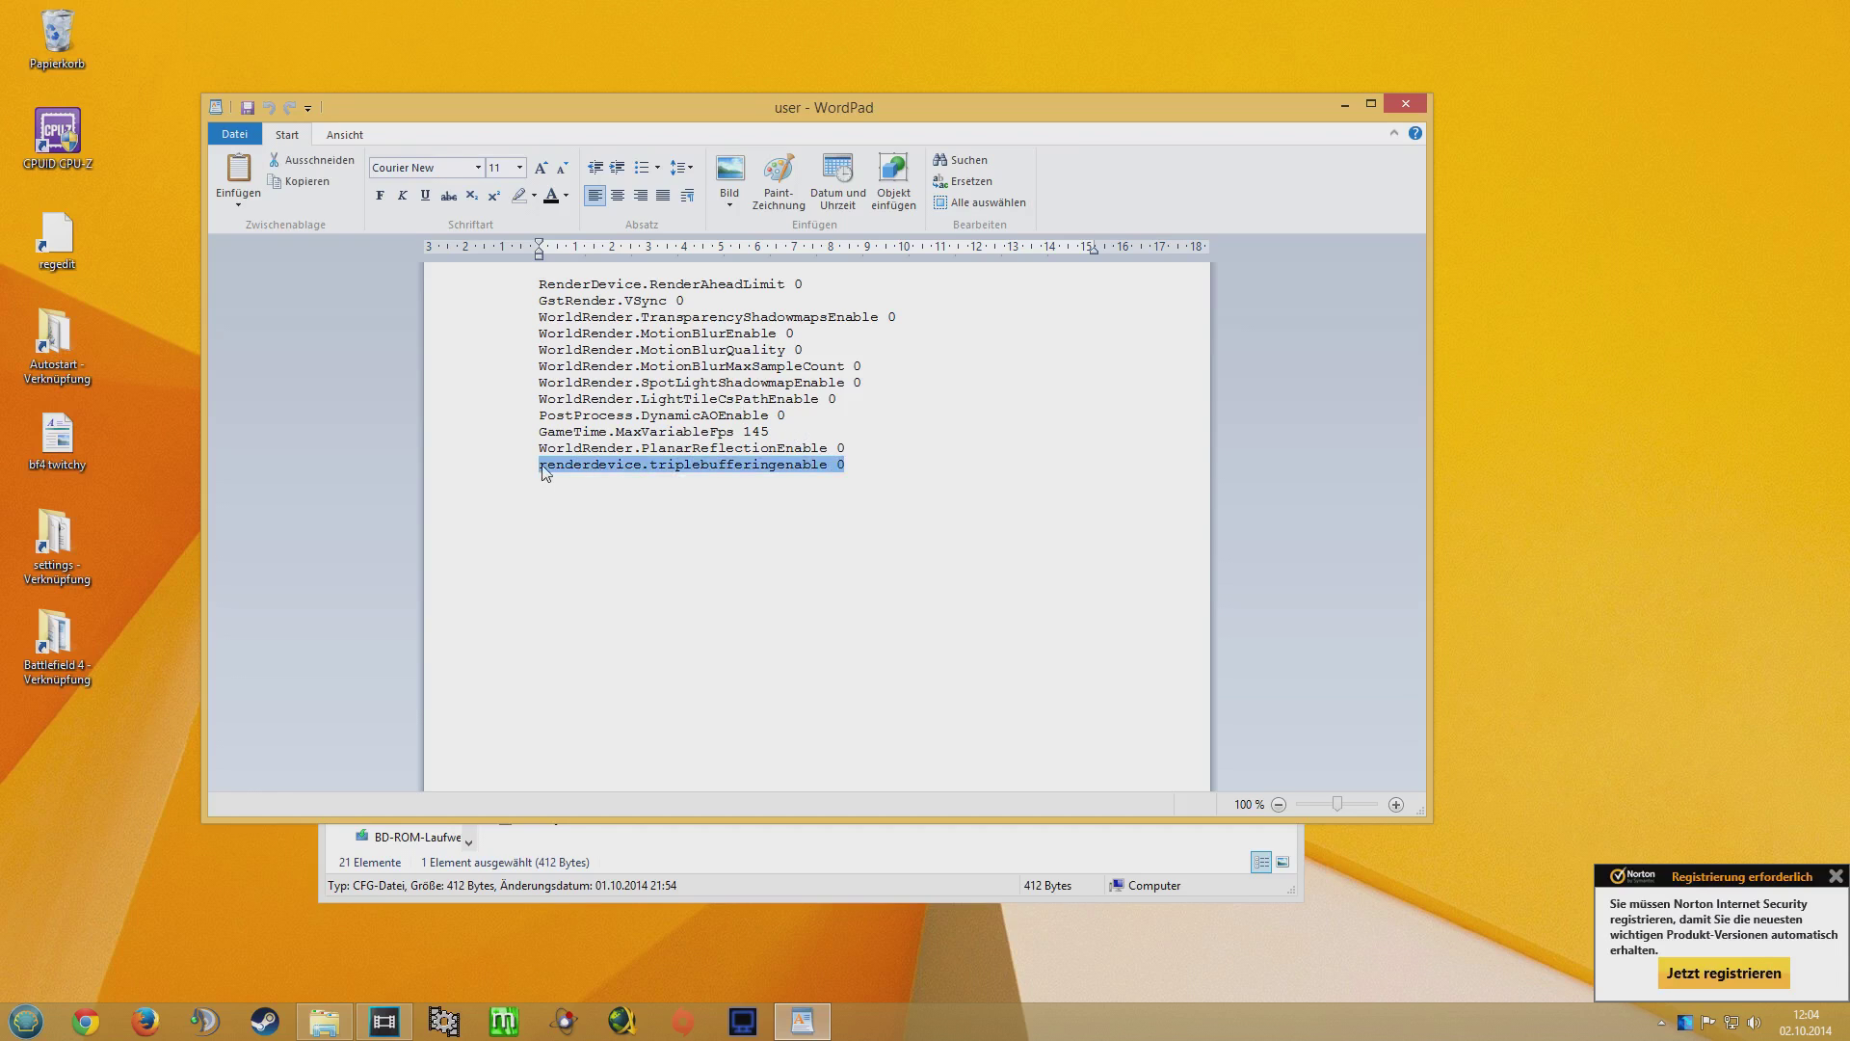
{"action": "left_click", "coordinate": [541, 466]}
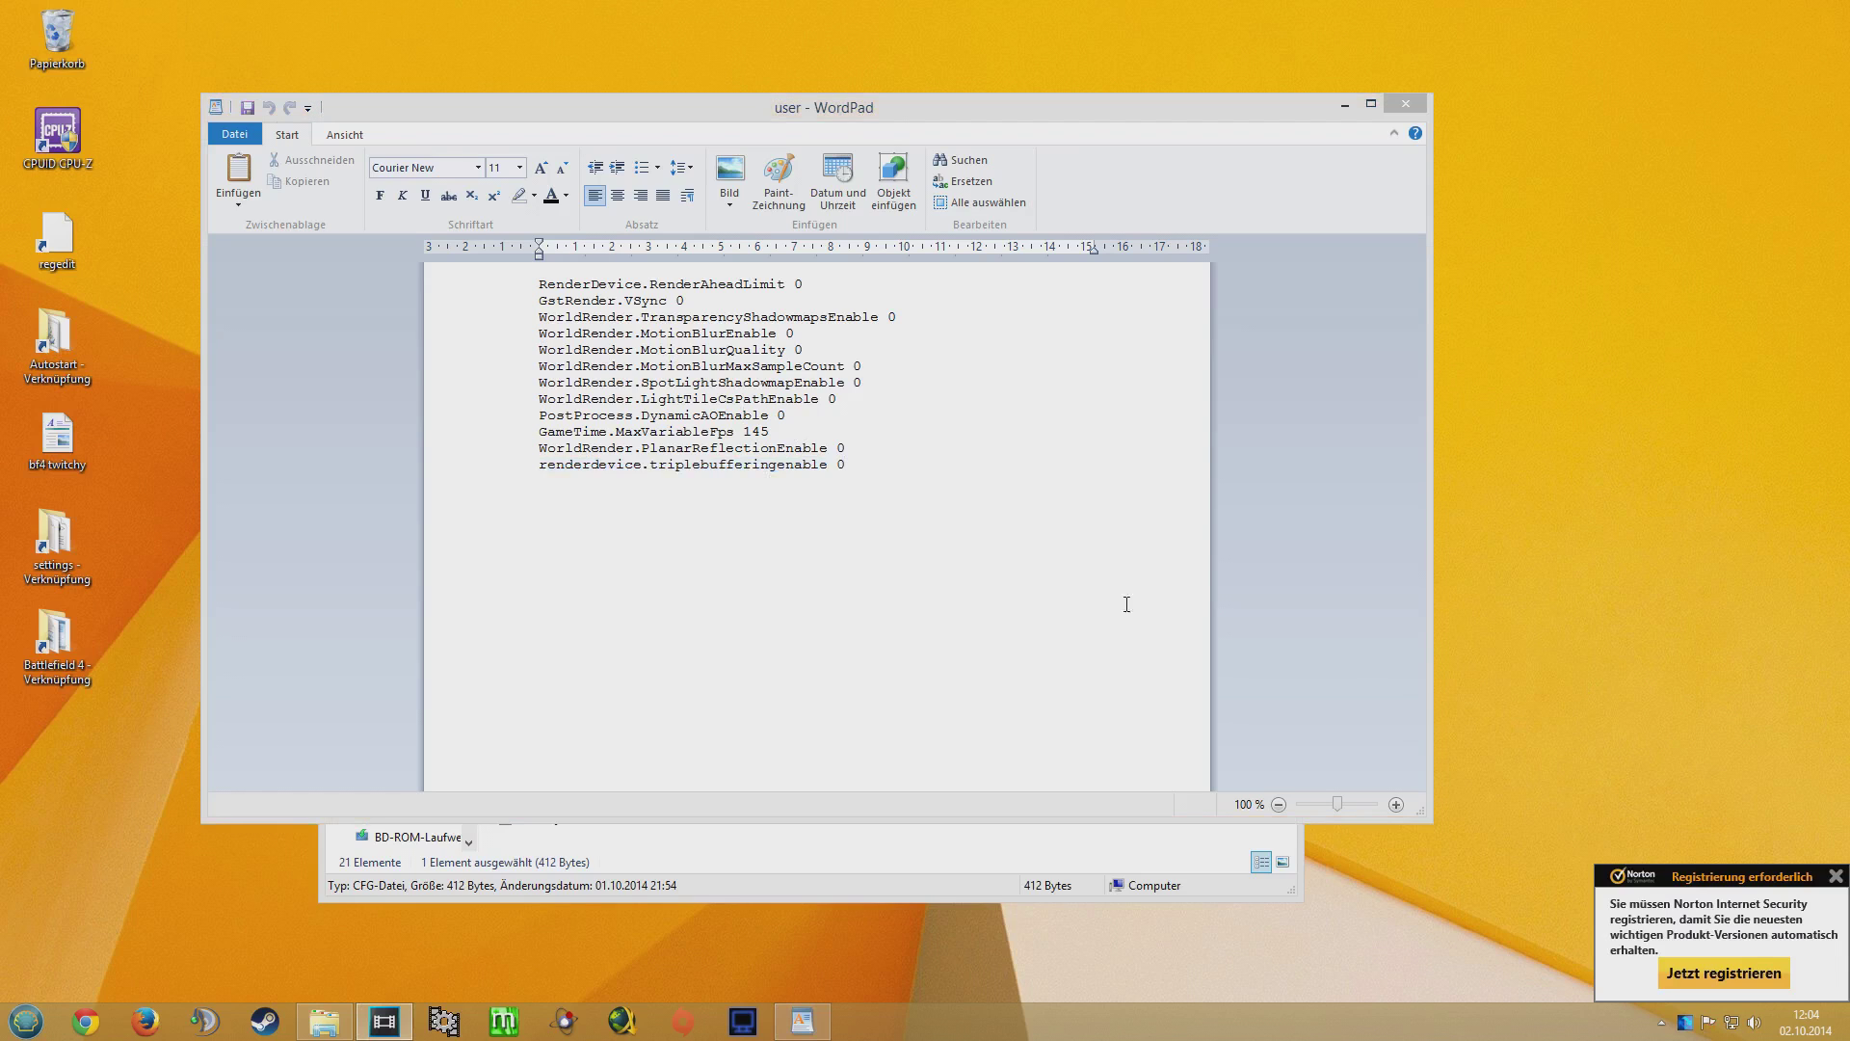
{"action": "left_click", "coordinate": [893, 513]}
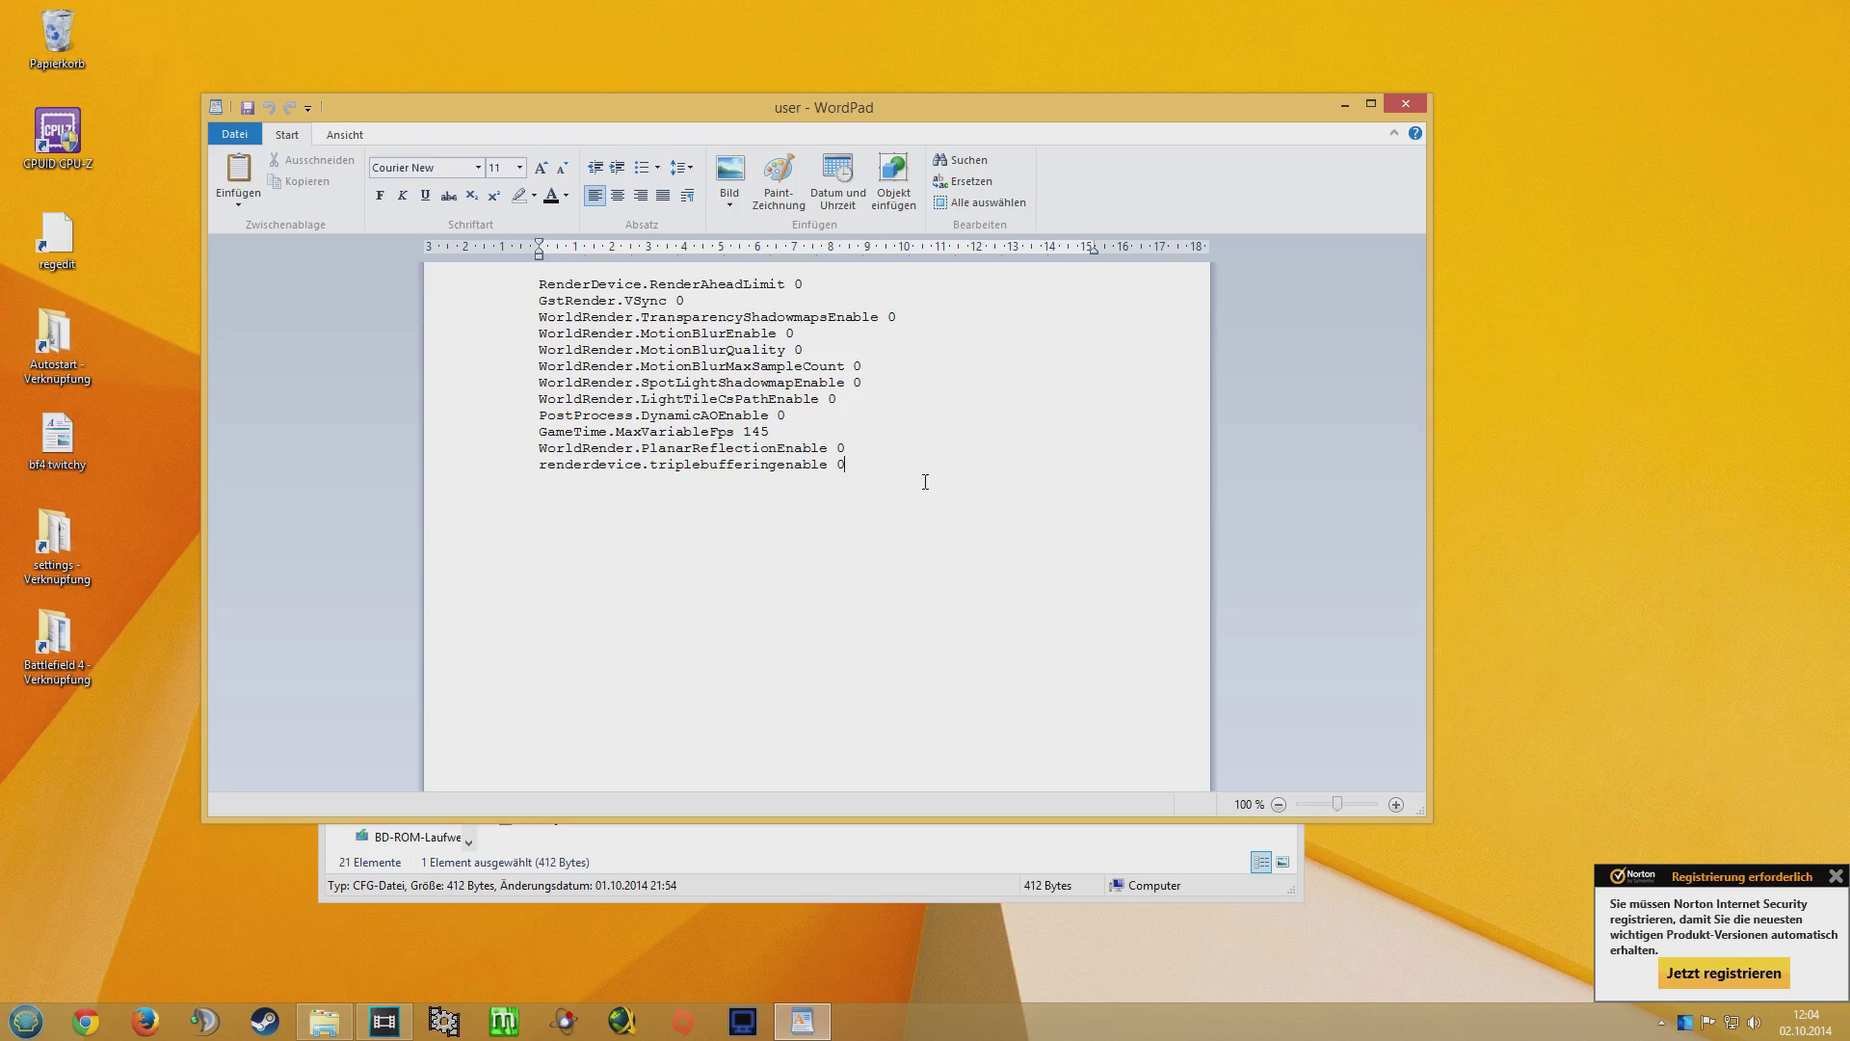
- Highlight the triplebufferingenable and MaxVariableFps 145 lines, then move the user.cfg window up and right
{"action": "left_click_drag", "start_coordinate": [925, 481], "coordinate": [563, 476]}
{"action": "left_click", "coordinate": [684, 473]}
{"action": "left_click_drag", "start_coordinate": [923, 488], "coordinate": [669, 477]}
{"action": "left_click", "coordinate": [750, 449]}
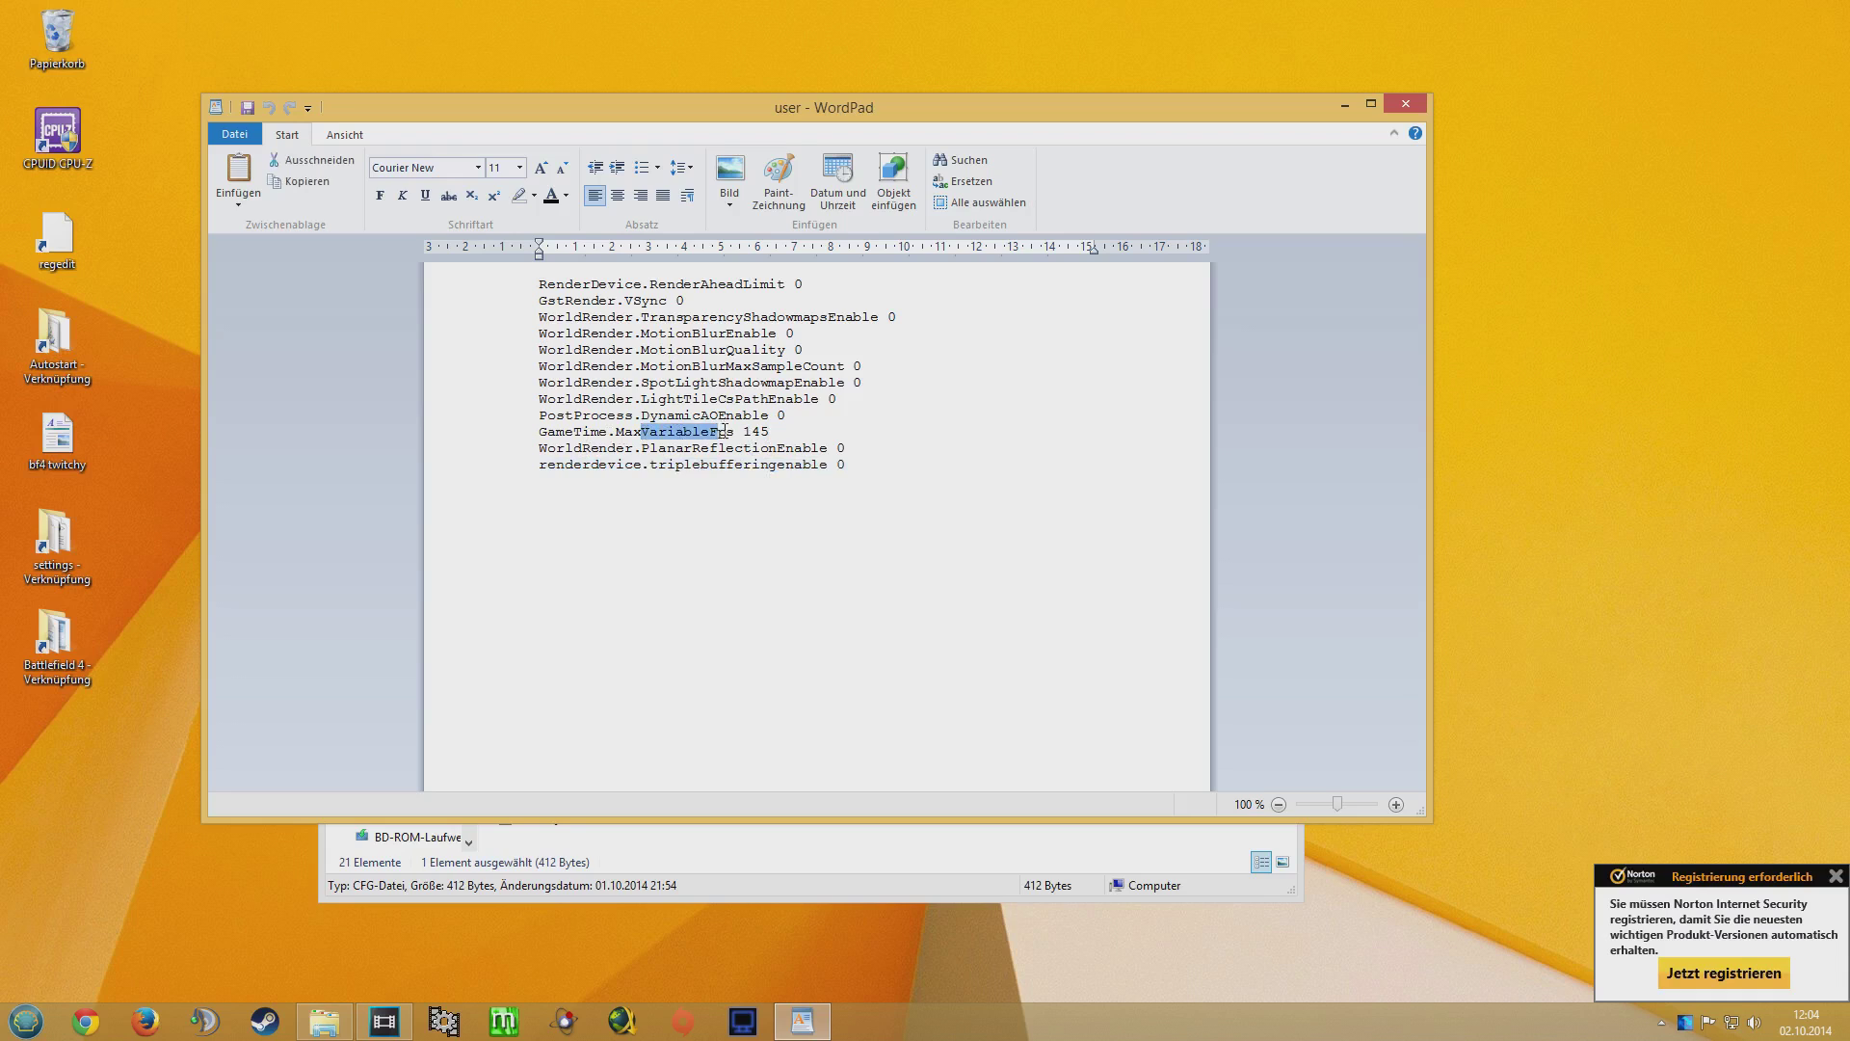
{"action": "left_click_drag", "start_coordinate": [772, 430], "coordinate": [736, 438]}
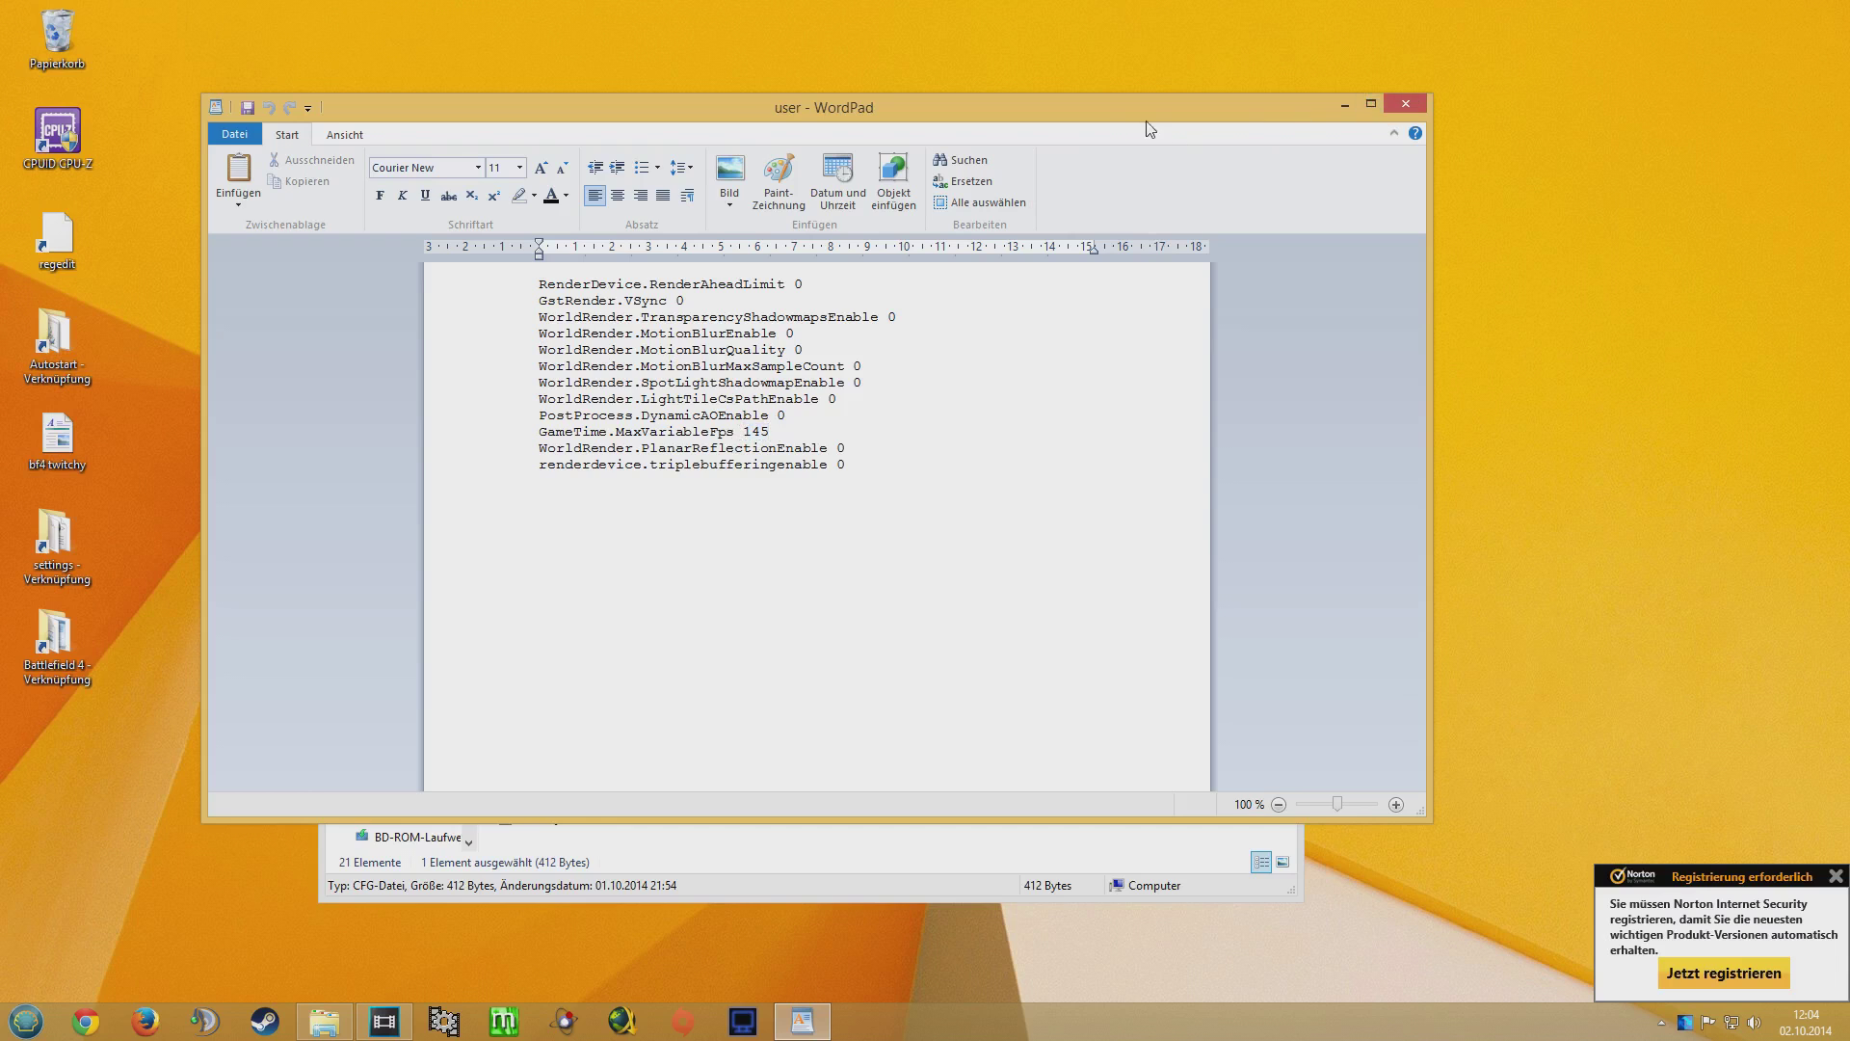
{"action": "left_click_drag", "start_coordinate": [1091, 107], "coordinate": [1337, 102]}
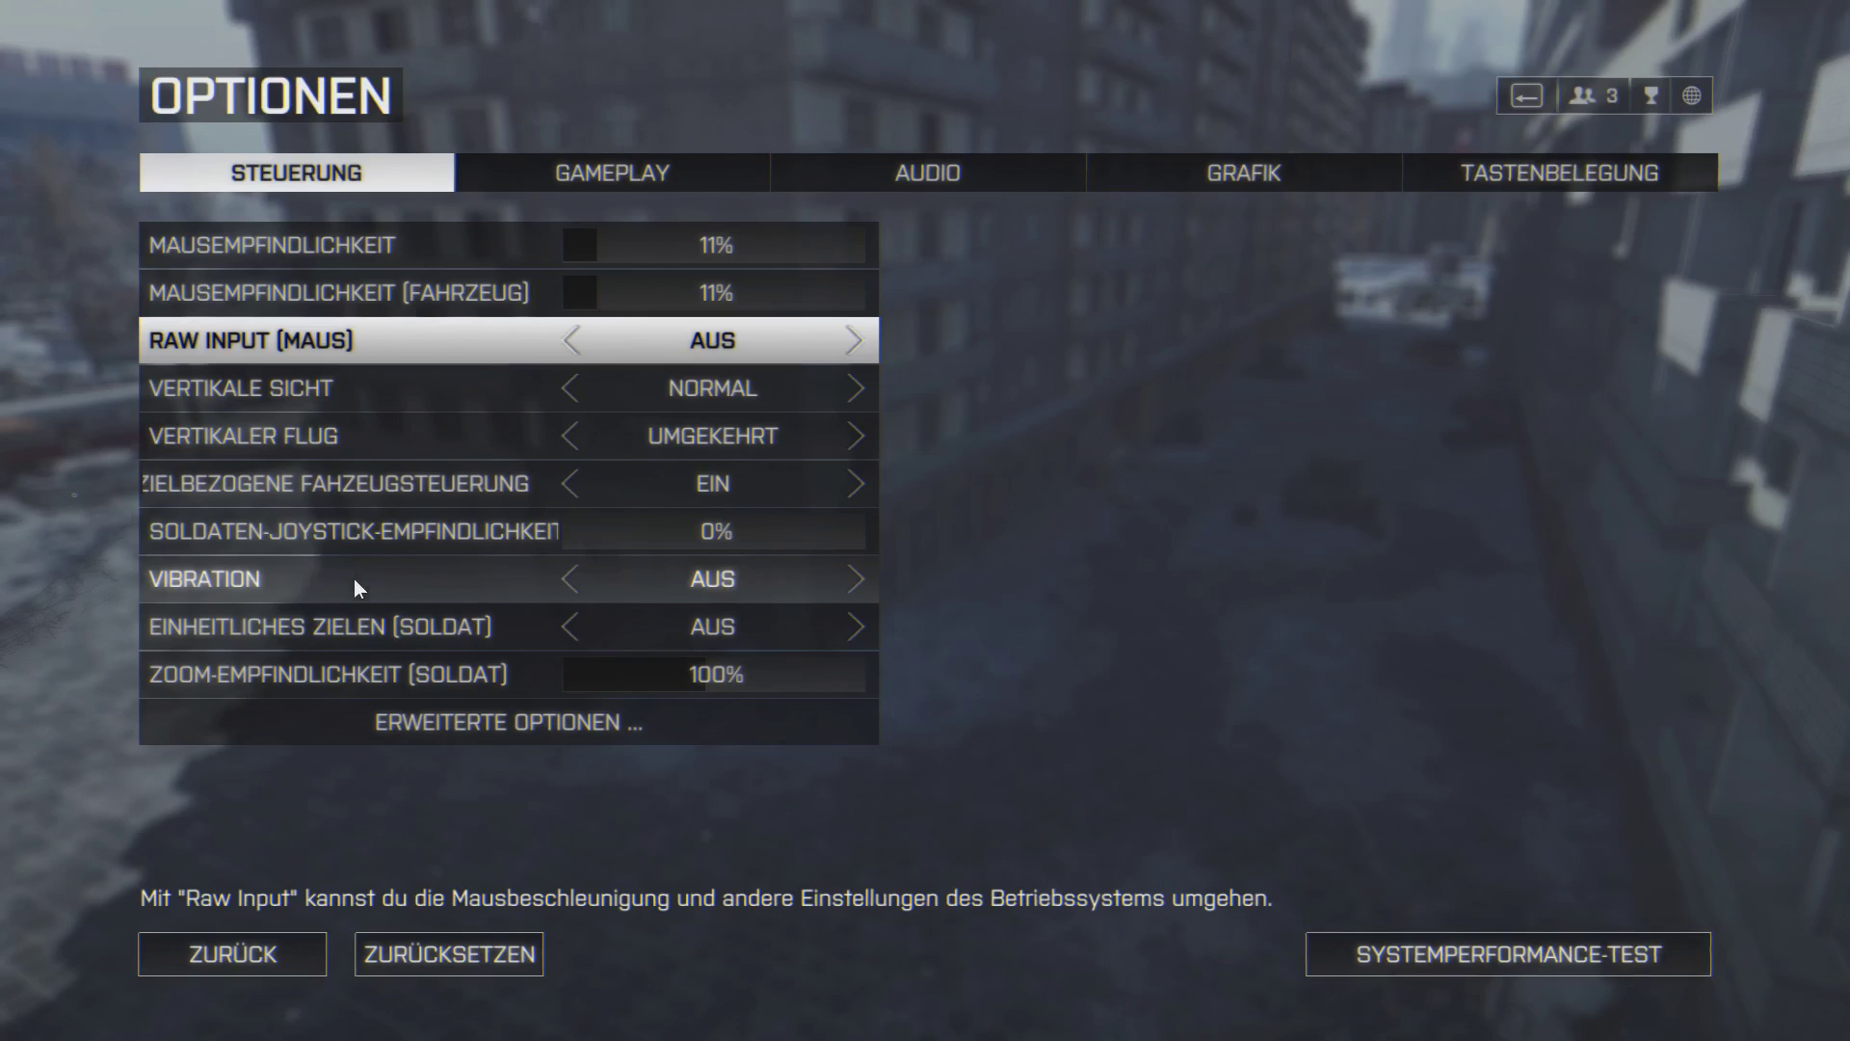
- Point out uniform soldier aiming, glance at the advanced control options, then return to the basic list
{"action": "left_click", "coordinate": [357, 627]}
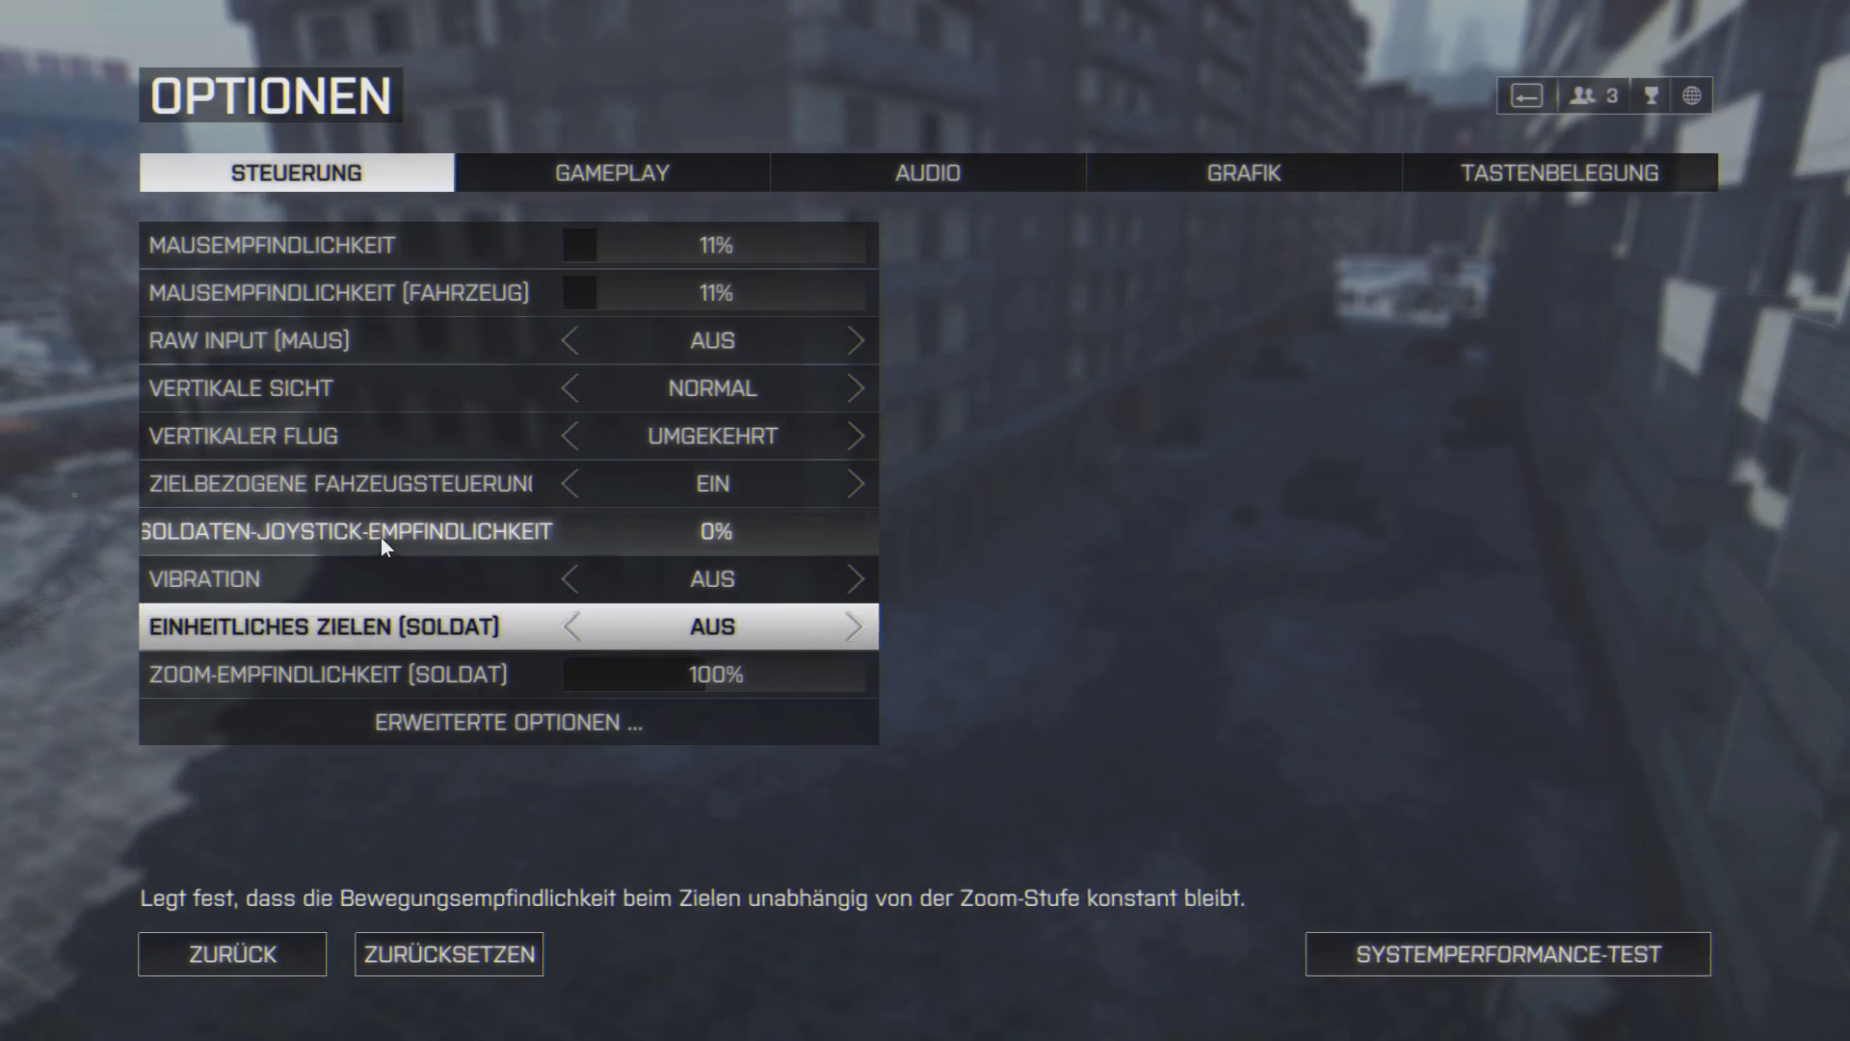
{"action": "left_click", "coordinate": [489, 719]}
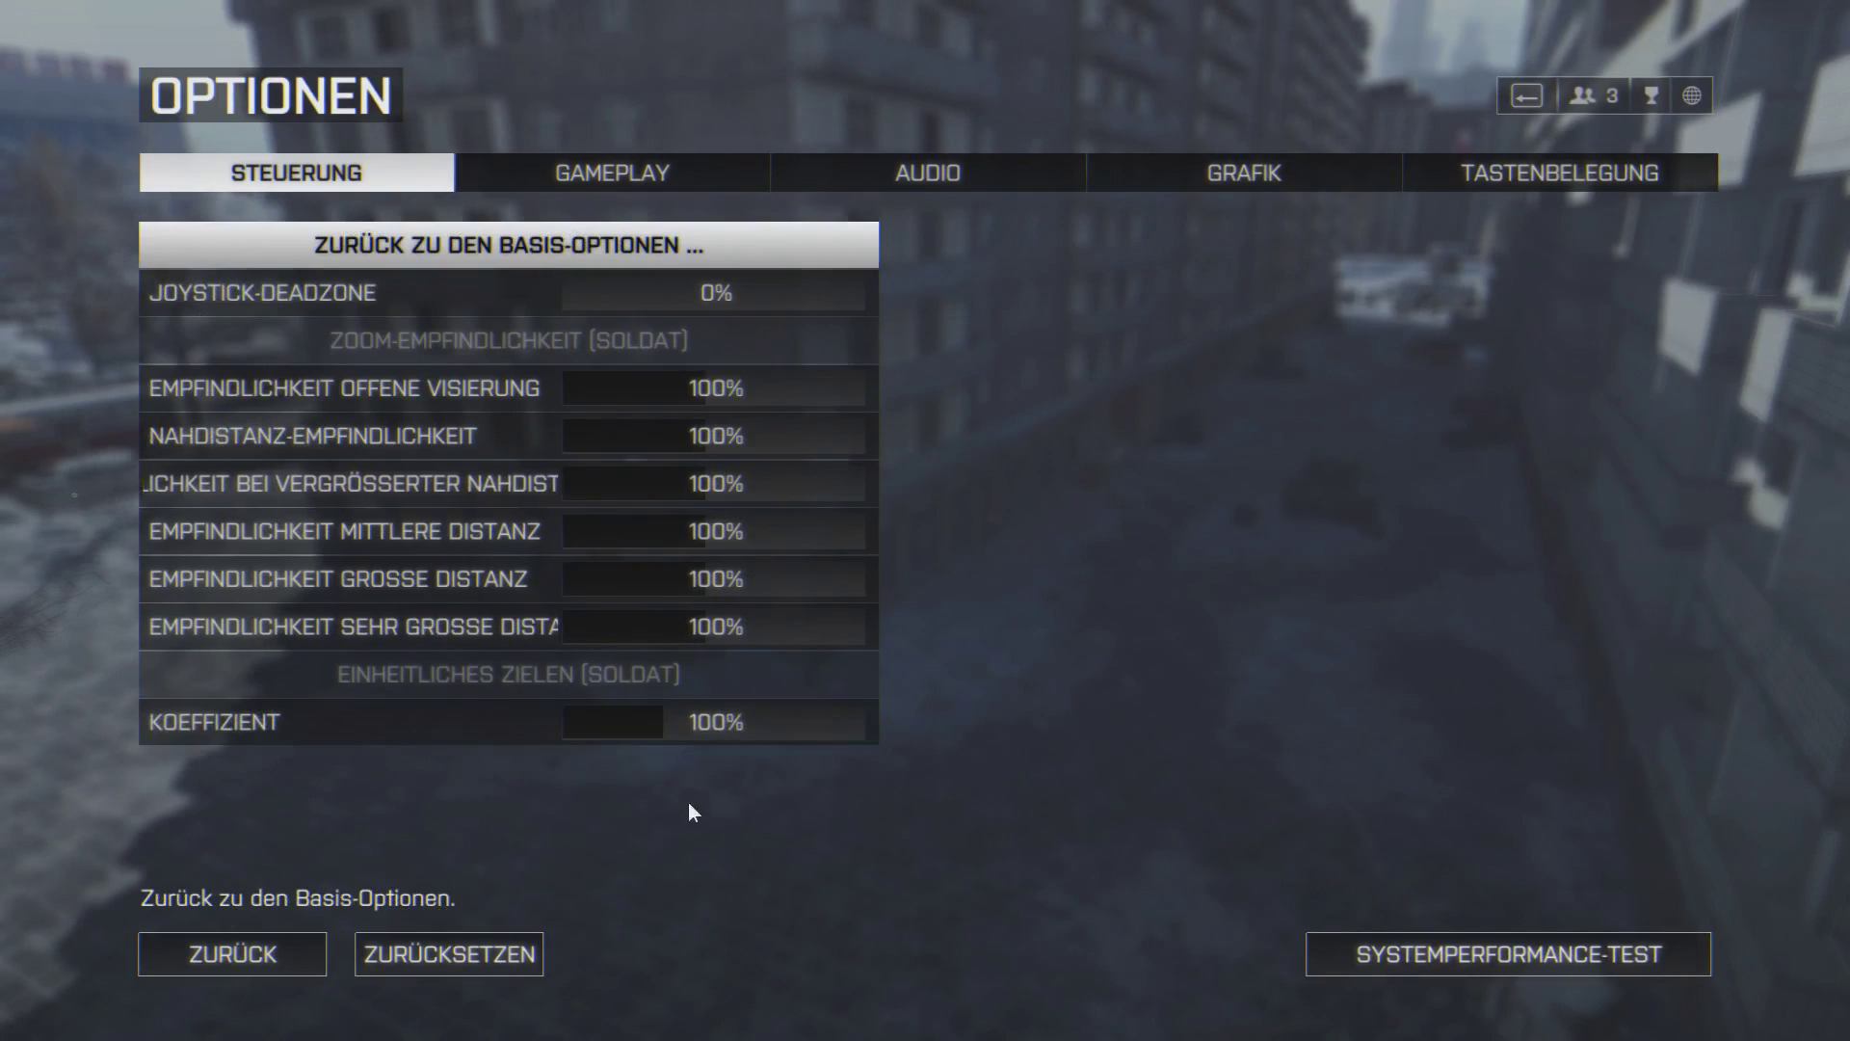
{"action": "left_click", "coordinate": [499, 248]}
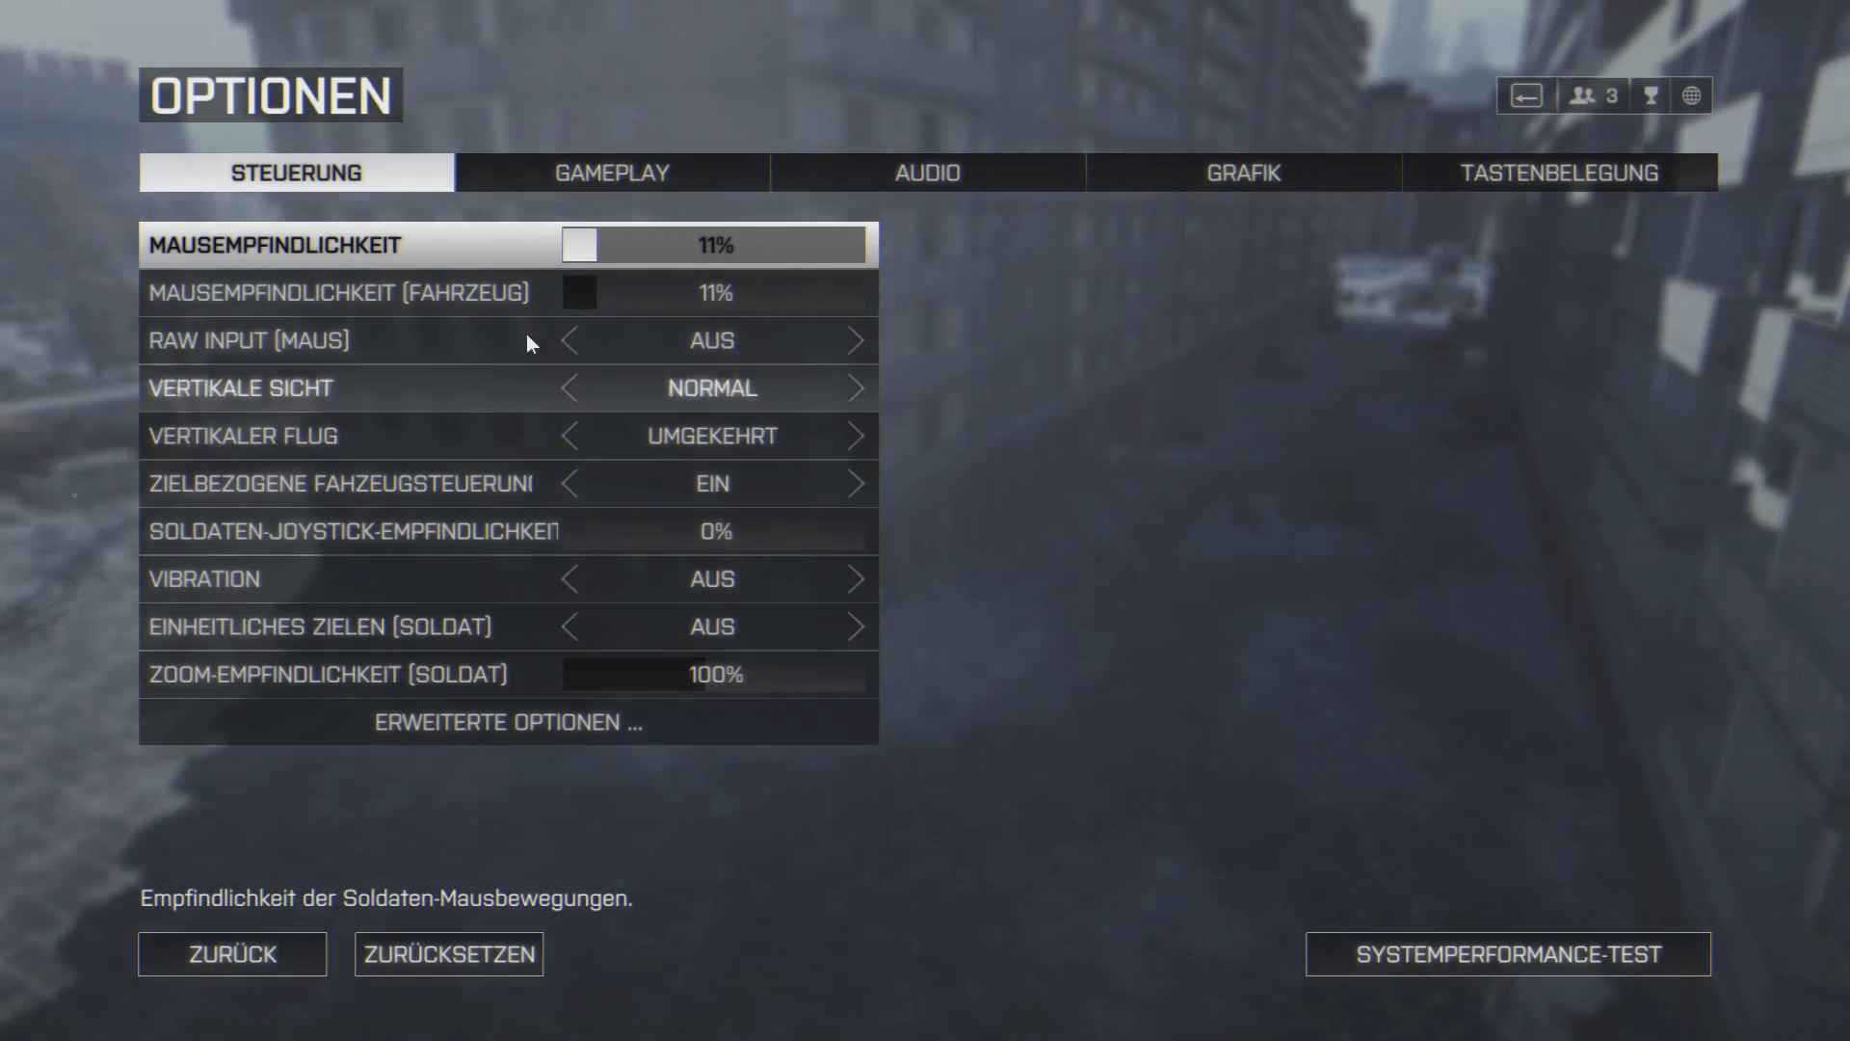
- Browse gameplay and audio, then show graphics: 1920x1080 at 144 Hz, VSync off, field of view 70
{"action": "left_click", "coordinate": [596, 172]}
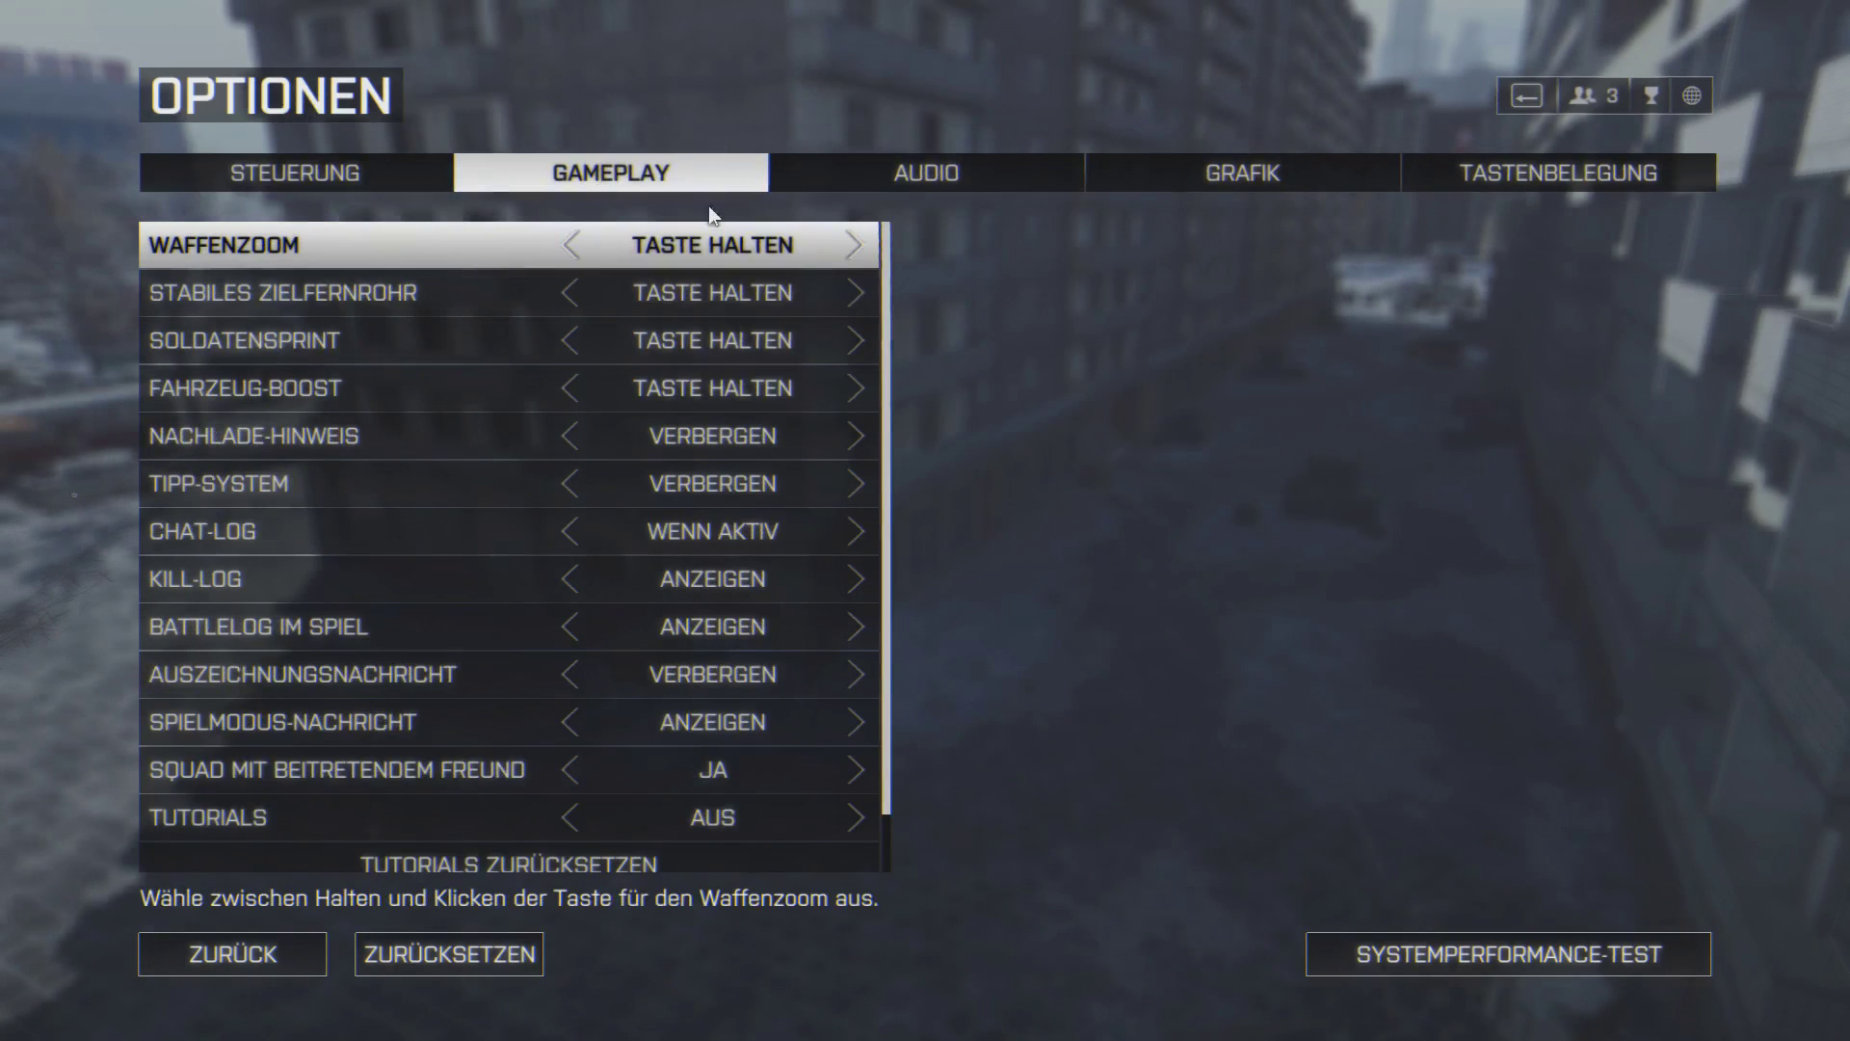
{"action": "scroll", "coordinate": [805, 549], "scroll_direction": "down", "scroll_amount": 2}
{"action": "scroll", "coordinate": [860, 273], "scroll_direction": "up", "scroll_amount": 2}
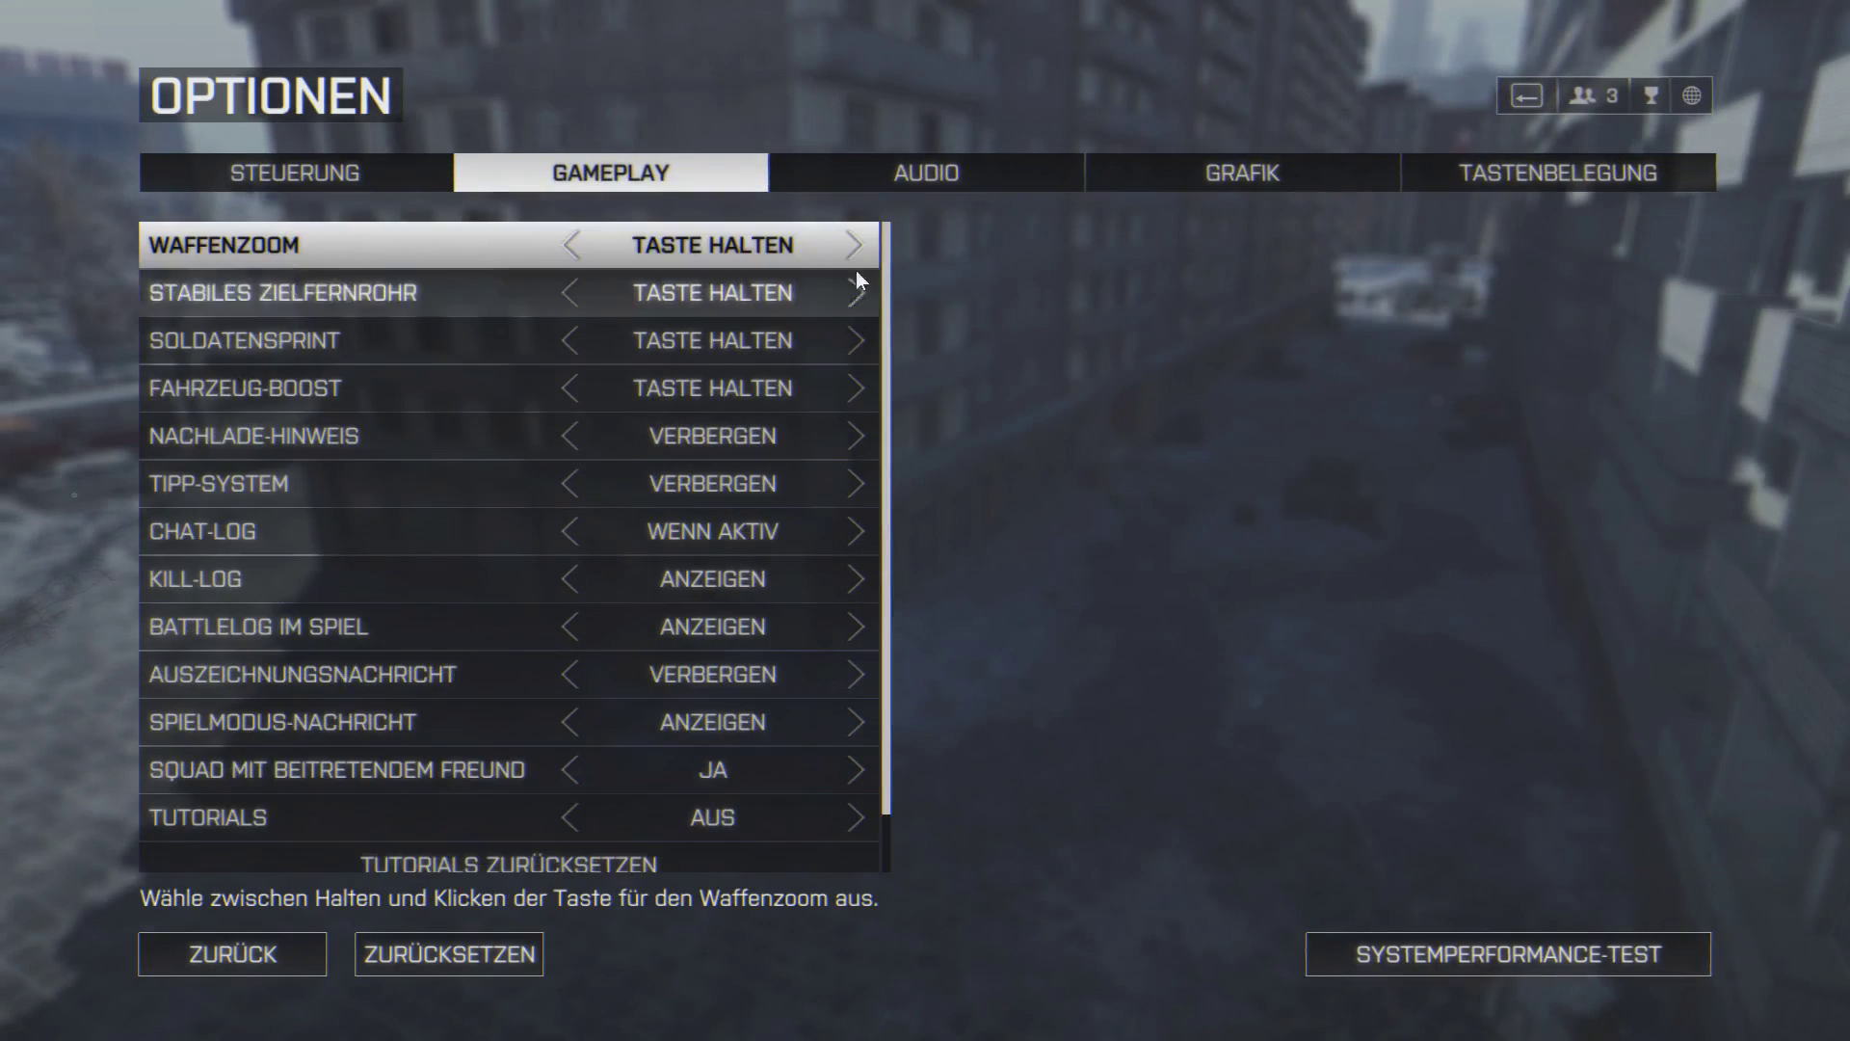
{"action": "left_click", "coordinate": [962, 175]}
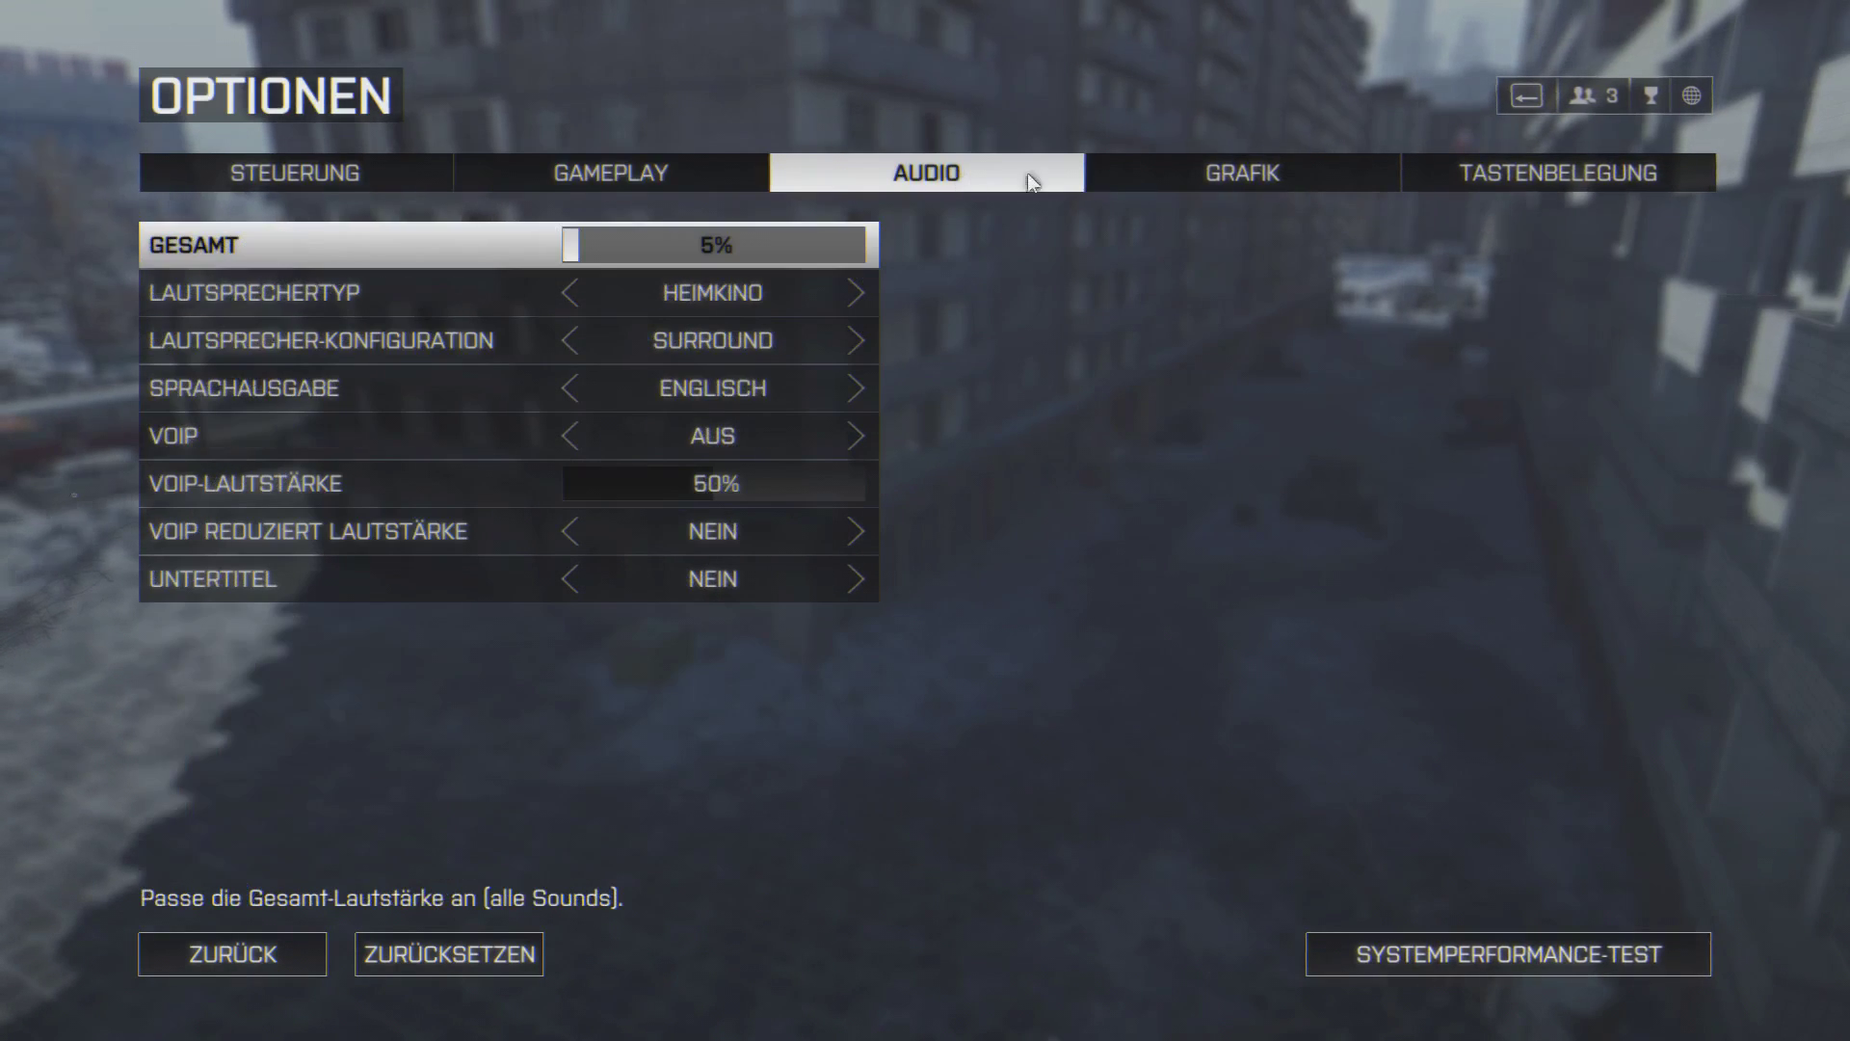
{"action": "left_click", "coordinate": [1169, 177]}
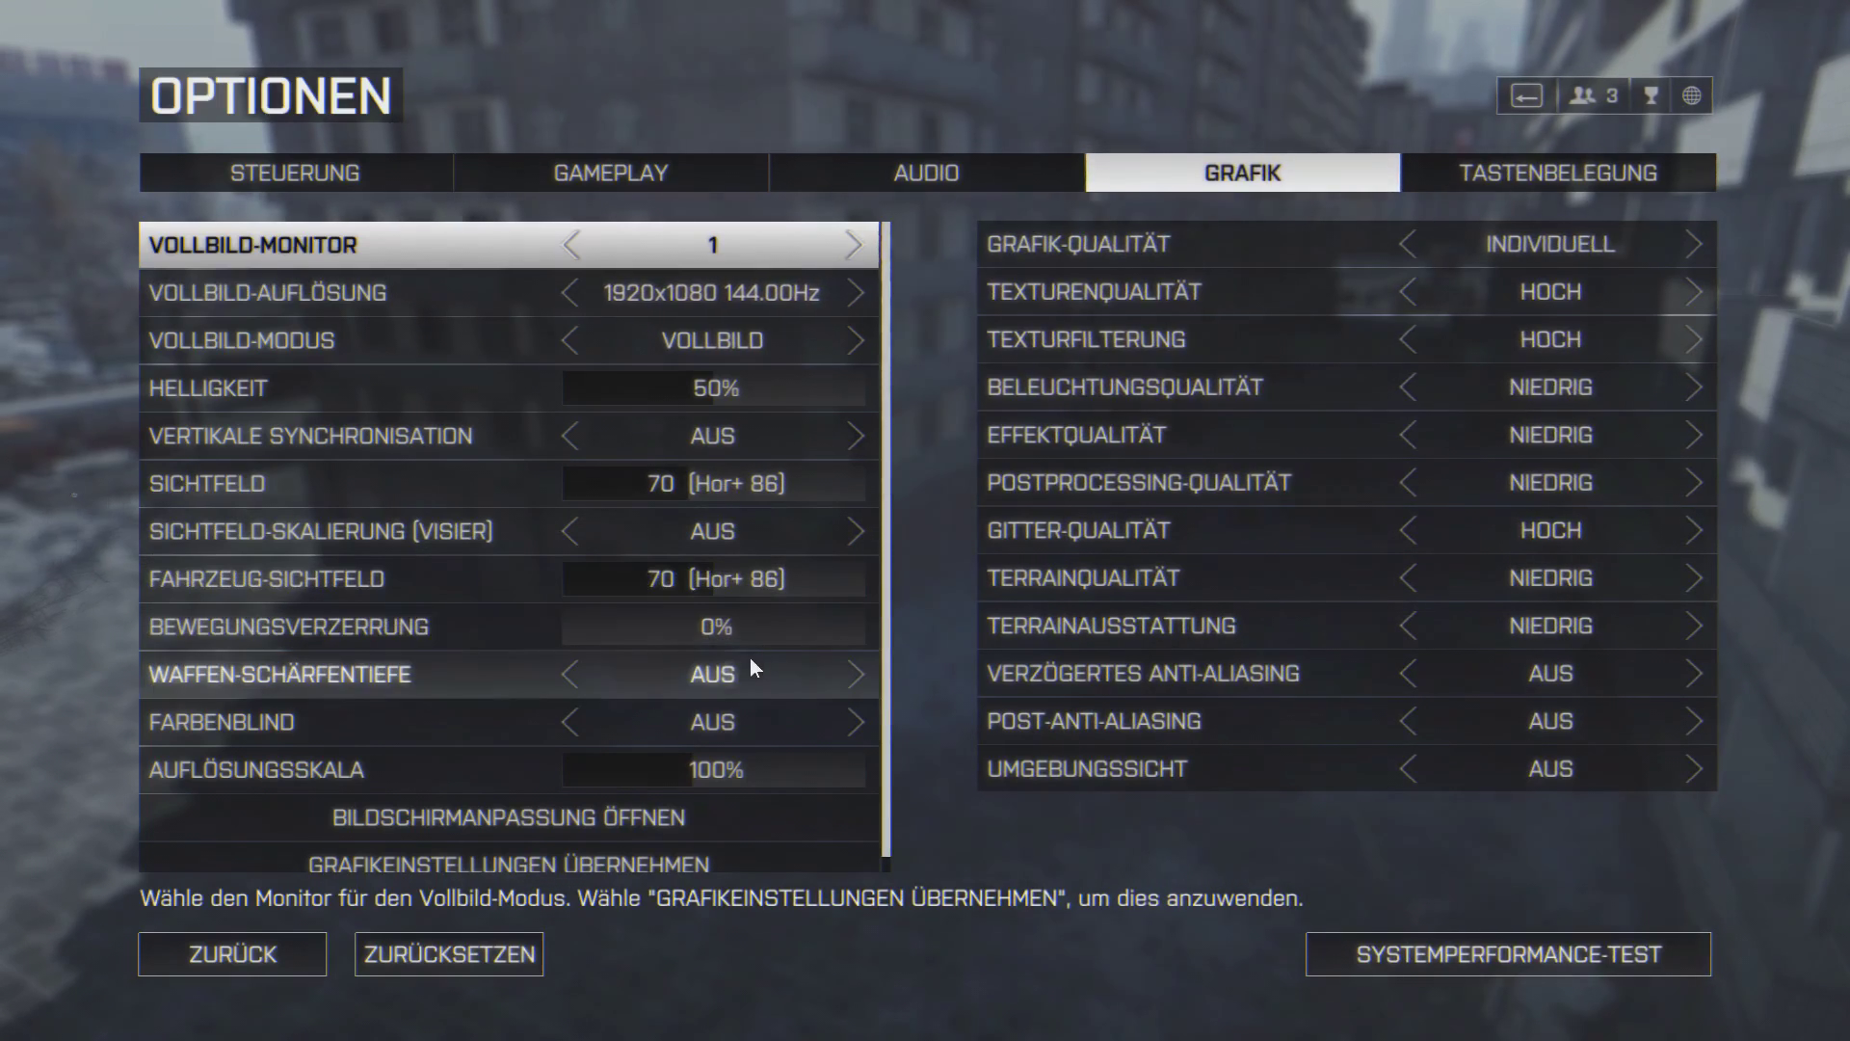
{"action": "scroll", "coordinate": [660, 662], "scroll_direction": "down", "scroll_amount": 1}
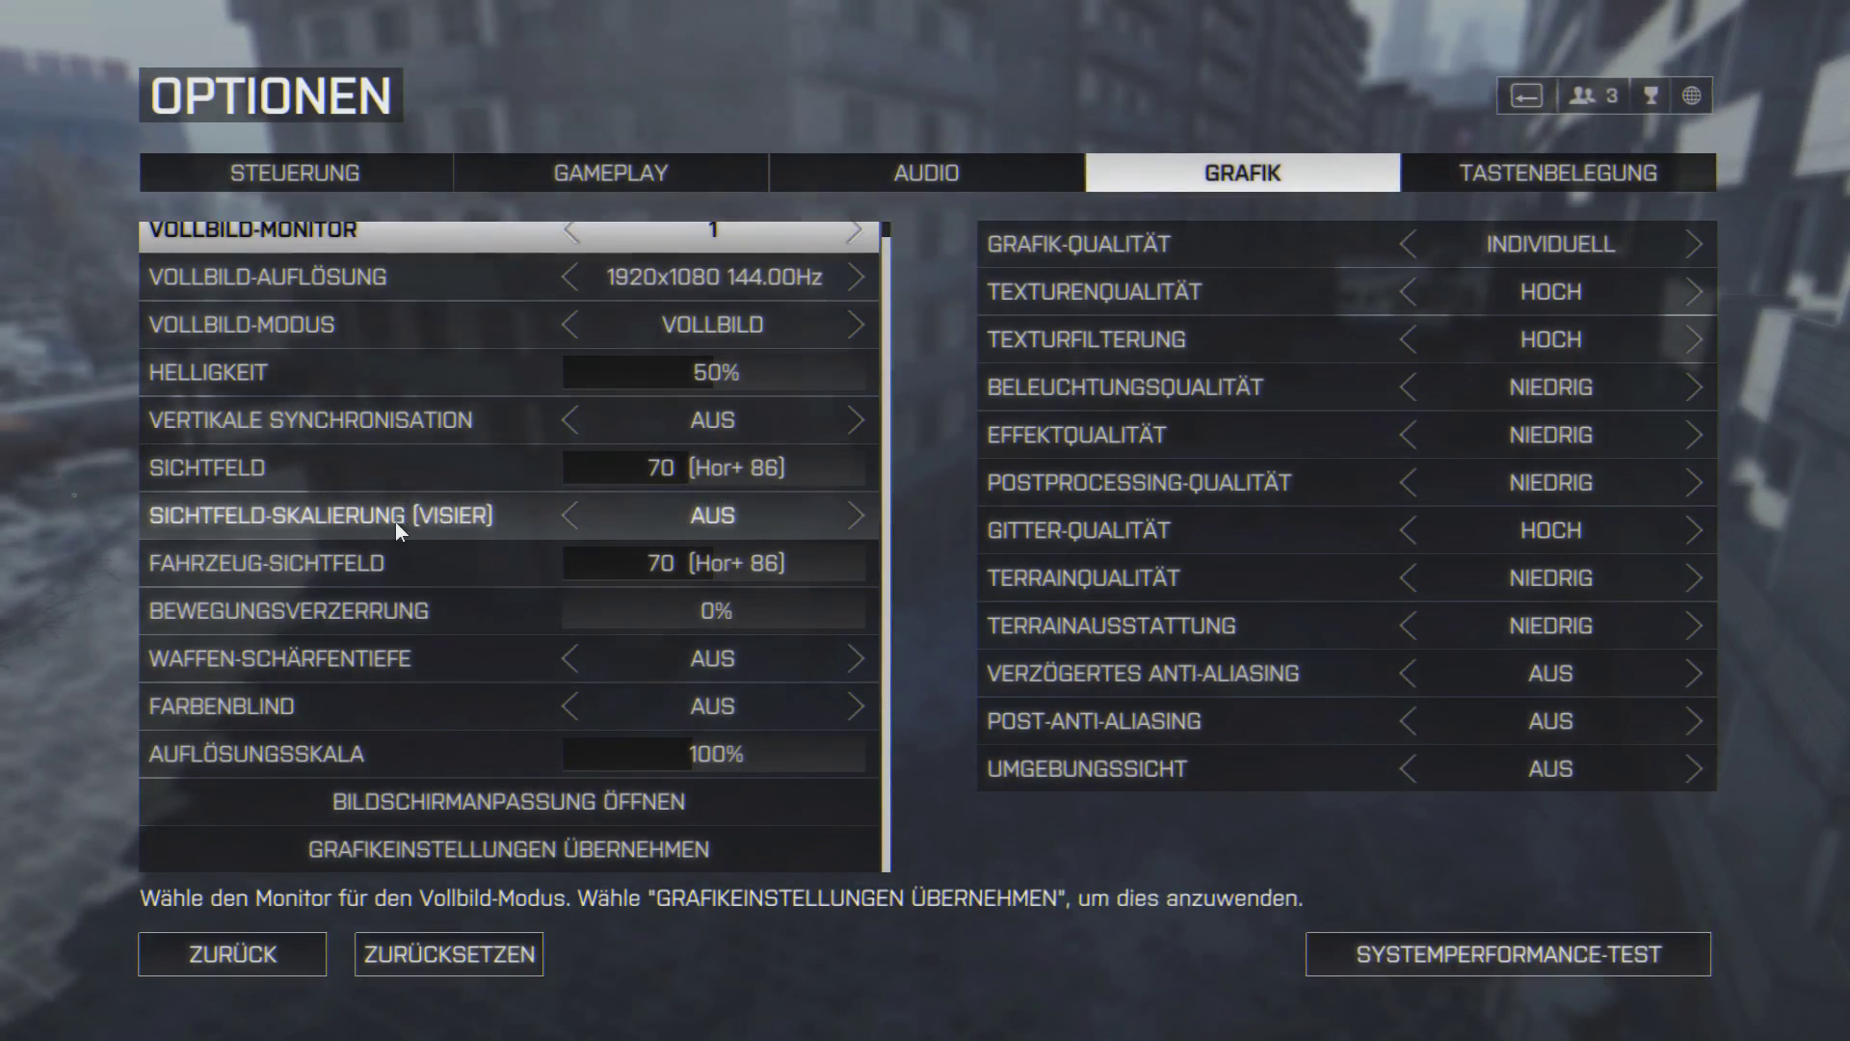
{"action": "left_click", "coordinate": [390, 522]}
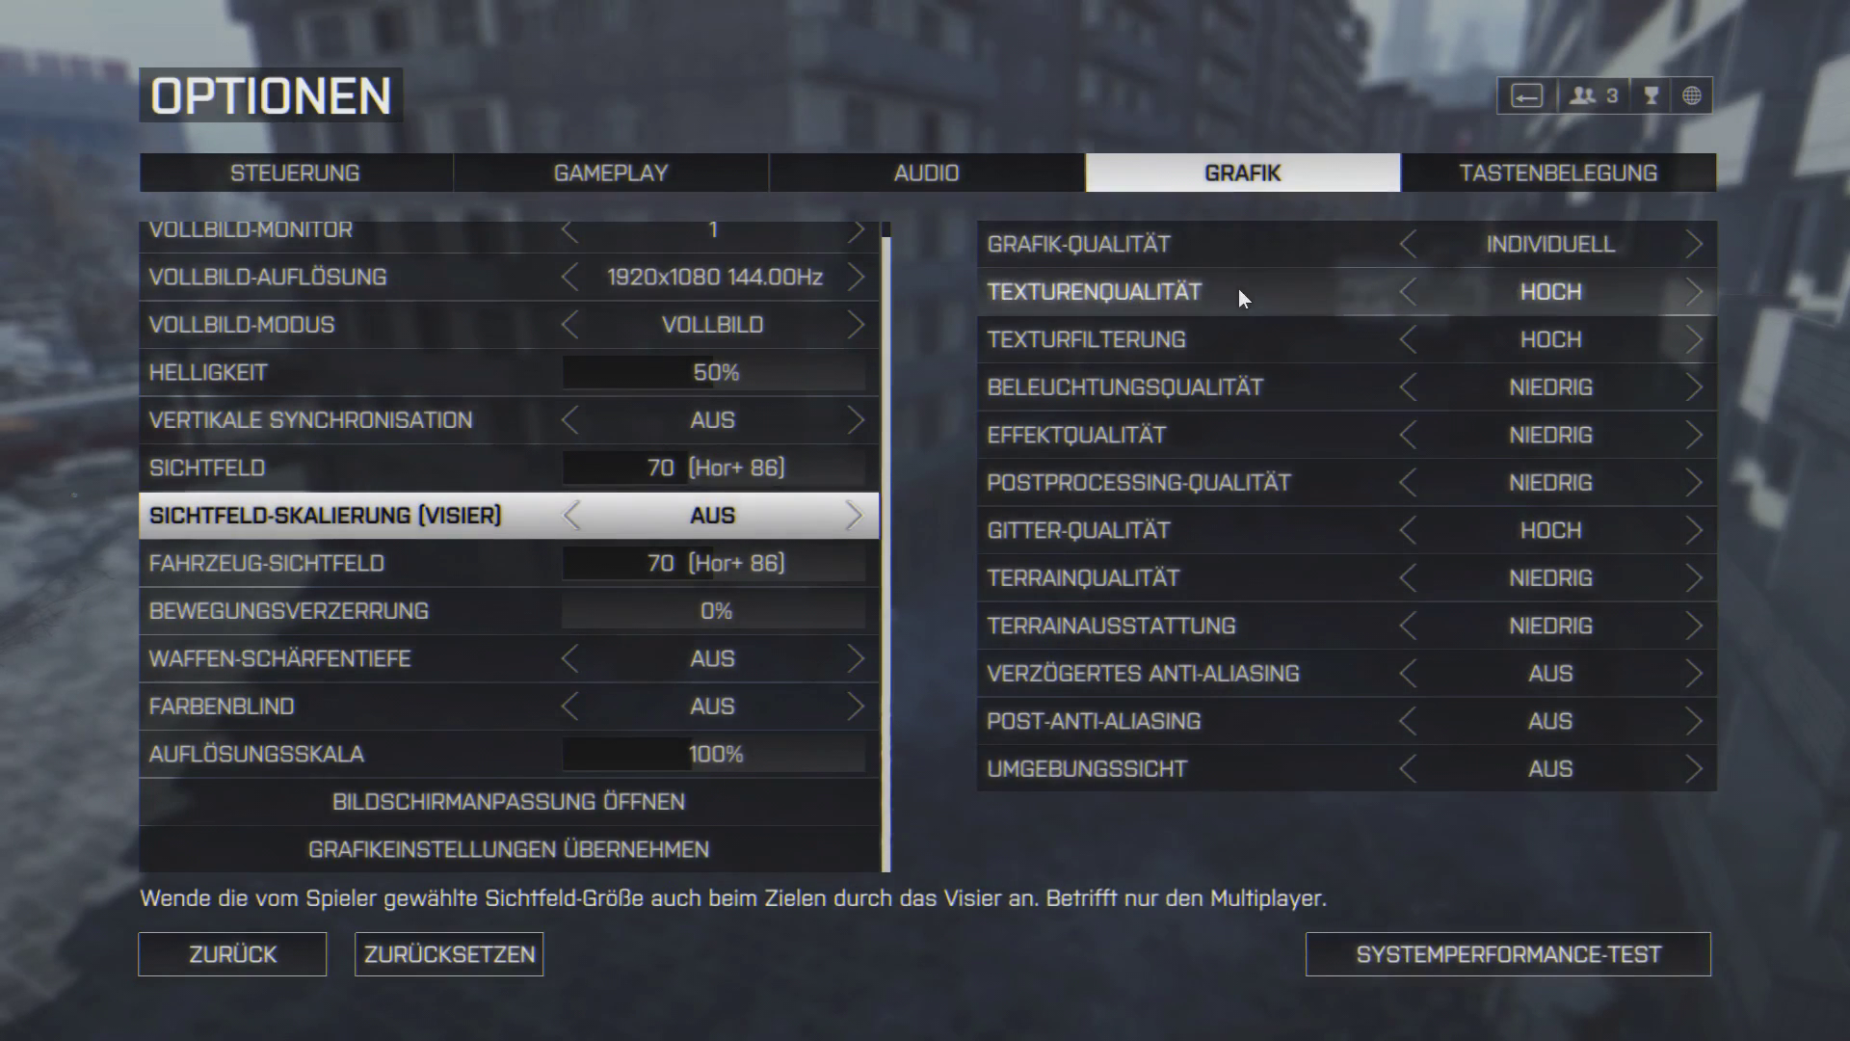
- Inspect the high texture quality setting, then flick to Audio and back to Graphics
{"action": "left_click", "coordinate": [1242, 297]}
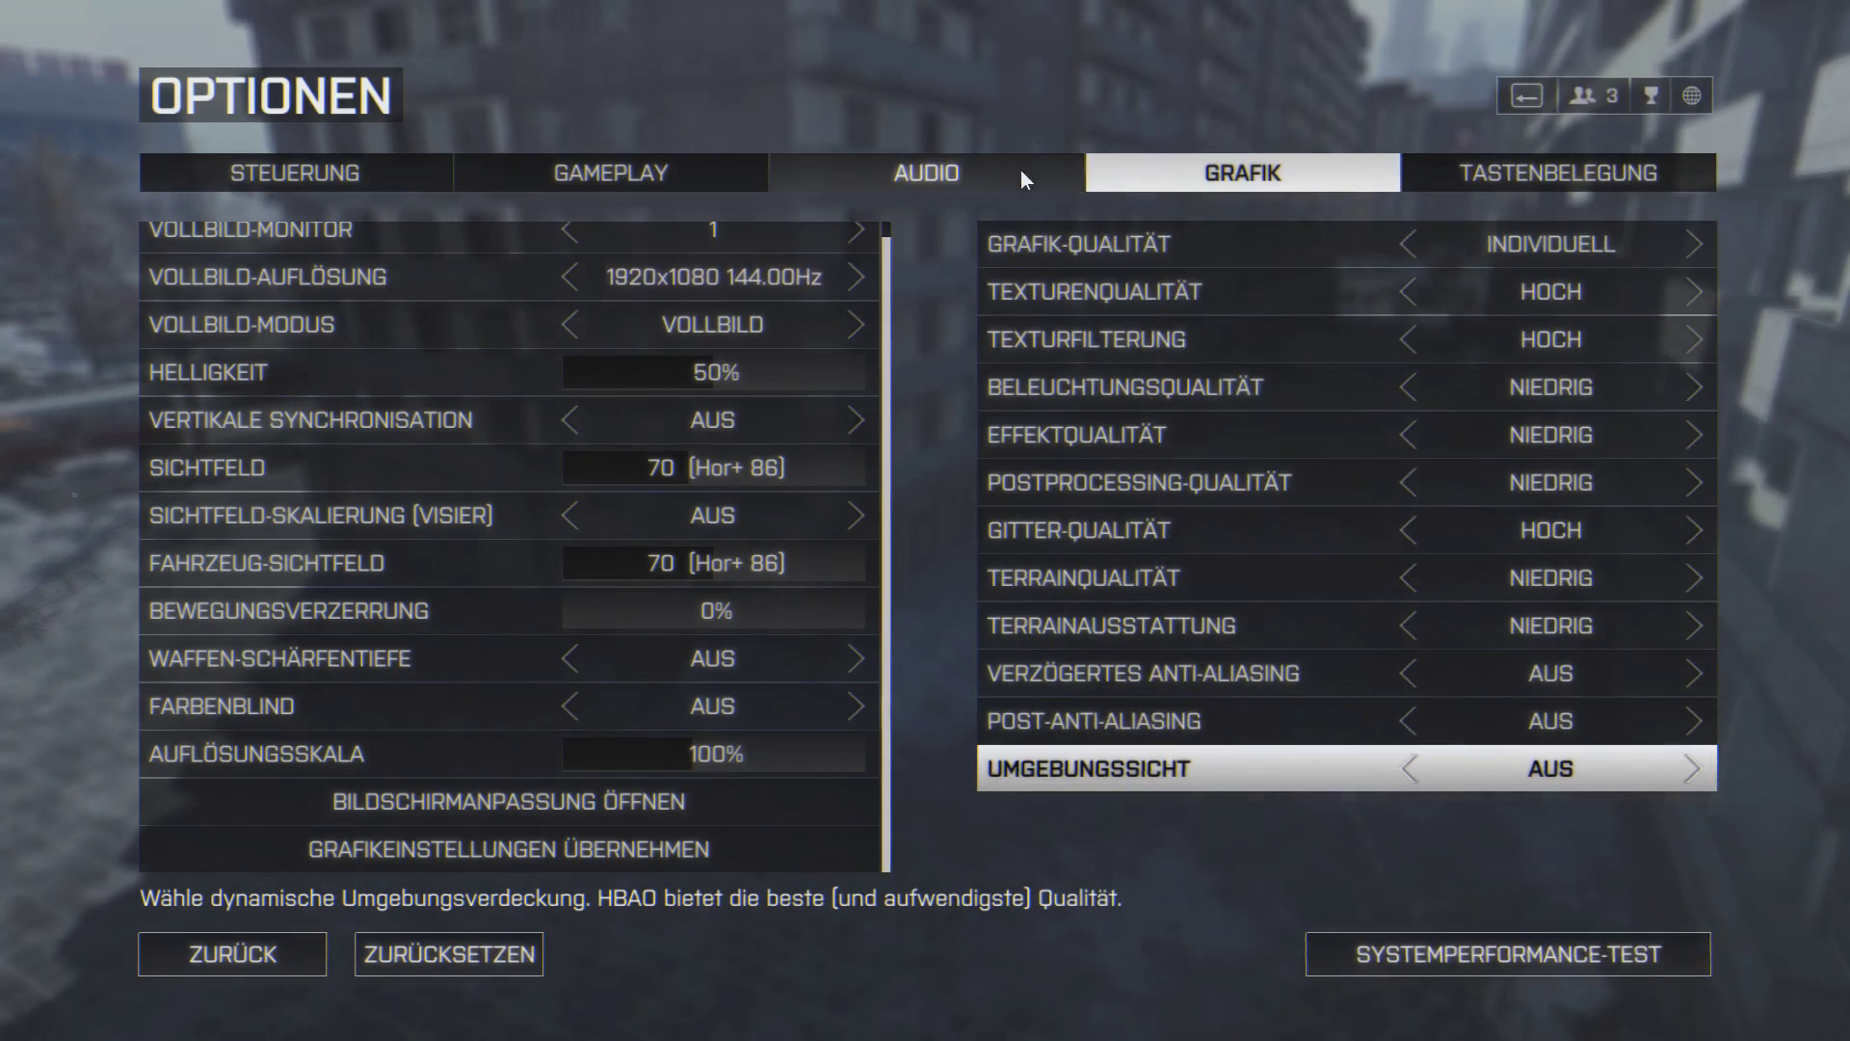
{"action": "left_click", "coordinate": [1014, 170]}
{"action": "left_click", "coordinate": [1270, 182]}
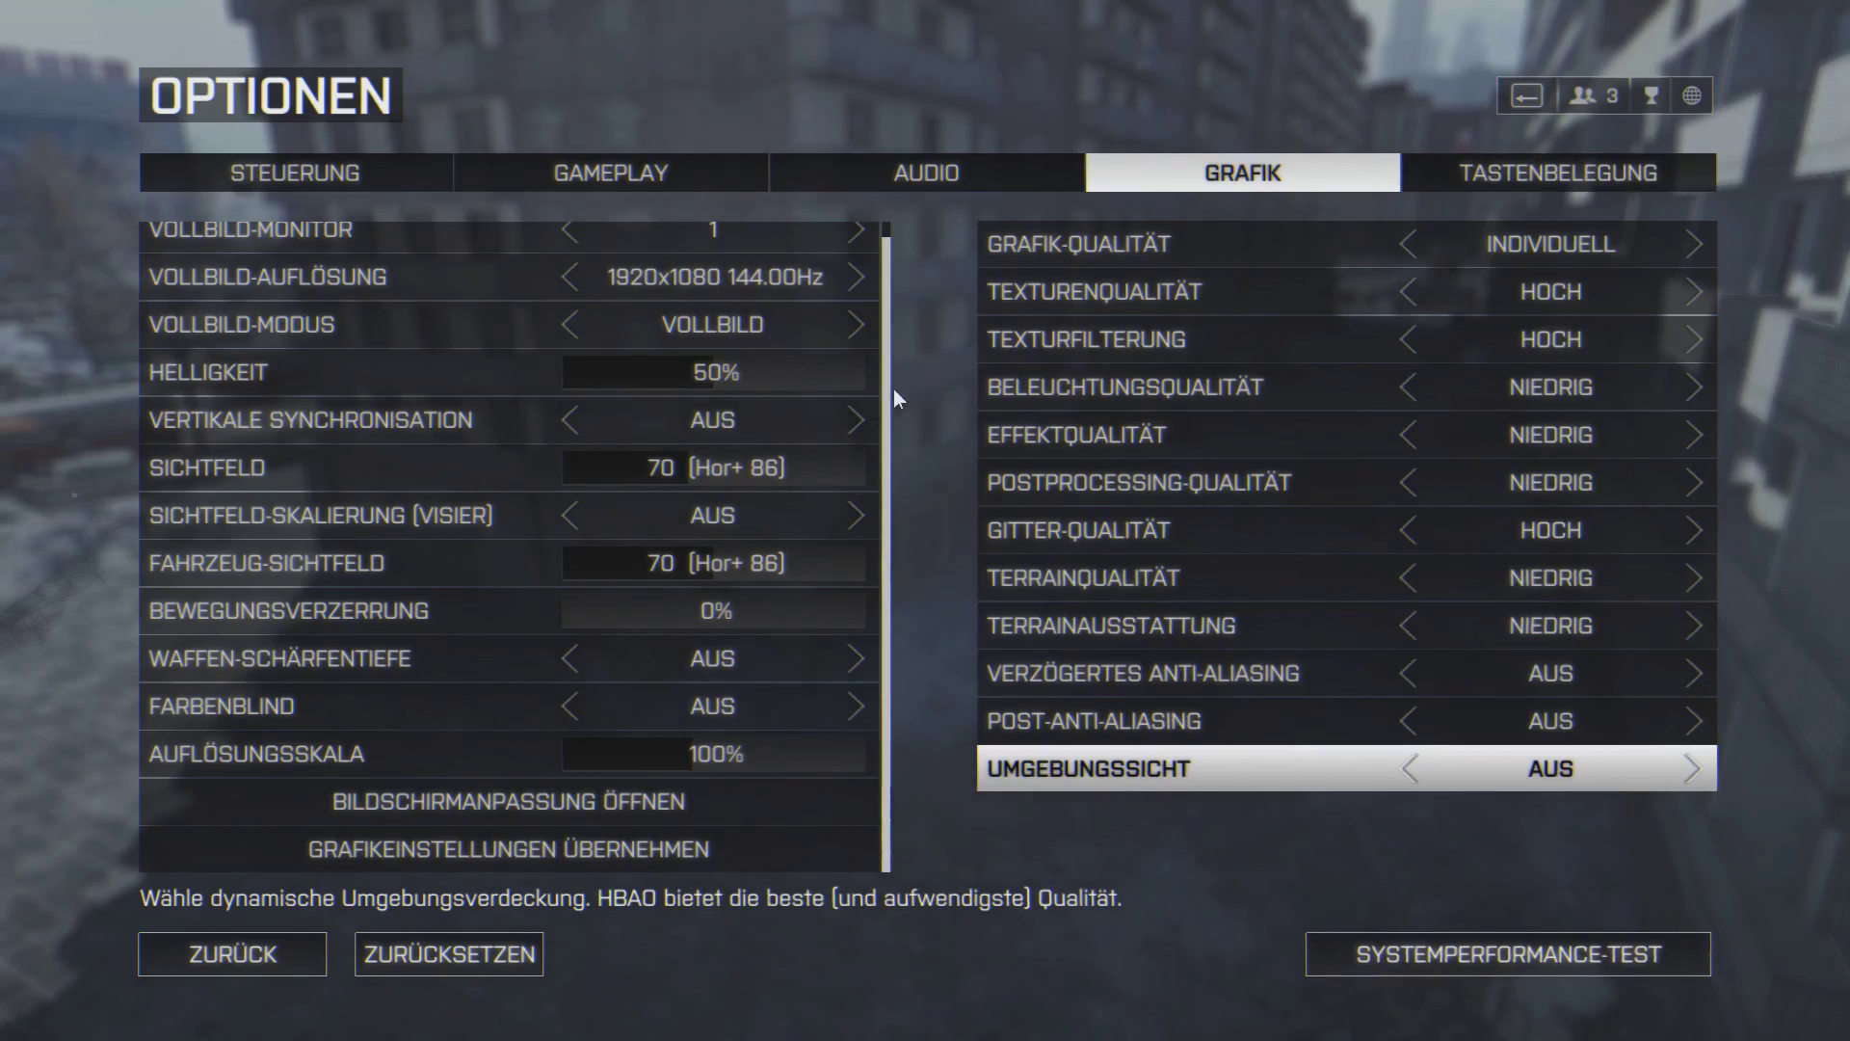
- Flip through the Audio and Gameplay tabs to the Steuerung control settings
{"action": "left_click", "coordinate": [788, 154]}
{"action": "left_click", "coordinate": [539, 166]}
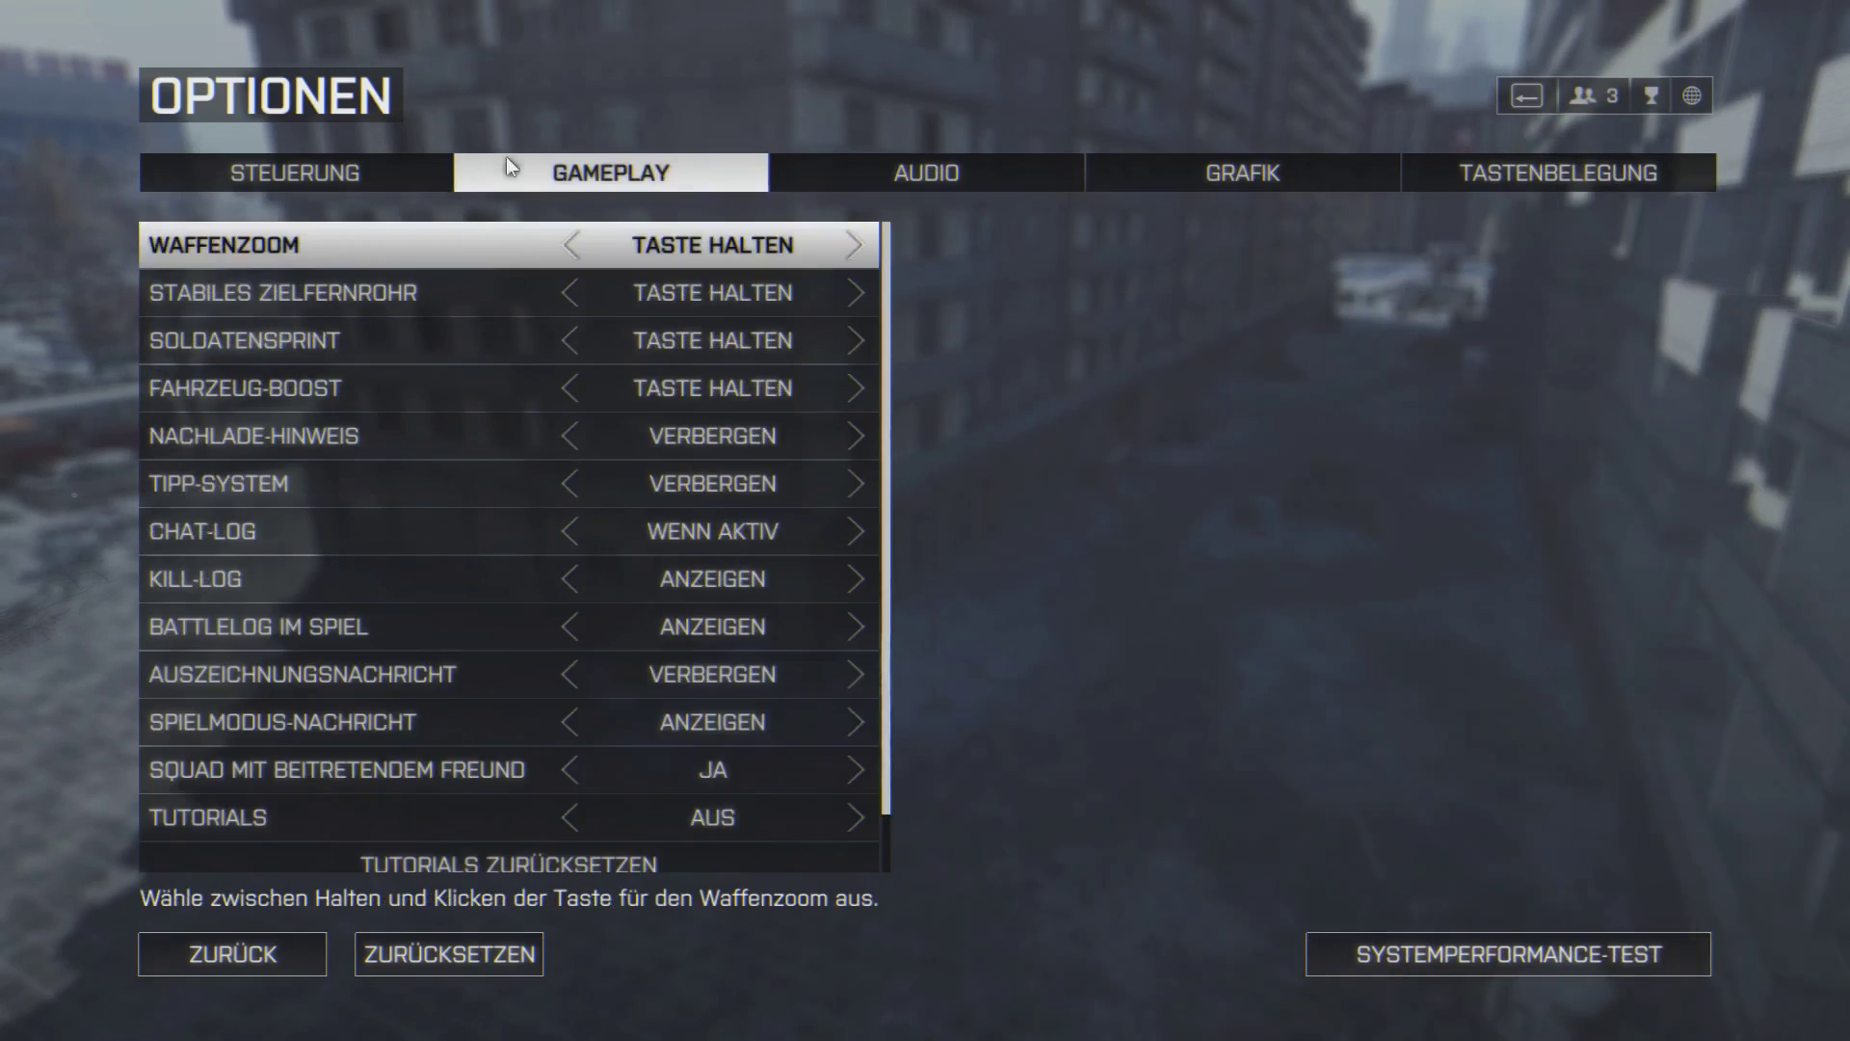
{"action": "left_click", "coordinate": [309, 169]}
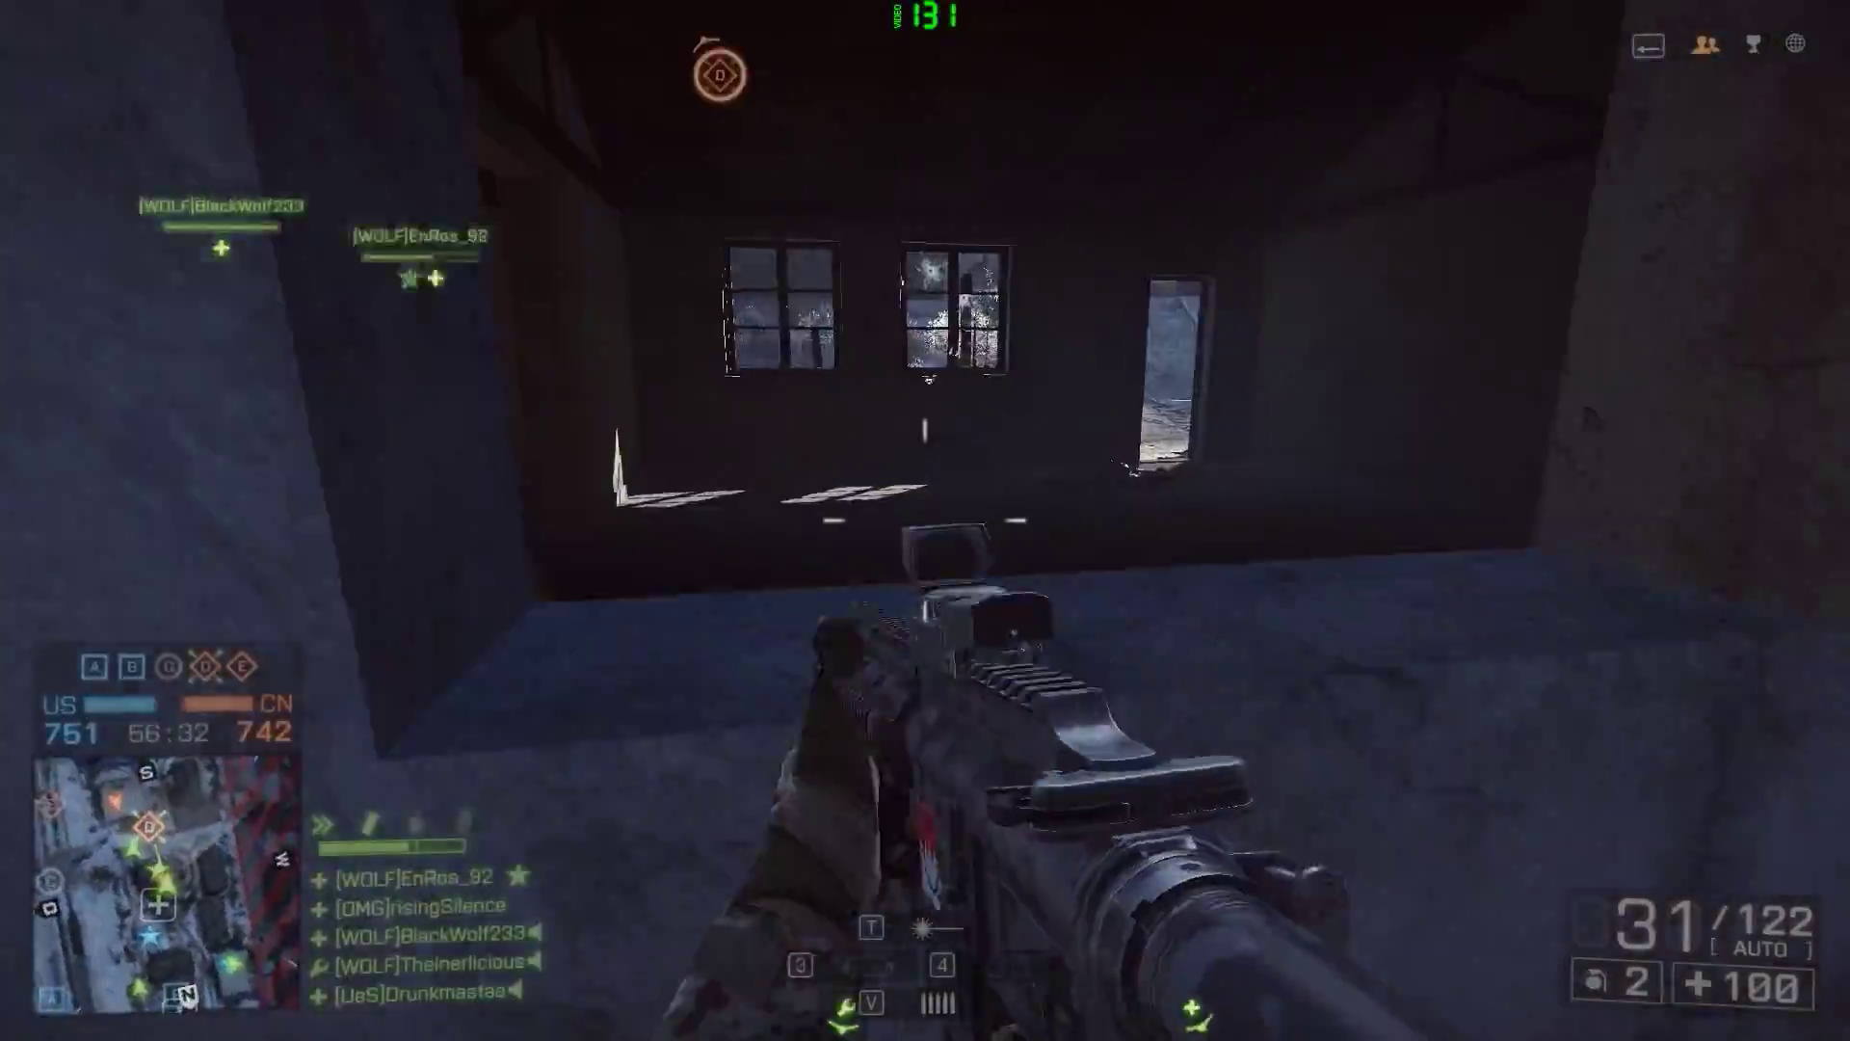
- Back in the match, shoot enemies in the room and doorway, reload, and advance to the house
{"action": "left_click", "coordinate": [925, 520]}
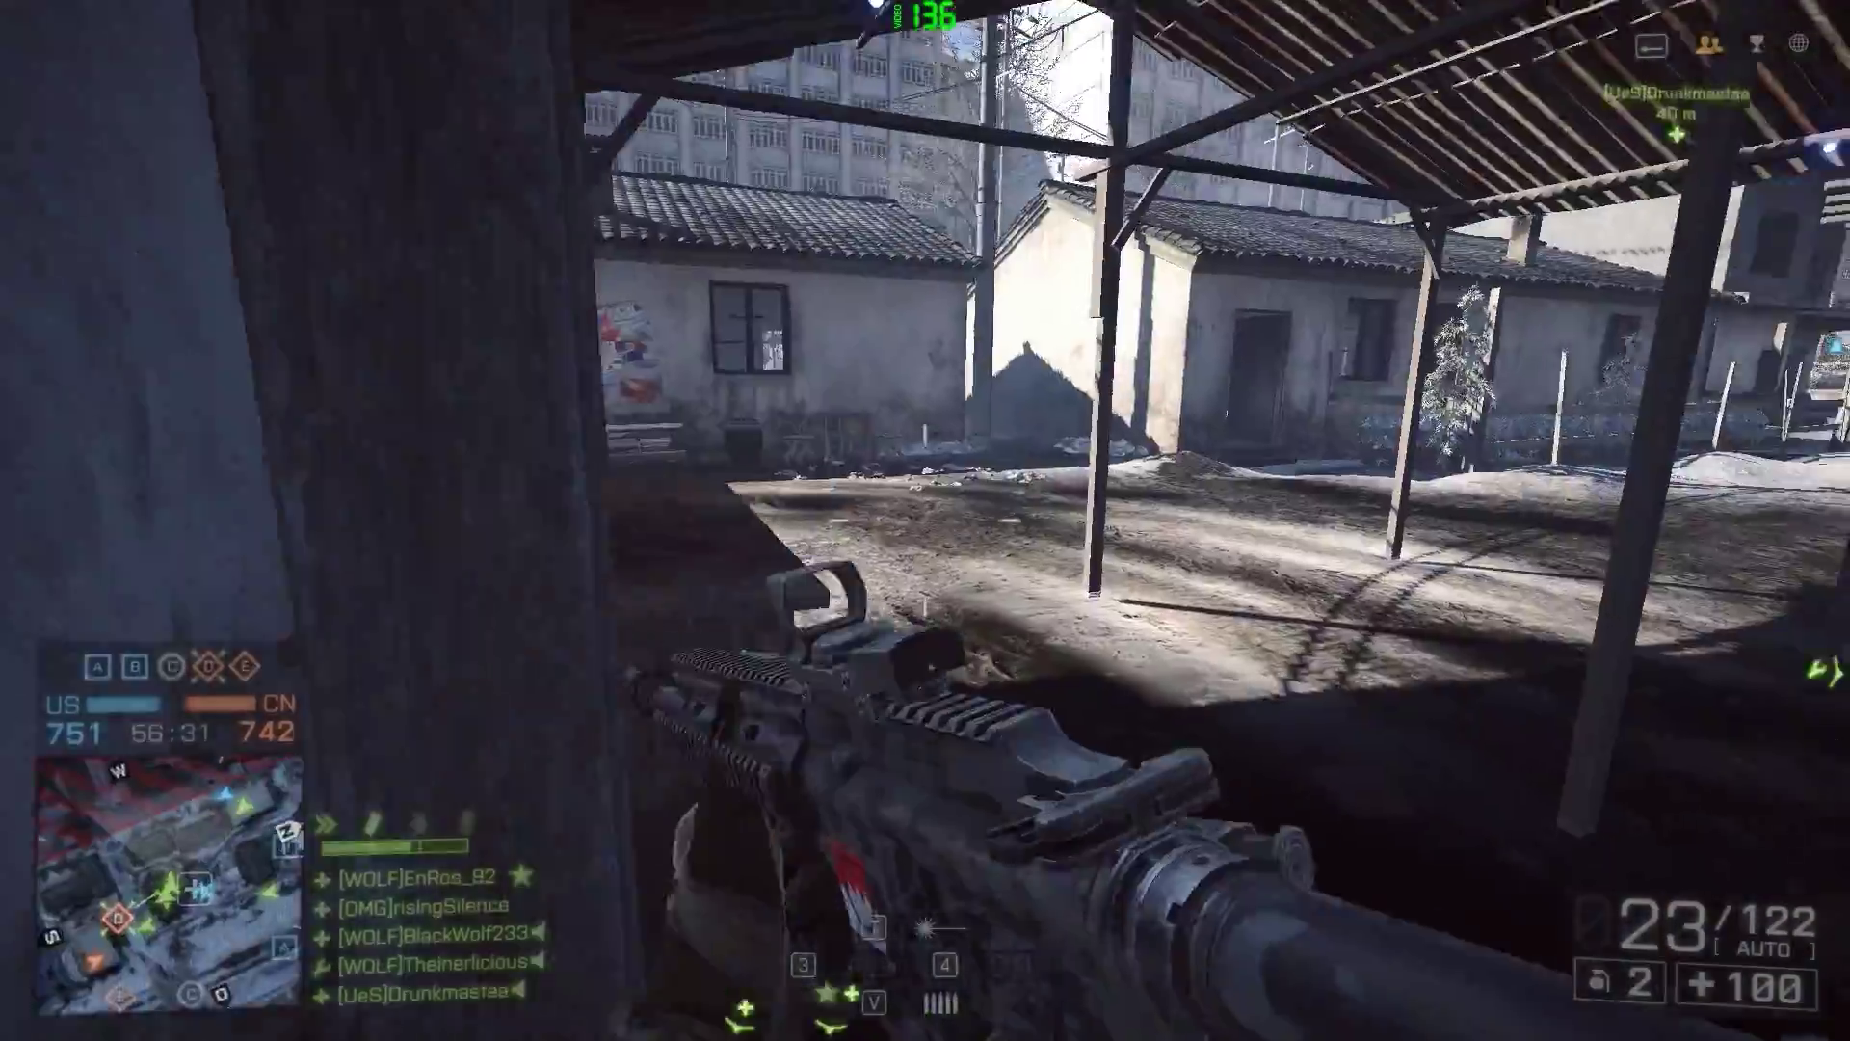
{"action": "key", "text": "w"}
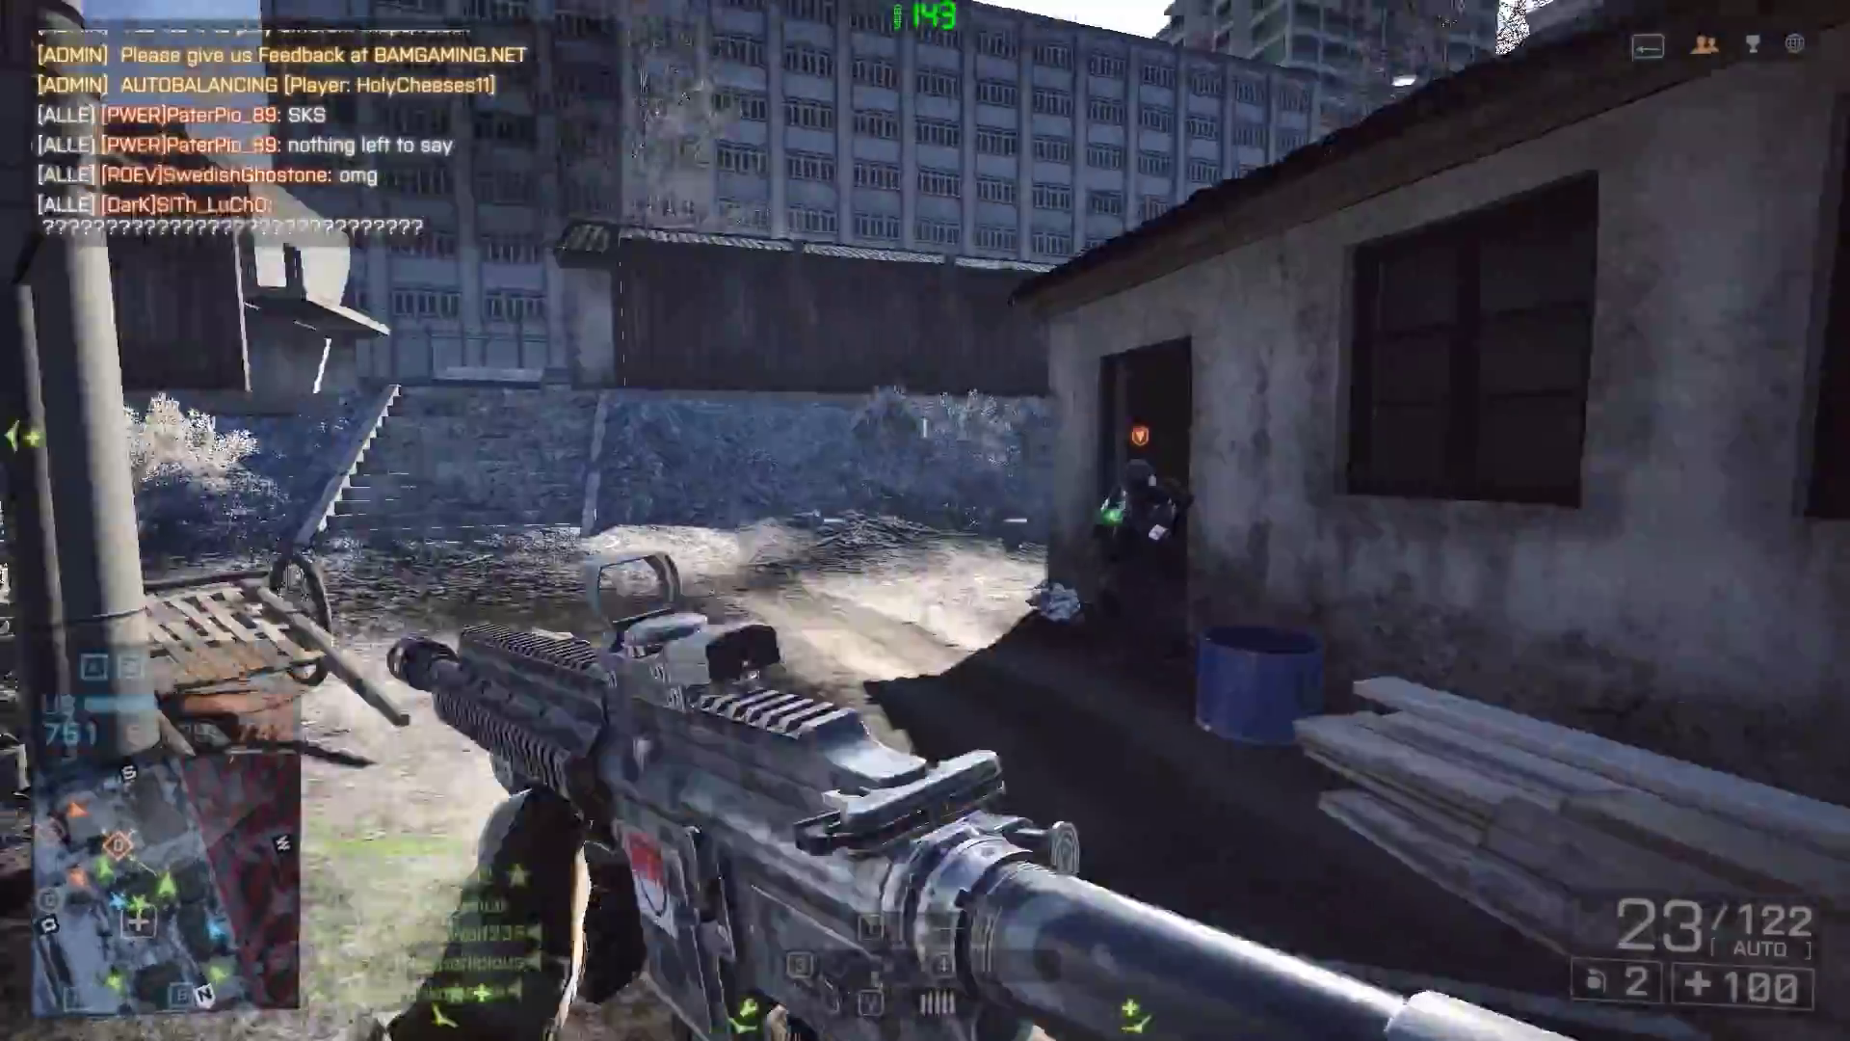
{"action": "left_click", "coordinate": [925, 520]}
{"action": "left_click", "coordinate": [925, 520]}
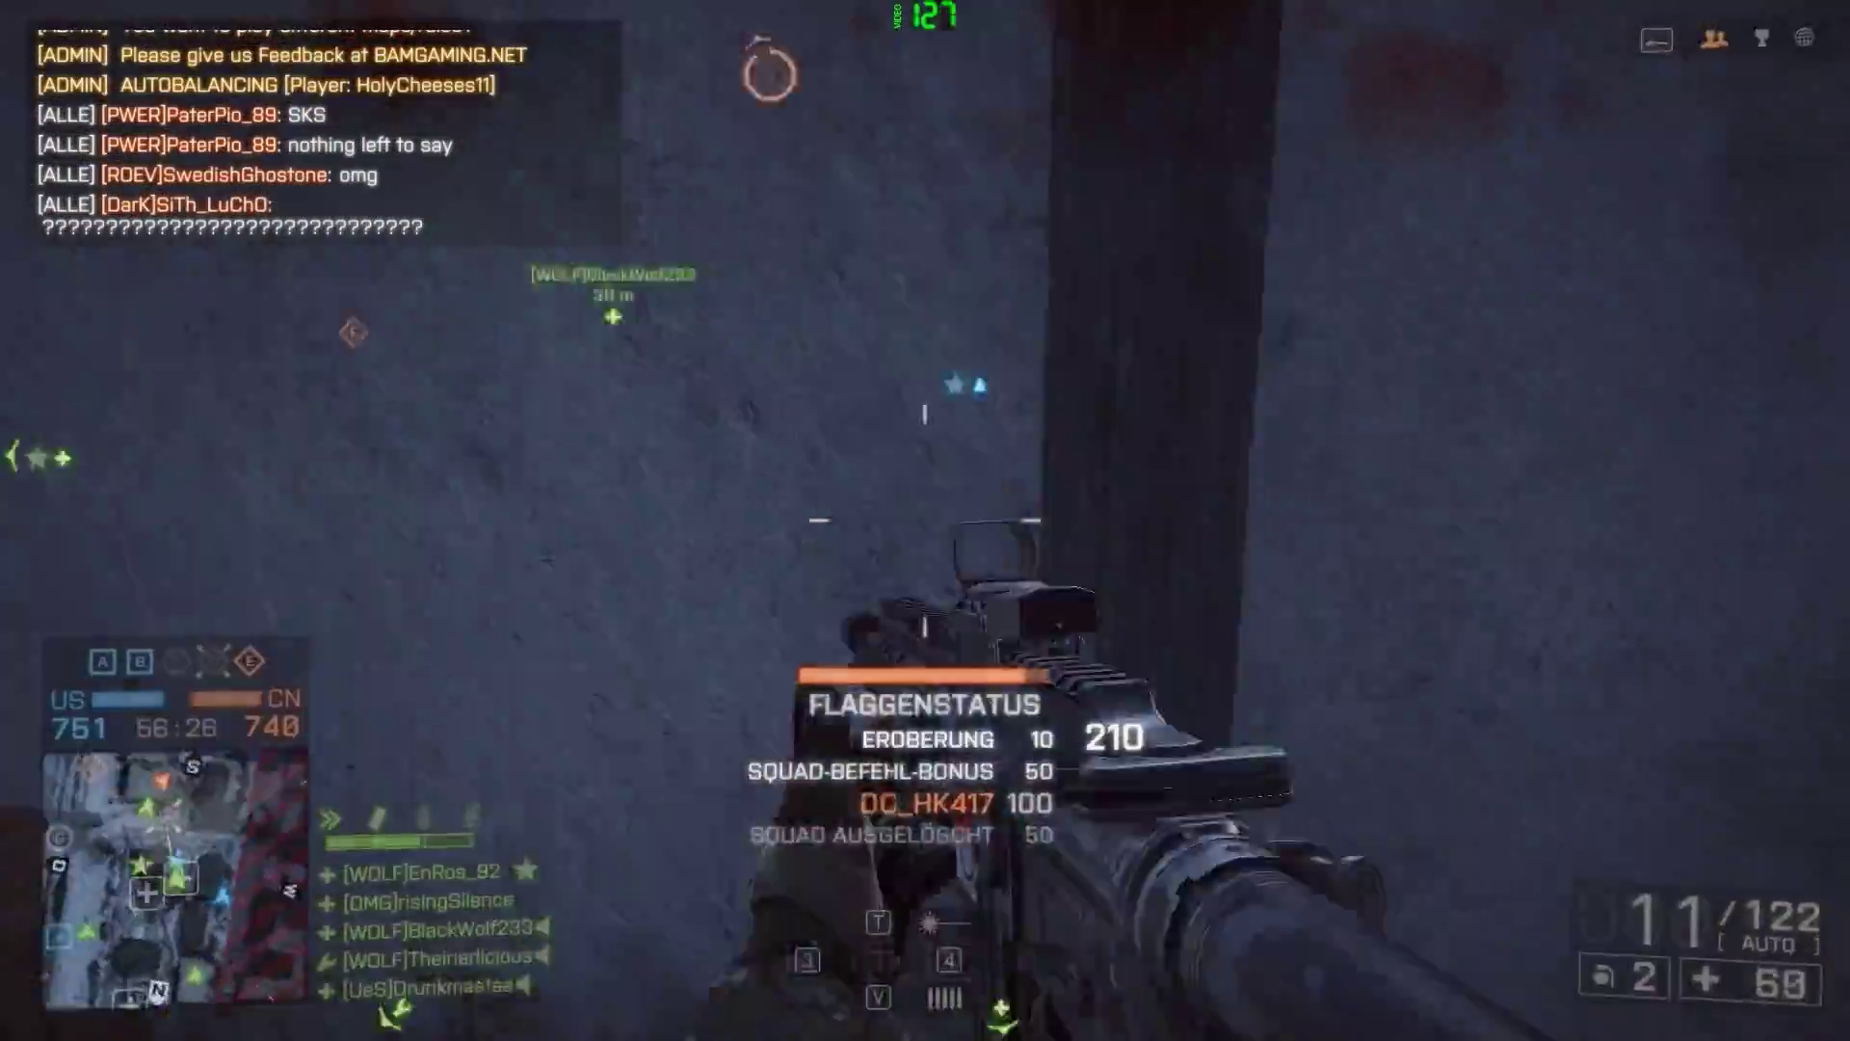
{"action": "key", "text": "r"}
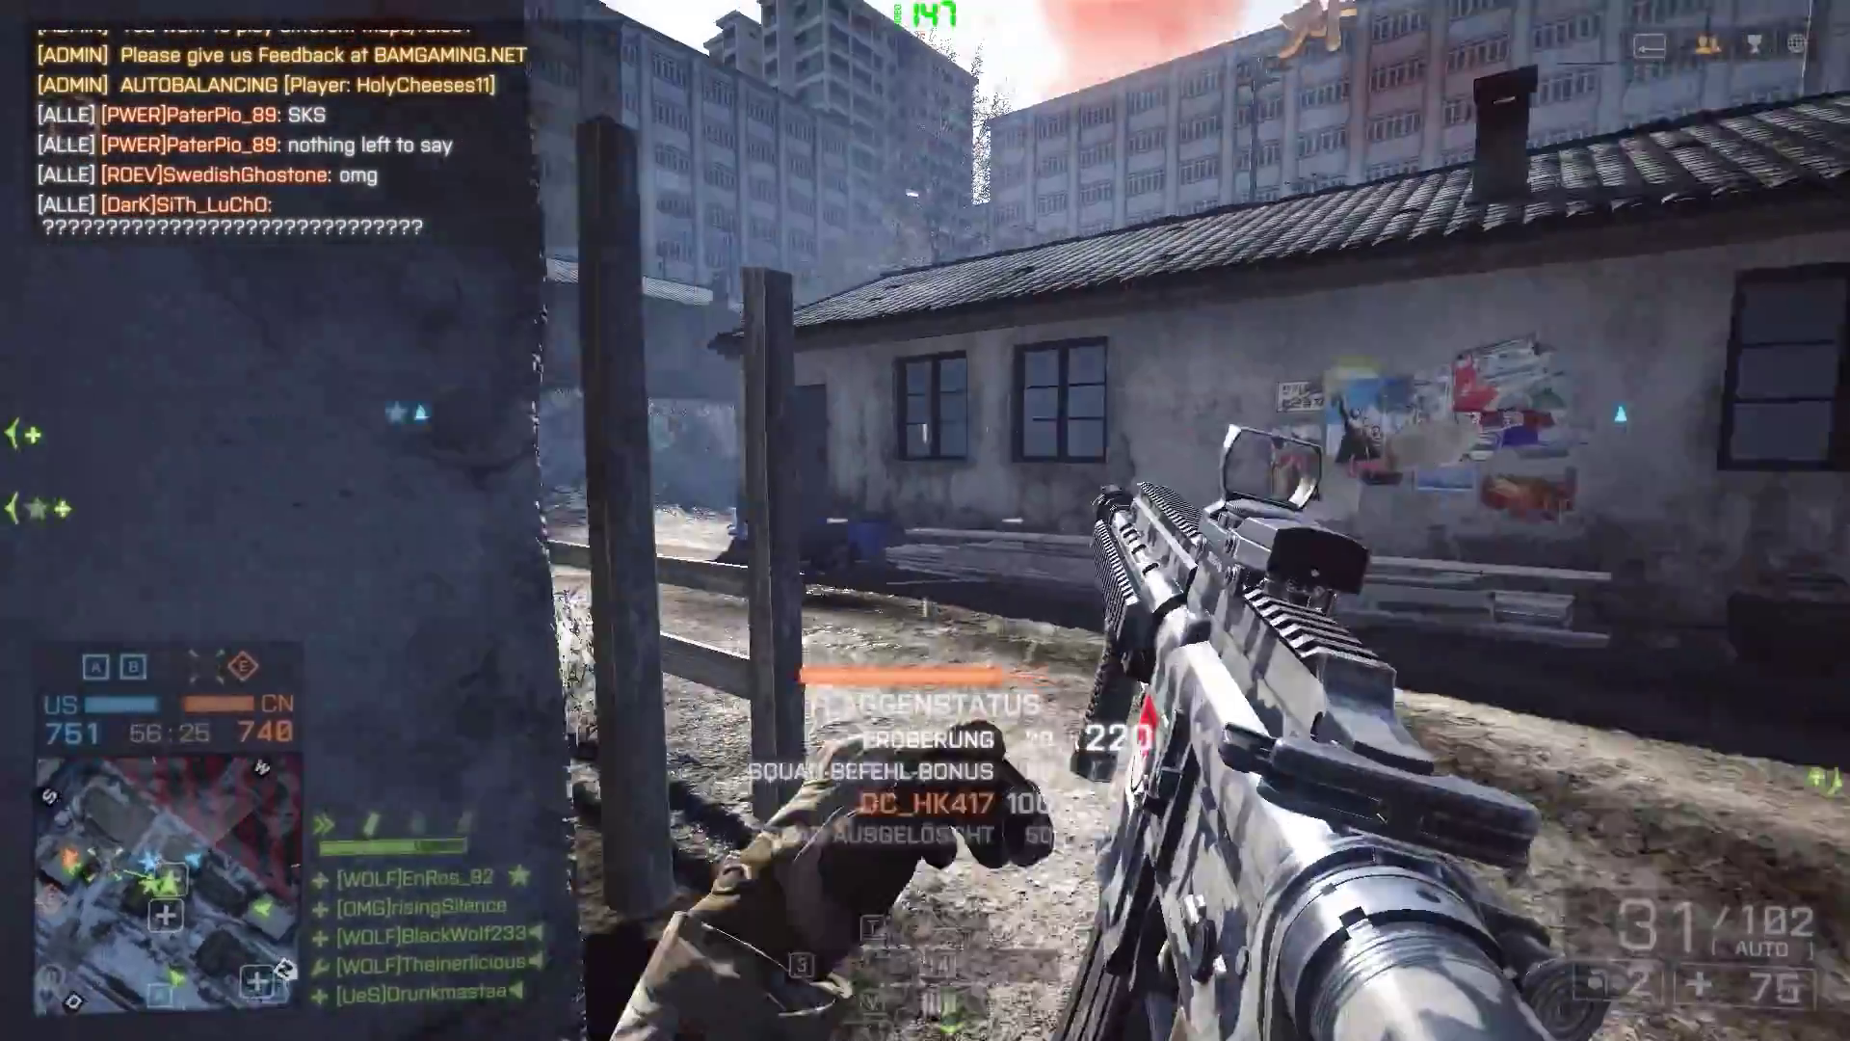
{"action": "right_click", "coordinate": [925, 520]}
{"action": "key", "text": "w"}
{"action": "key", "text": "w"}
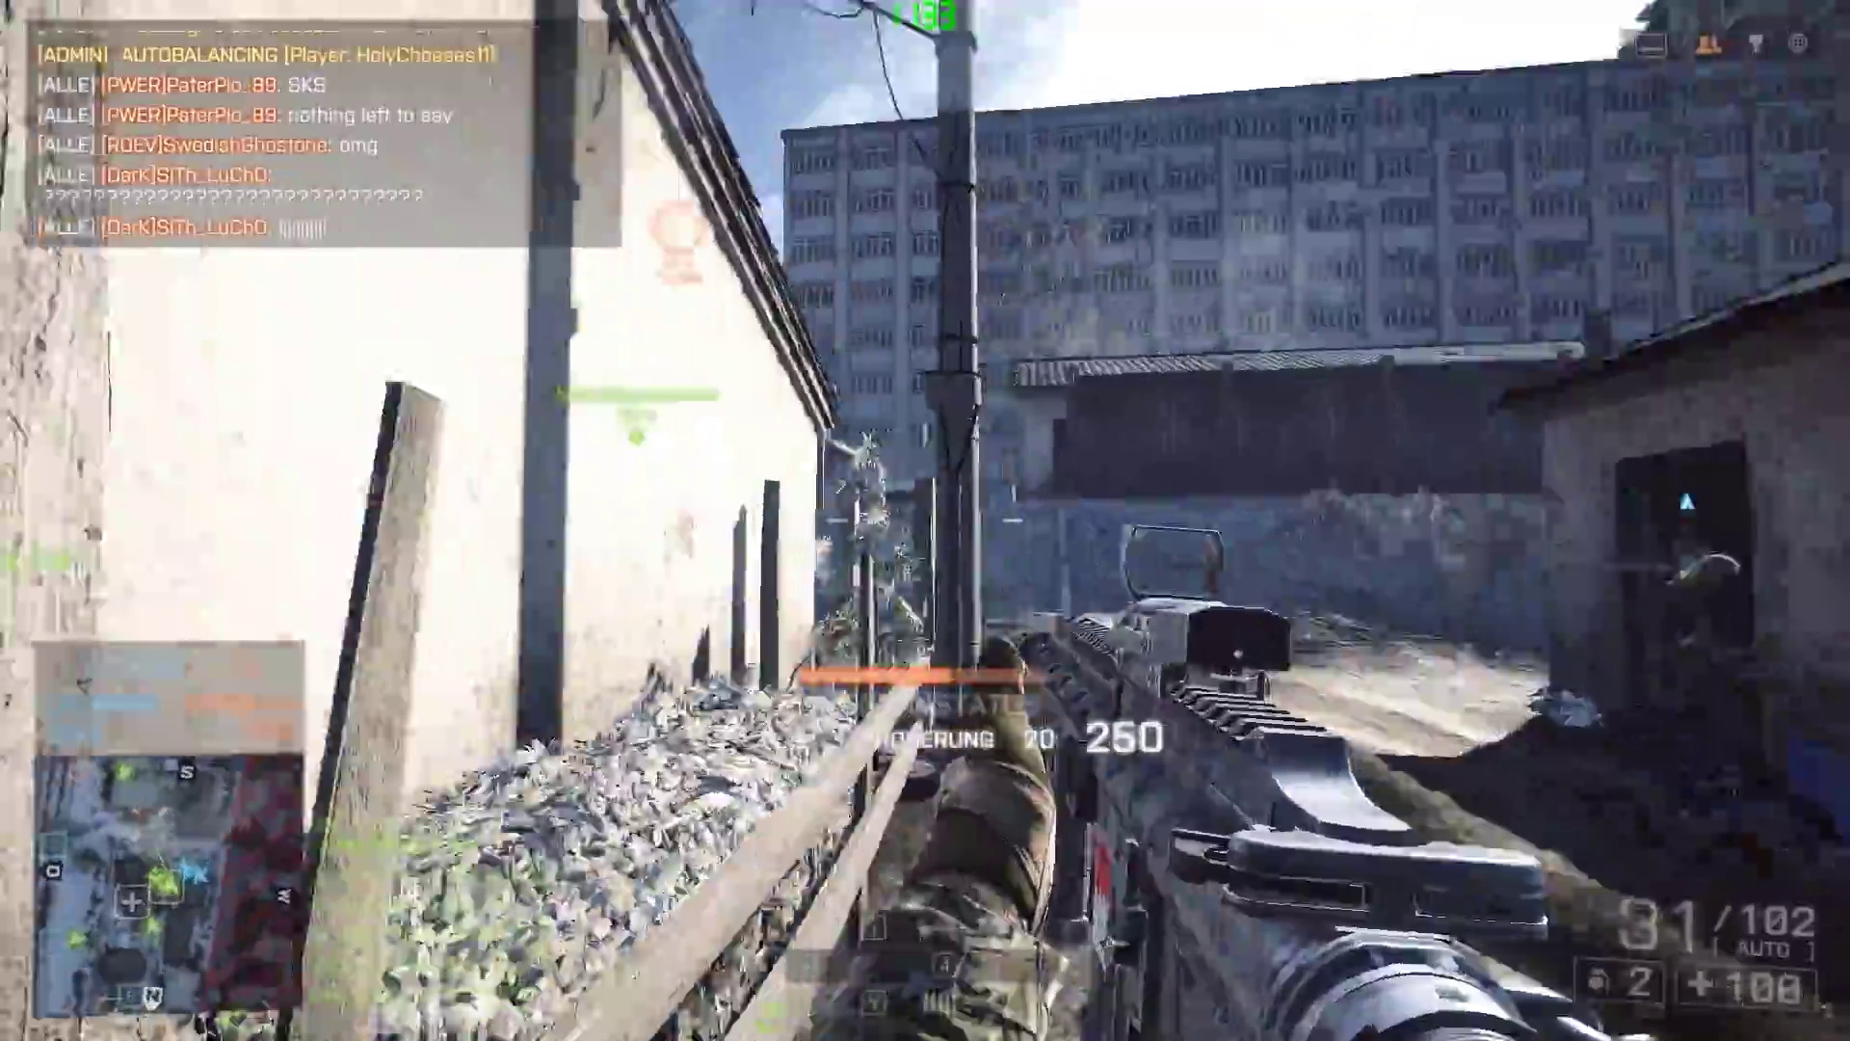
{"action": "right_click", "coordinate": [925, 520]}
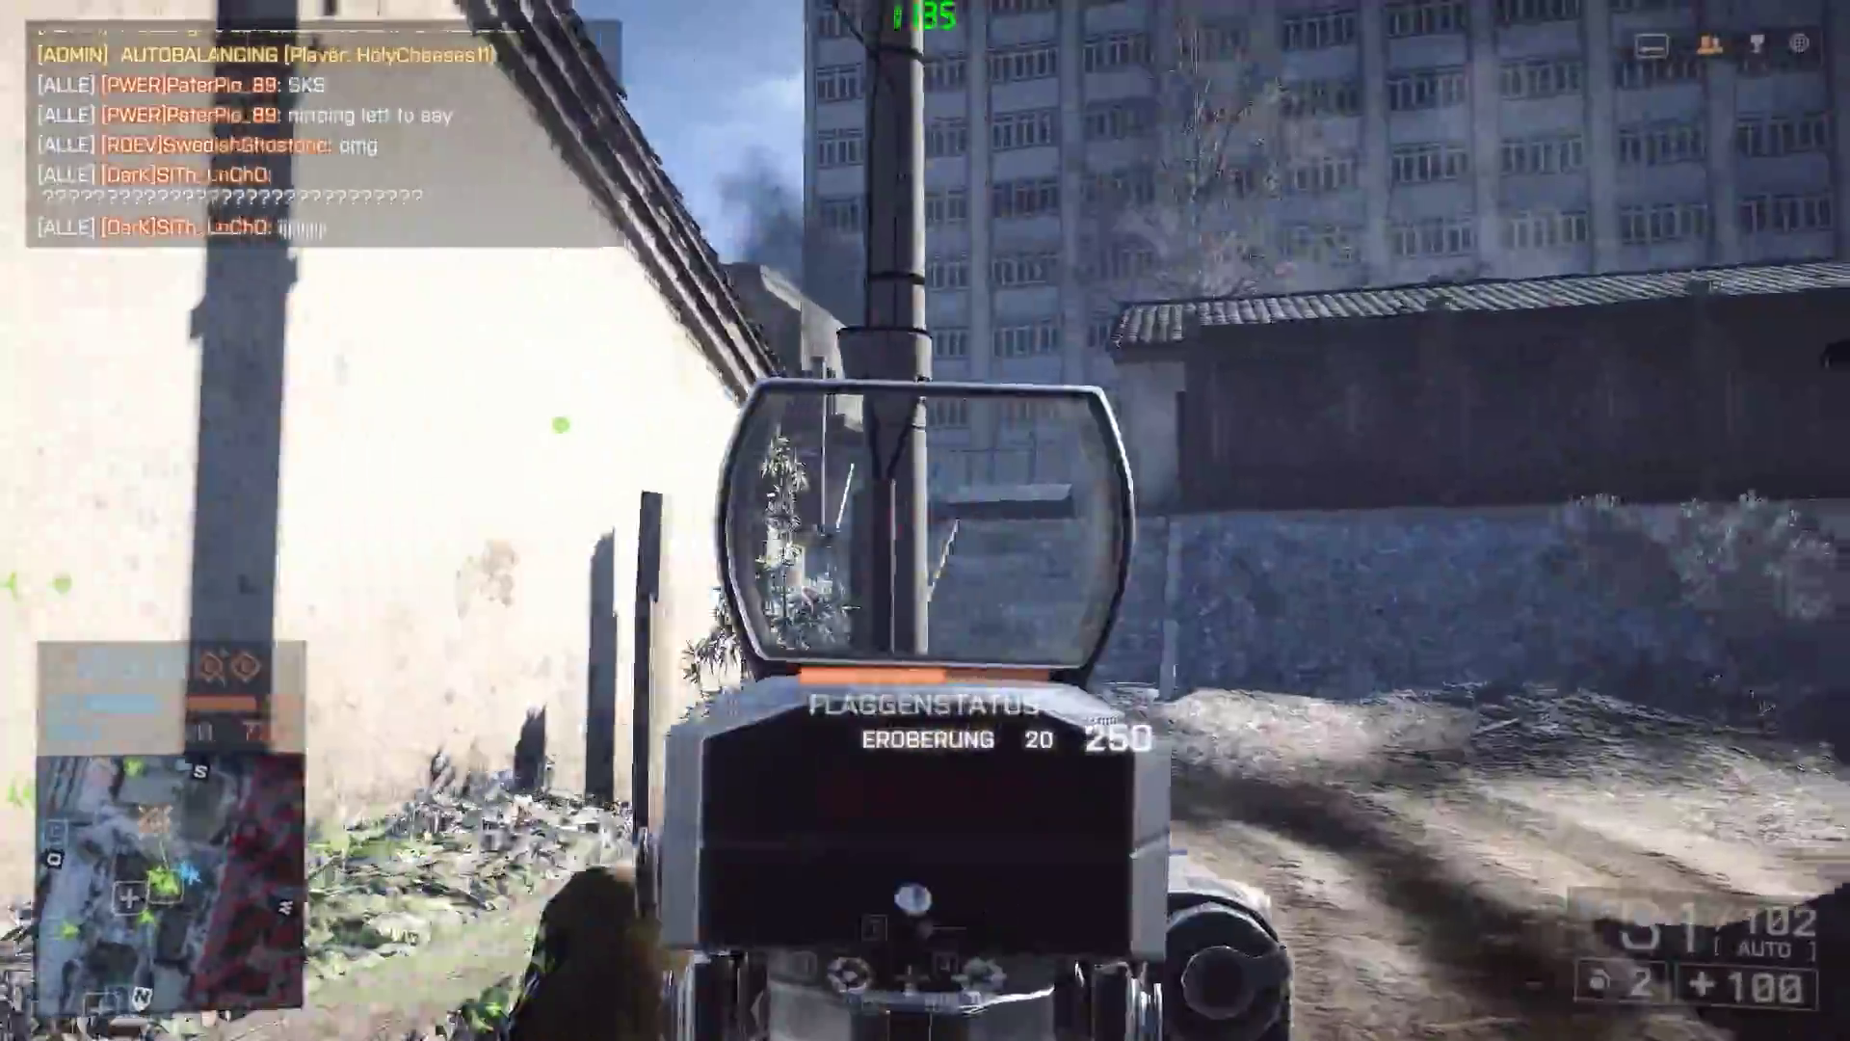
{"action": "key", "text": "w"}
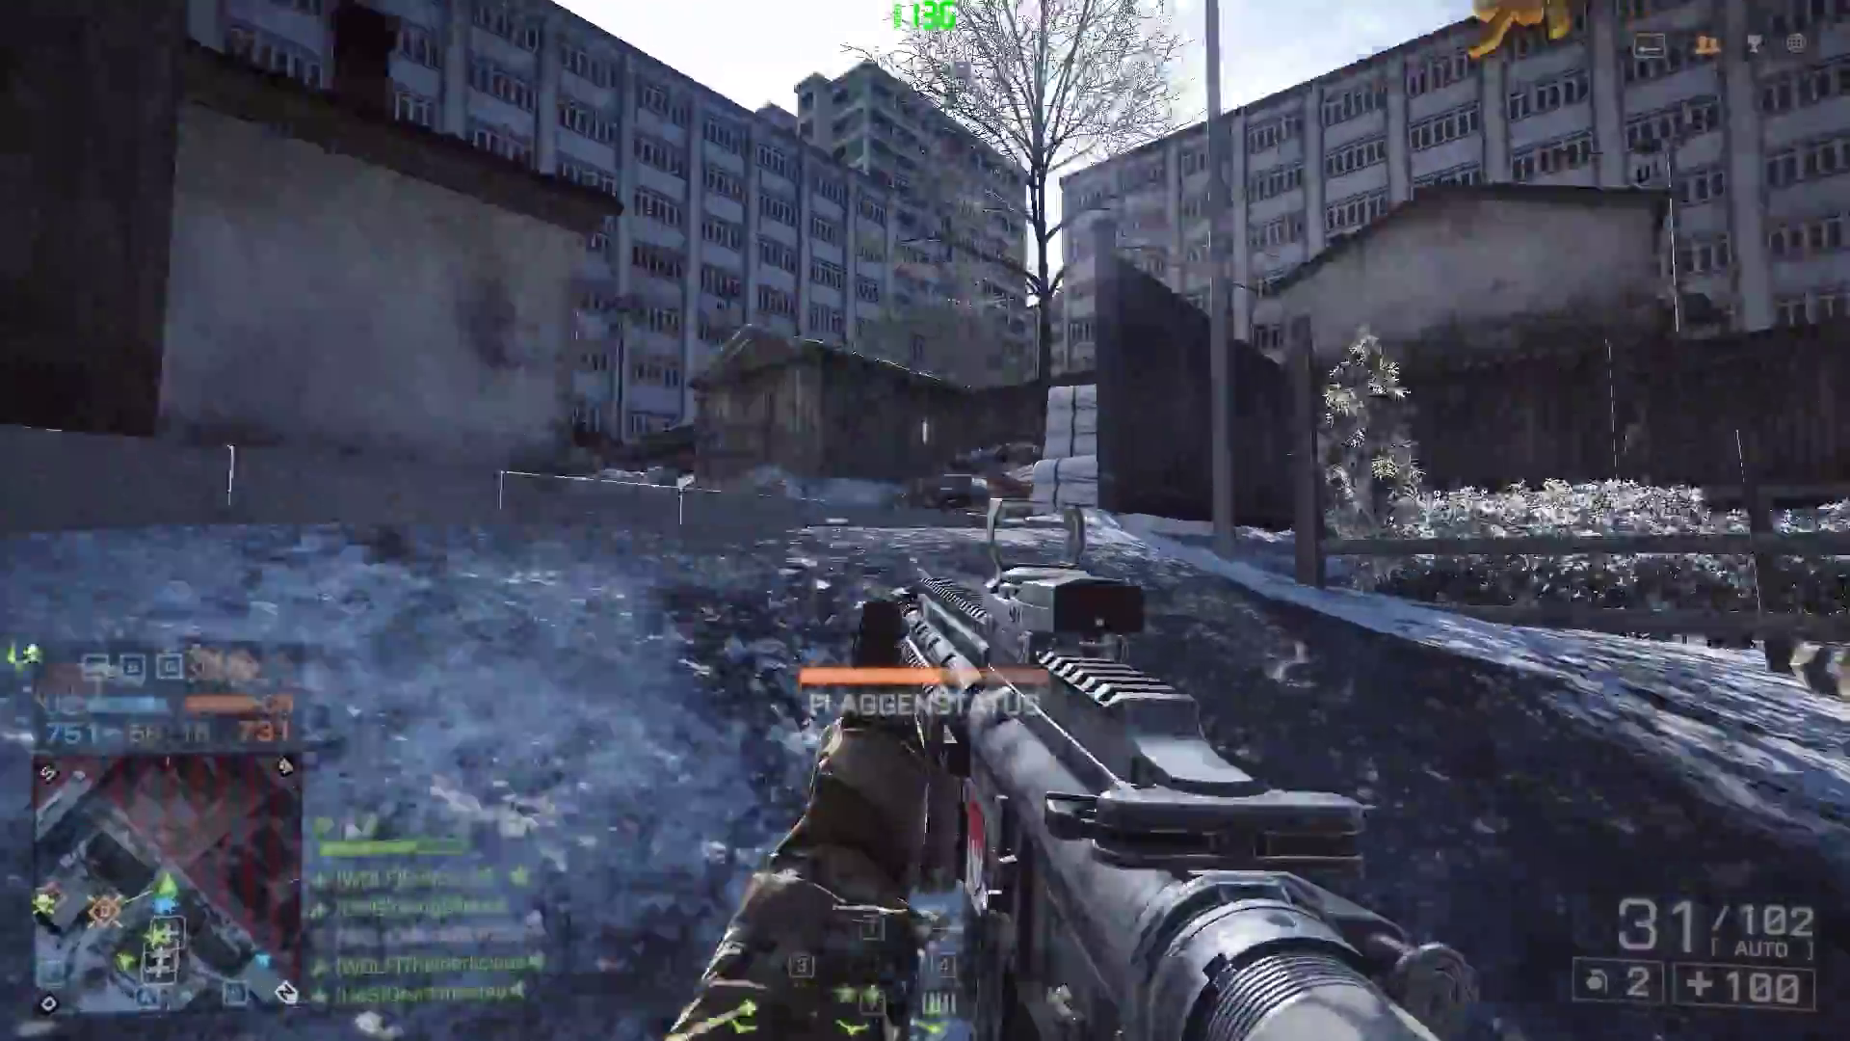
- Sprint forward, shoot enemies through the window, reload, and fire down the alley
{"action": "key", "text": "shift+w"}
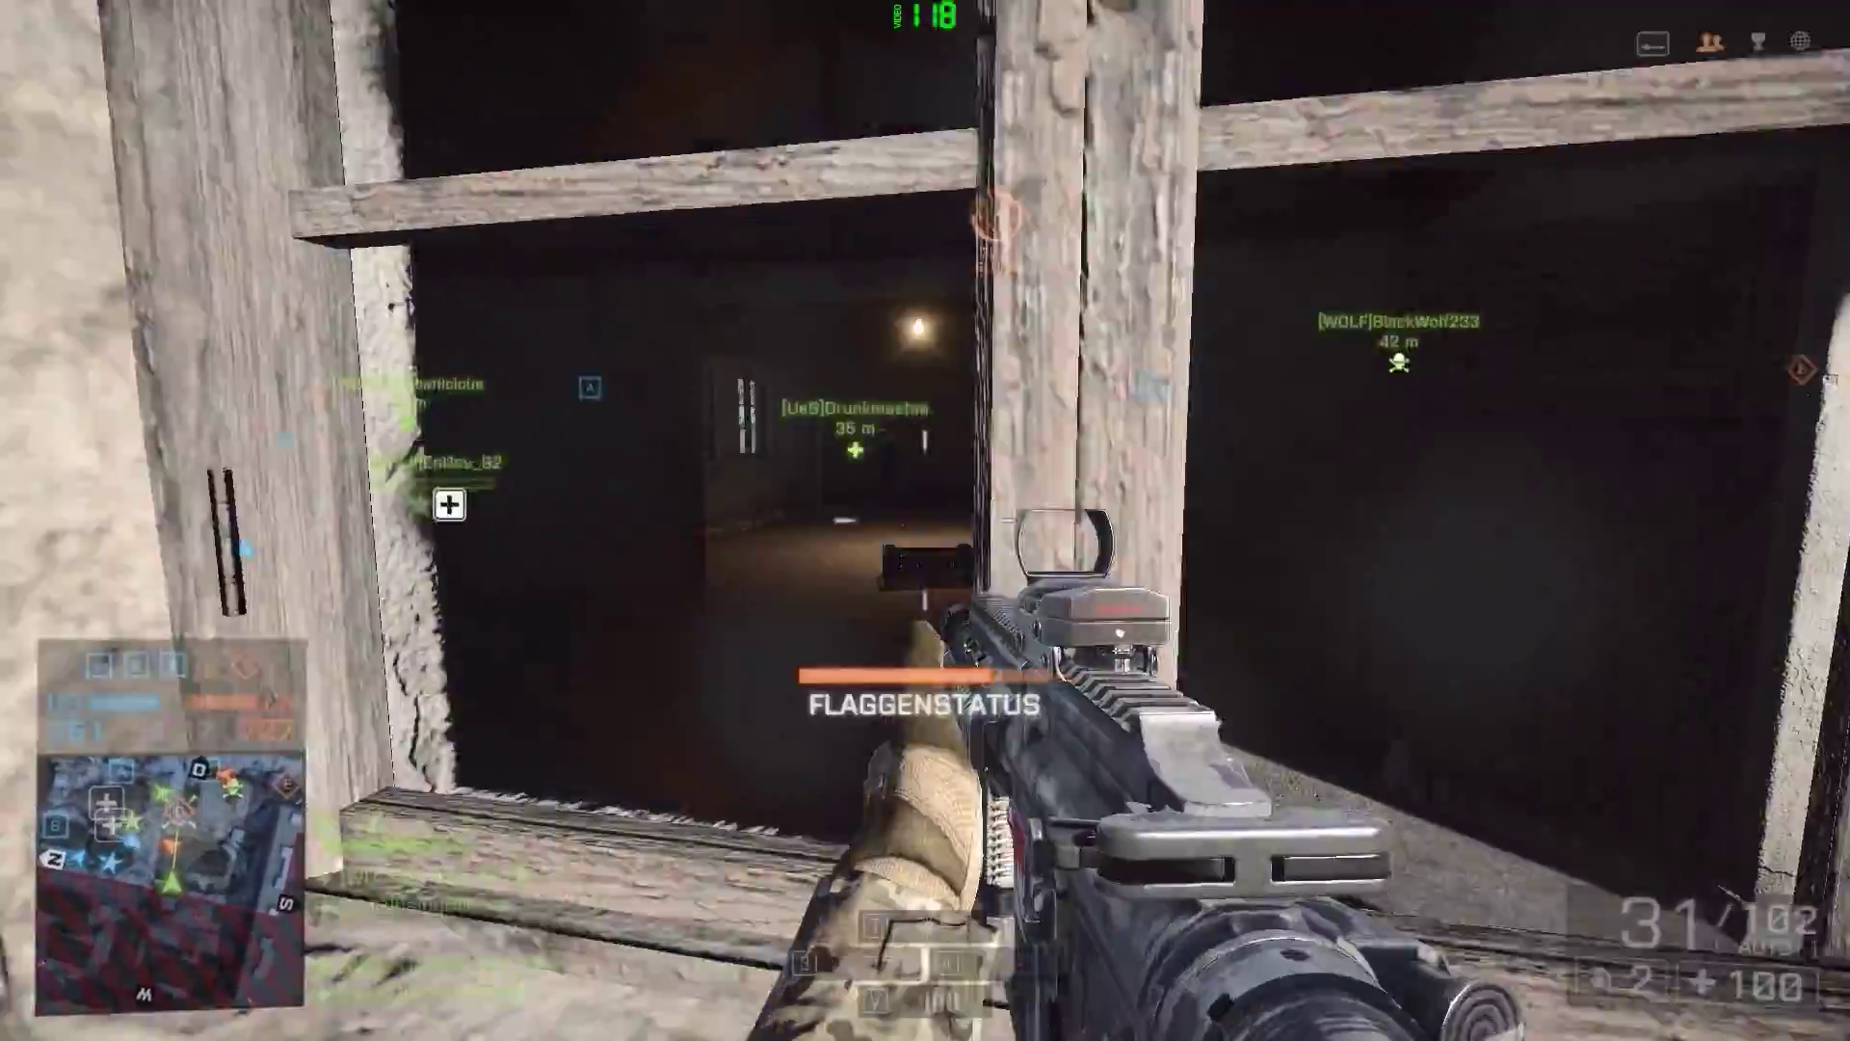
{"action": "right_click", "coordinate": [925, 520]}
{"action": "left_click", "coordinate": [925, 520]}
{"action": "left_click", "coordinate": [925, 520]}
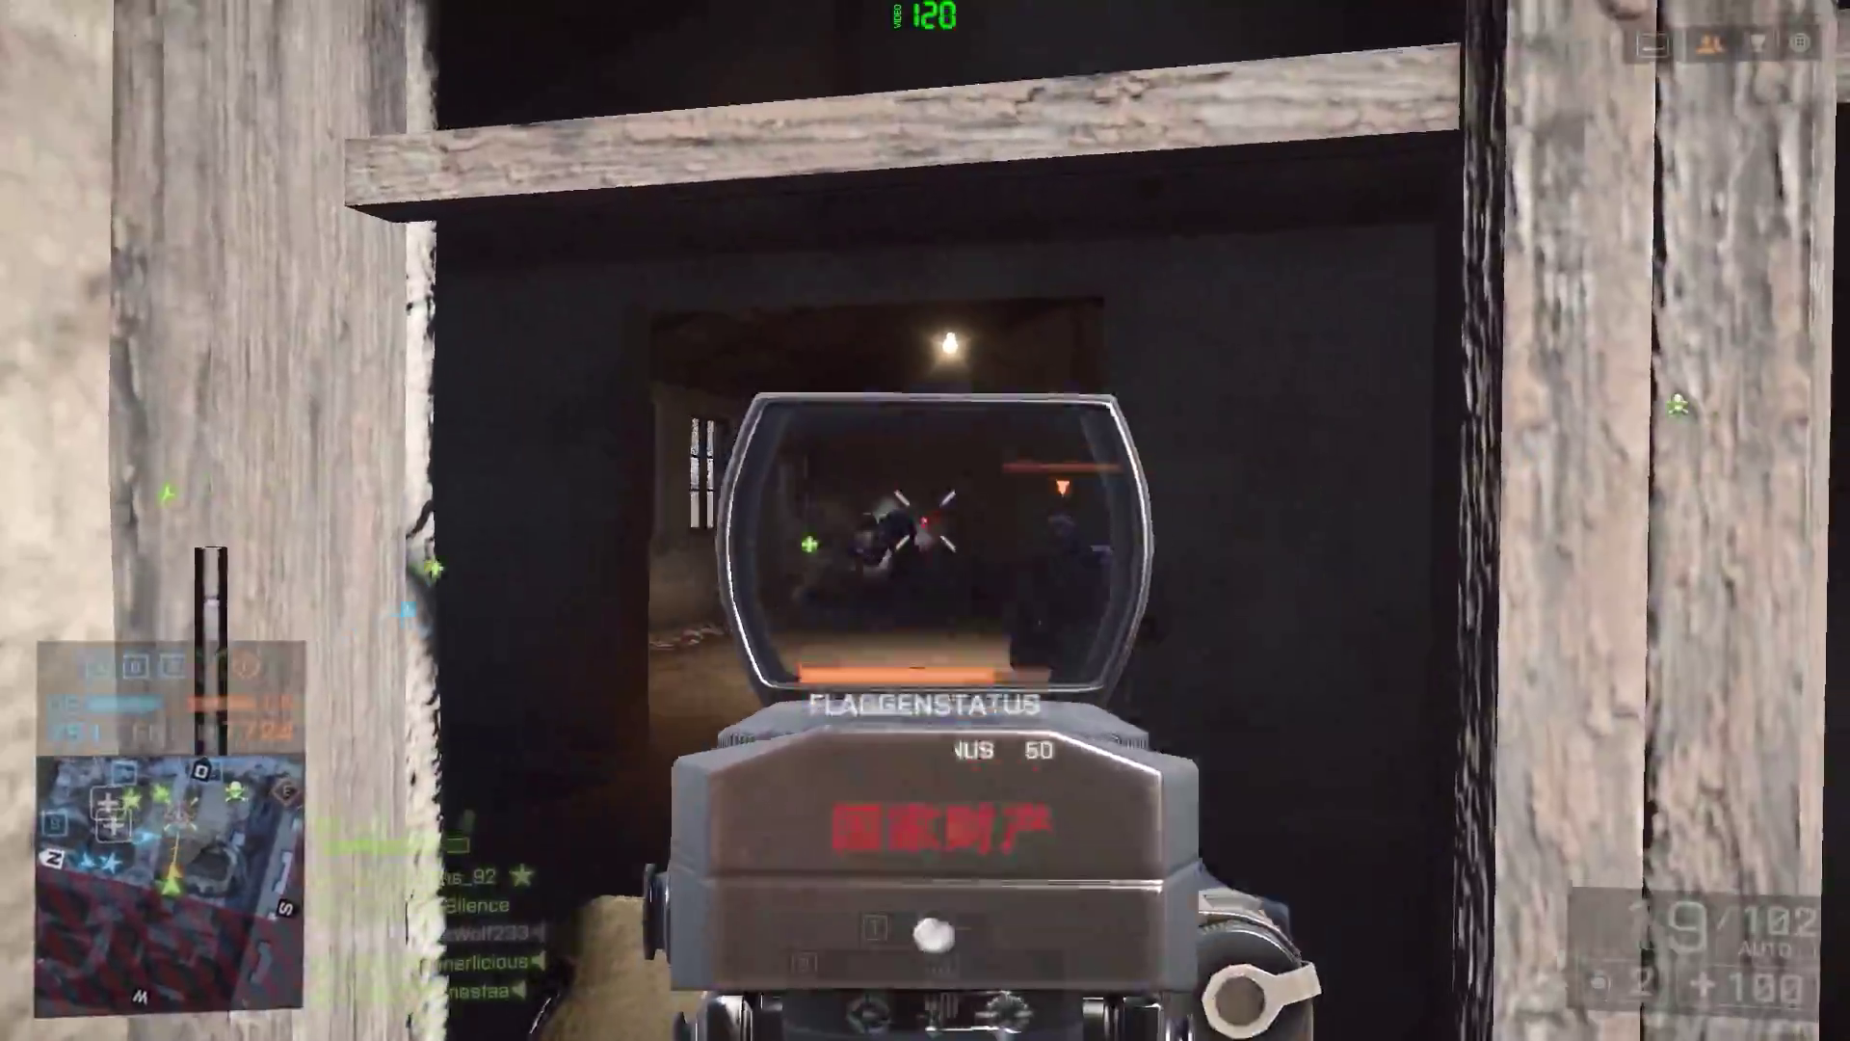
{"action": "key", "text": "r"}
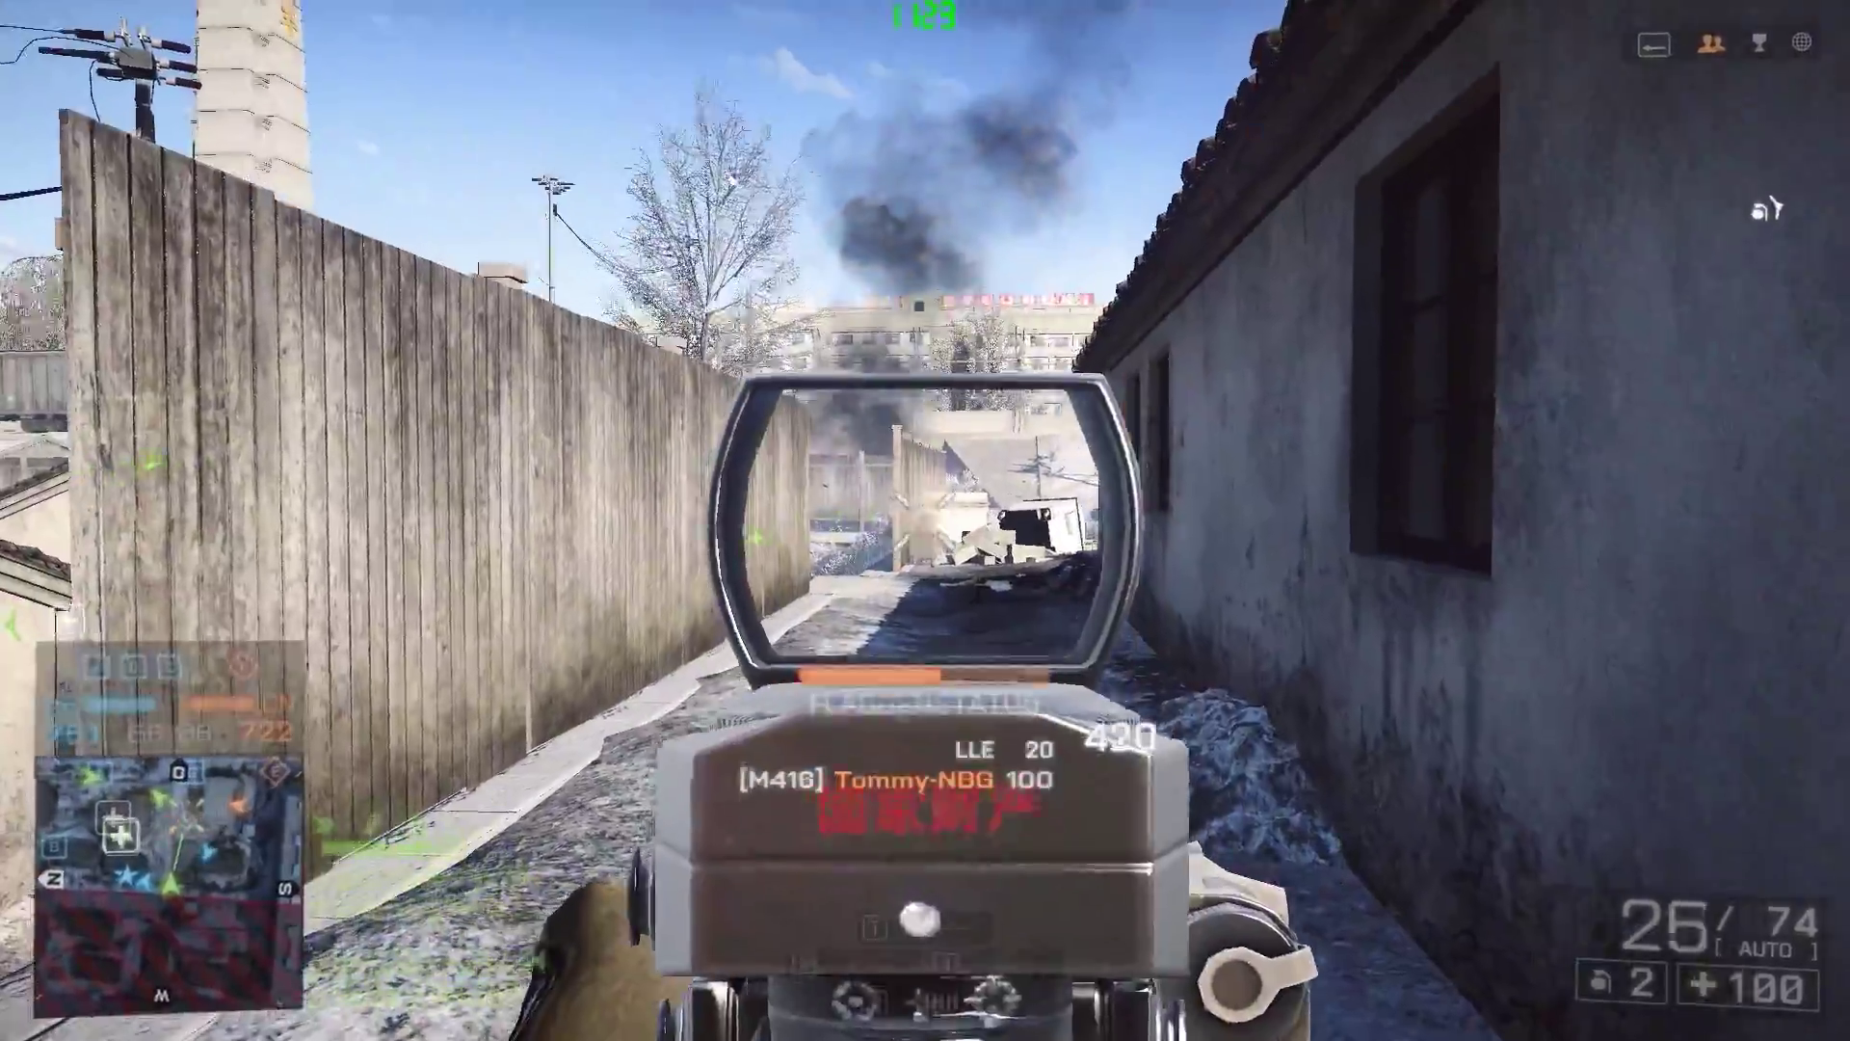
{"action": "left_click", "coordinate": [925, 521]}
- Advance along the white wall toward the flag and capture it for 150 points
{"action": "key", "text": "2"}
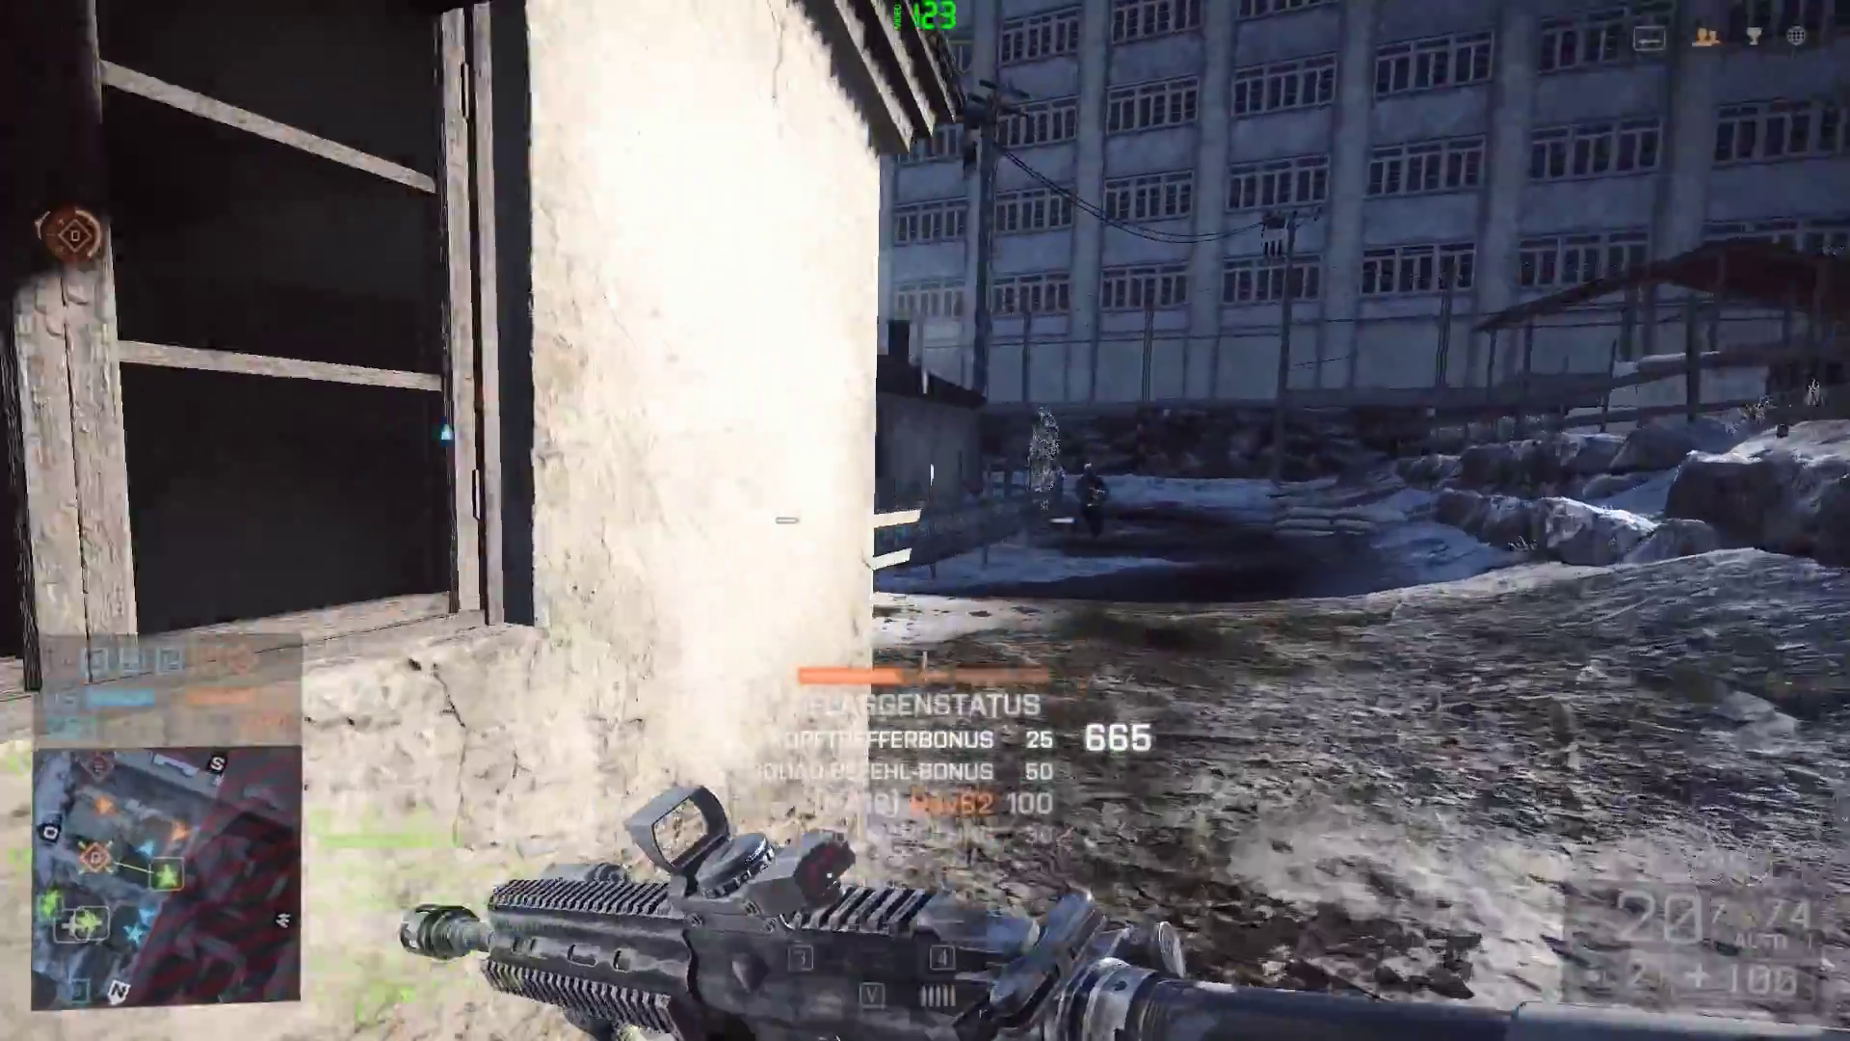
{"action": "key", "text": "w"}
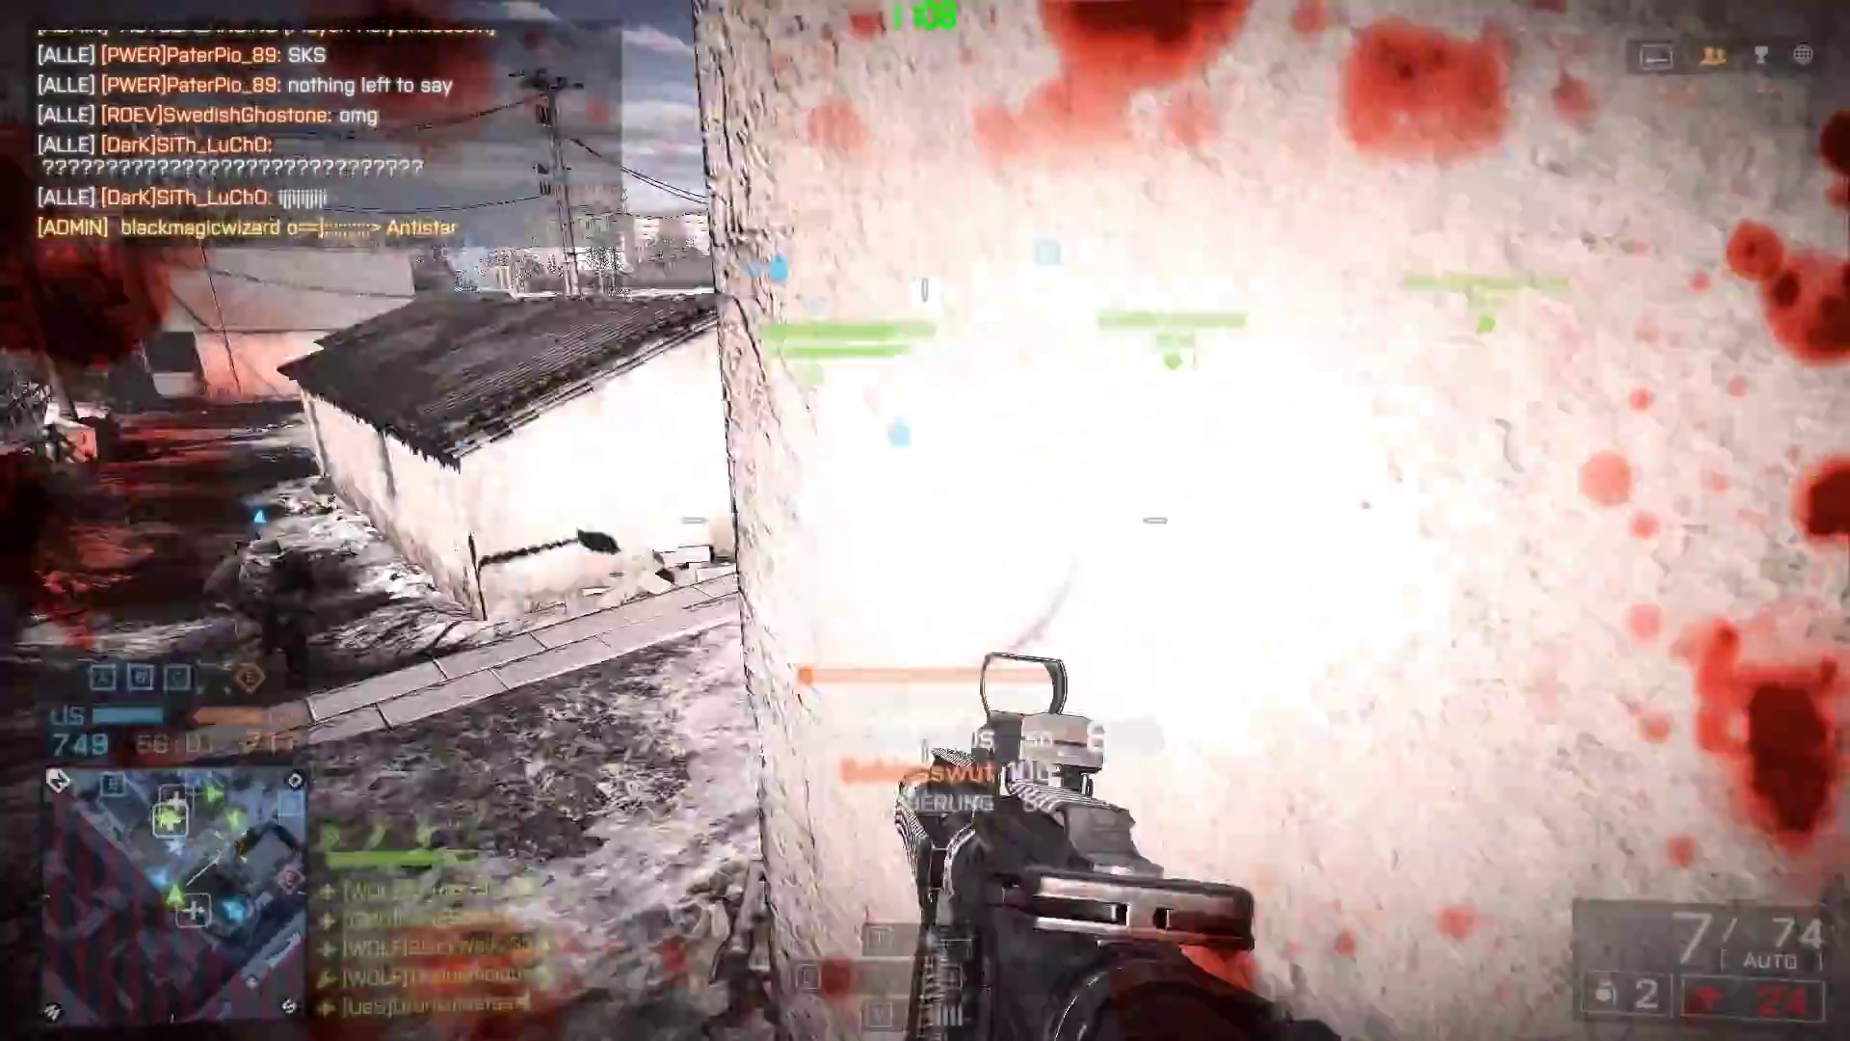
{"action": "key", "text": "r"}
{"action": "key", "text": "w"}
{"action": "key", "text": "w"}
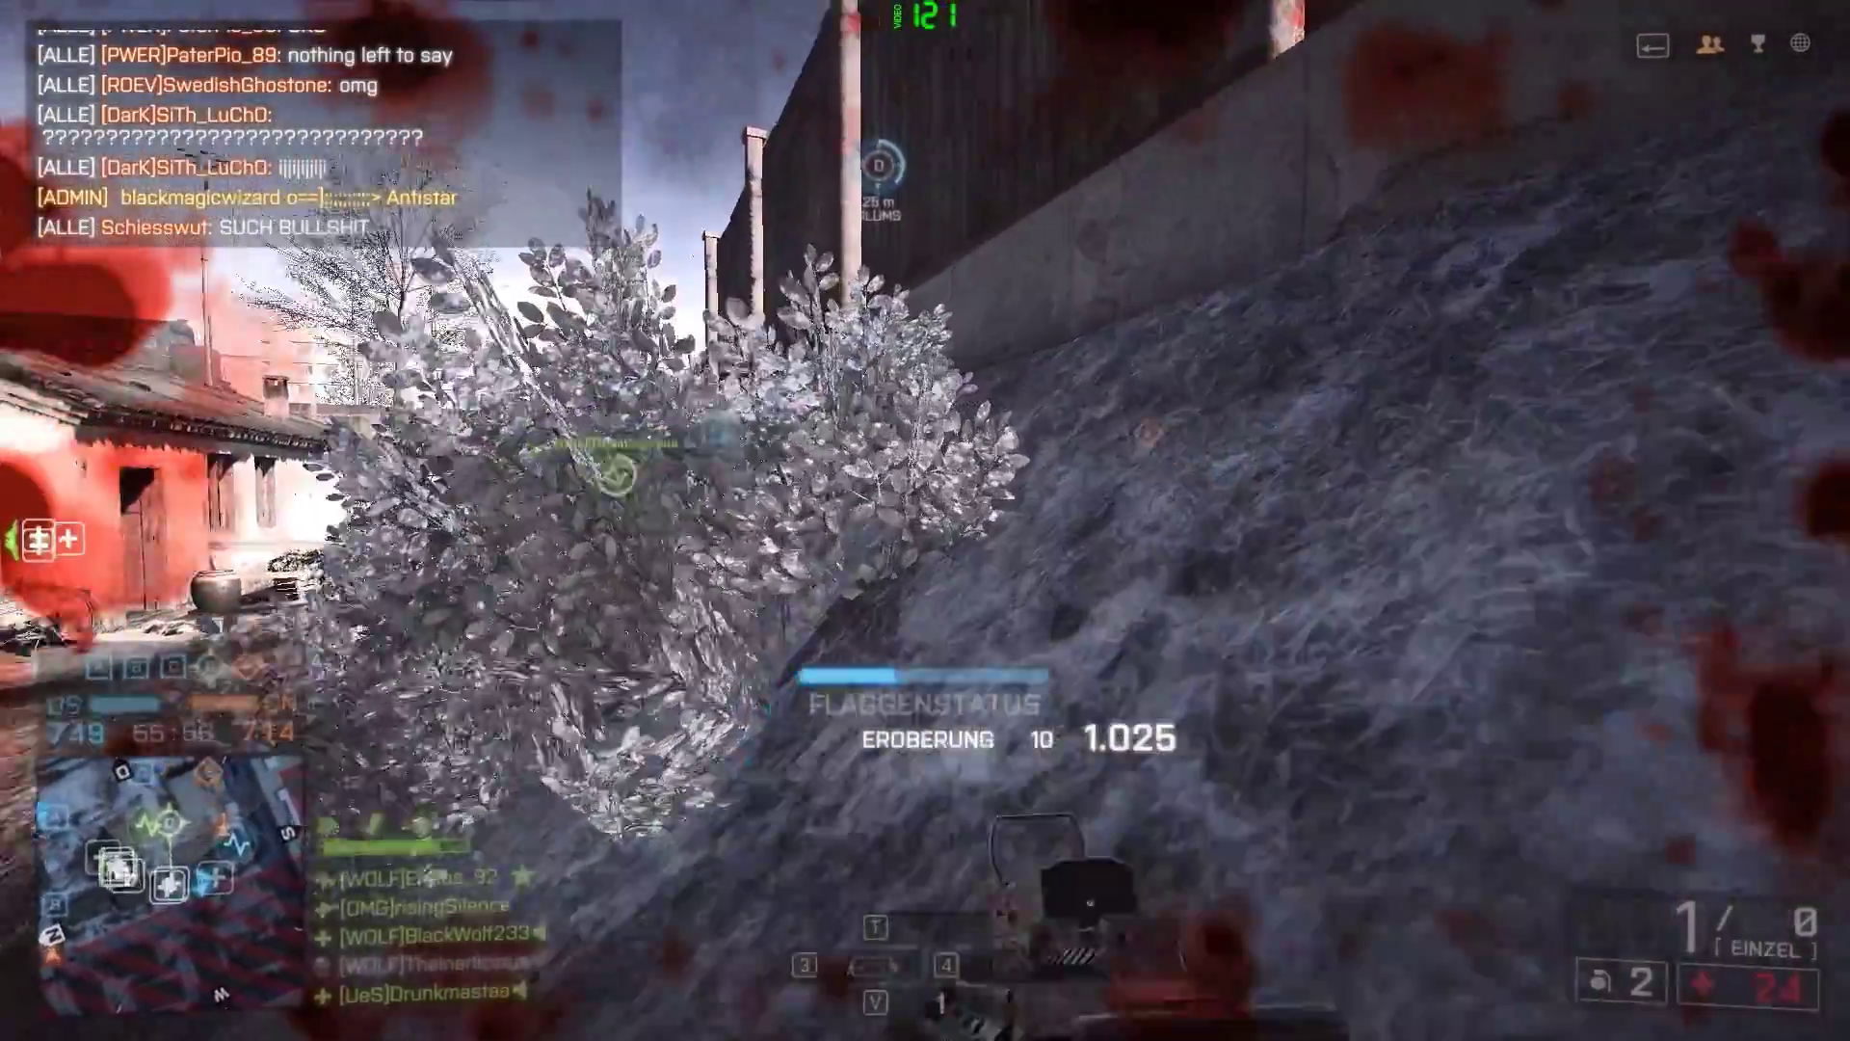
{"action": "key", "text": "w"}
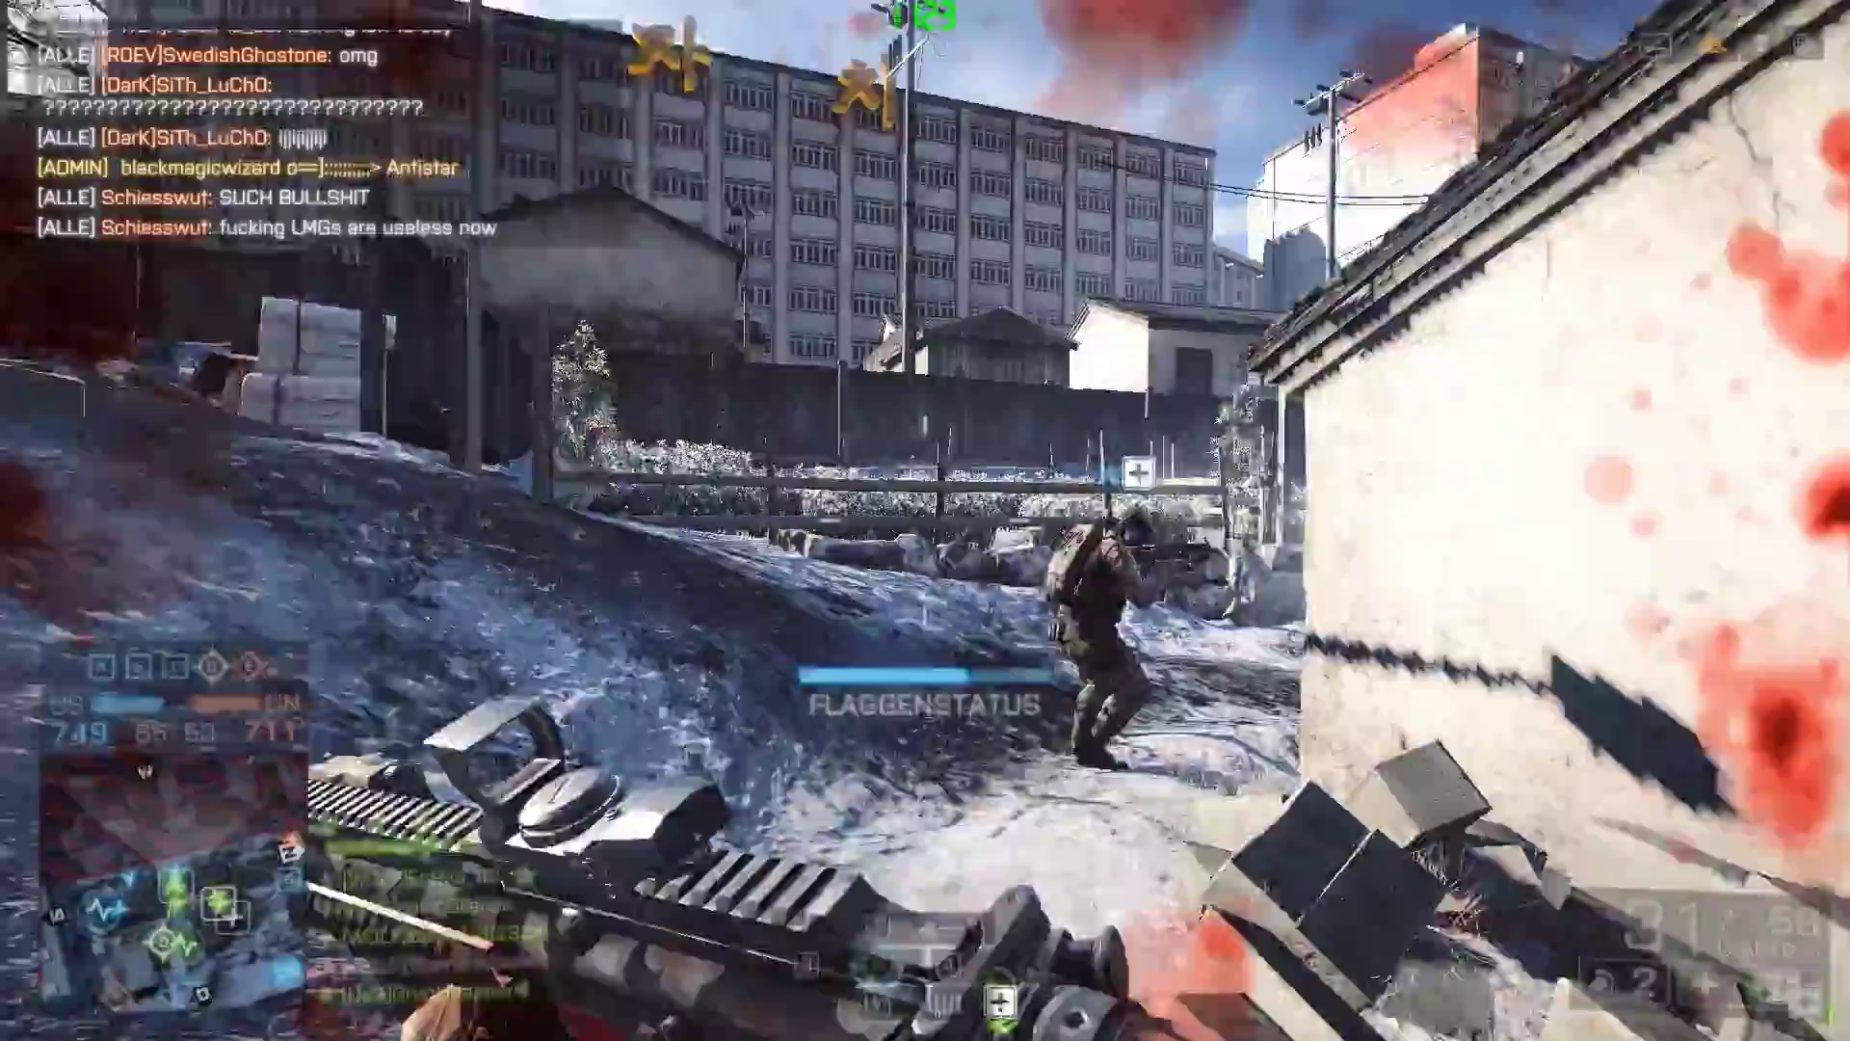
{"action": "key", "text": "w"}
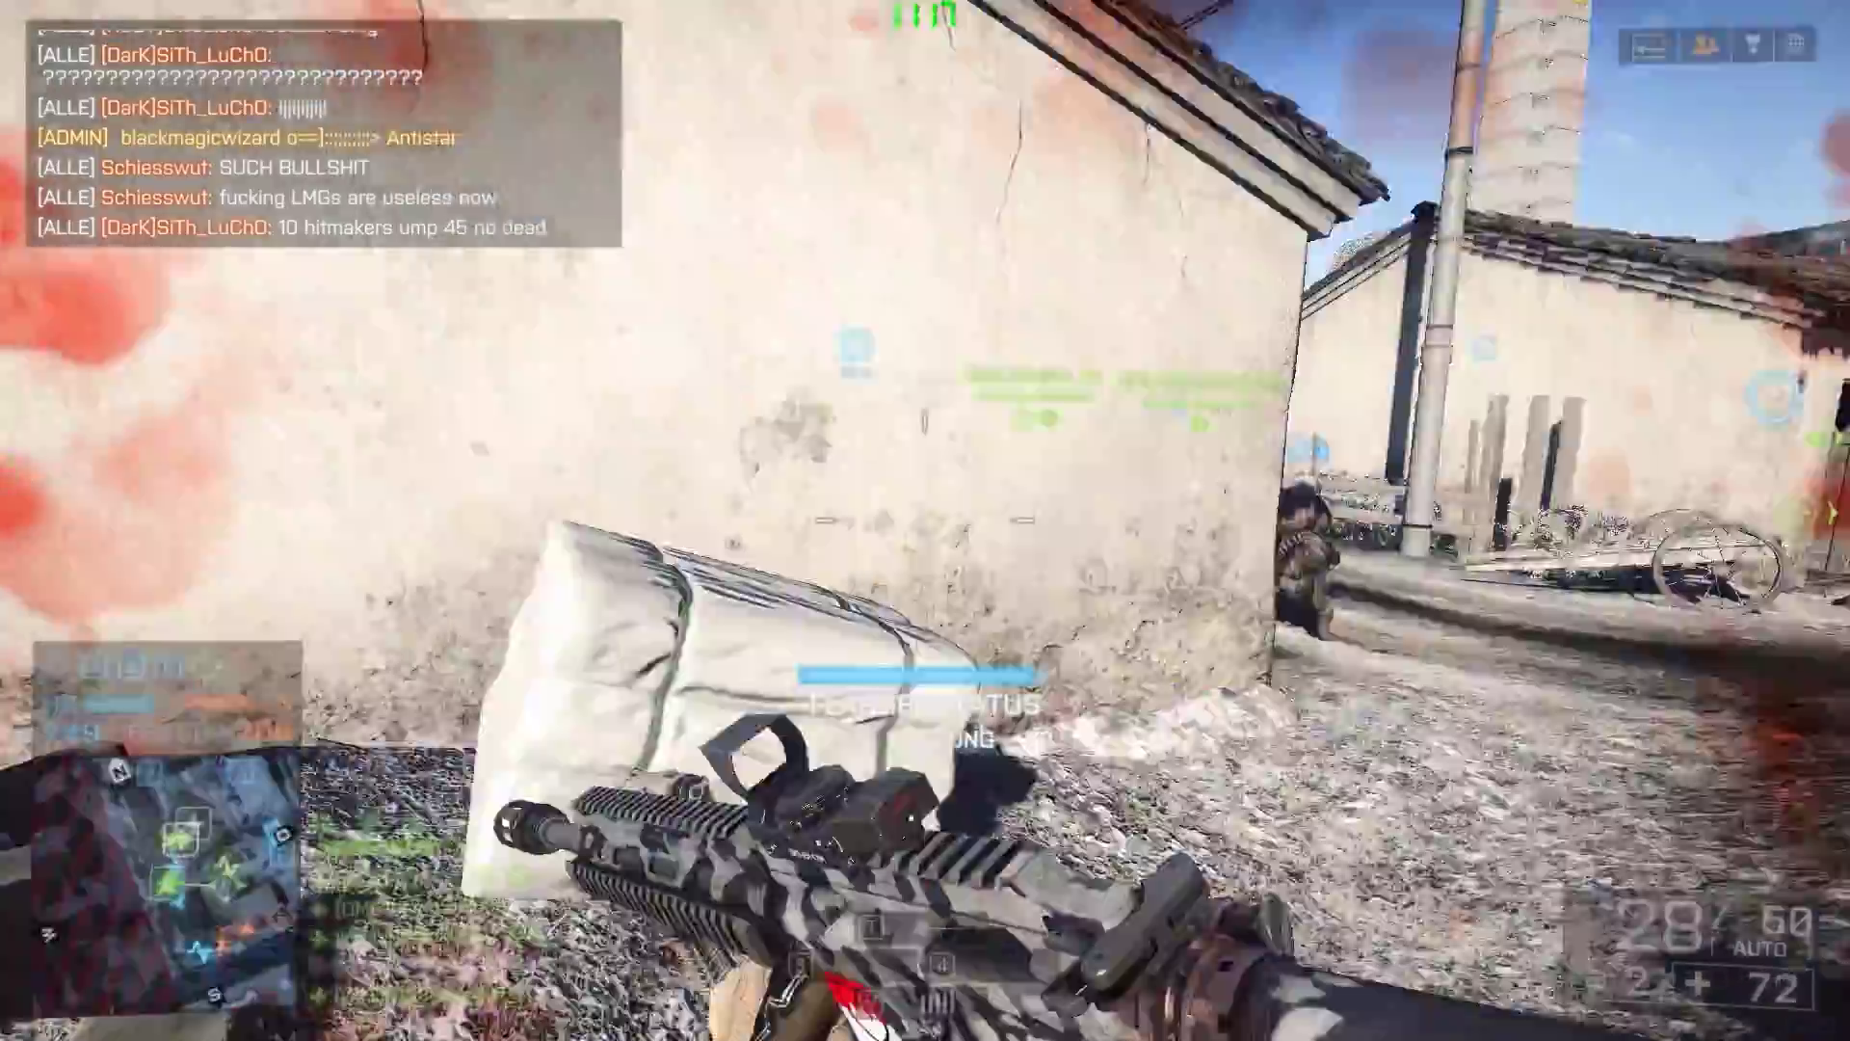
{"action": "key", "text": "w"}
{"action": "key", "text": "w"}
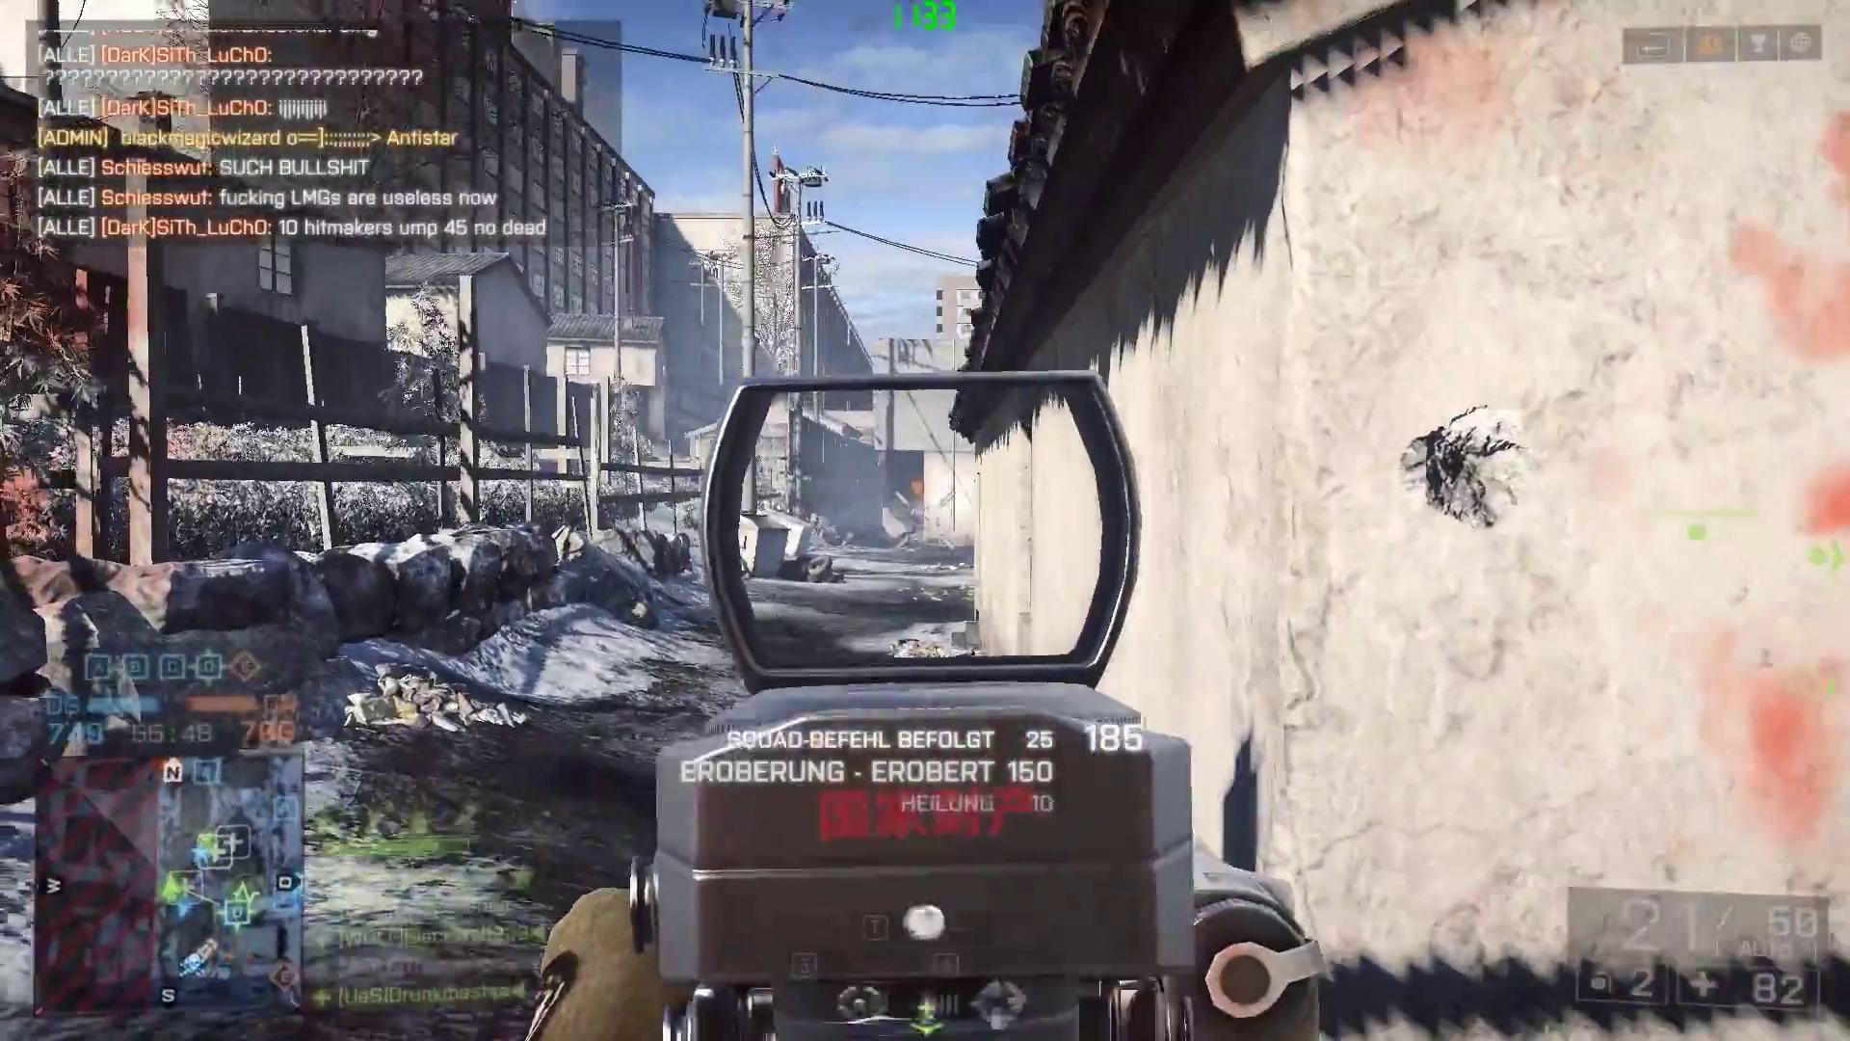
{"action": "key", "text": "w"}
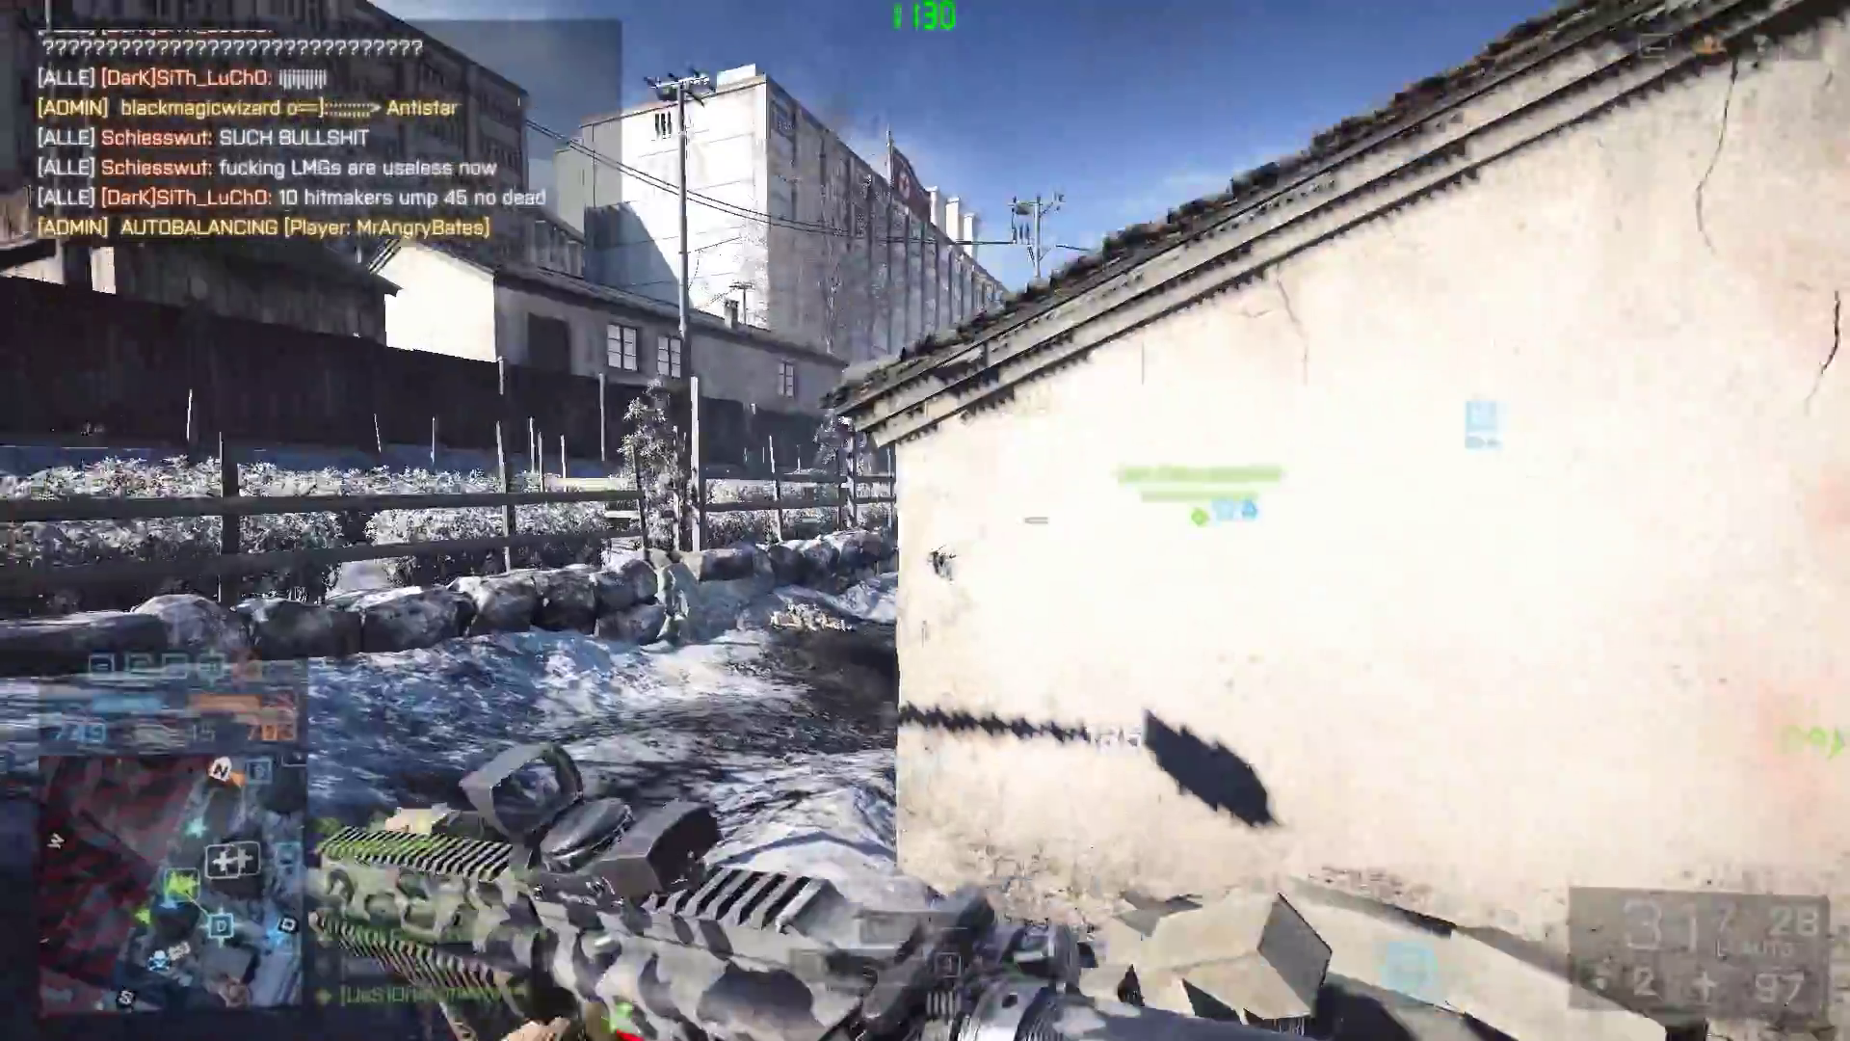
{"action": "key", "text": "w"}
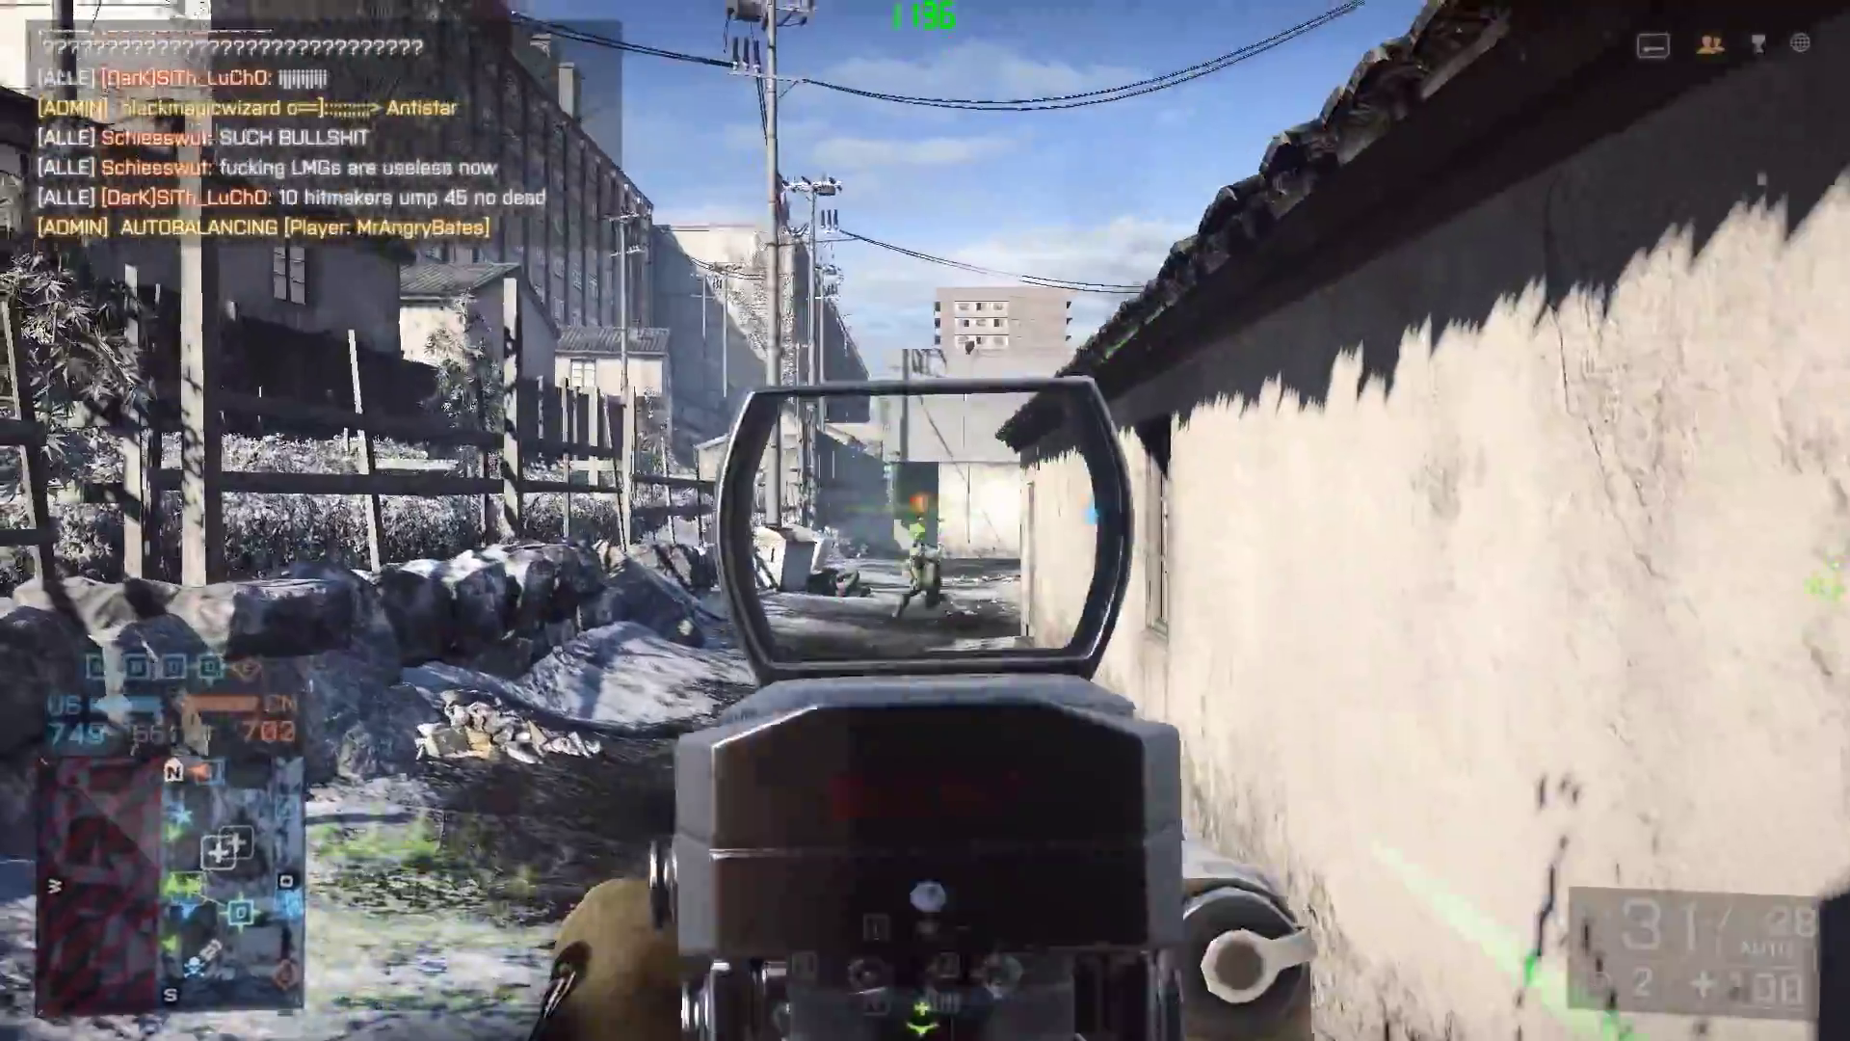